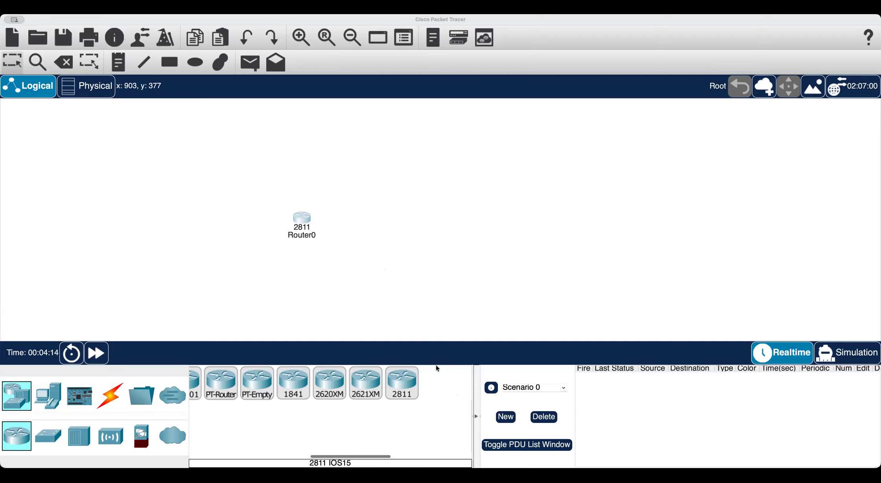
Power off Router0, install a WIC-2T module in a free card slot, and power the router back on.
key(super+Tab)
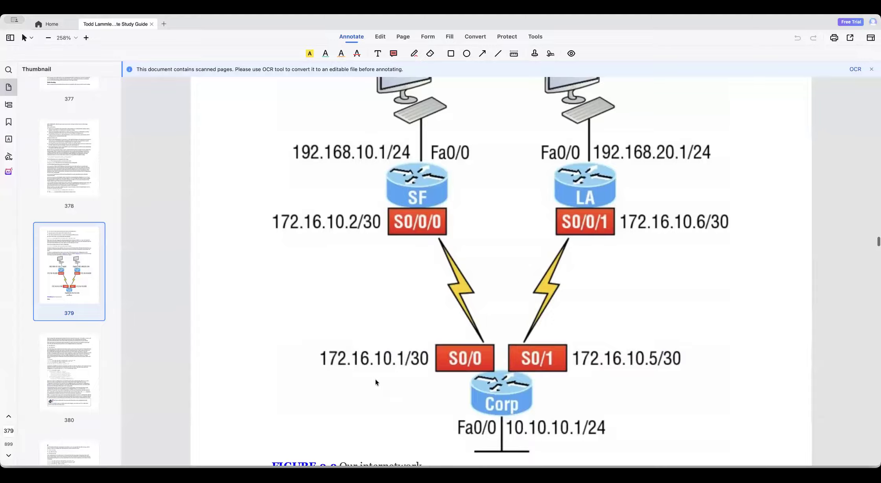
key(super+Tab)
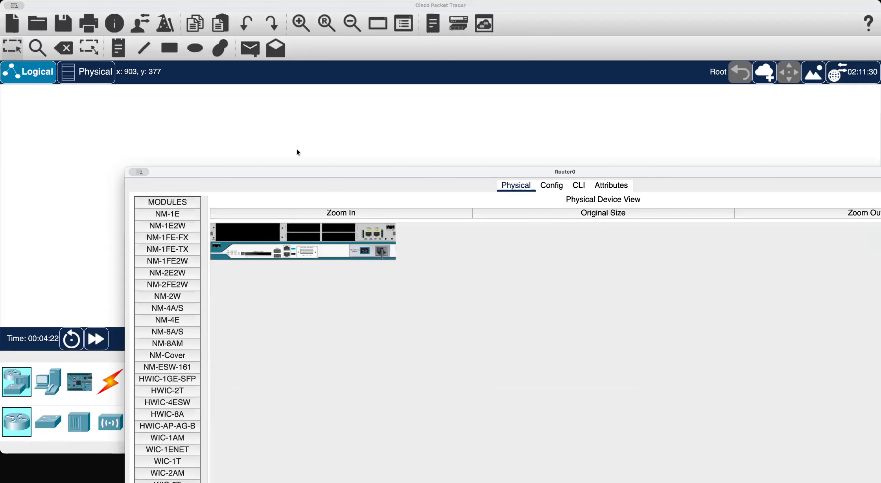
drag(296, 180, 258, 82)
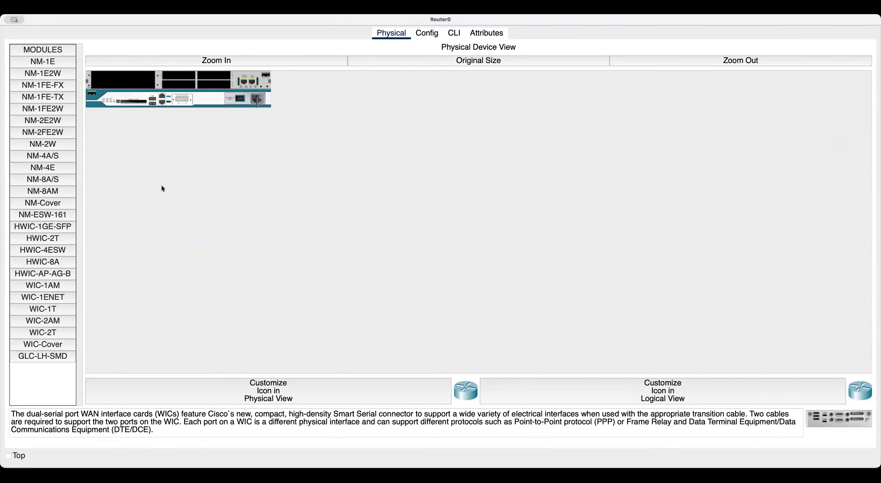
click(240, 101)
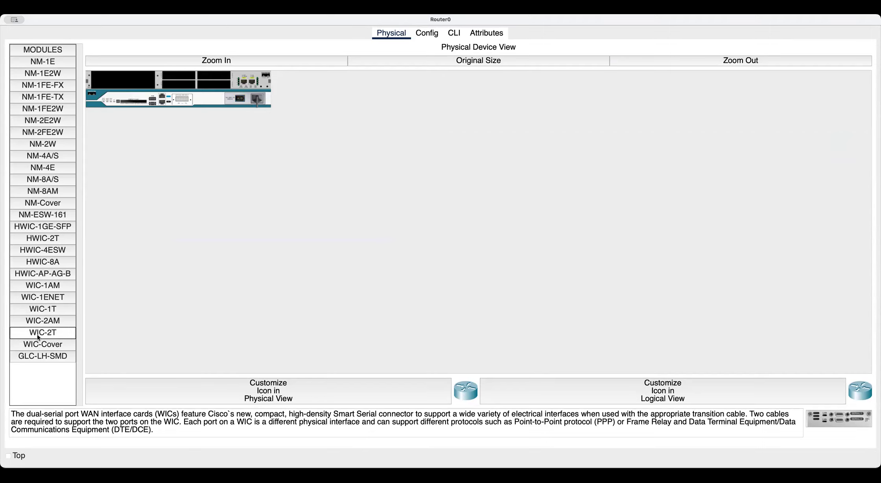
drag(212, 83, 213, 84)
click(241, 102)
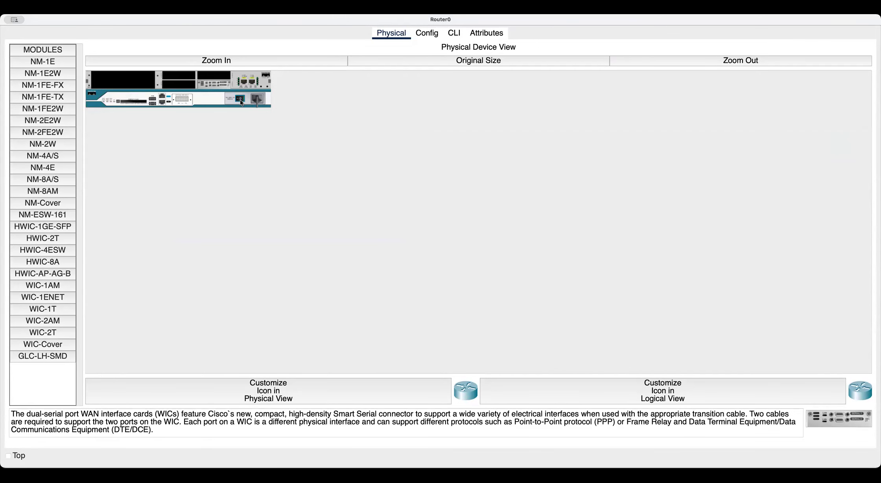
Open Router0's command line and decline the initial configuration dialog with "no" to reach the user prompt.
click(454, 33)
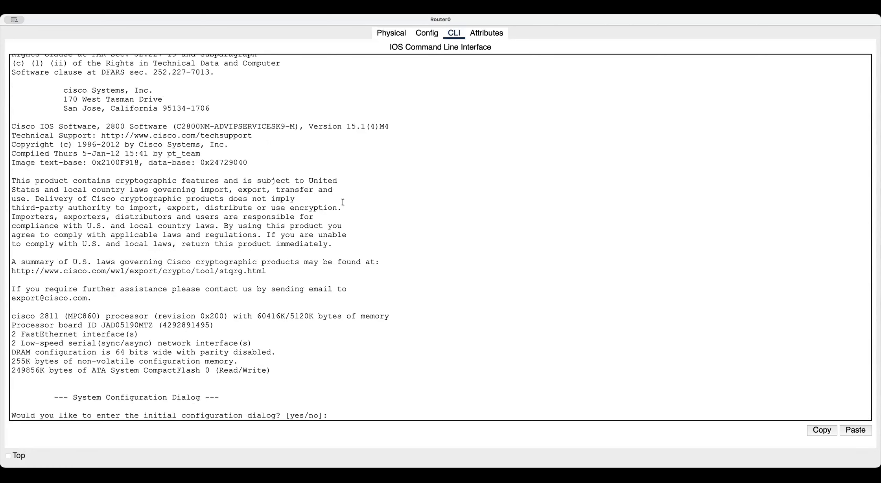
text(no)
key(Return)
key(Return)
key(Return)
key(Return)
key(Return)
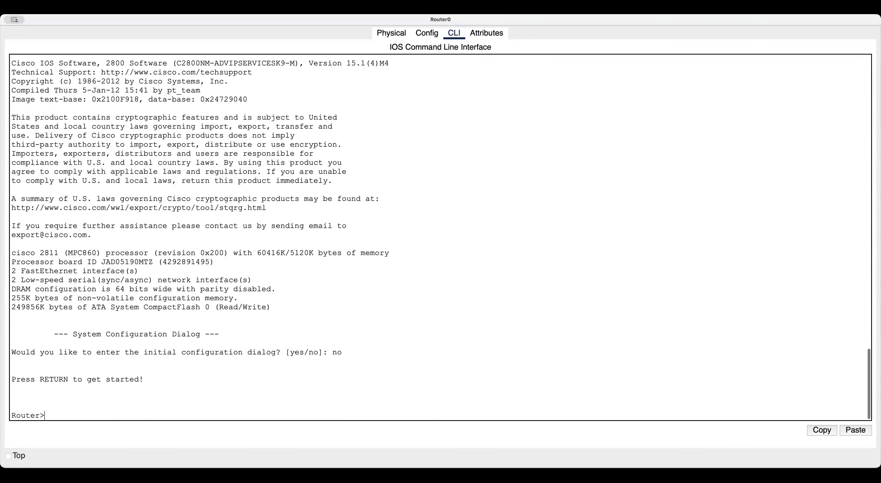
key(Return)
key(Return)
Enter privileged EXEC mode on Router0 with the en command.
text(en)
key(Return)
key(Return)
key(Return)
key(Return)
Run show ip int brief on Router0 and highlight the Serial0/0/0 and Serial0/0/1 rows.
text(show)
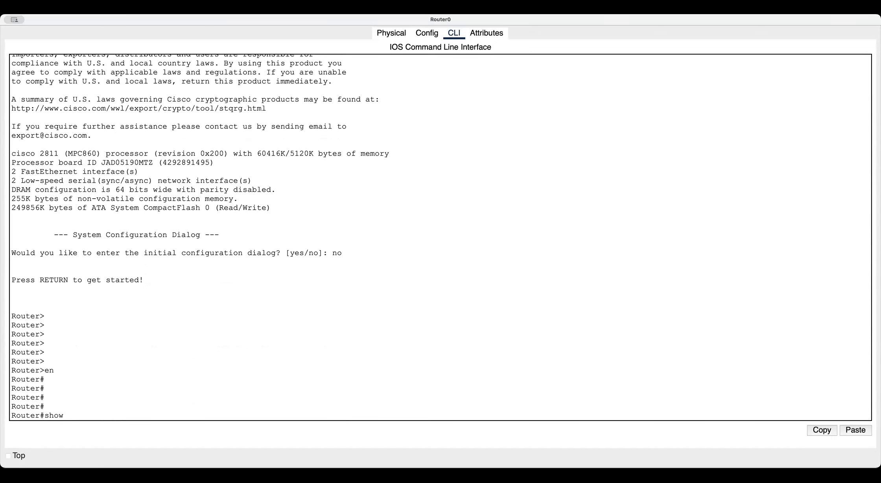
text( ip int bri)
key(Tab)
key(Return)
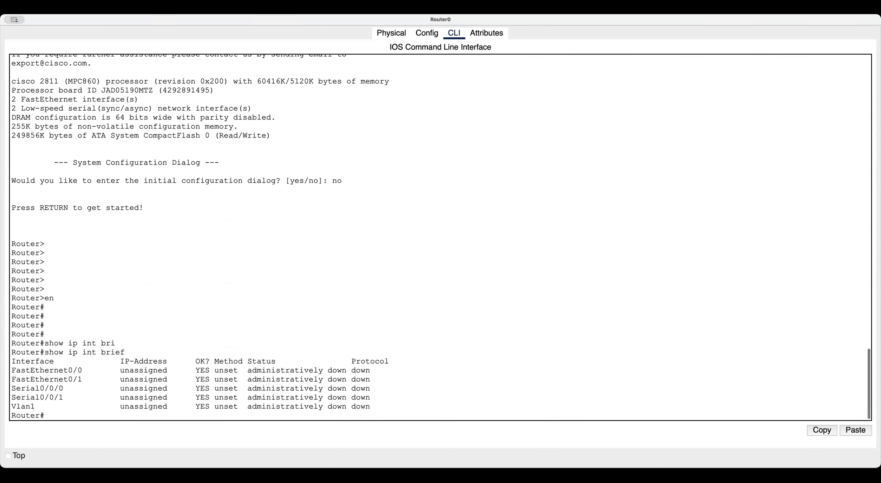
key(Return)
key(Return)
key(Return)
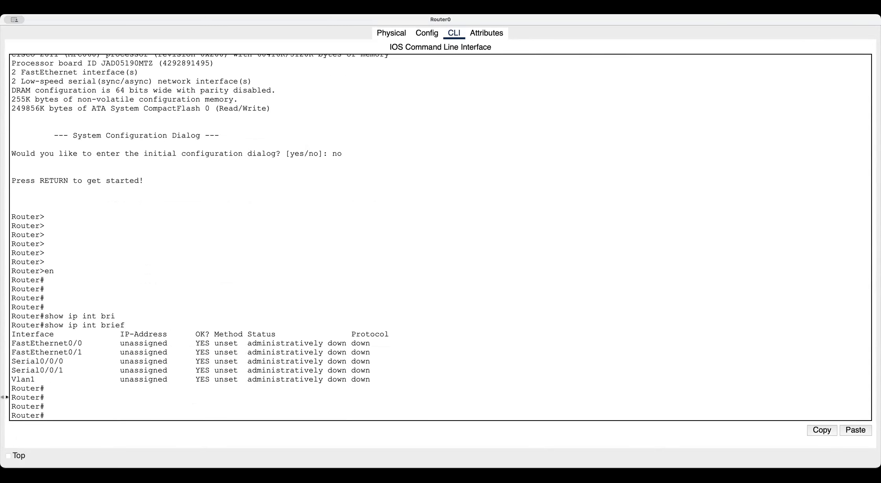
drag(12, 361, 375, 371)
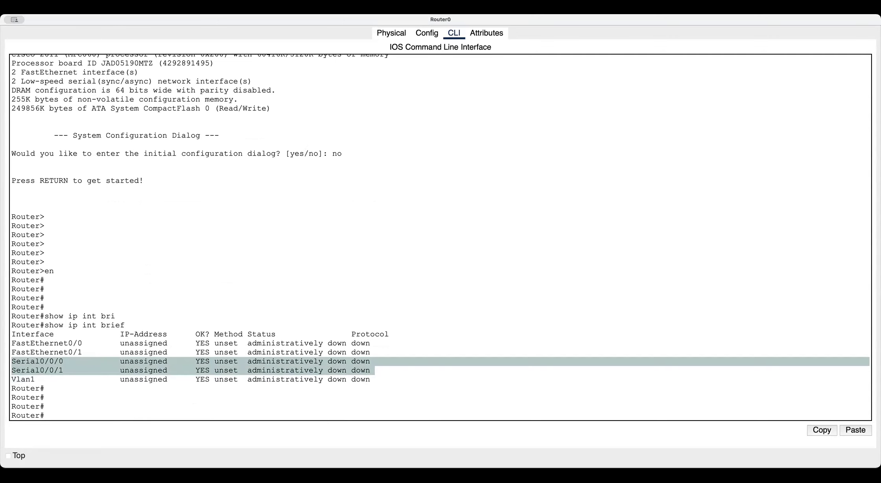
Switch to the study guide PDF and examine the Figure 9.9 internetwork diagram, including its routers, interfaces and addresses.
key(super+Tab)
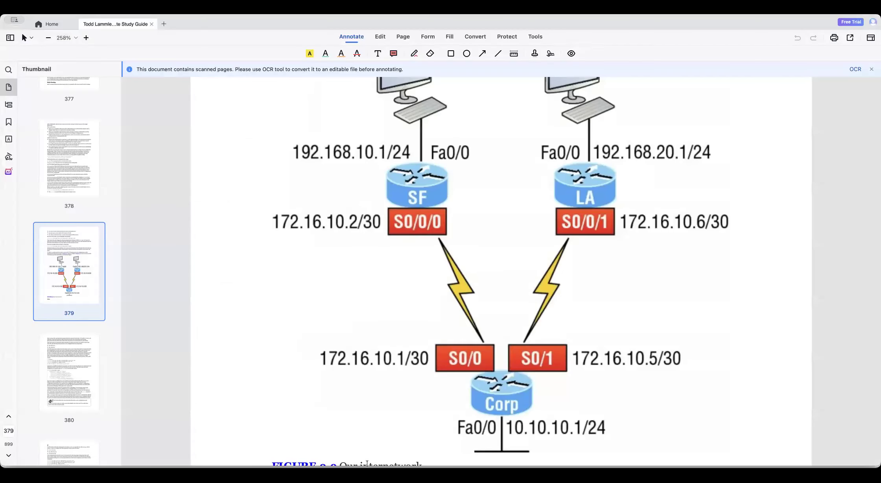
scroll(494, 286, down, 3)
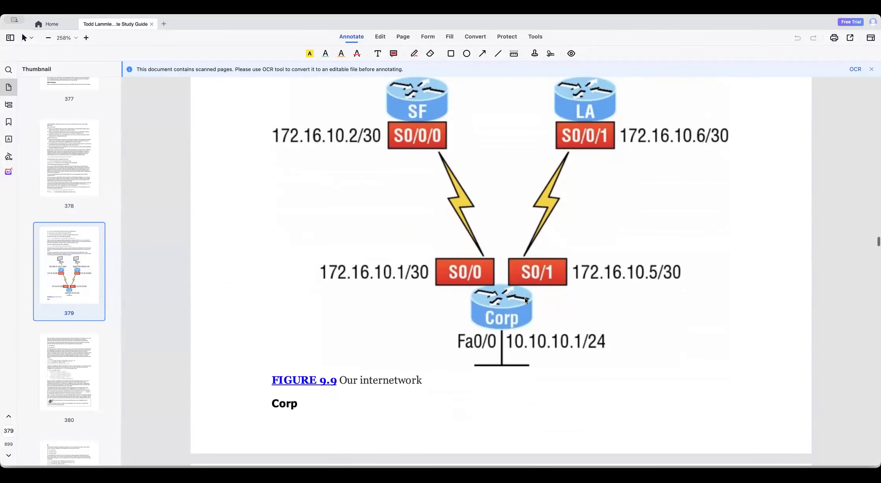
scroll(526, 299, up, 2)
scroll(526, 300, up, 4)
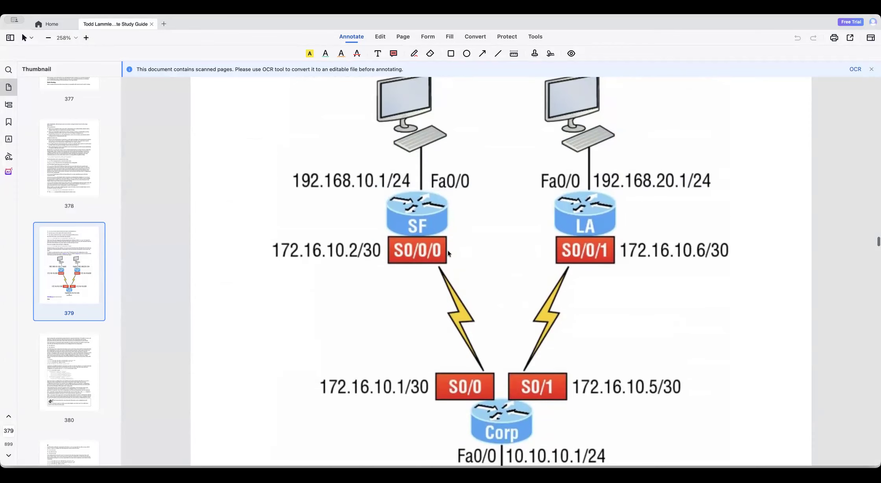
scroll(447, 252, up, 3)
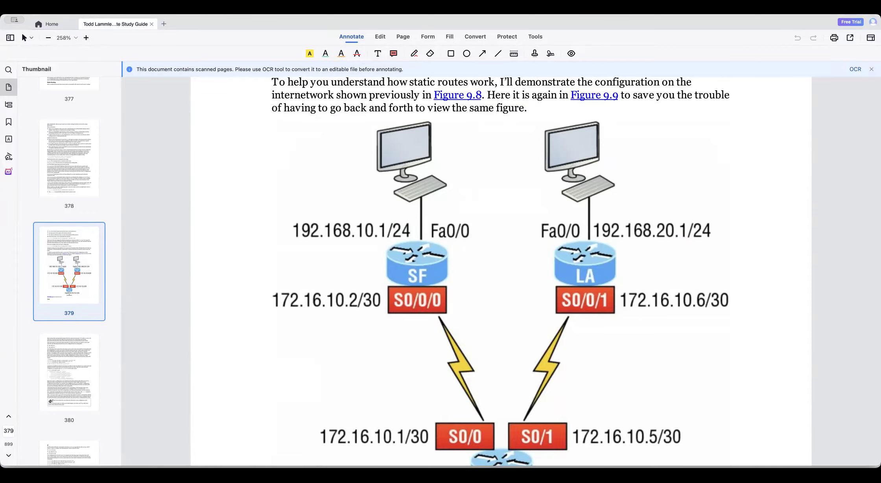
key(super+Tab)
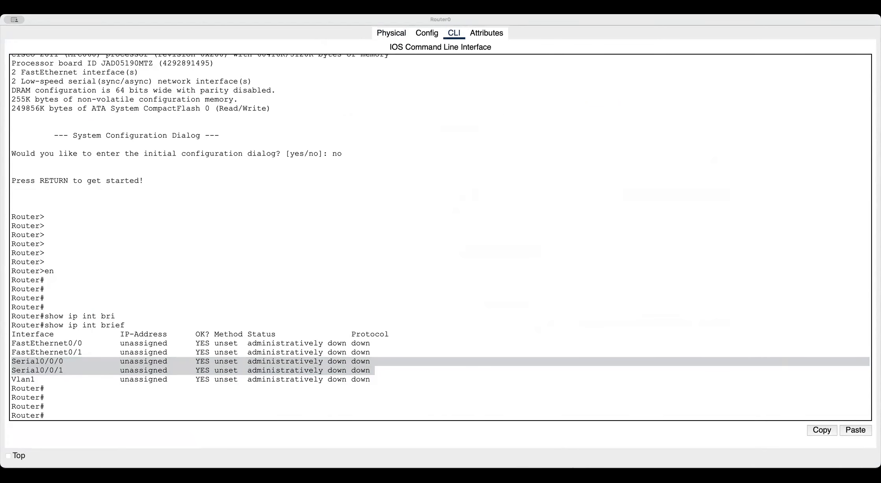
Return to the Packet Tracer workspace and place another 2811 router below Router0.
drag(176, 20, 251, 195)
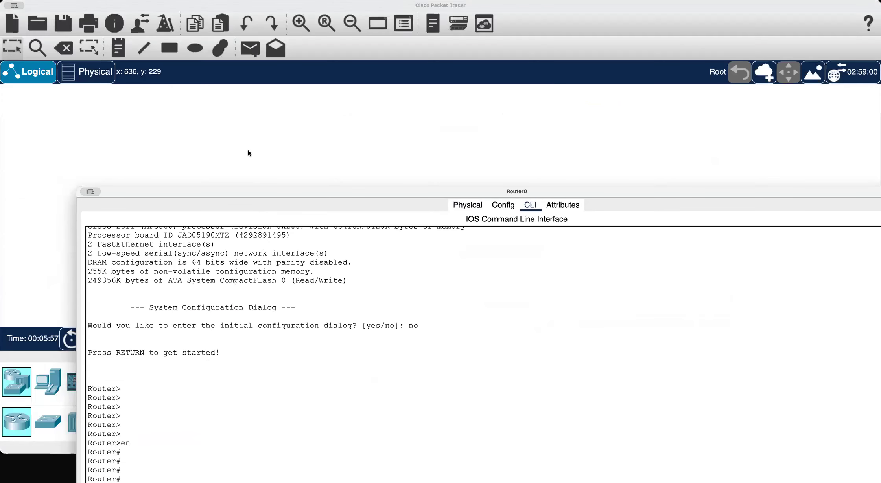
click(246, 144)
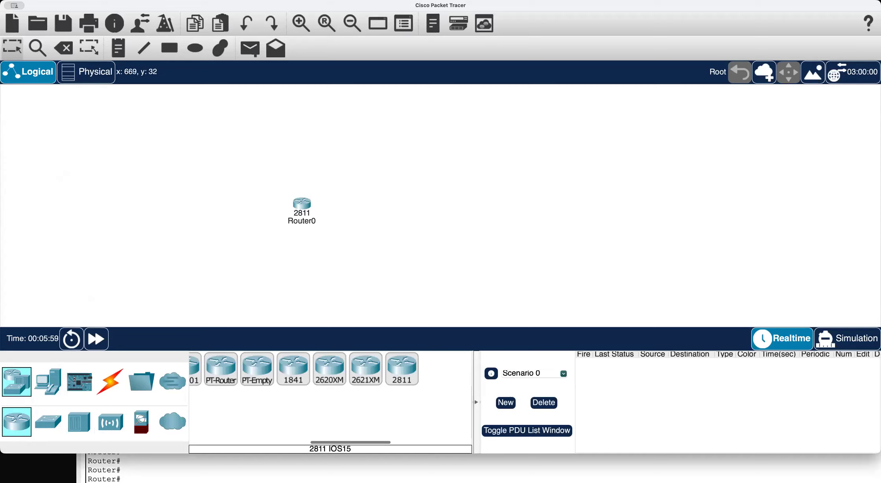
drag(312, 203, 270, 178)
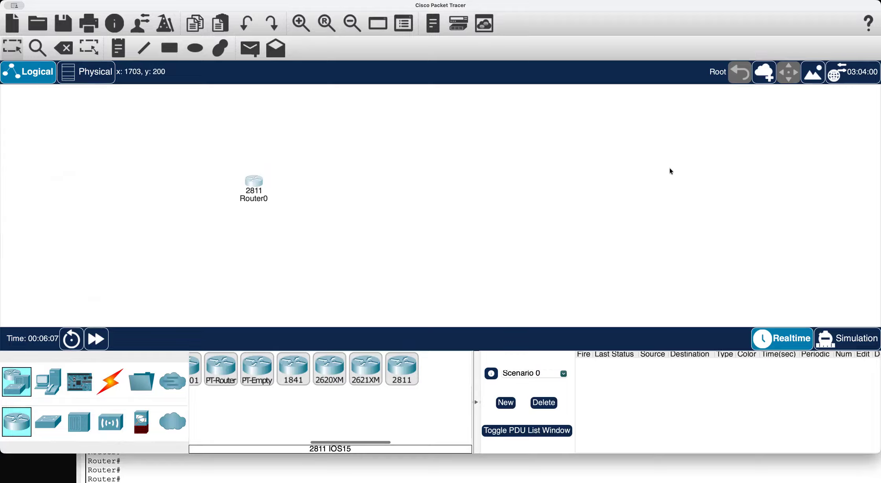
click(389, 375)
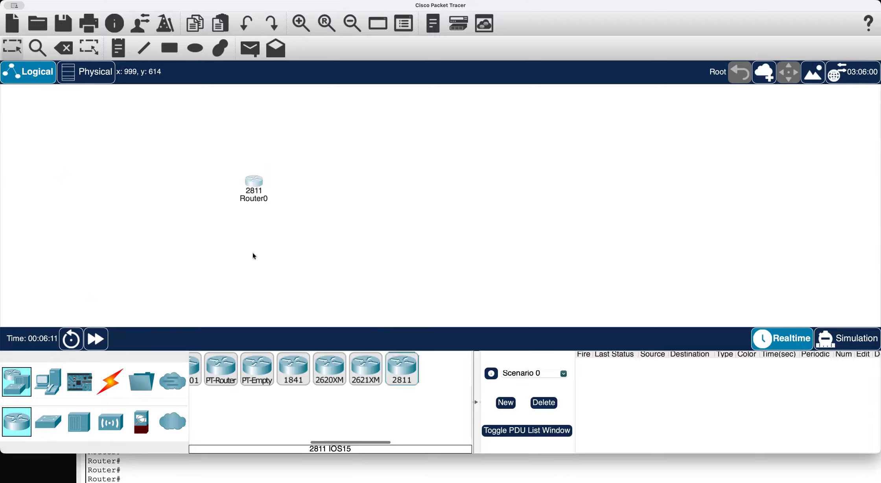
click(240, 254)
Move Router0 to the right of Router1 and rename it CORP.
drag(255, 180, 375, 263)
click(384, 281)
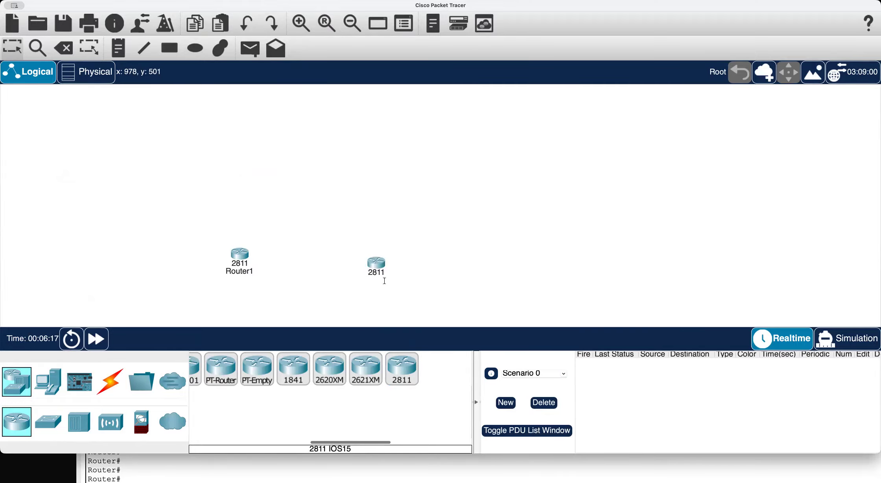
text(CORP)
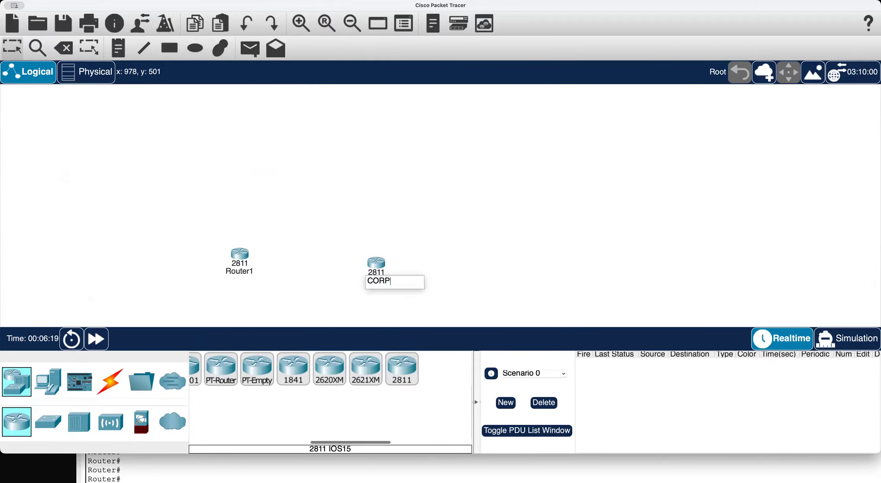
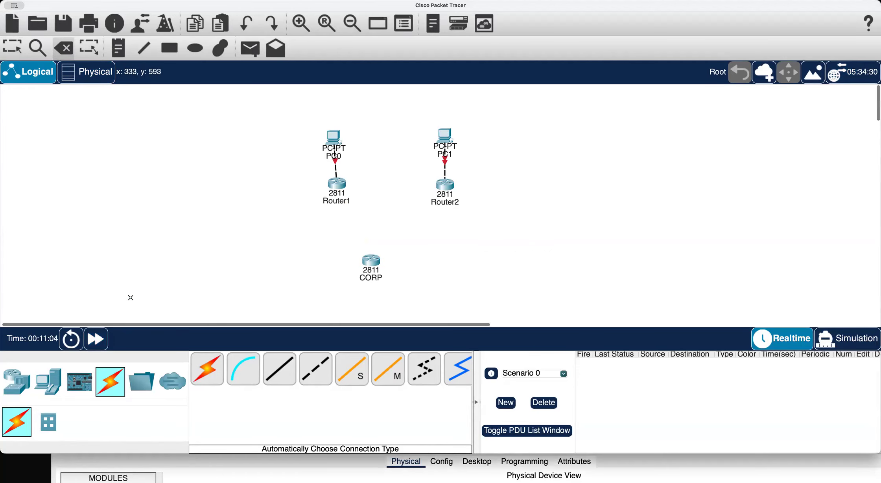
click(198, 374)
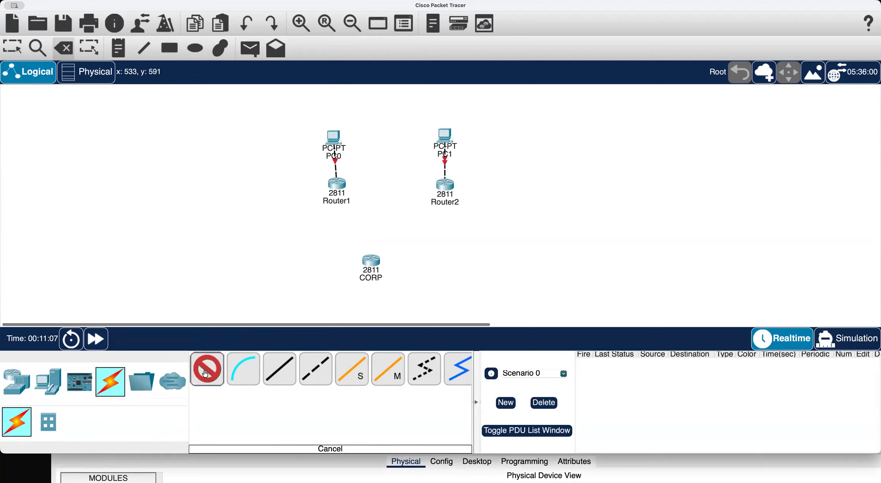
click(368, 267)
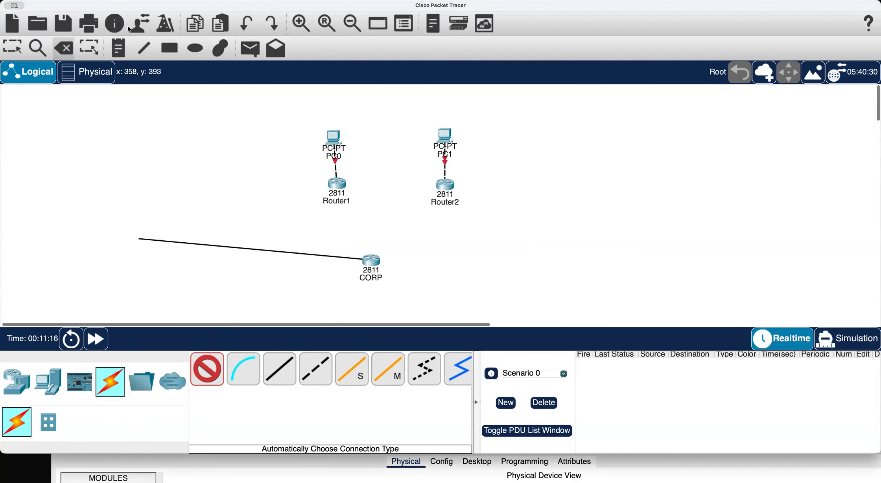
click(207, 369)
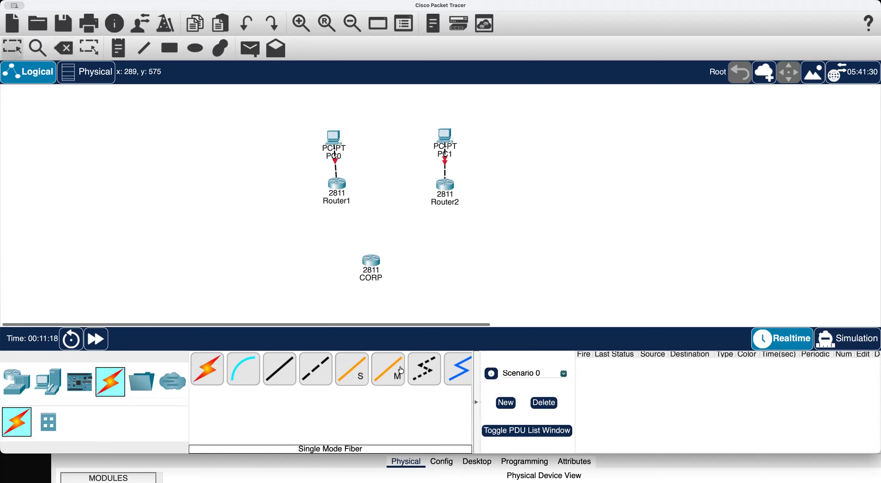
scroll(401, 368, right, 2)
scroll(400, 368, right, 2)
click(402, 370)
click(371, 264)
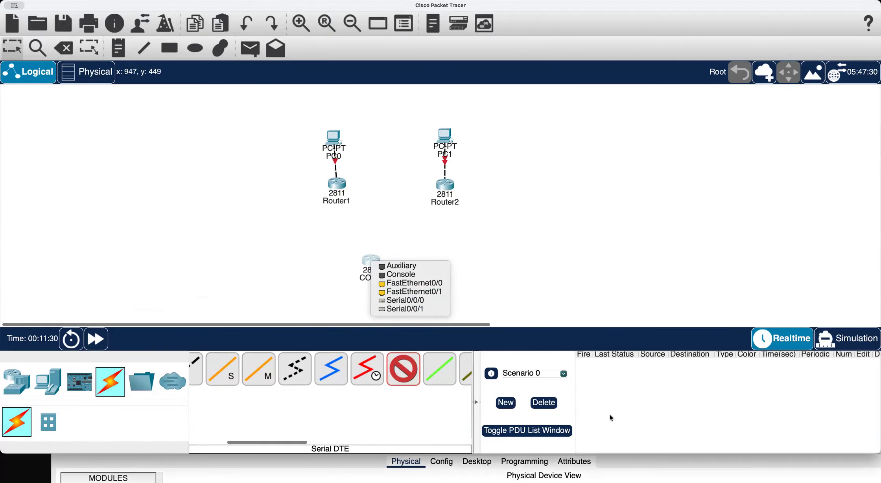
Check the study guide diagram for the serial ports linking the Corp router to SF and LA, and return to the workspace.
key(super+Tab)
scroll(572, 367, down, 5)
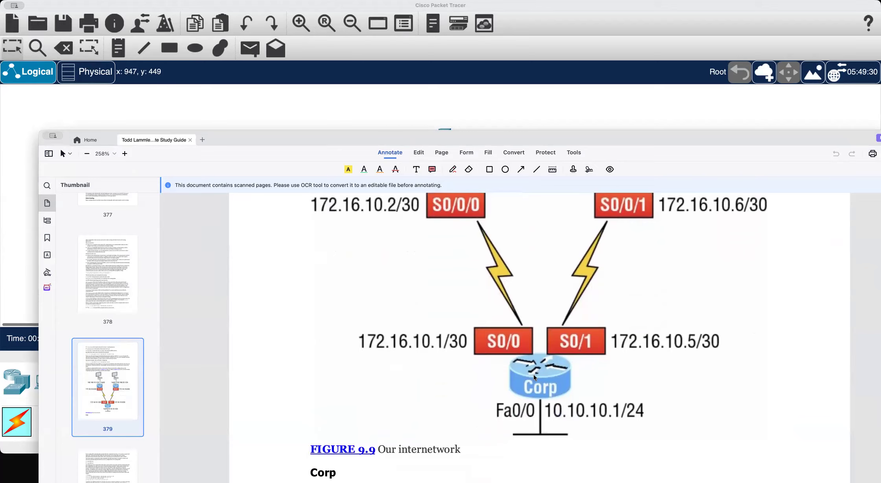
scroll(502, 342, up, 1)
scroll(502, 342, up, 3)
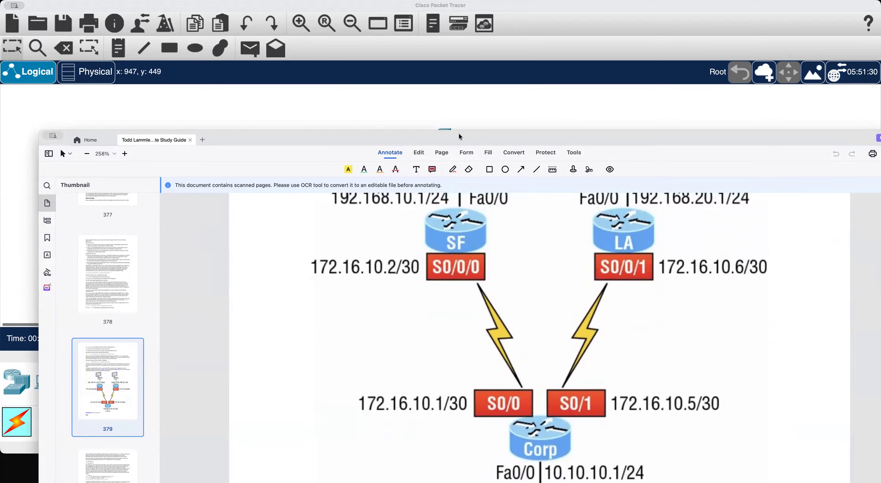
click(460, 116)
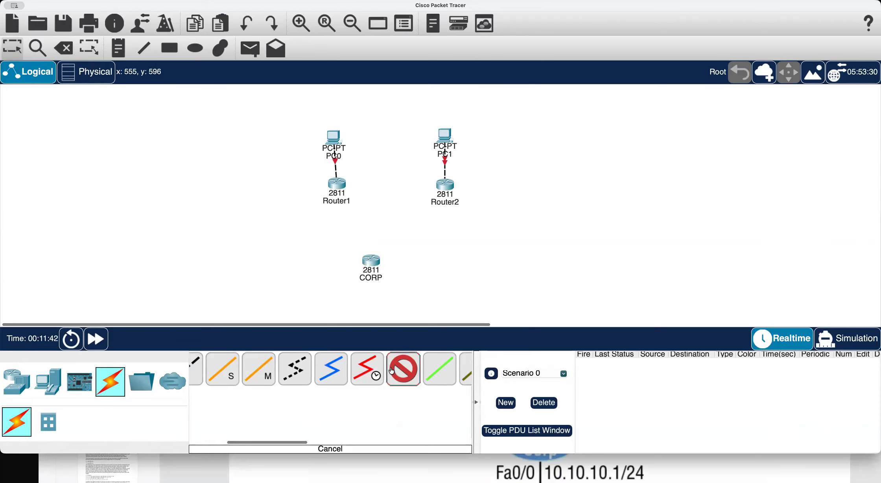
Cancel the serial cable connection and rename Router1 as SF.
click(403, 370)
click(338, 202)
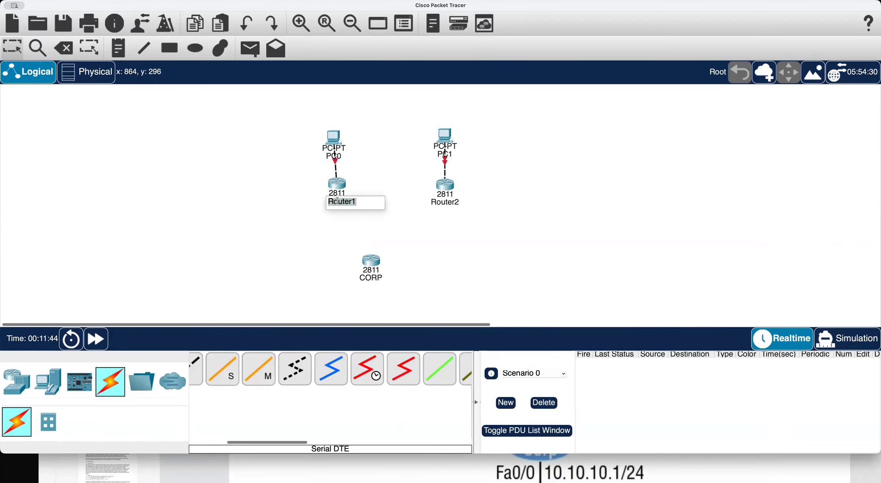
text(SF)
Check the router names in the study guide diagram and return to the workspace, minimizing the open device windows.
key(super+Tab)
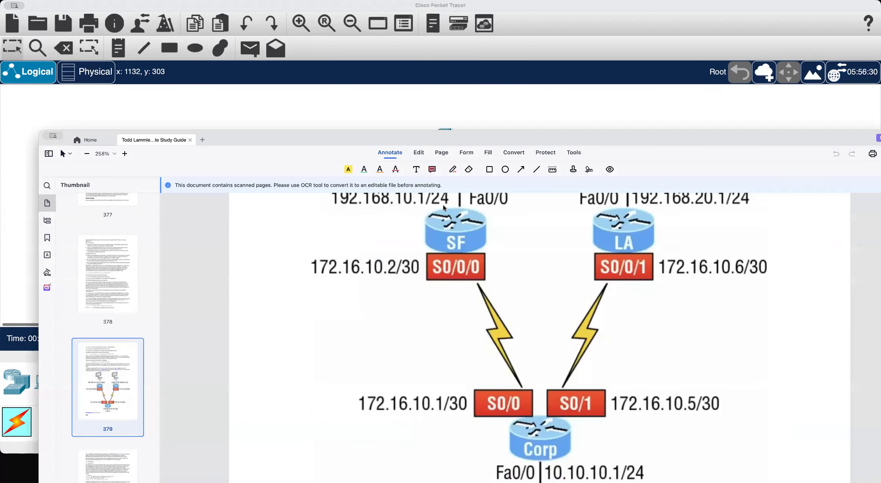
click(444, 114)
key(super+Tab)
key(super+m)
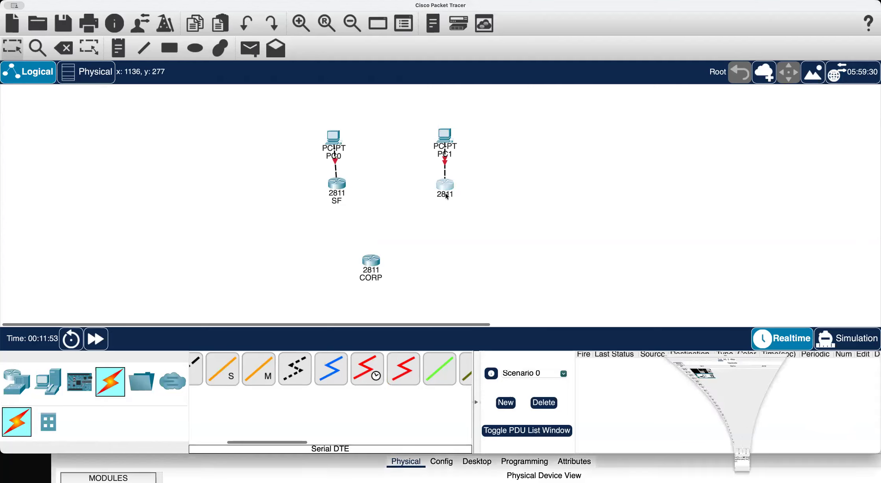
click(446, 194)
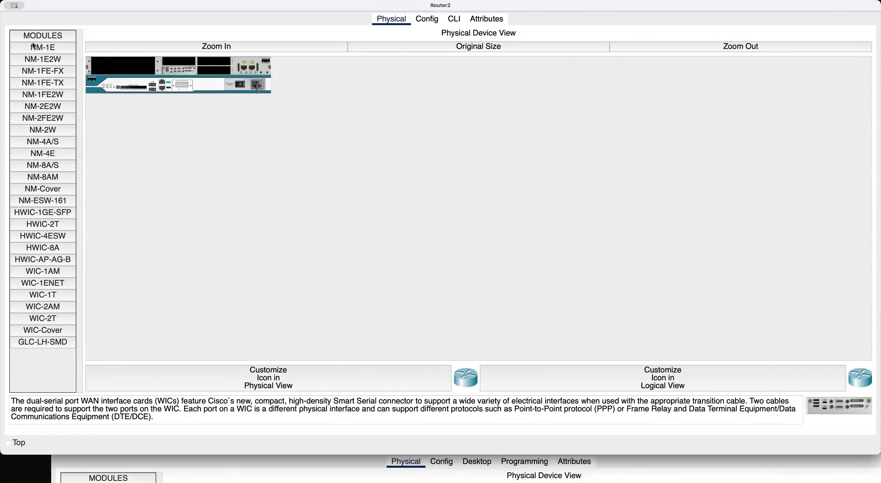
key(super+m)
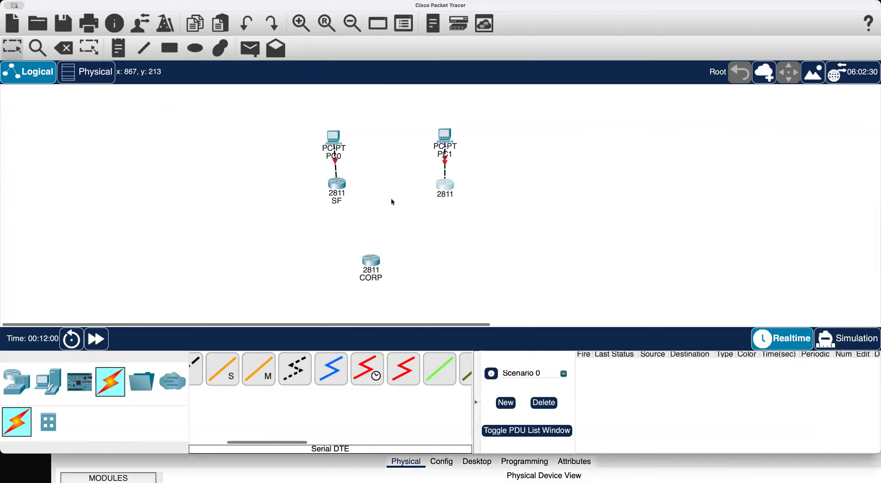
Spread out the topology by moving SF further left, the unnamed 2811 router further right, and CORP and PC0 slightly right.
click(448, 197)
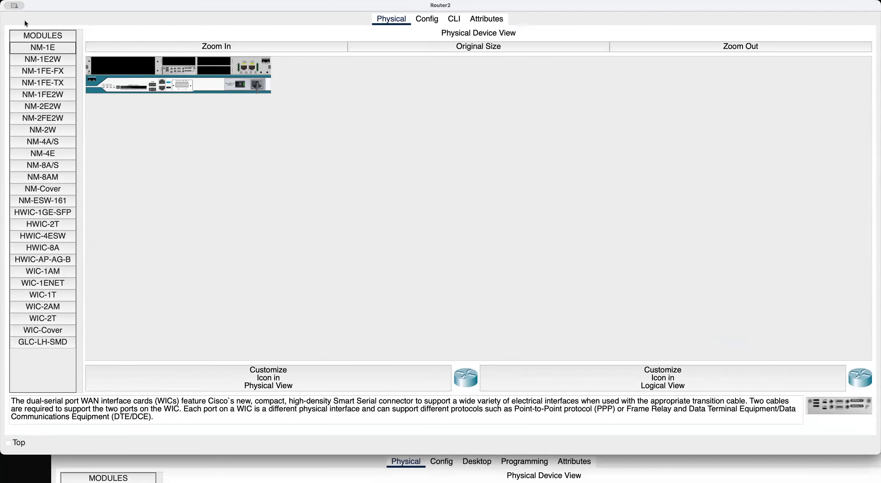
key(super+w)
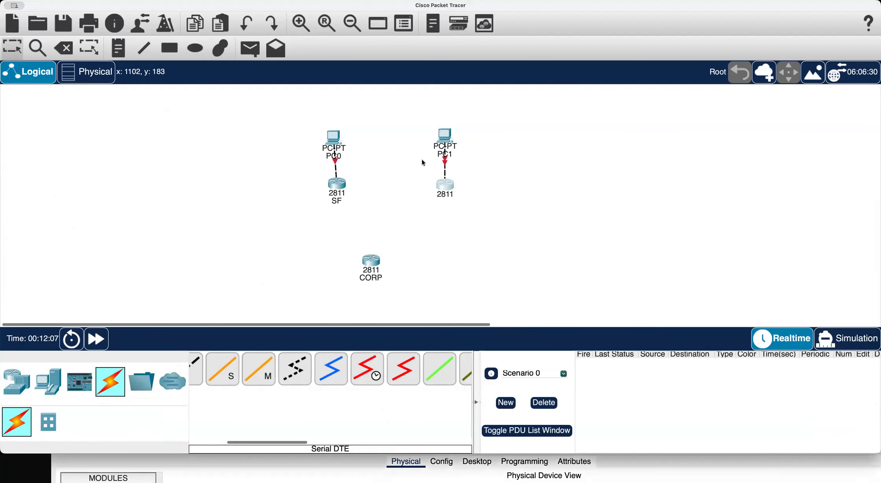
drag(298, 194, 294, 194)
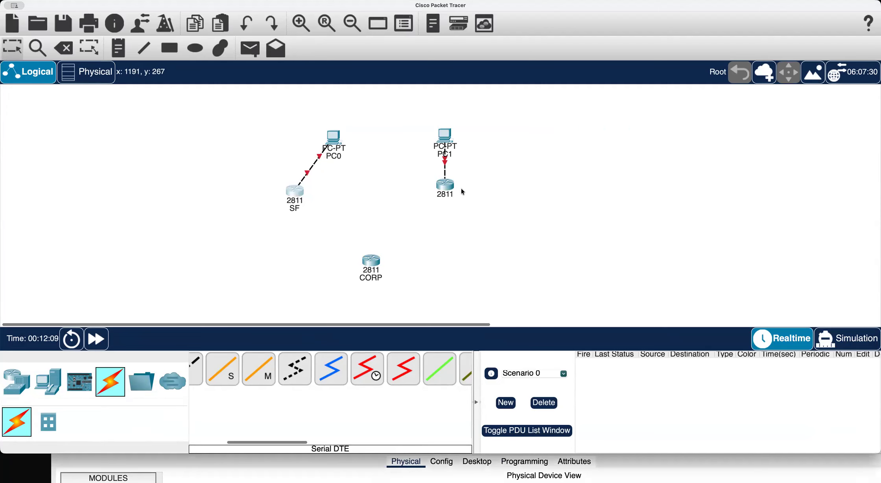
drag(450, 192, 489, 193)
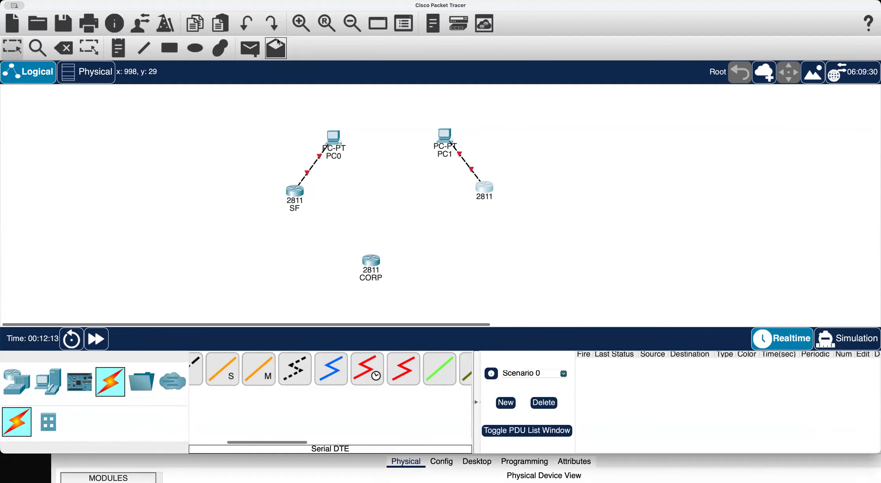
drag(372, 270, 386, 270)
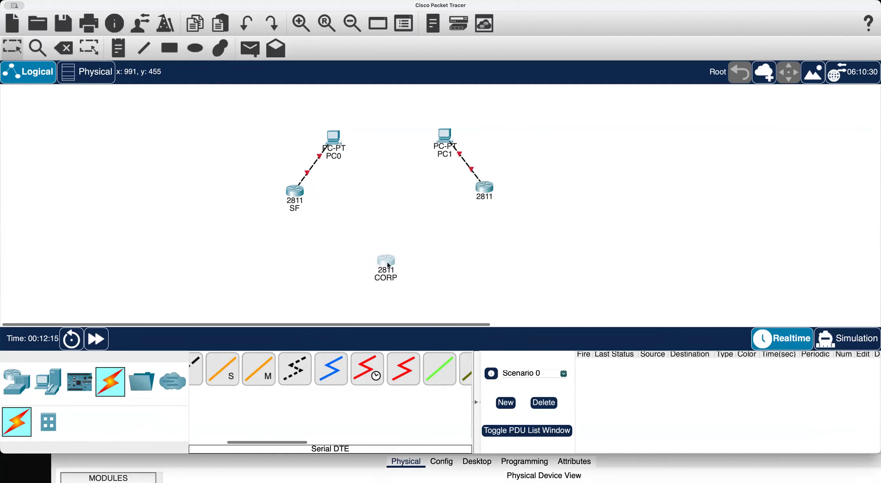
drag(338, 161, 357, 161)
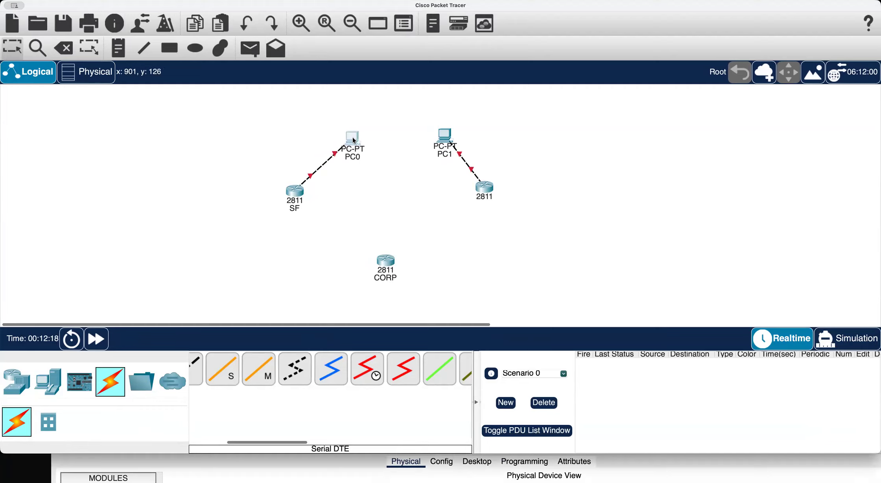
Check the addressing in the study guide's Figure 9.9 and relabel PC0 as "PC0 - 192.168.10.1/24".
click(357, 159)
click(368, 160)
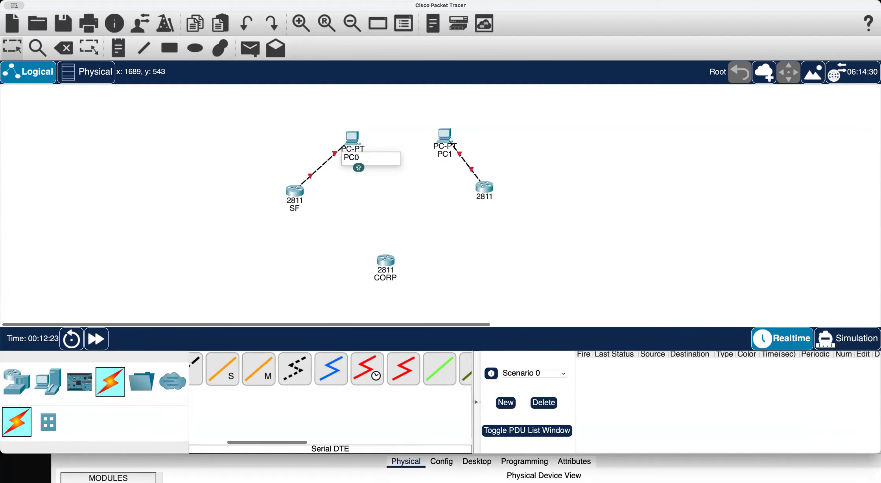
click(821, 481)
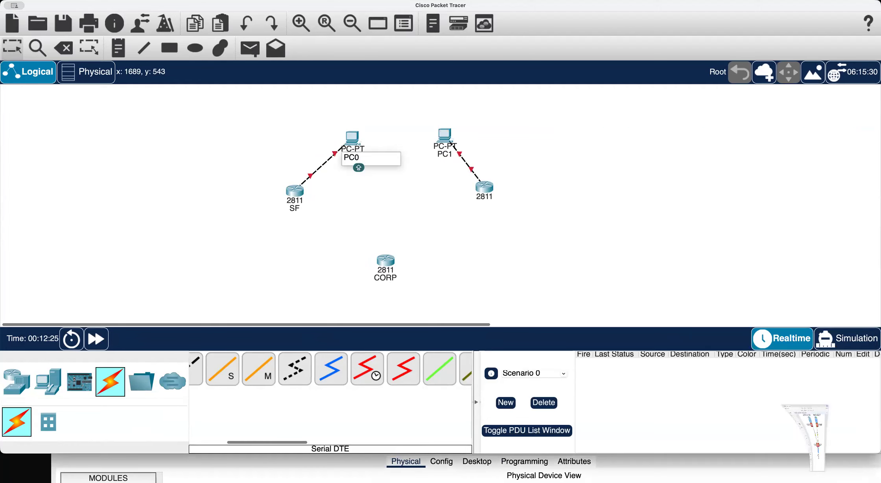
scroll(528, 305, up, 2)
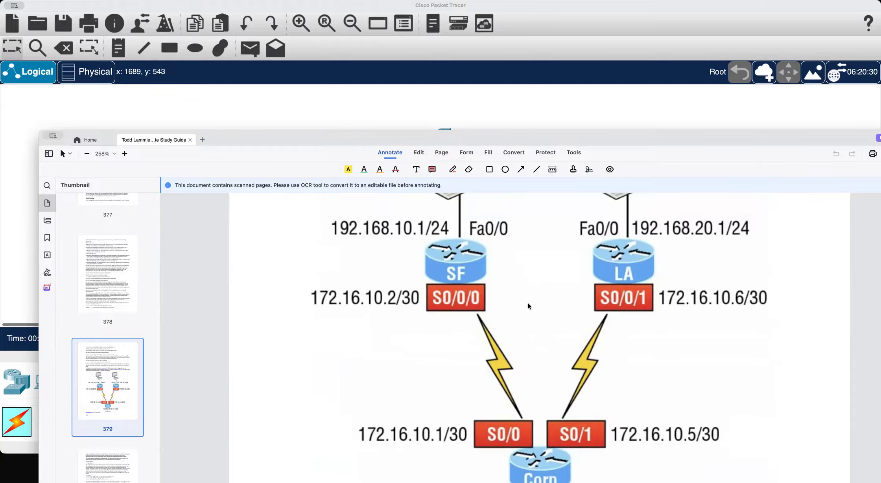
scroll(528, 306, down, 3)
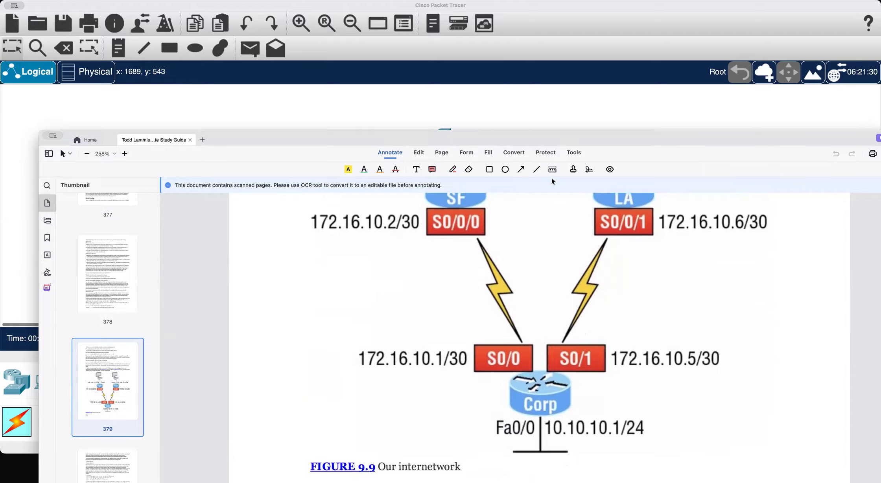
click(425, 99)
click(348, 158)
text(-)
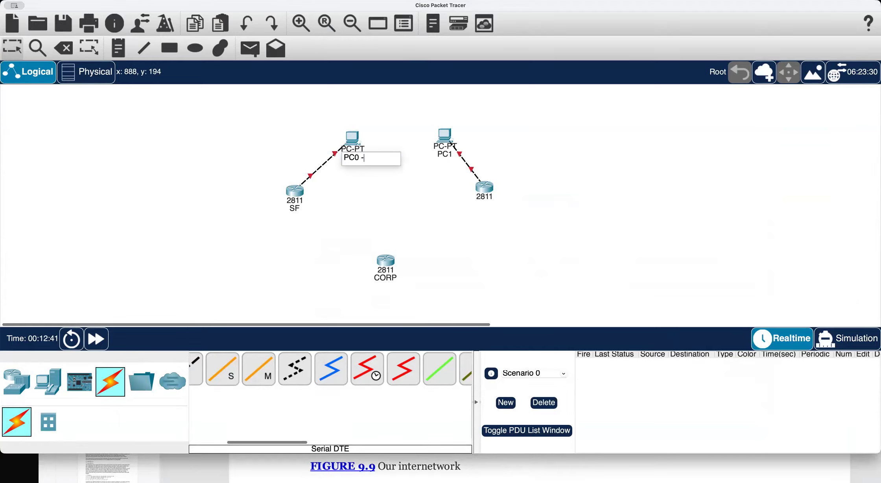
text( 192.168.10)
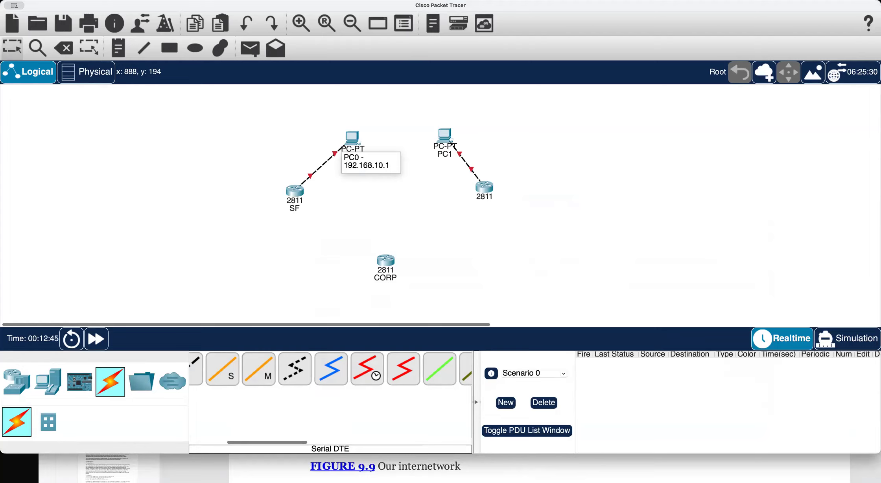
text(.1/24)
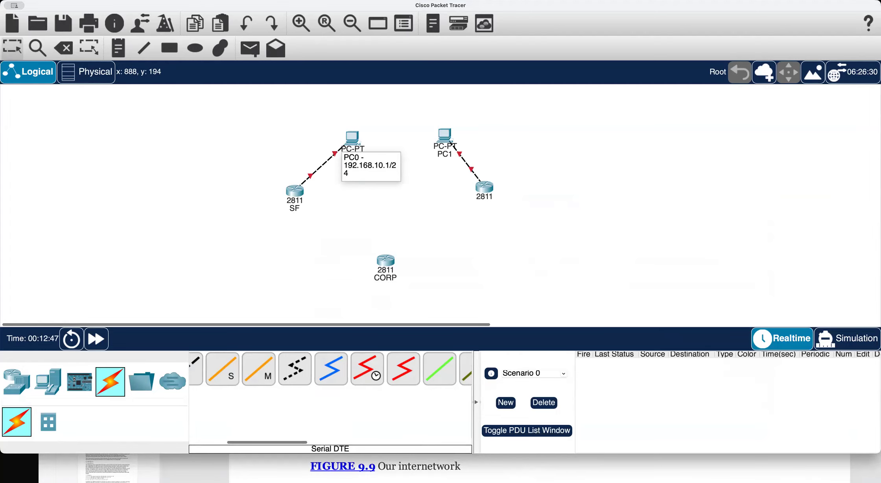
Recheck SF's LAN address in the study guide diagram and change the address in PC0's label to 192.168.10.10/24.
key(super+Tab)
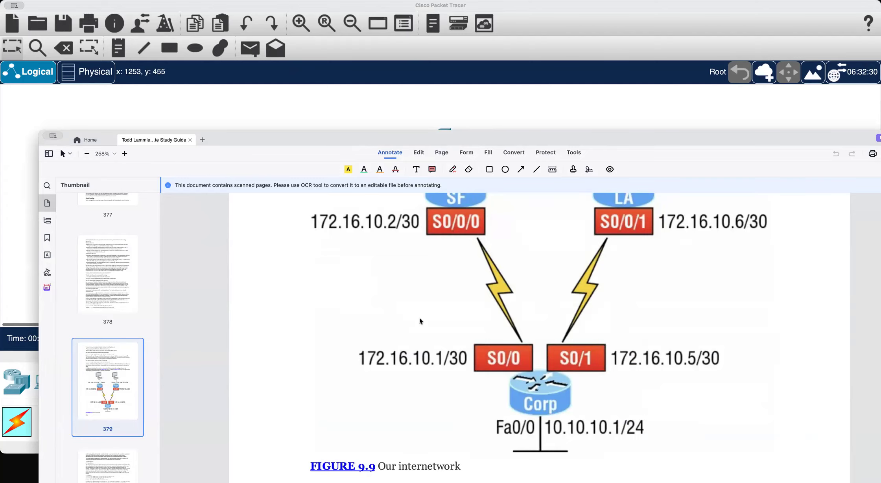
scroll(419, 321, up, 5)
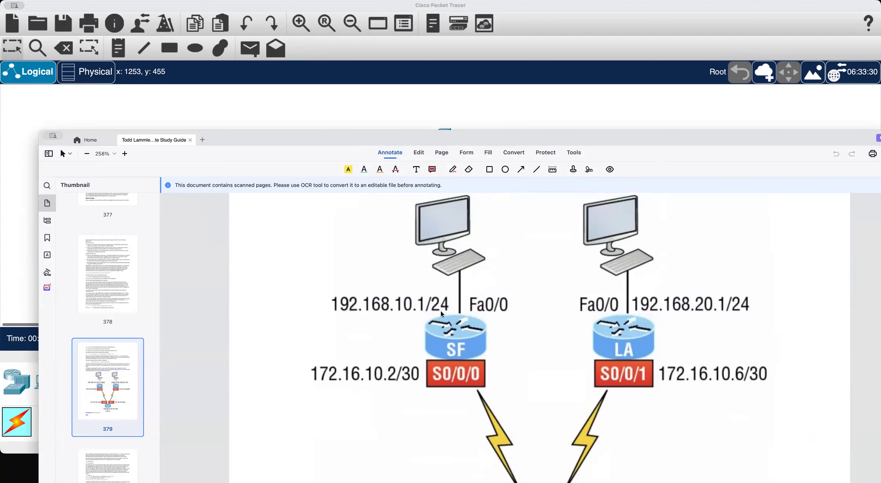
scroll(440, 310, up, 2)
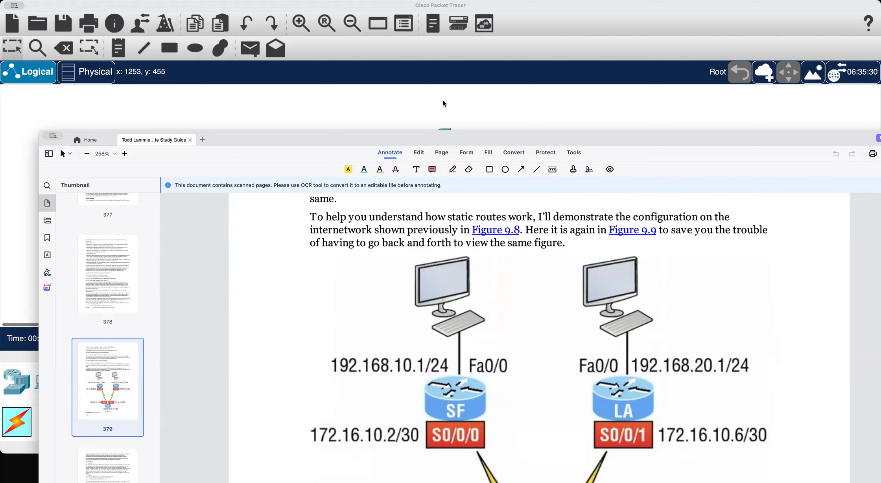
click(413, 123)
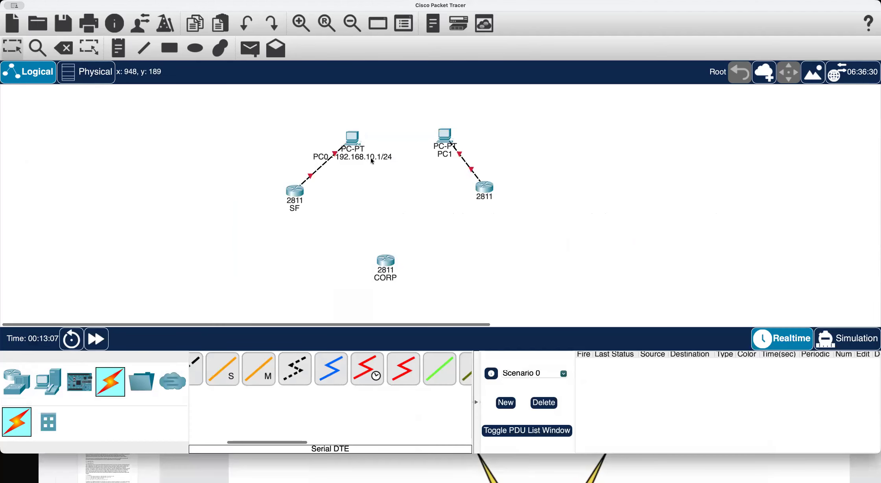
click(349, 157)
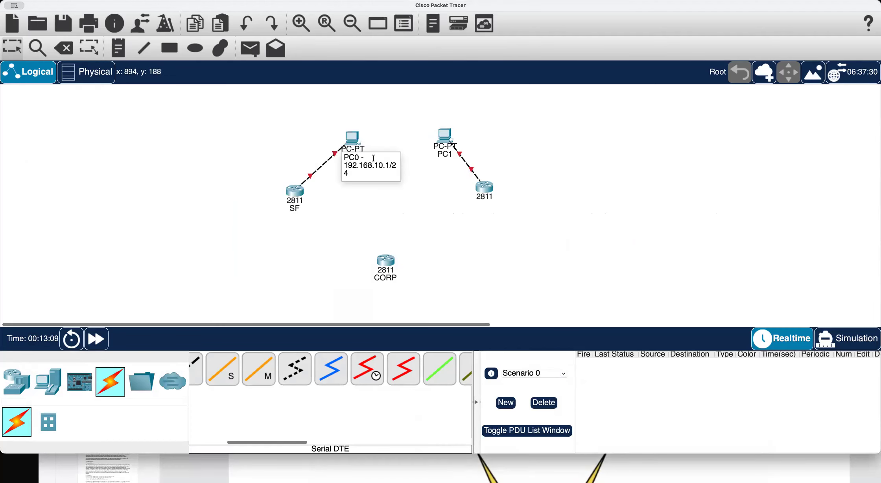
click(390, 166)
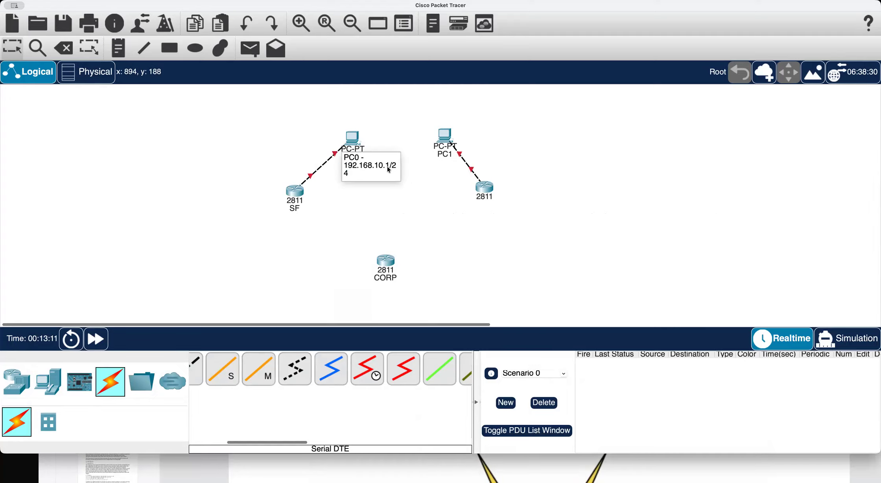
drag(383, 165, 388, 165)
key(Right)
key(Right)
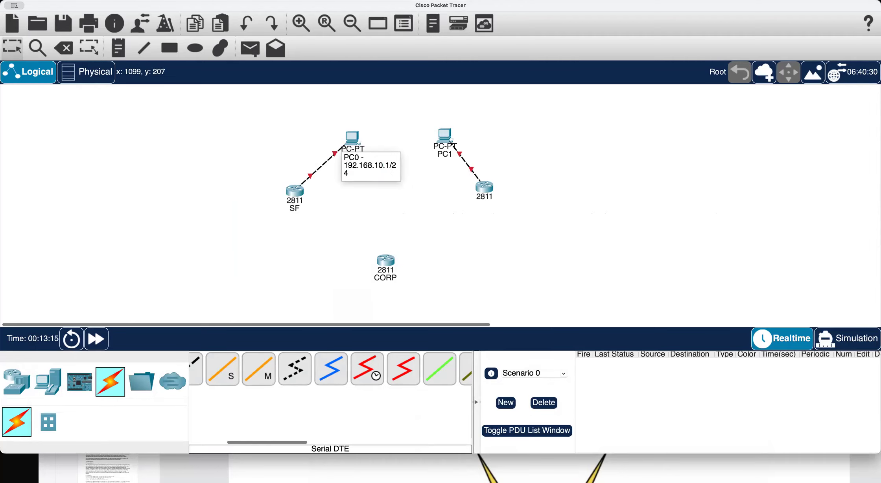
Check the LA LAN address in the study guide diagram and relabel PC1 as "PC1 - 192.168.20.10/24".
key(Caps_Lock)
key(super+Tab)
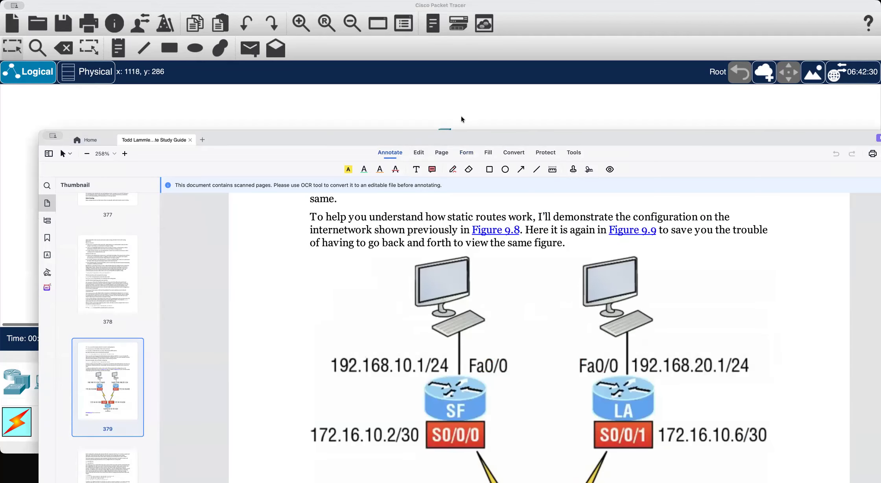
click(461, 118)
click(456, 155)
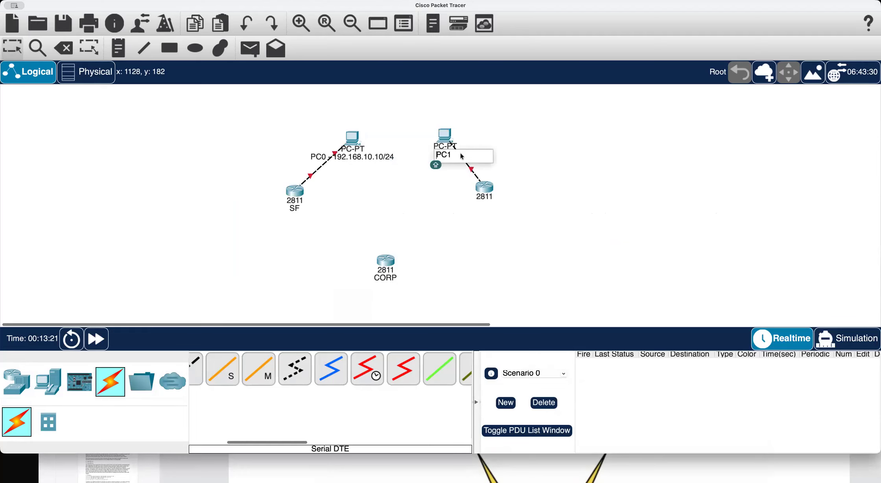
key(End)
key(Return)
key(super+Tab)
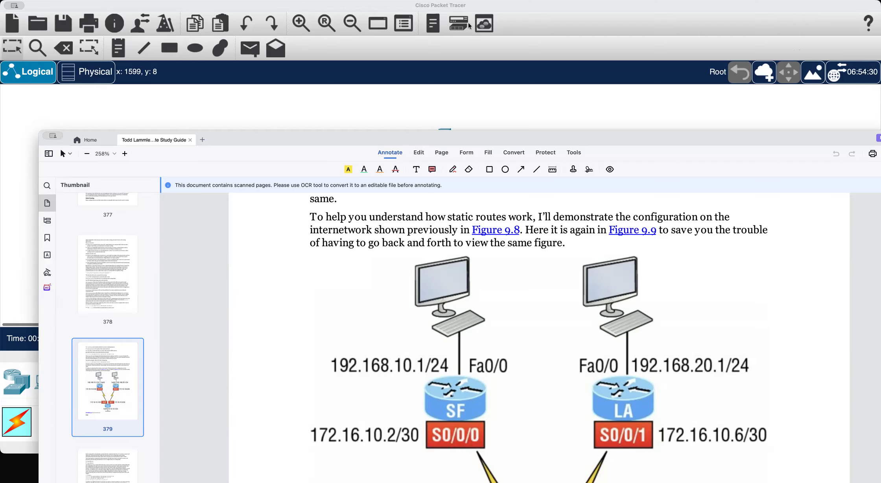
click(613, 58)
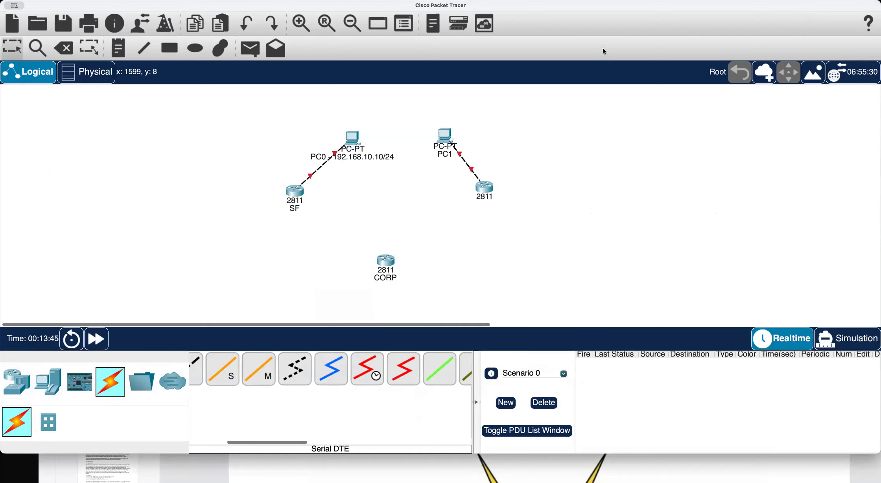
click(446, 155)
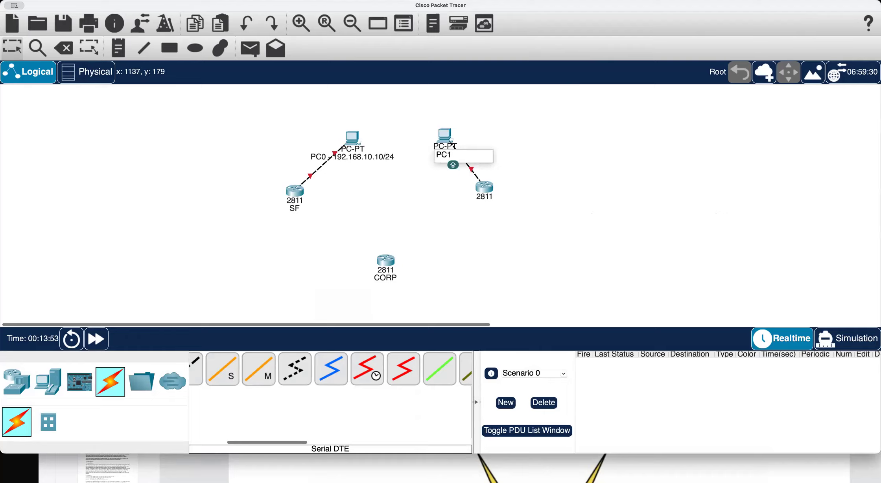
text(- 192.168.20)
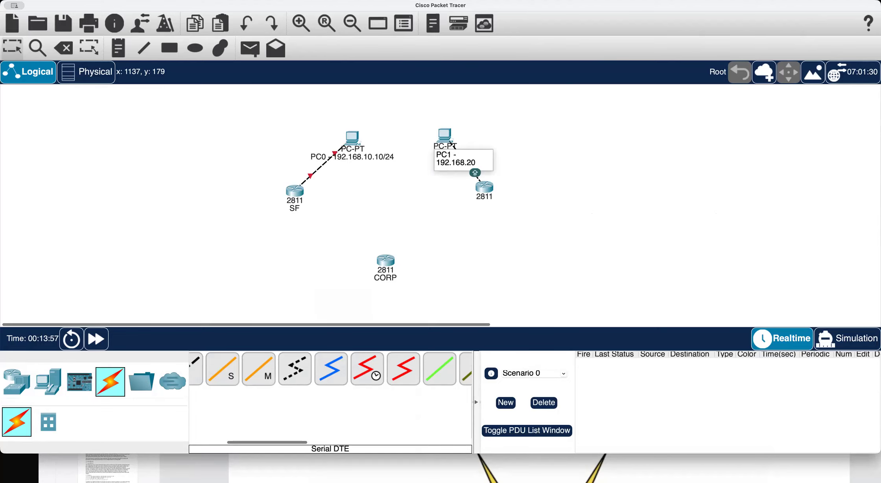
text(.10/2)
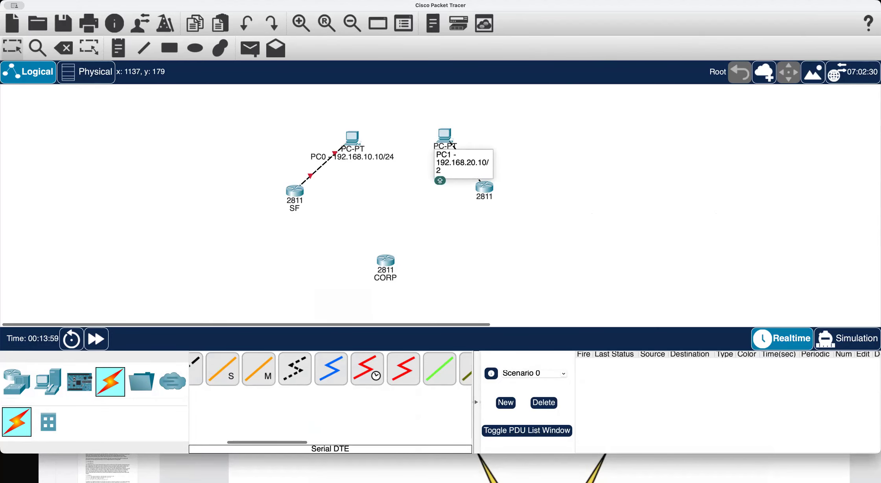
text(4)
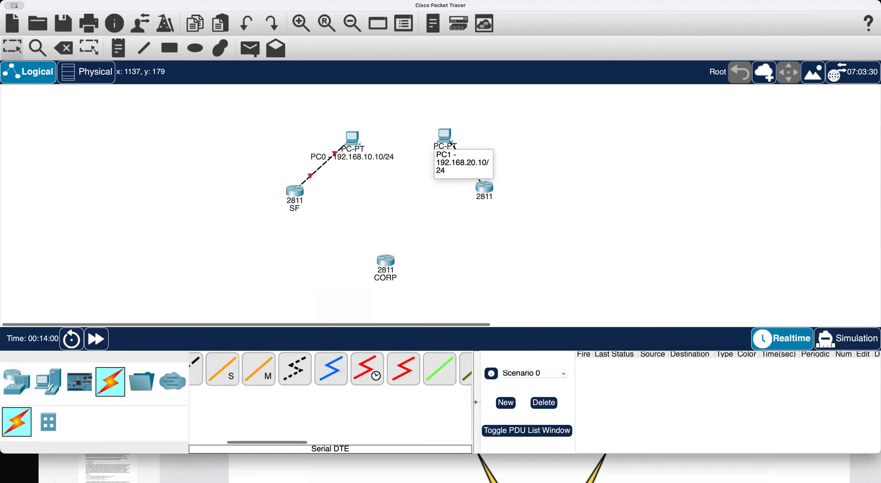
click(381, 202)
Check the SF router's Fa0/0 interface address in the study guide diagram and return to the workspace.
key(super+Tab)
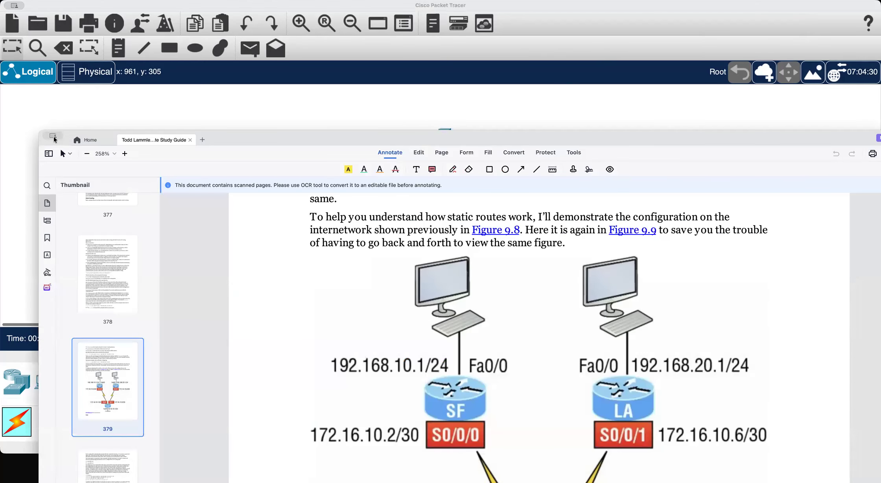
scroll(479, 316, down, 2)
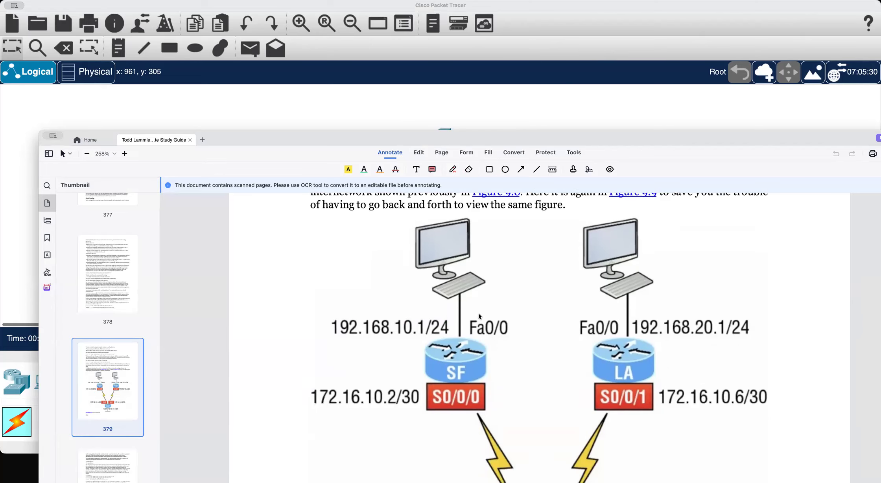
scroll(479, 316, down, 1)
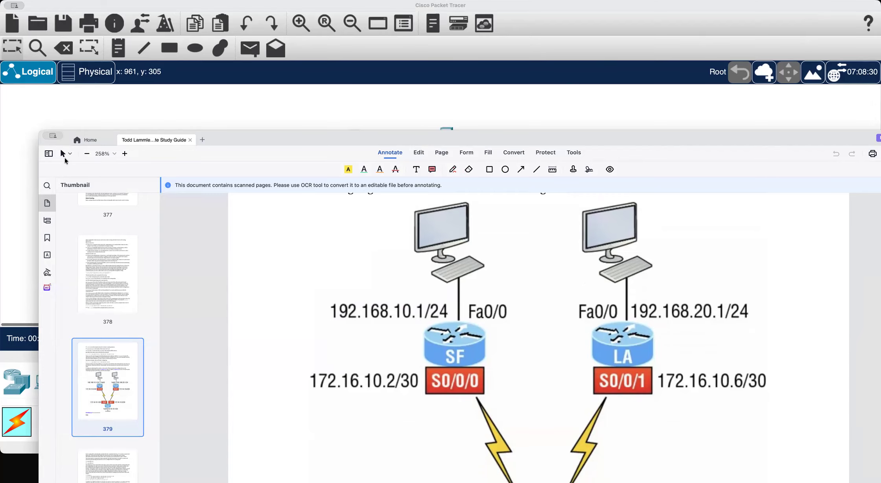
click(414, 92)
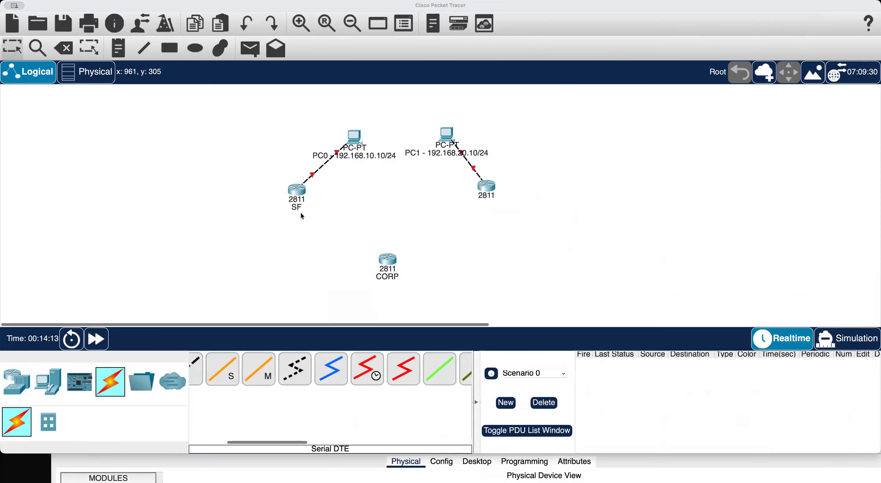
Place a text note just above the SF router reading "Gi0/0 - 192.168.10.1/24".
scroll(301, 214, right, 2)
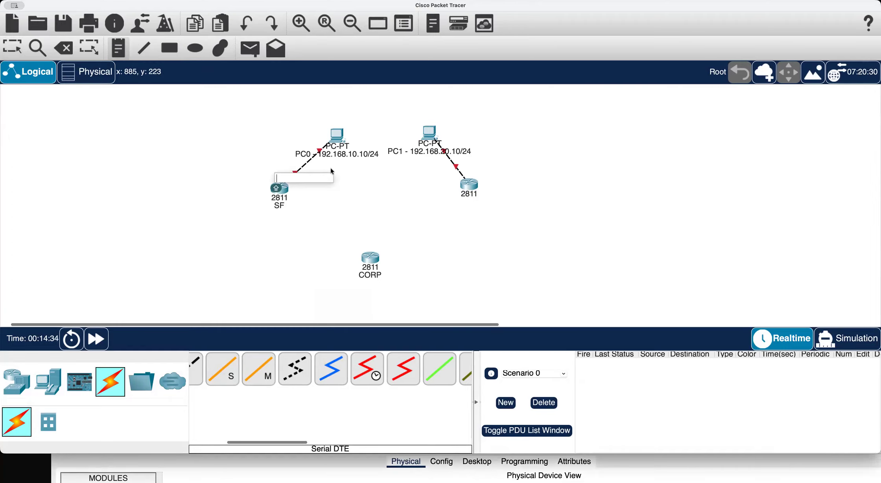
text(GI)
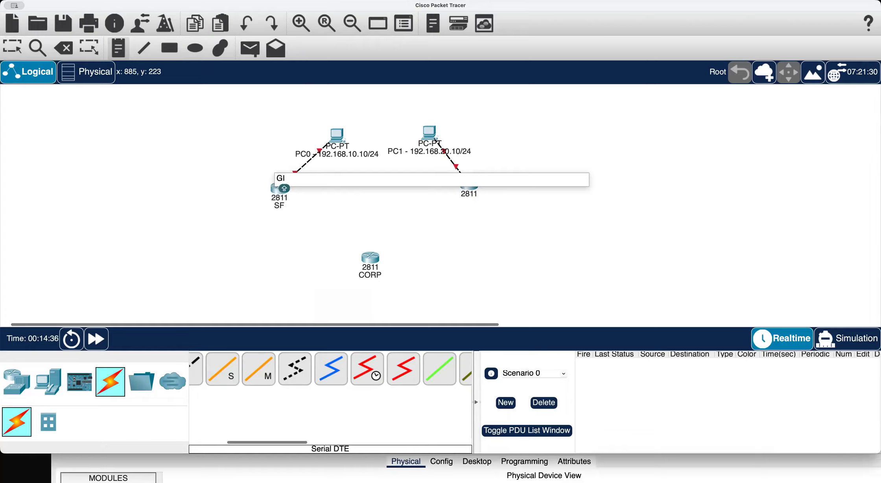
text(0)
key(BackSpace)
key(BackSpace)
key(BackSpace)
text(0/)
key(BackSpace)
key(BackSpace)
key(BackSpace)
text(0/0)
text( - )
text(192.179)
text(8.10.)
text(1/24)
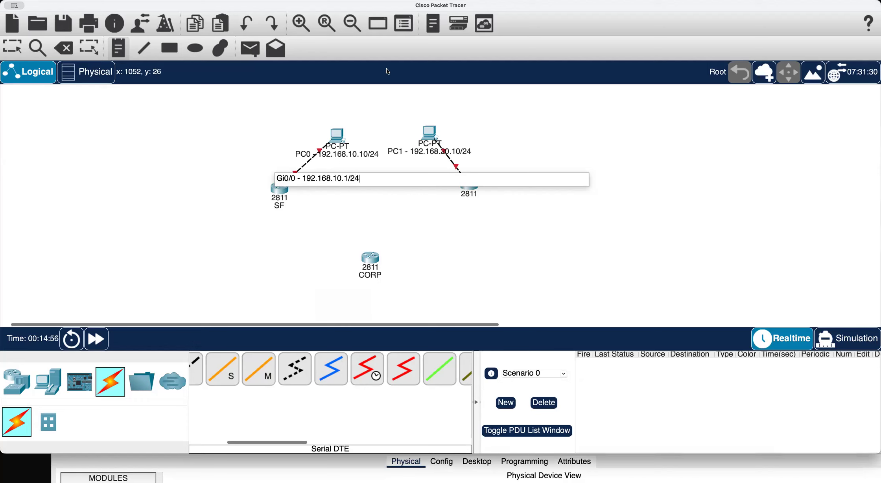
Place a text note beside the 2811 router under PC1 reading "Gi0/0 - 192.168.20.1/24".
click(387, 52)
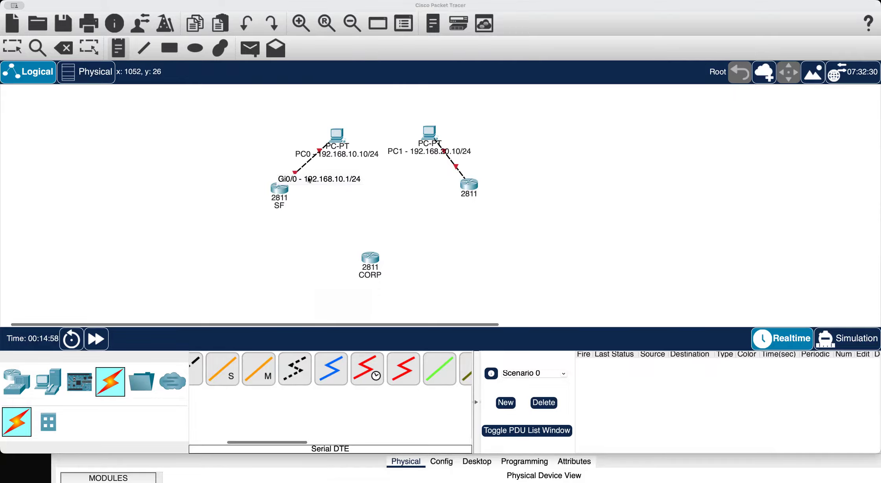
click(466, 175)
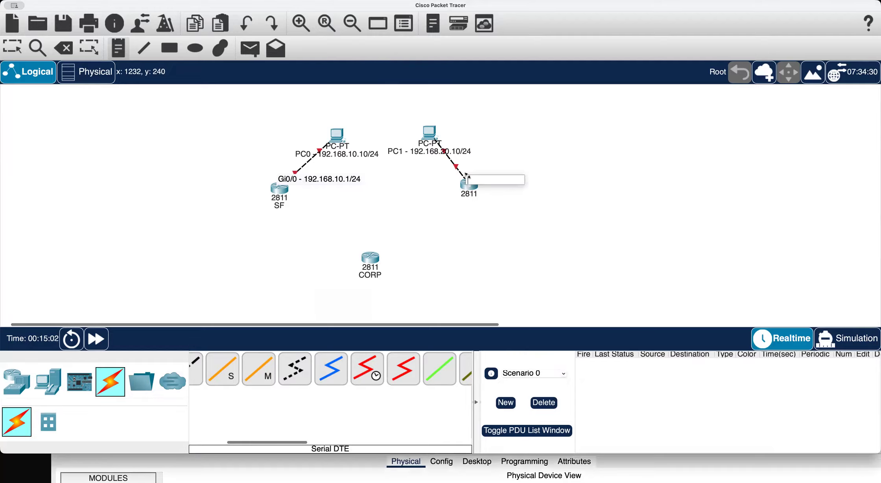
text(Gi)
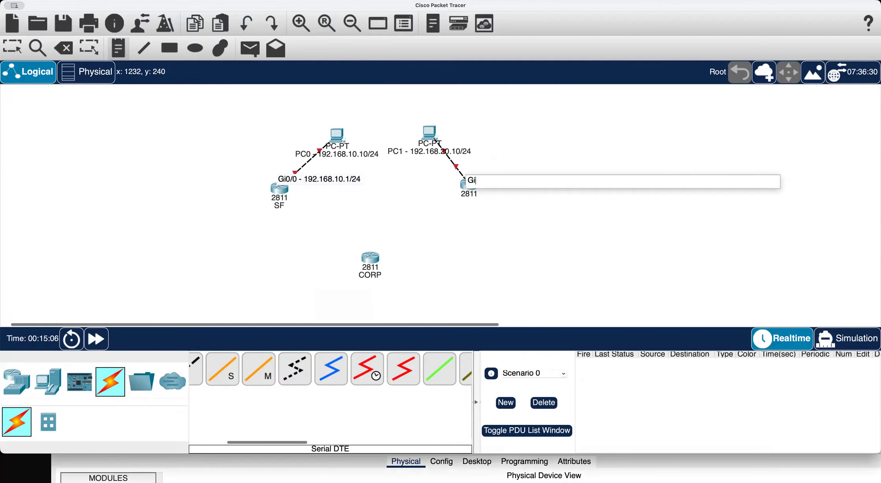
text(0/0 - 192.168.20.1/24)
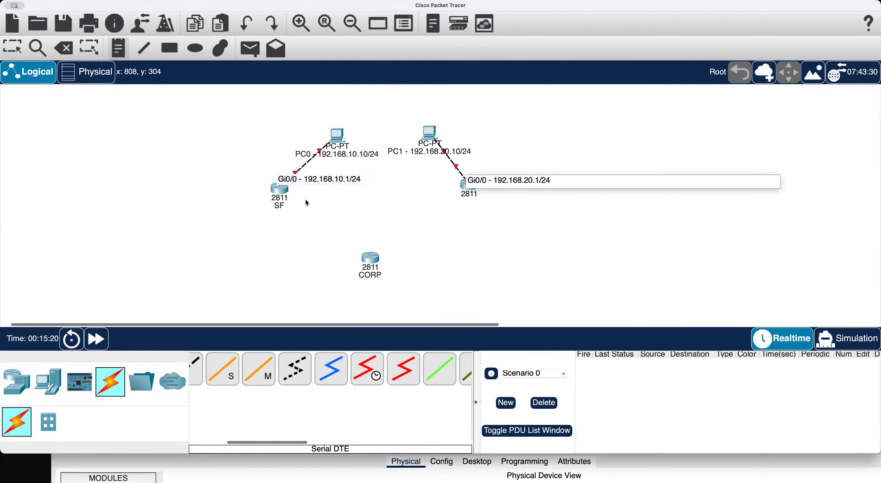
click(291, 199)
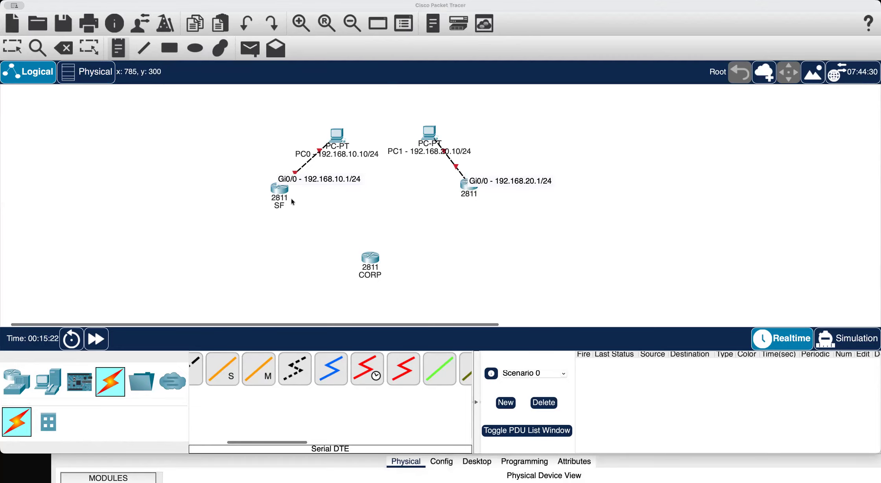
Place a text note just below the SF router with the partial address "S0/0 - 172.16.10.".
click(286, 197)
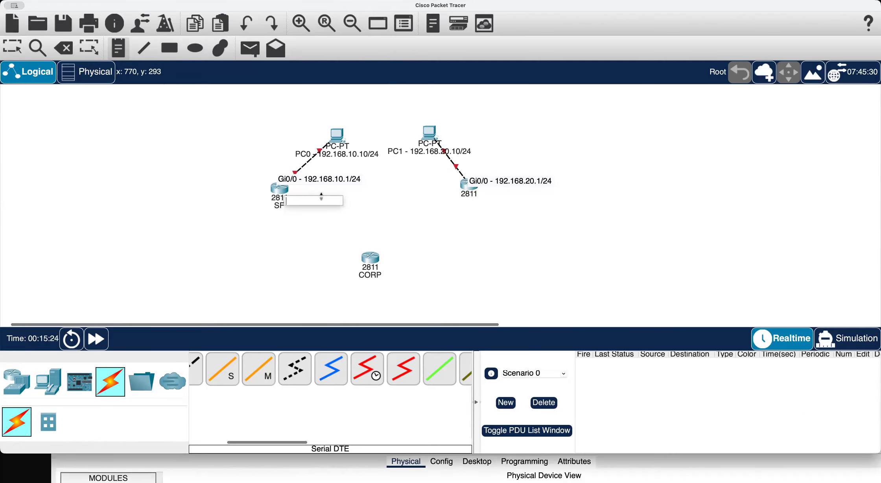
text(S0/0 )
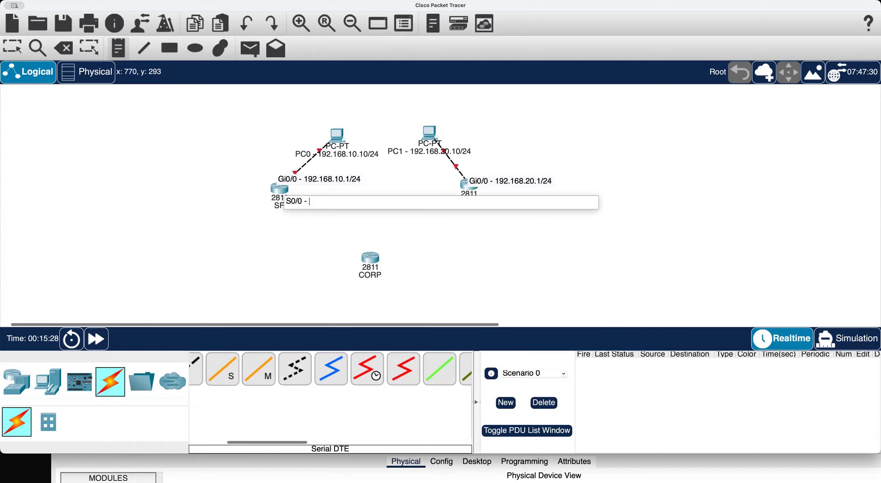
text(- 172.16.10.)
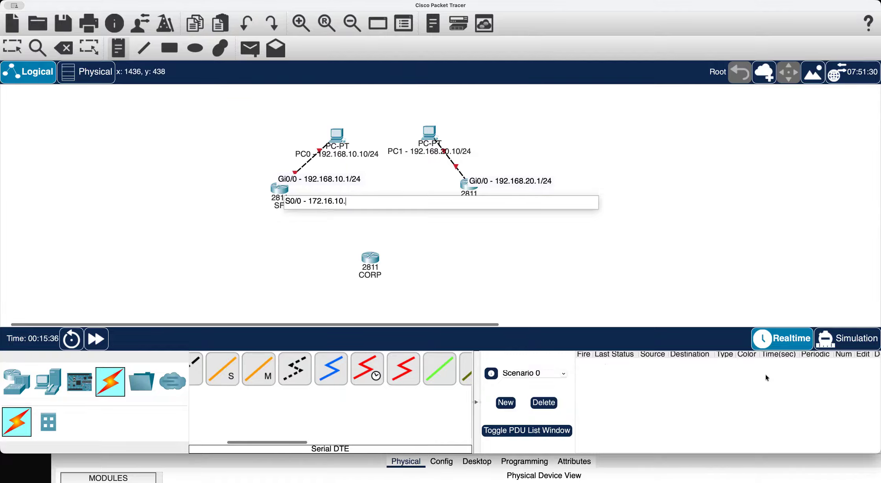
Check the serial interface addresses of SF and LA in the study guide diagram and return to the workspace.
click(829, 481)
scroll(525, 312, down, 5)
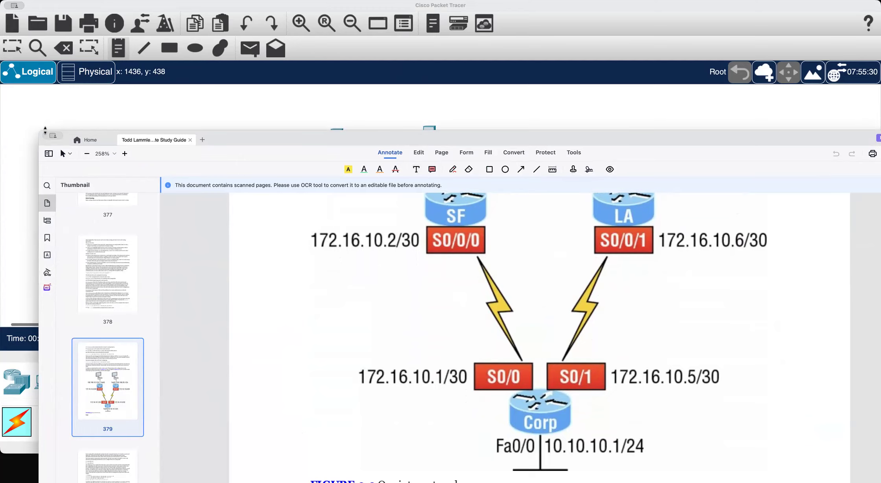
click(166, 121)
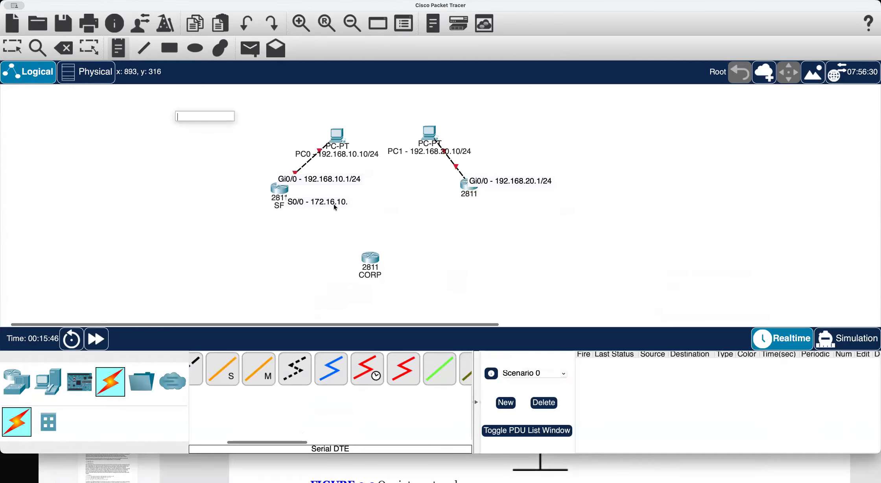
key(super+Tab)
click(262, 101)
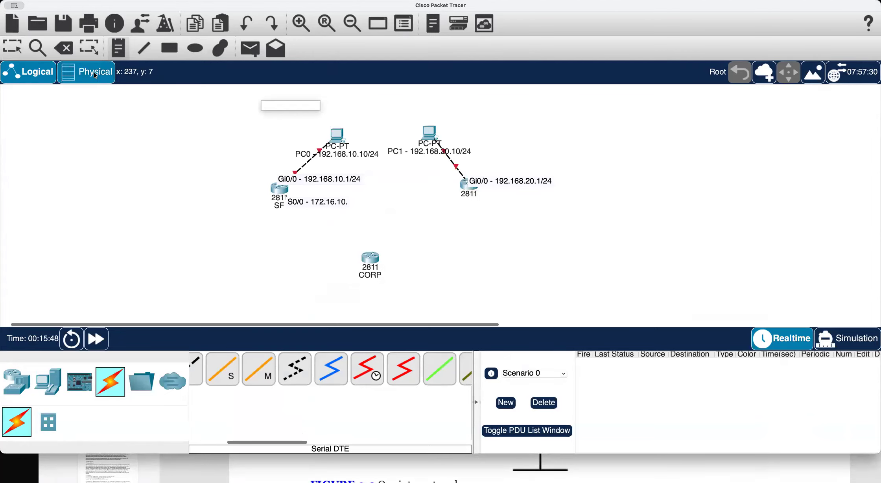
key(super+Tab)
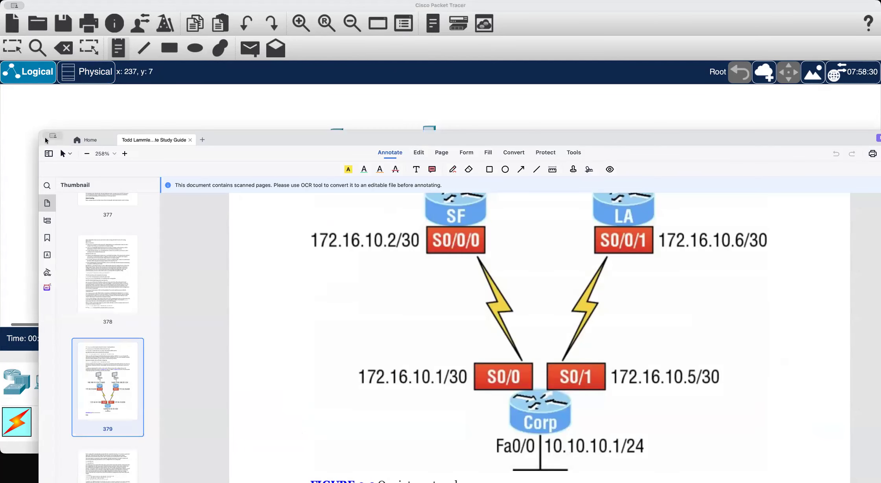
key(super+Tab)
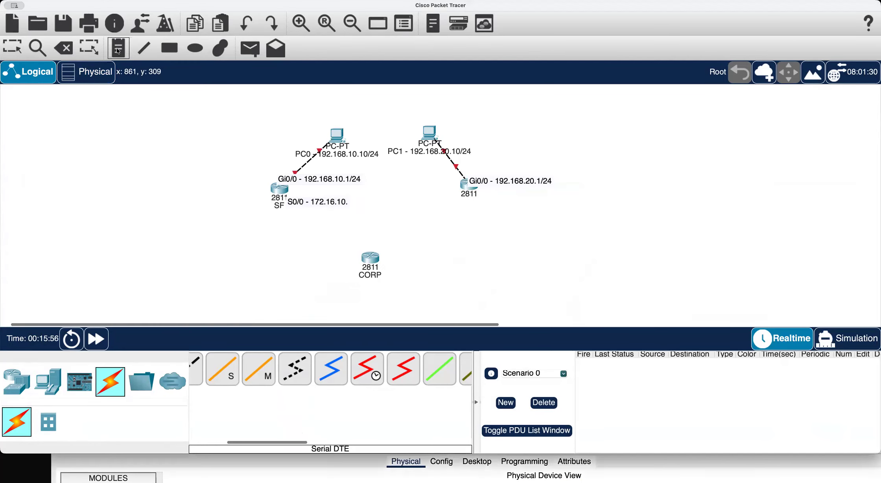
Complete the serial note at the SF router so that it reads "S0/0 - 172.16.10.2".
click(341, 201)
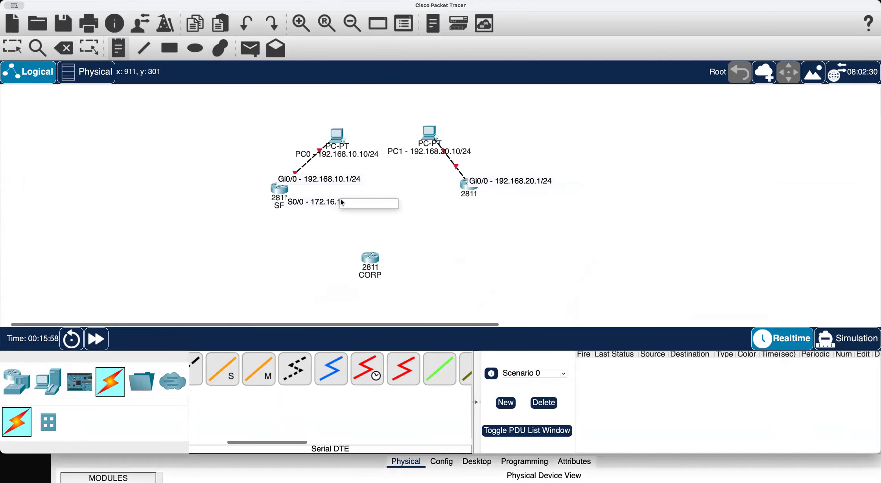
key(super+Tab)
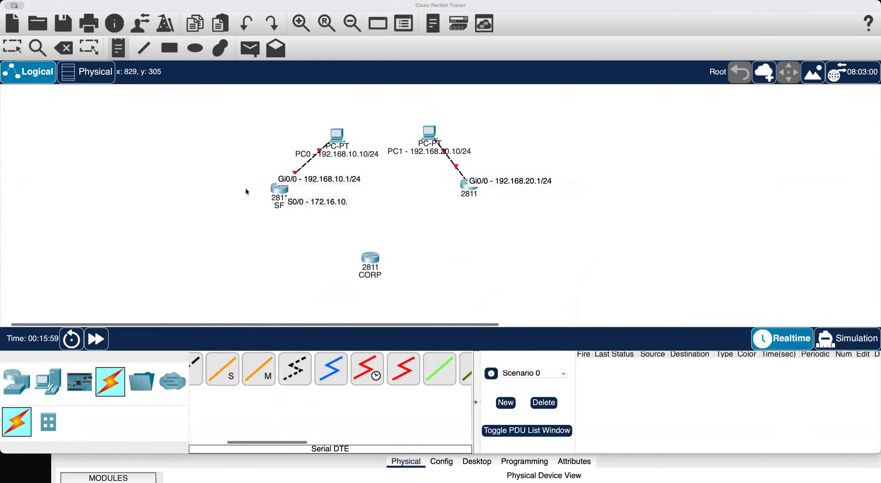
click(22, 57)
double_click(336, 202)
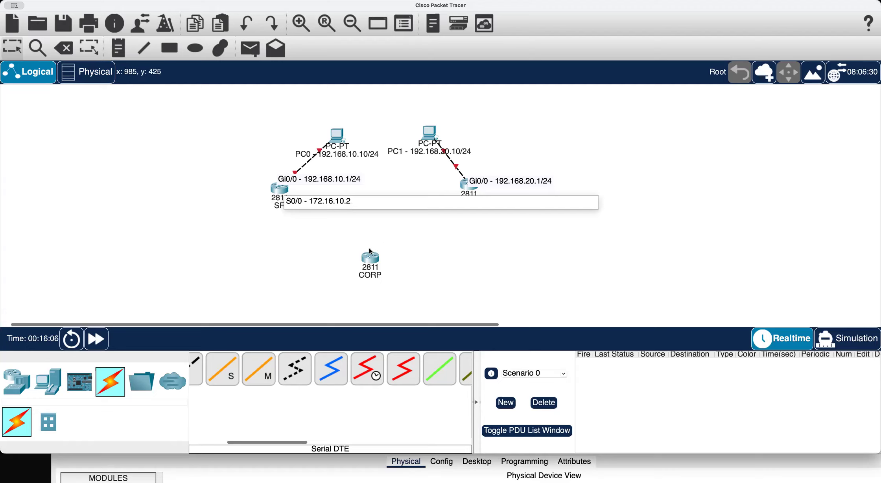
key(super+Tab)
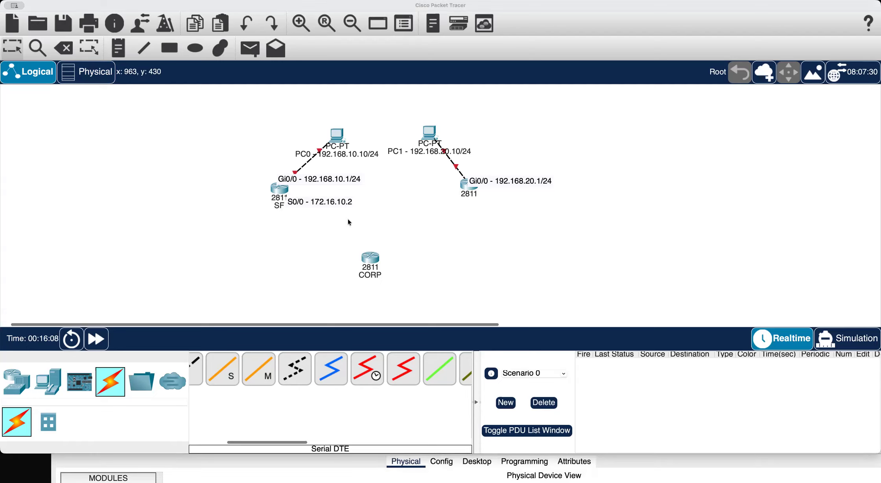
Place a text note below the 2811 router under PC1 reading "S0/0 - 172.16.10.6".
click(121, 57)
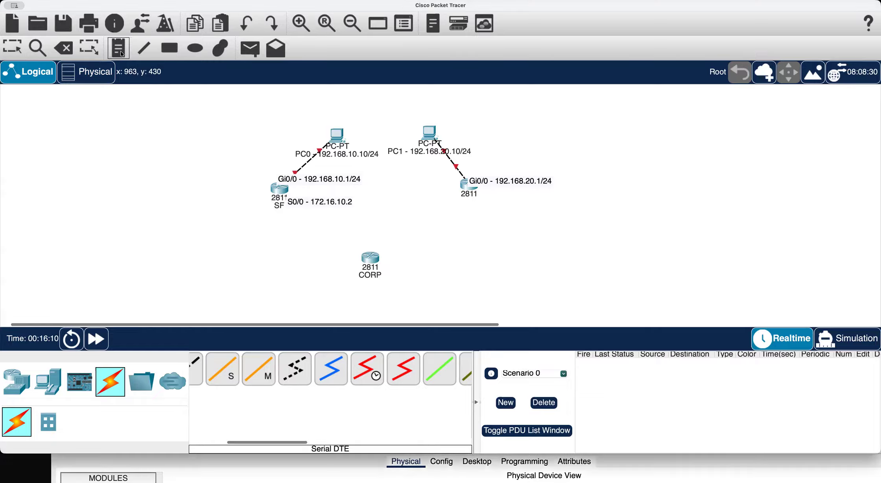
click(473, 201)
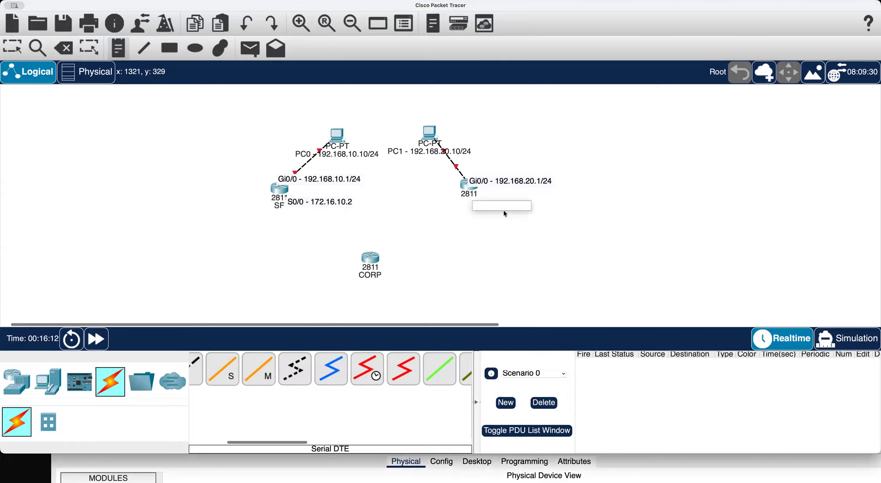
text(S0/0 - 172.16.10.6)
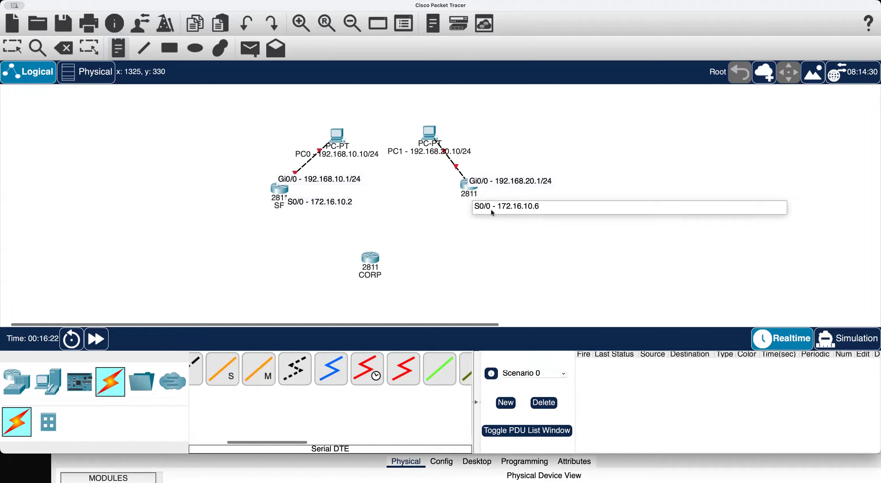
click(396, 39)
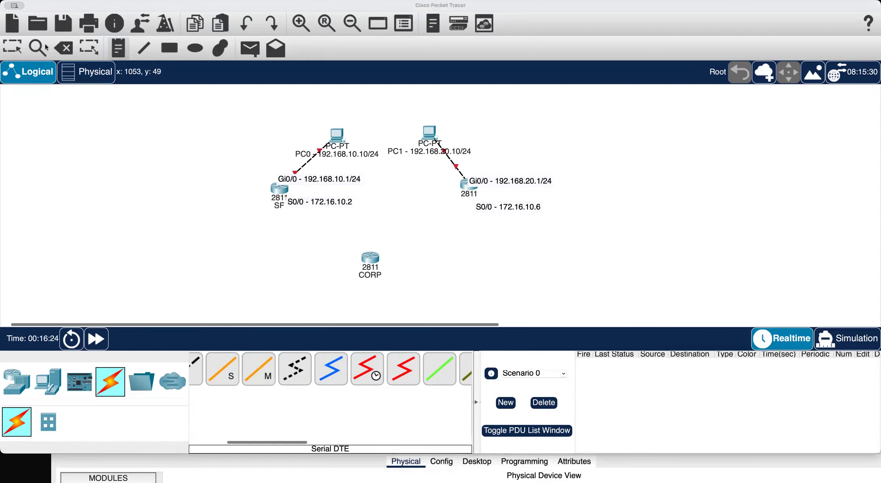
Connect CORP's Serial0/0/0 to SF's Serial0/1/0 with a Serial DTE cable.
click(15, 49)
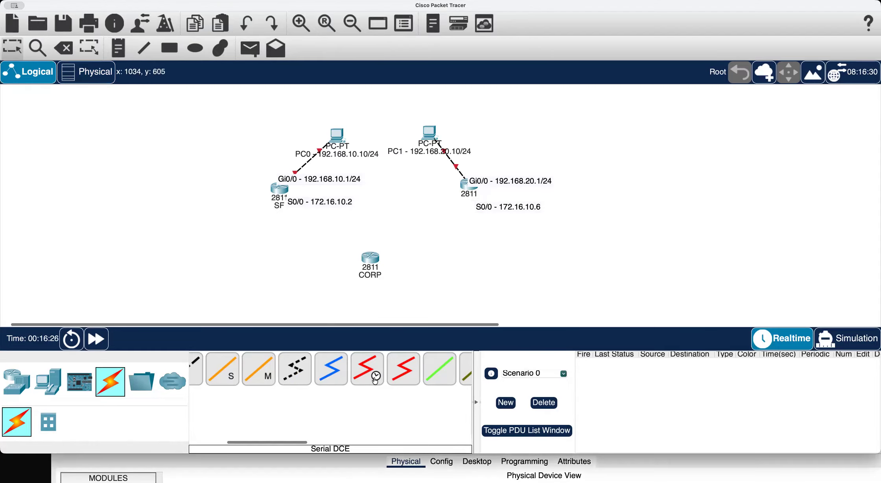
click(403, 370)
click(371, 269)
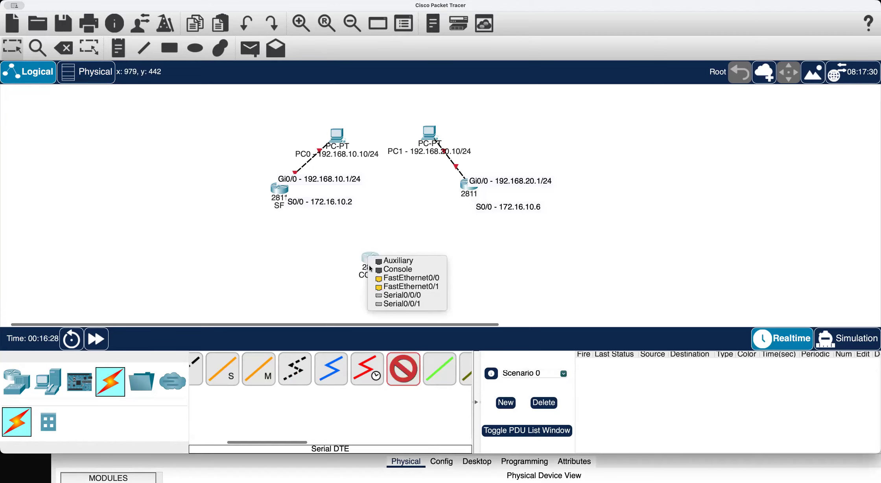
click(393, 295)
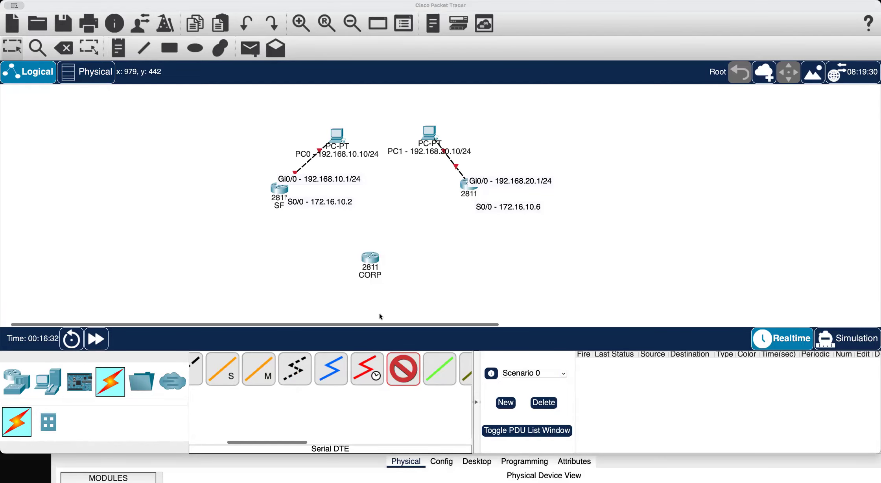
click(280, 191)
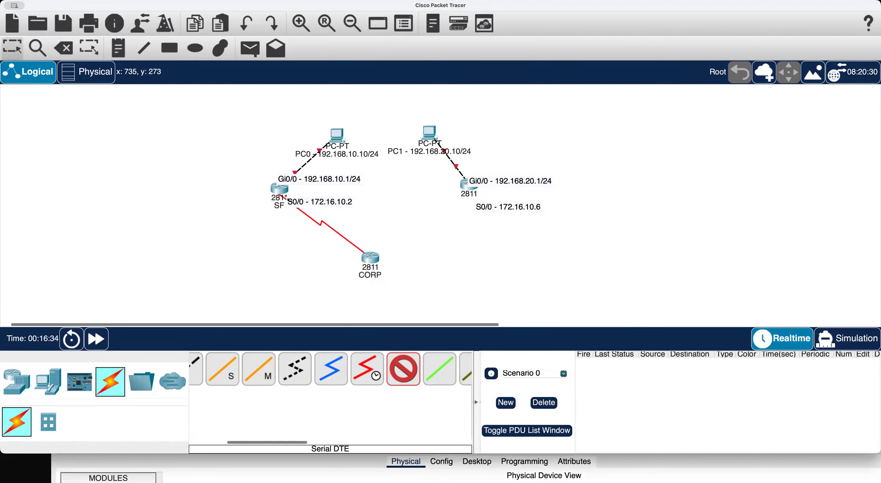
click(280, 191)
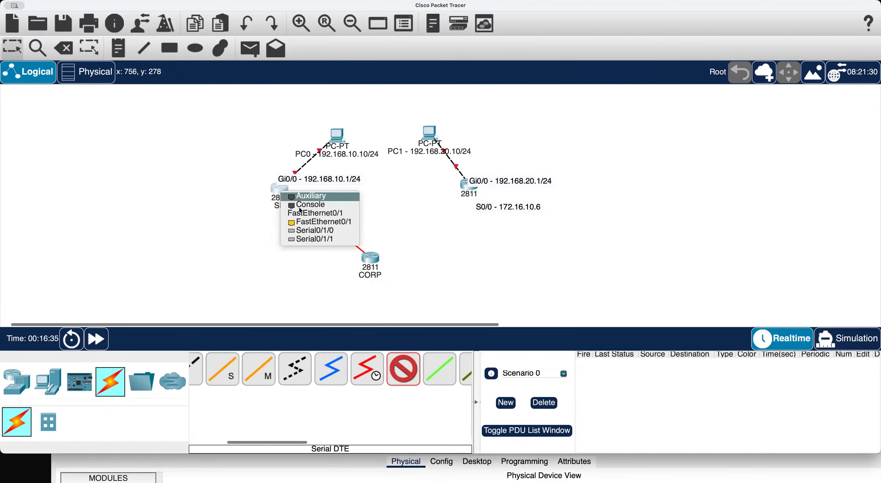
click(324, 232)
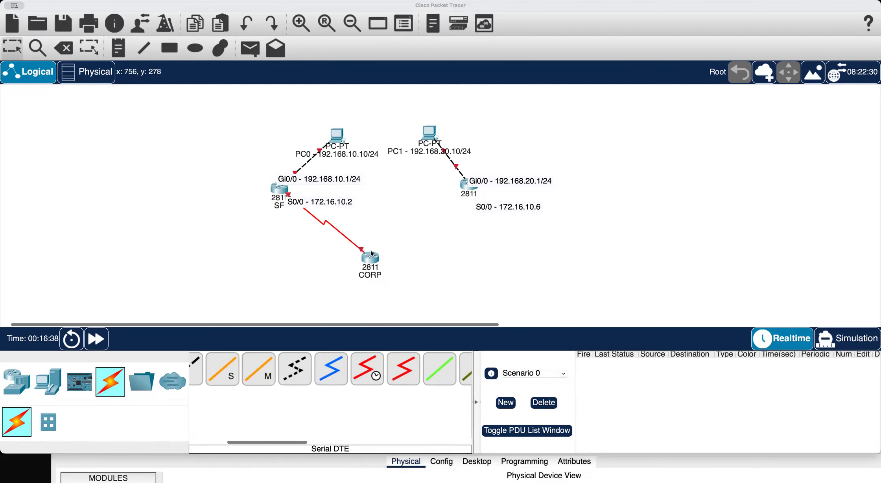
Move the CORP router slightly lower and shift SF's S0/0 note below the router, clear of the serial link.
drag(373, 265, 384, 283)
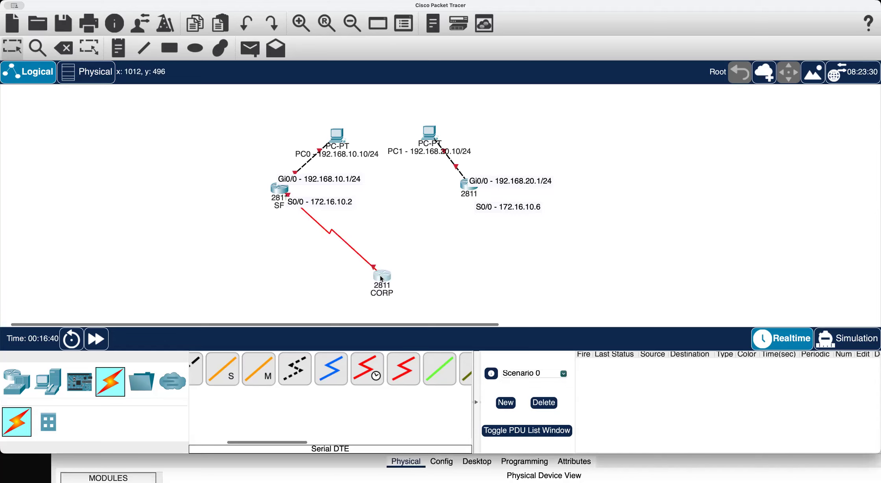
drag(326, 206, 274, 223)
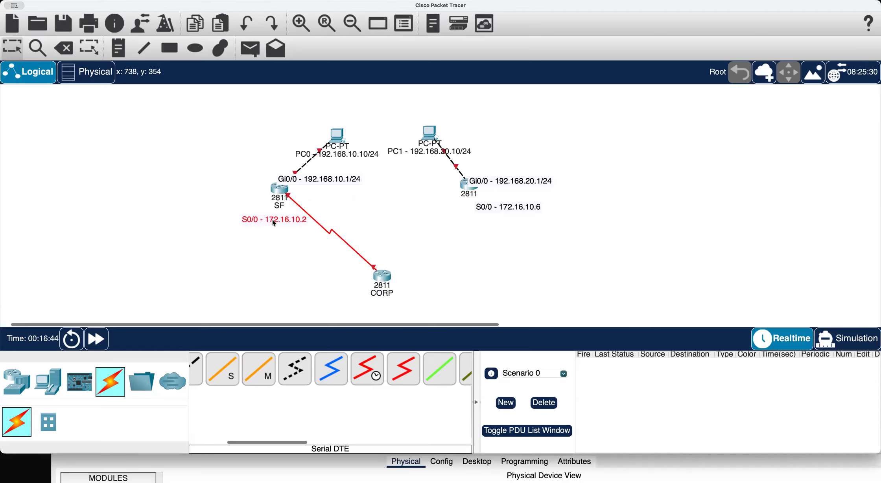
Connect CORP's Serial0/0/1 to Serial0/1/0 on the 2811 router under PC1 with a Serial DTE cable.
click(408, 378)
click(384, 277)
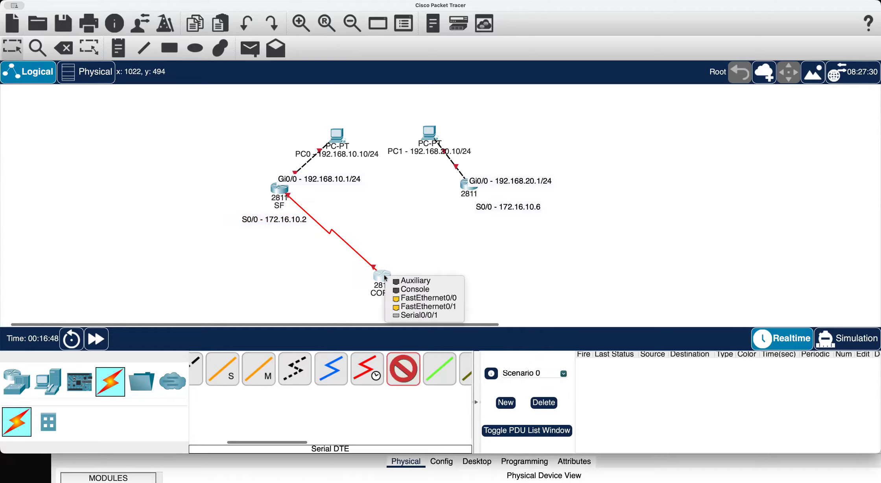
click(418, 316)
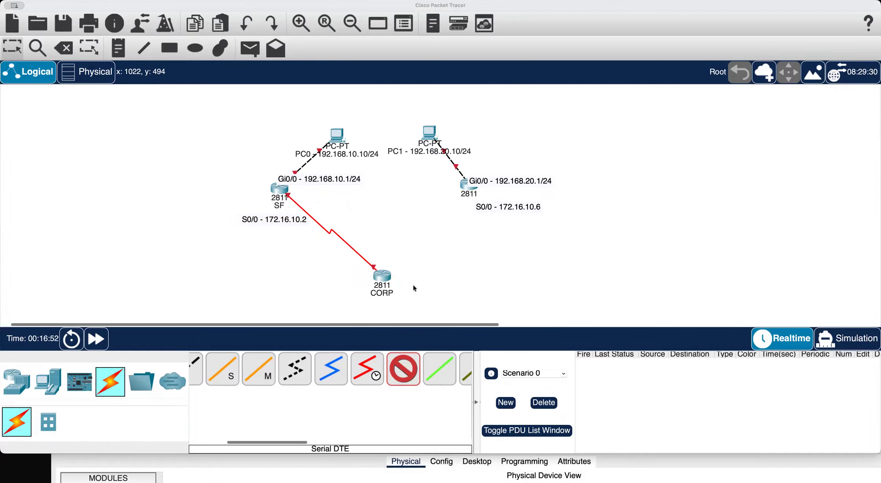
click(464, 185)
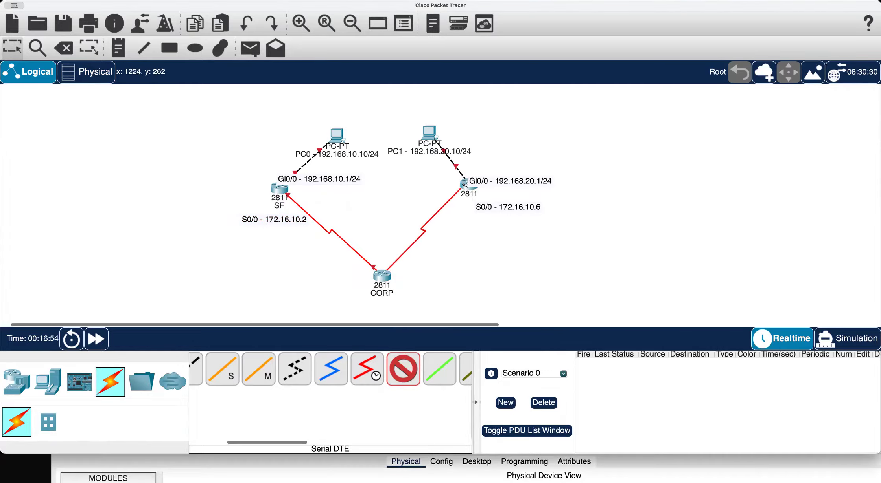
click(463, 184)
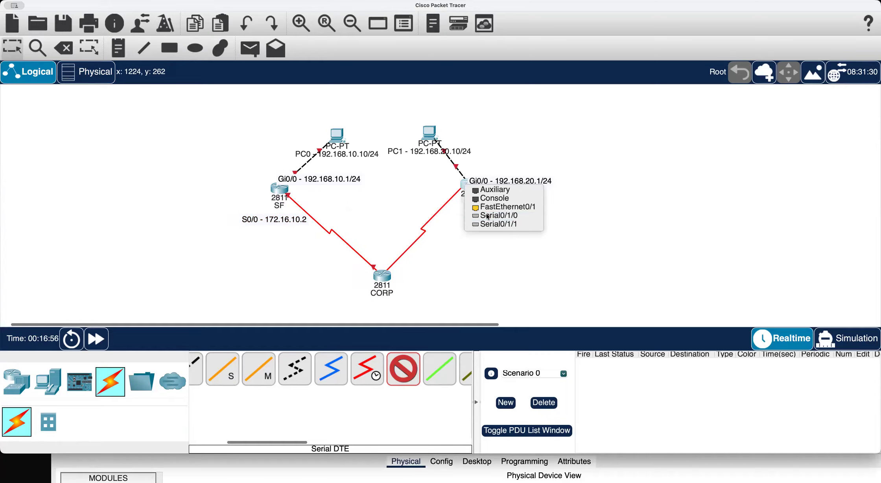
click(487, 216)
Reposition the S0/0 notes closer beneath their routers and move the Gi0/0 - 192.168.20.1/24 note above the router under PC1.
scroll(494, 197, right, 2)
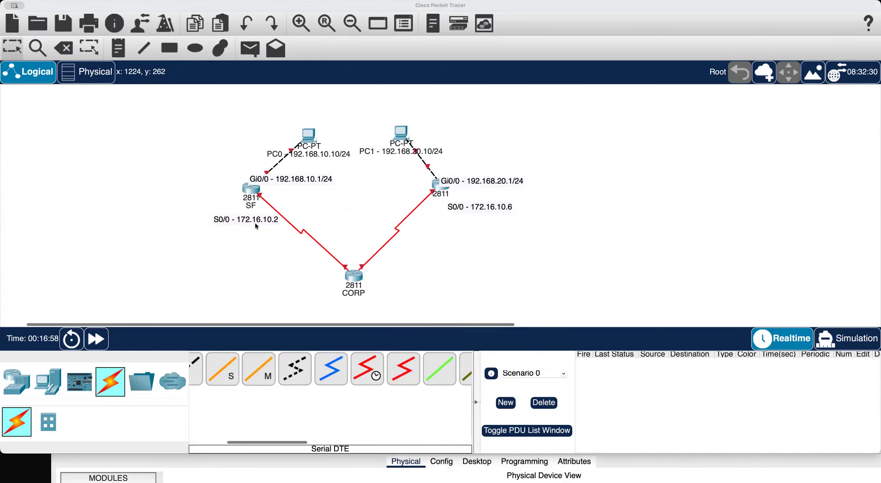
drag(241, 223, 250, 221)
drag(457, 209, 407, 208)
mouse_move(463, 180)
mouse_down()
mouse_move(451, 169)
mouse_move(454, 176)
mouse_up()
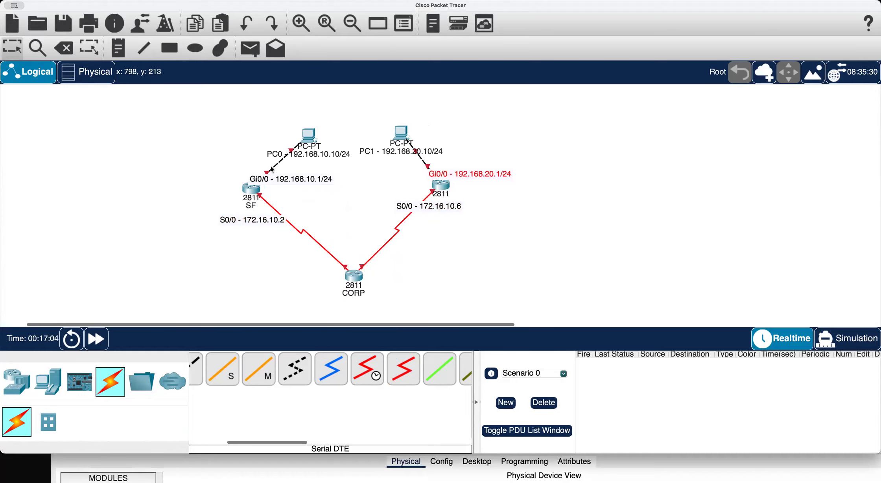
Shift the Gi0/0 - 192.168.10.1/24 note slightly away from the SF router toward the centre of the topology.
drag(272, 179, 282, 179)
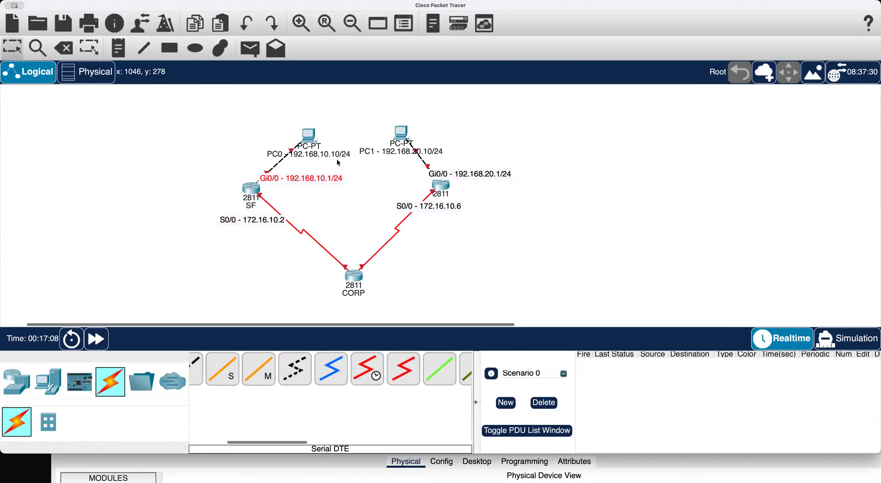
scroll(123, 173, left, 2)
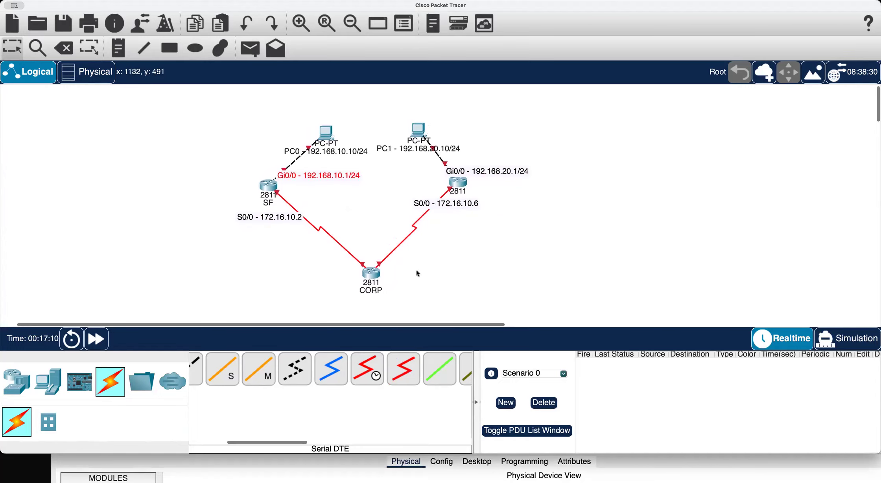
scroll(426, 255, right, 15)
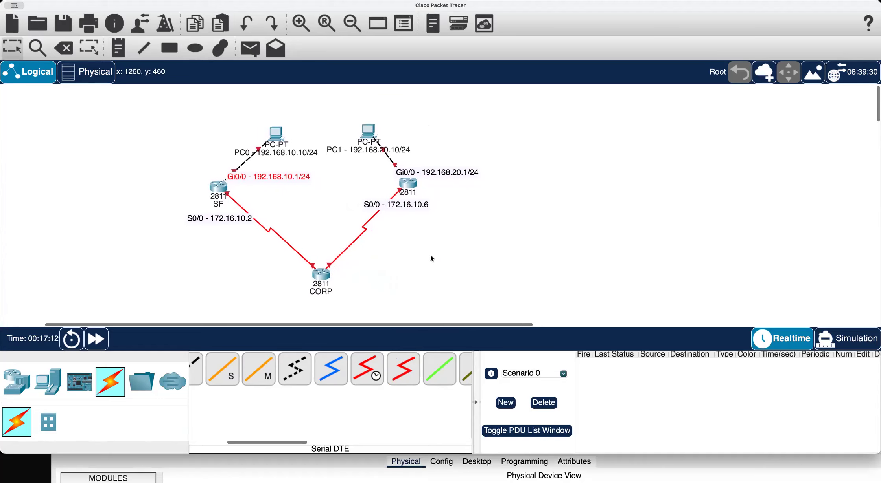
scroll(341, 238, left, 15)
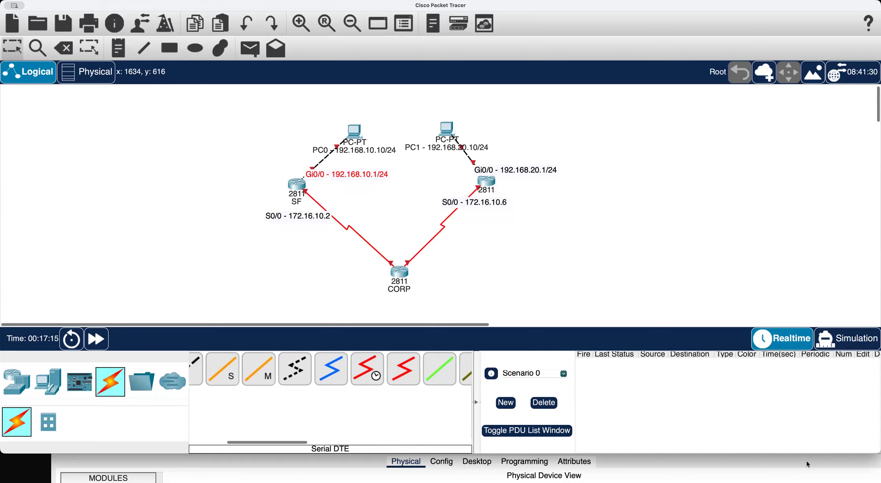
Check Corp's interface addresses in the study guide's Figure 9.9 and add a note reading "S0/0 - 172.16.10.1" at the CORP router.
click(837, 477)
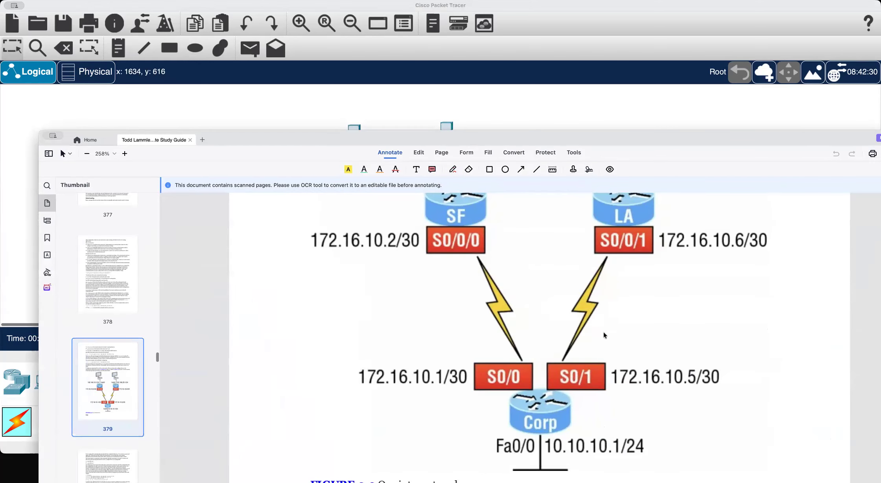
scroll(603, 333, down, 3)
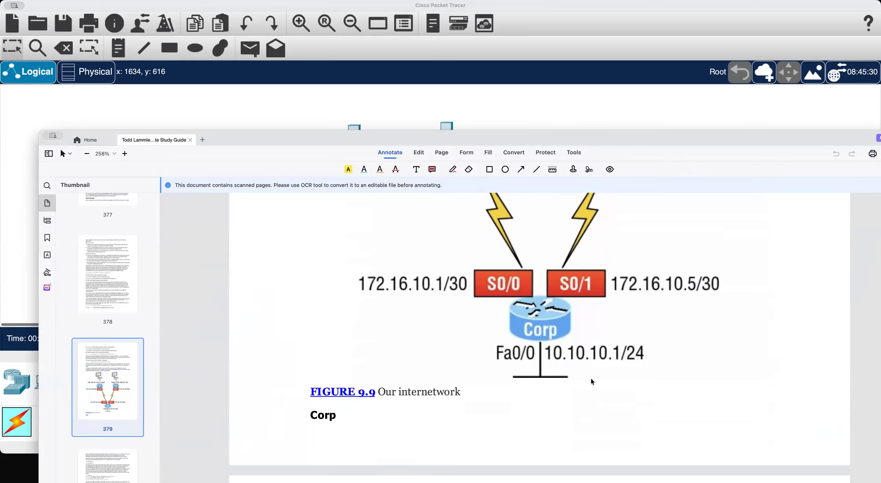
click(298, 103)
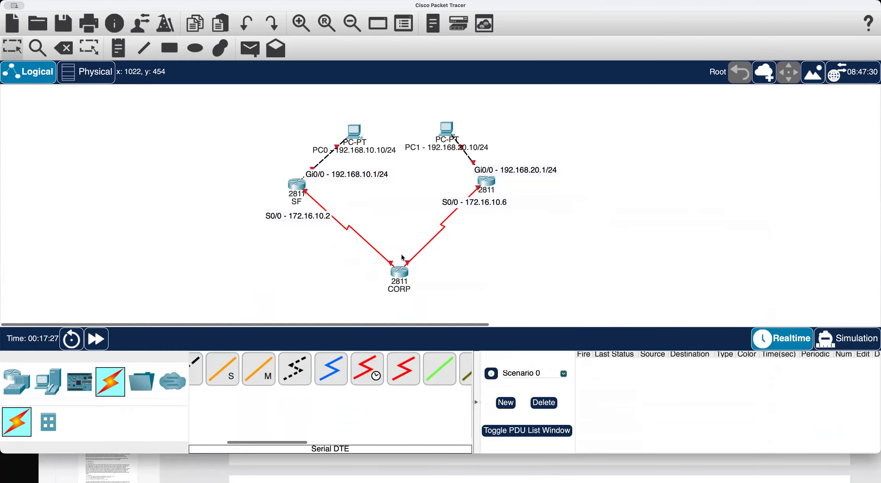
scroll(402, 257, up, 1)
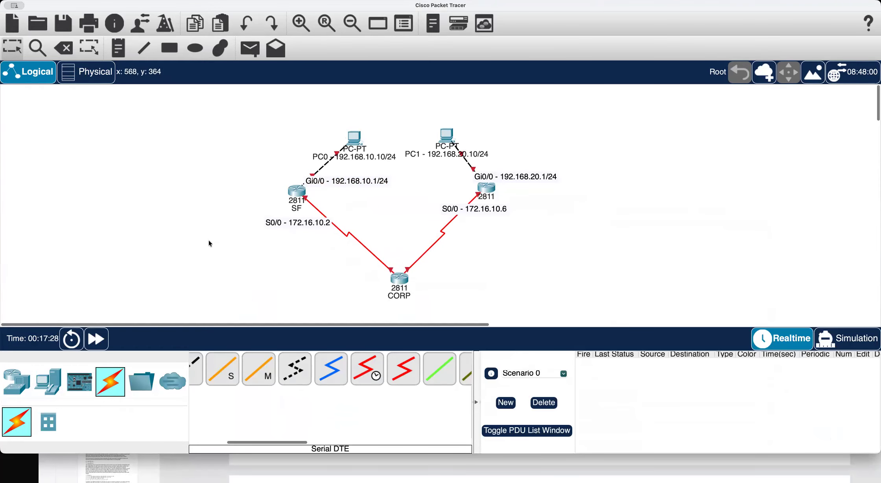
click(124, 55)
click(368, 270)
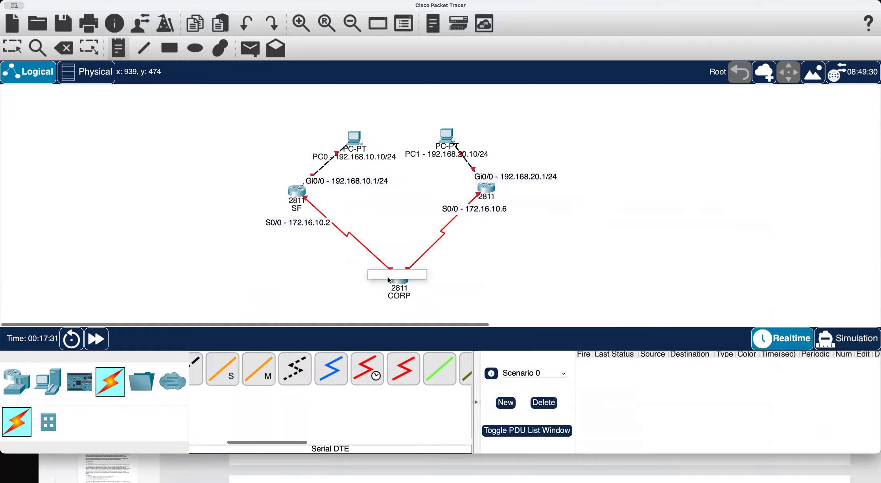
text(S0/0 - 172.16.10.1)
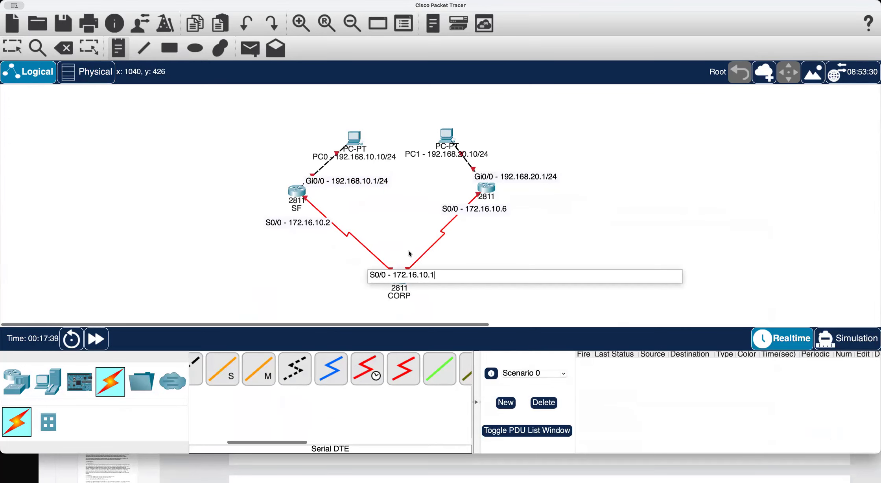
Consult Figure 9.9 again and add notes "S0/1 - 172.16.10.5" beside CORP and "Gi0/0 - 10.10.10.1/24" below it.
key(super+Tab)
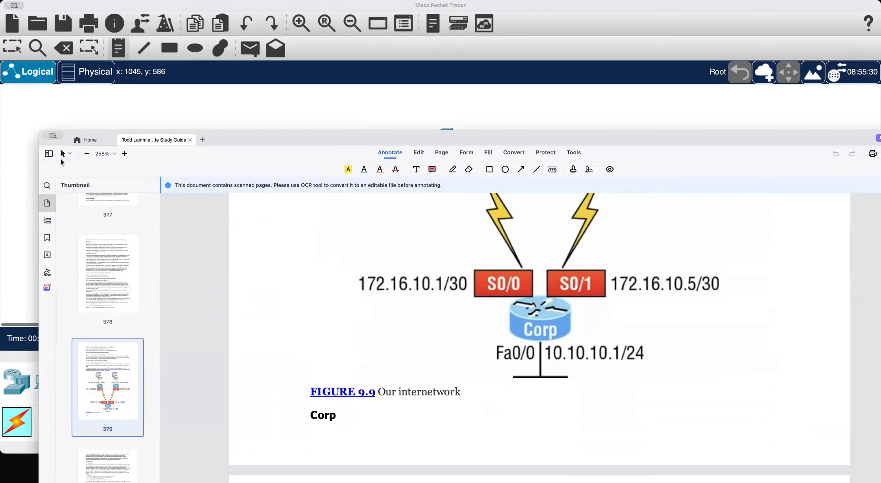
key(super+Tab)
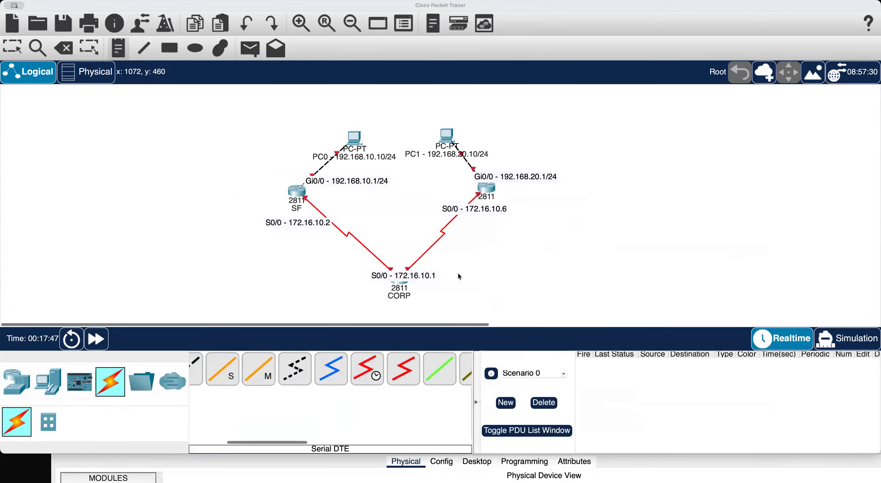
text(/1 - 172.16.10.5)
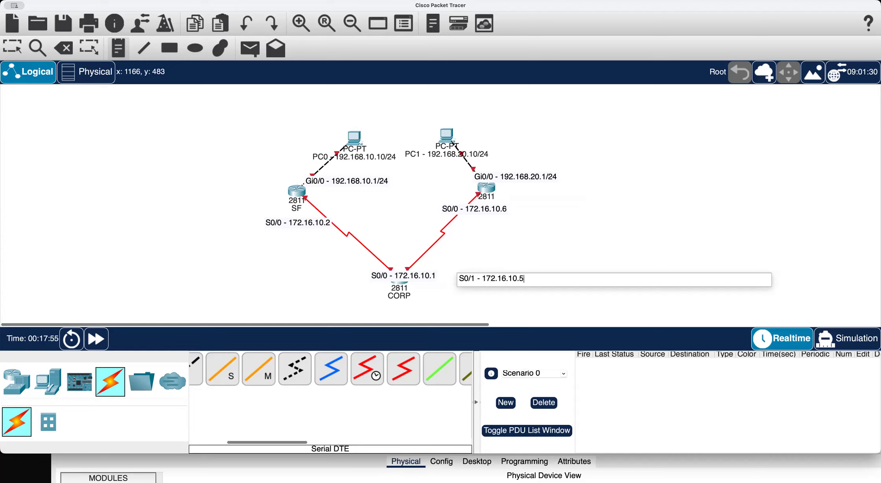
click(400, 303)
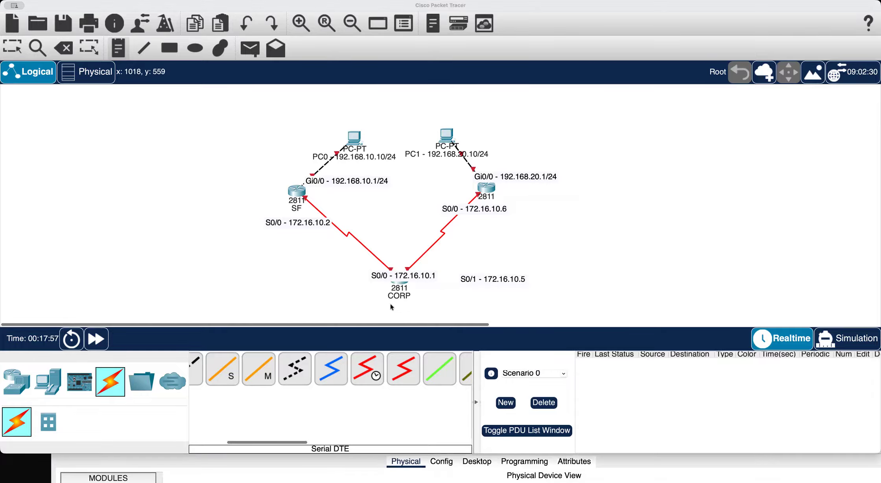
click(395, 303)
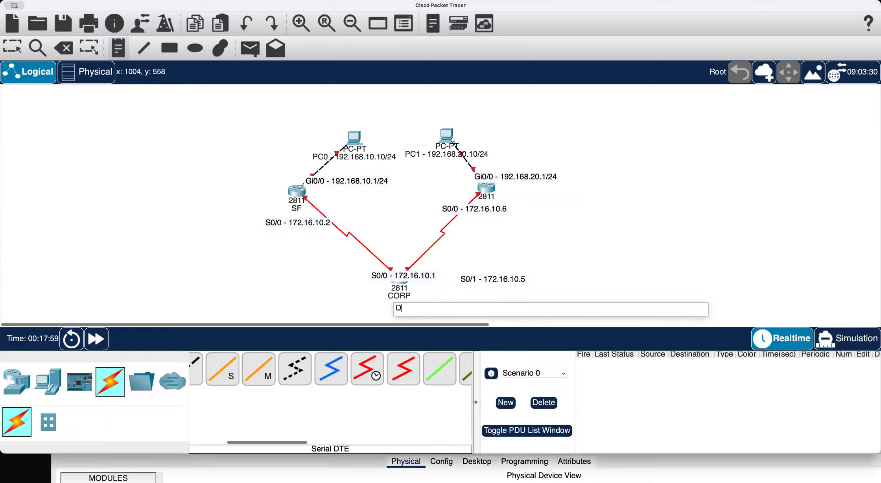
text(Gi0/0 - 10.10.10.1/24)
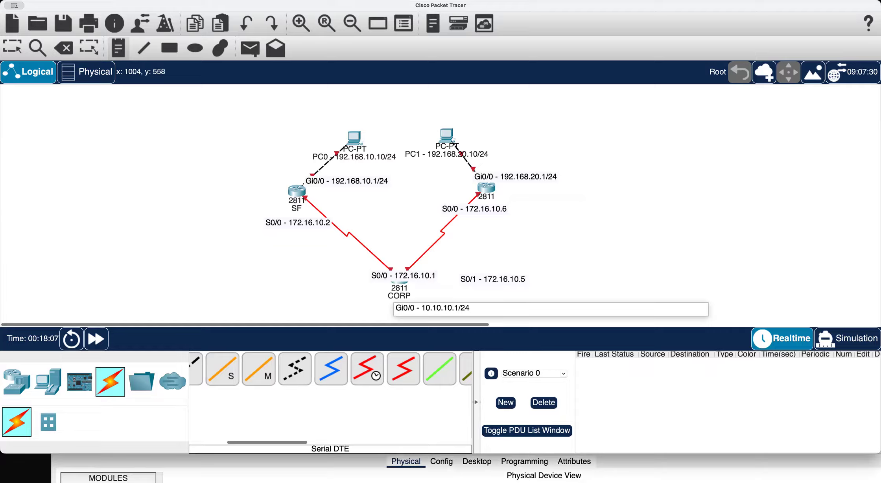
Arrange CORP's notes with S0/0 to its left, S0/1 to its right and Gi0/0 centred beneath the router name.
click(16, 47)
drag(394, 277, 344, 276)
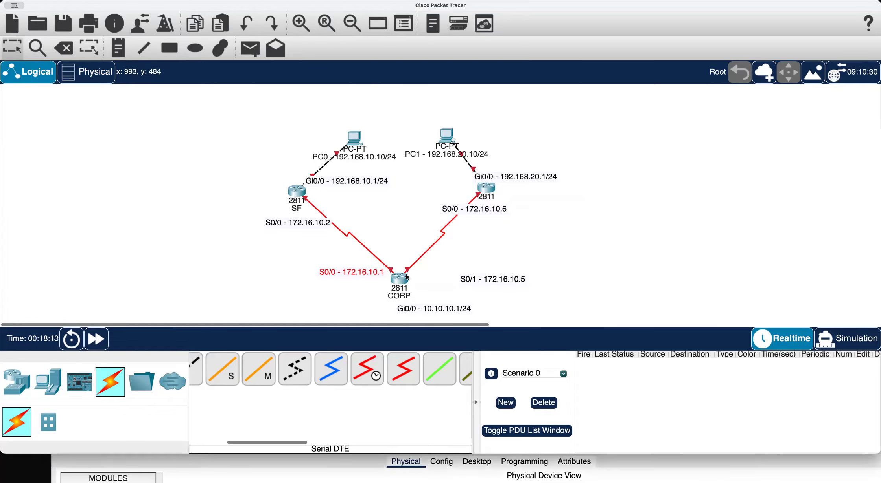
drag(476, 278, 428, 270)
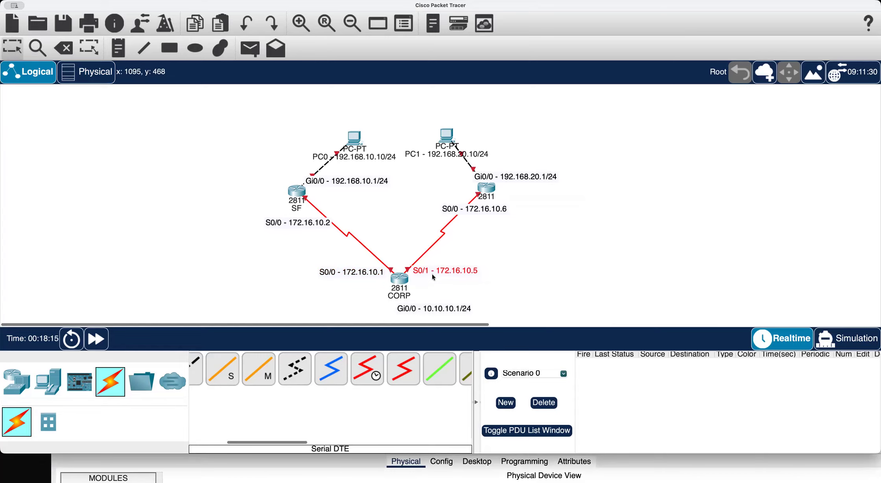
drag(424, 310, 393, 309)
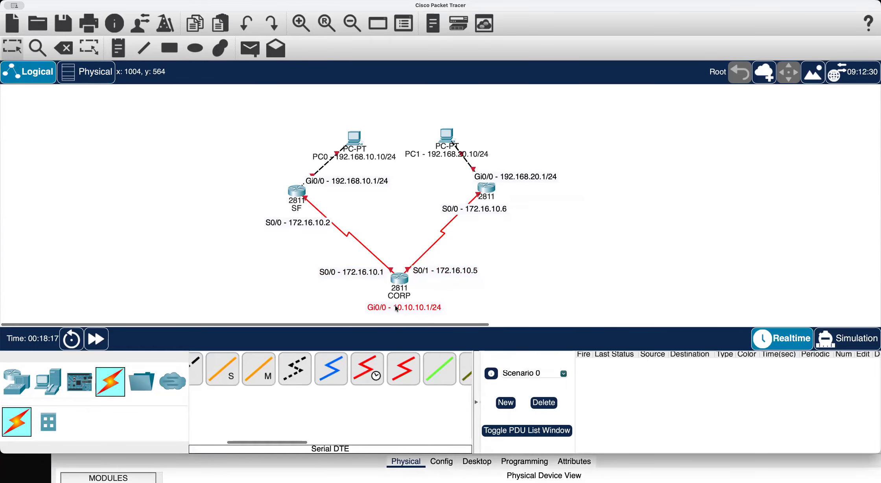
Reposition PC0 above and to the right of SF, and PC1 just above the 2811 router it connects to.
drag(354, 136, 229, 158)
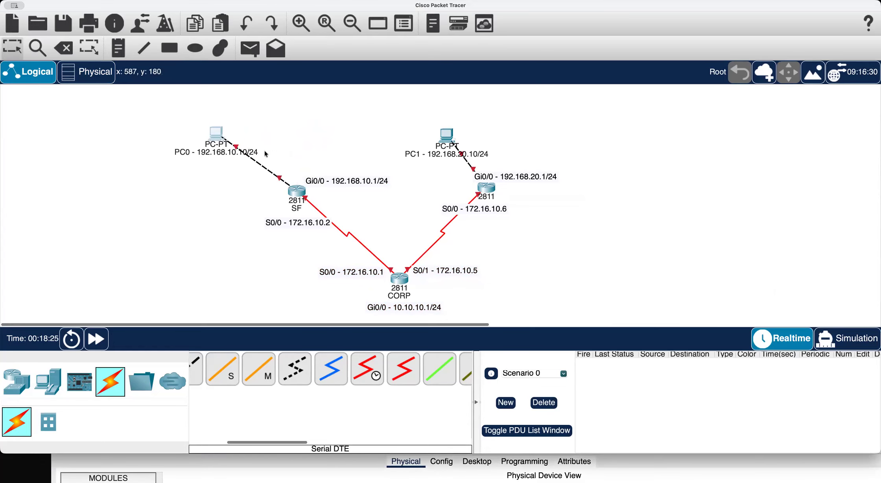
drag(449, 135, 609, 130)
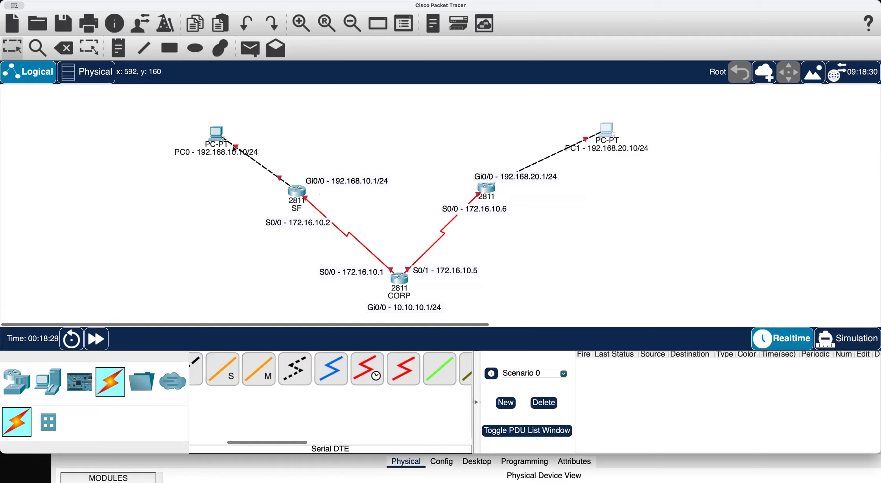
drag(222, 135, 399, 118)
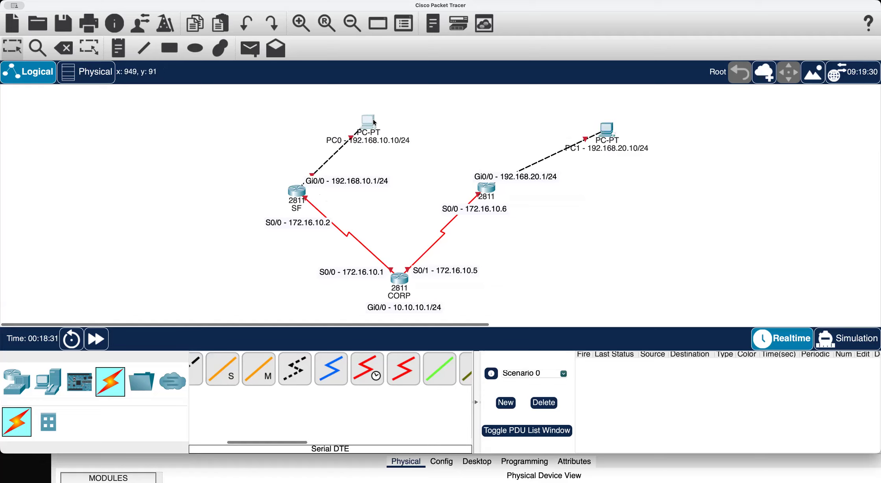
drag(614, 135, 474, 122)
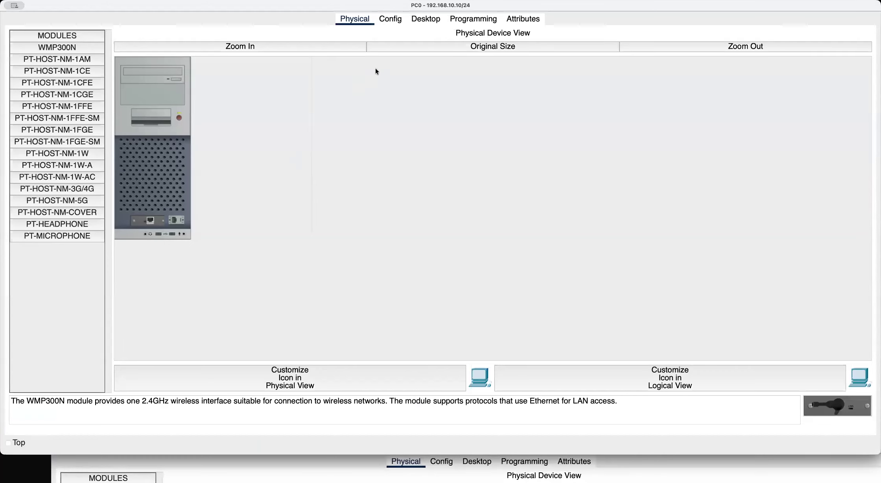
Assign PC0 the static IPv4 address 192.168.10.10 with subnet mask 255.255.255.0.
click(425, 19)
click(95, 72)
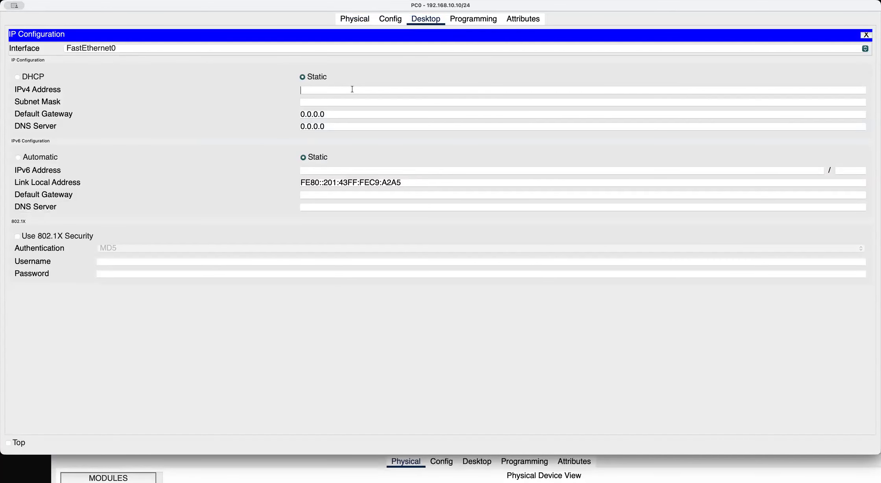
click(352, 89)
text(1921)
text(168.10.1)
text(0)
key(Tab)
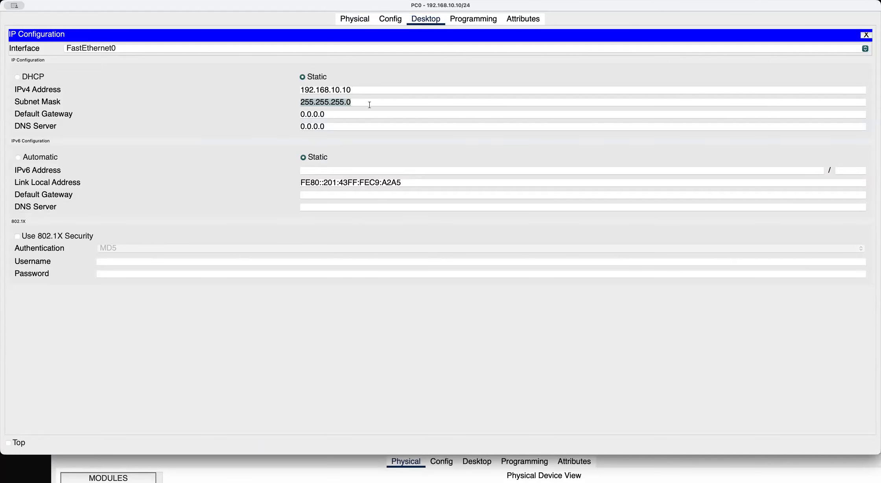
Set PC0's IPv4 default gateway to 192.168.10.1 and return to the topology.
click(339, 114)
key(BackSpace)
key(BackSpace)
key(BackSpace)
key(BackSpace)
key(BackSpace)
text(192.168)
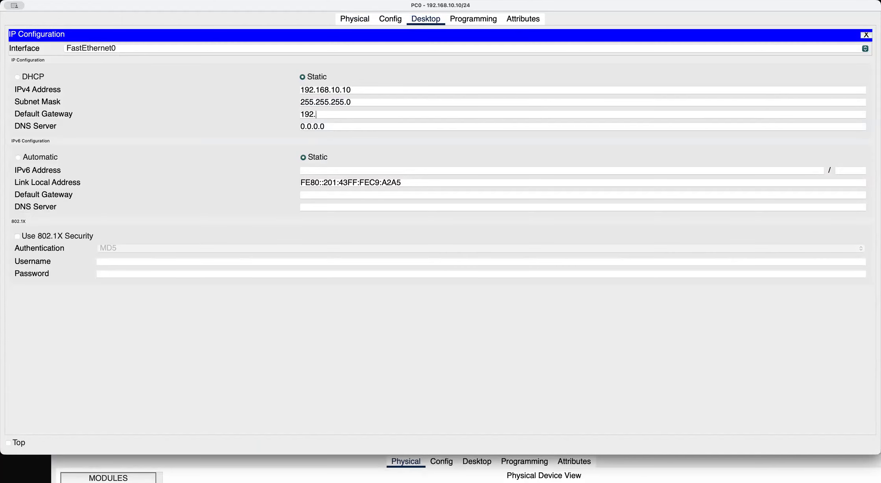
text(.10.1)
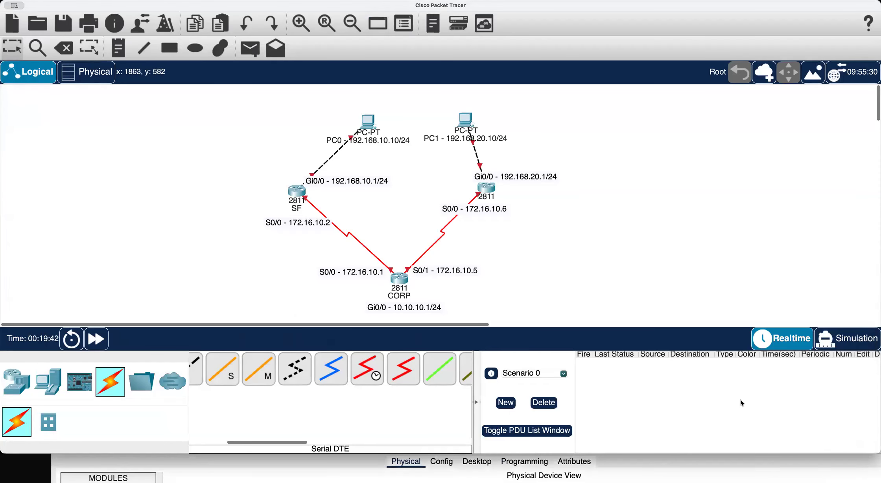
Assign PC1 the static IPv4 address 192.168.20.10 with subnet mask 255.255.255.0.
click(468, 122)
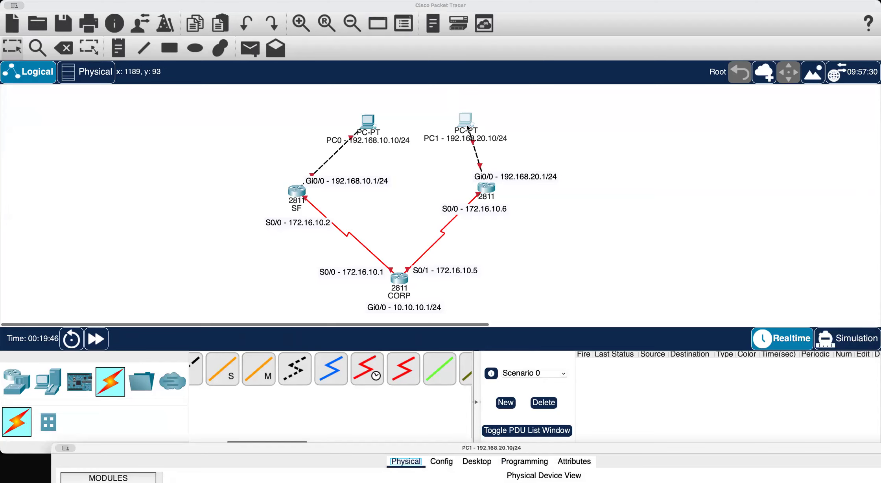
drag(407, 447, 380, 46)
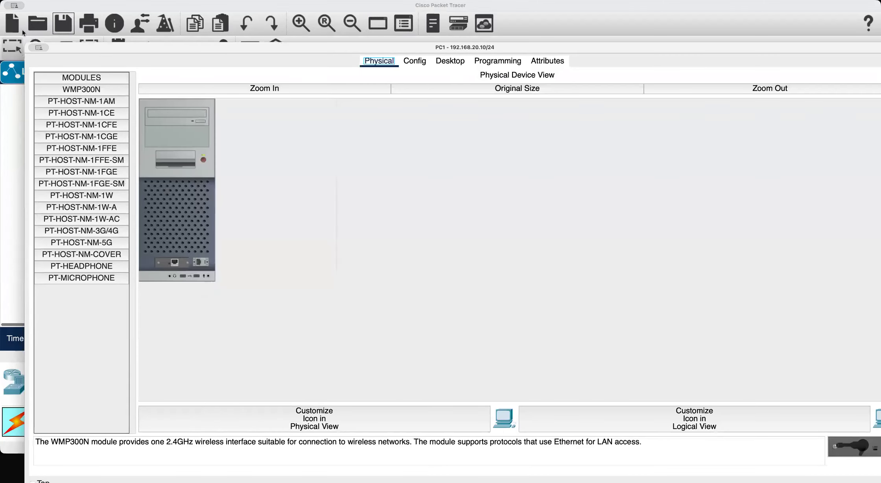
click(445, 64)
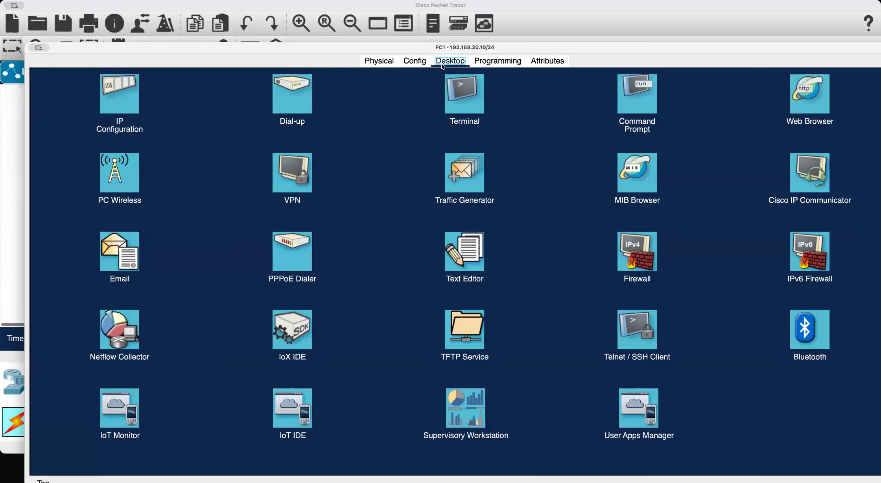
click(133, 92)
text(192.168.20.10)
key(Tab)
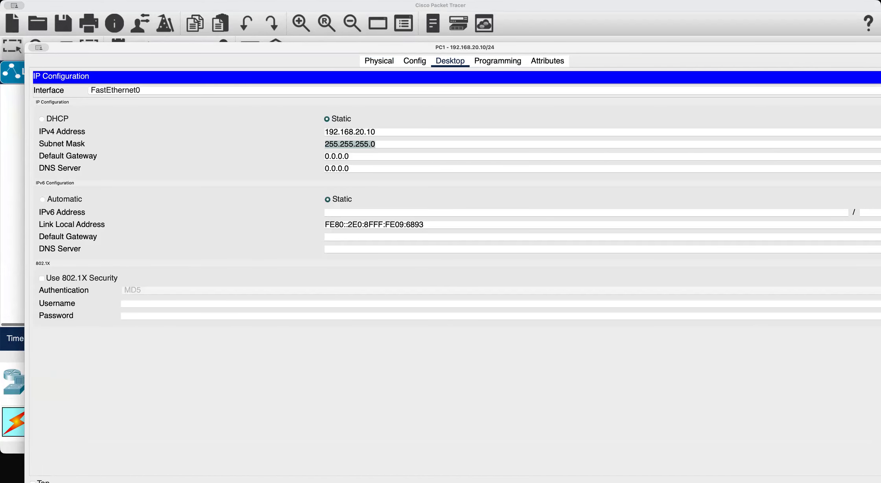
Enter PC1's IPv4 default gateway in the 192.168.20 network and return to the topology.
key(Tab)
text(192.168)
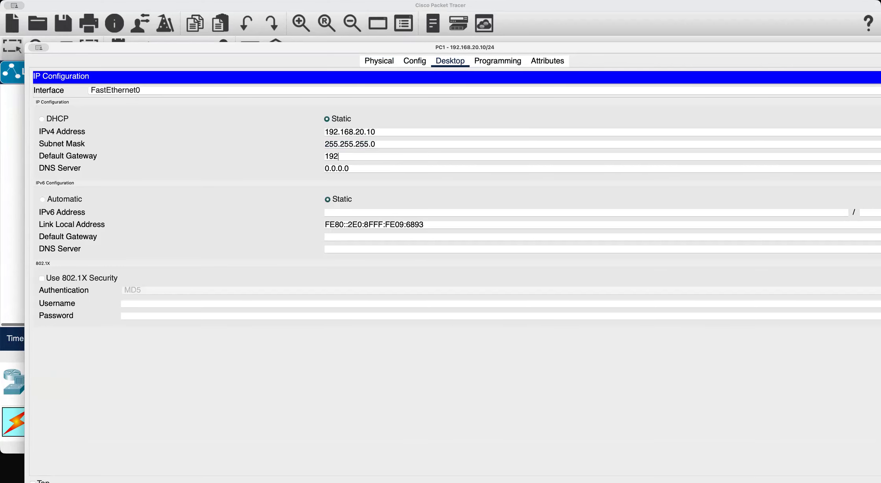
text(.20)
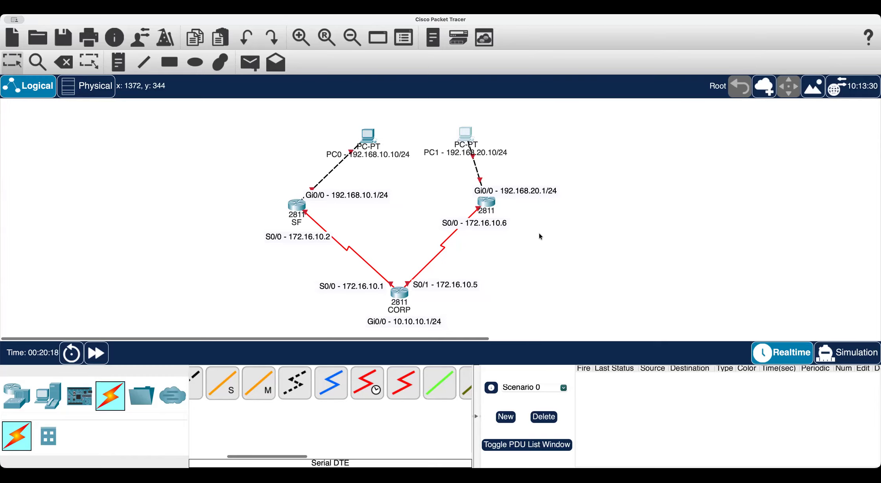
Open the SF router's command line and answer no to the initial configuration dialog.
click(293, 207)
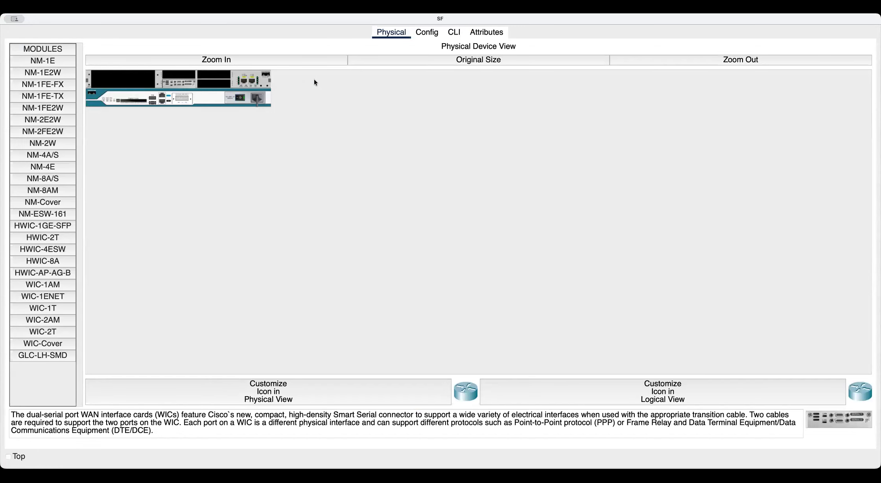
click(454, 32)
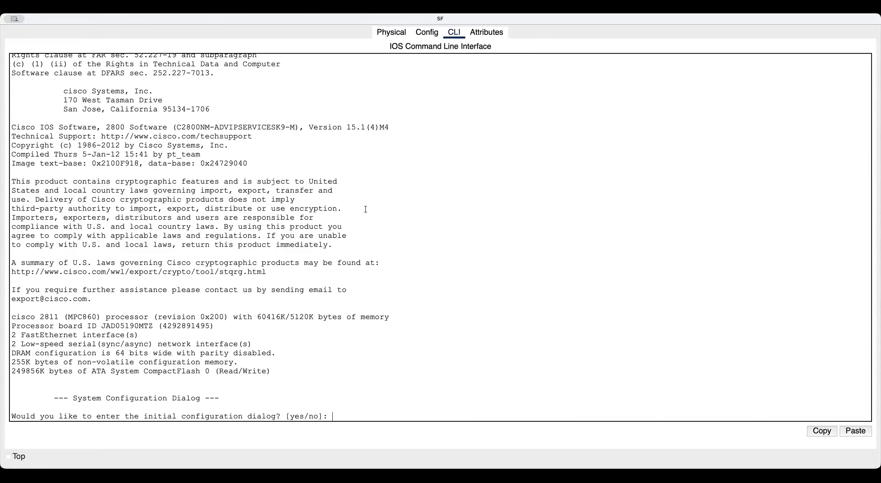
text(no)
key(Return)
key(Return)
key(Return)
key(Return)
key(Return)
key(Return)
key(Return)
key(Return)
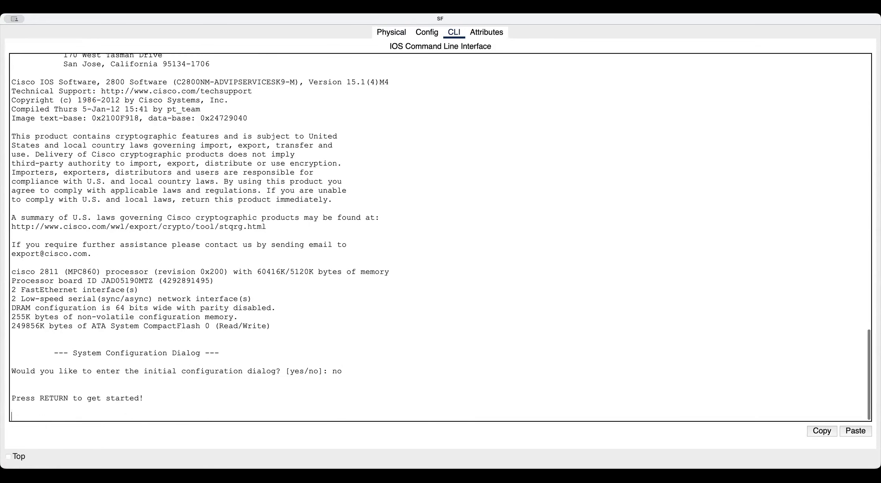
Enter privileged EXEC mode and global configuration mode on the SF router.
text(en)
key(Return)
key(Return)
key(Return)
key(Return)
key(Return)
key(Return)
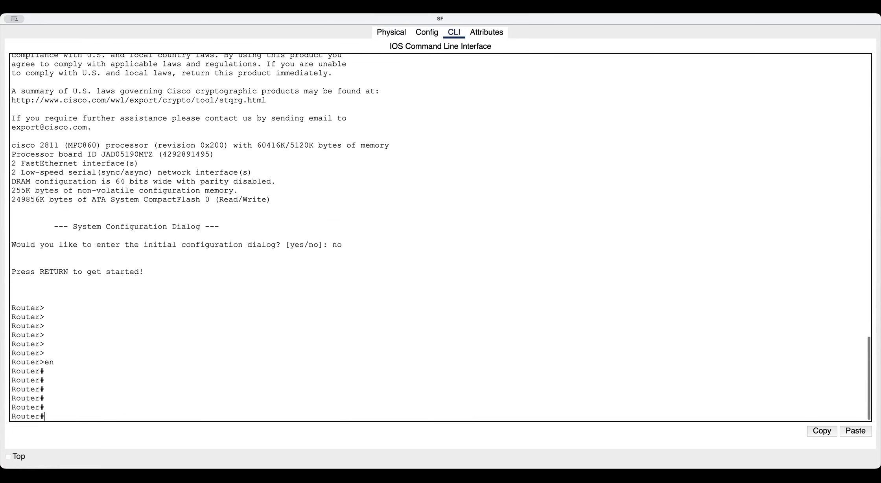
text(conf t)
key(Return)
key(Return)
key(Return)
key(Return)
Set the router's hostname to SF and return to privileged EXEC mode.
text(Hostname)
key(BackSpace)
key(BackSpace)
key(BackSpace)
key(BackSpace)
key(BackSpace)
key(BackSpace)
key(BackSpace)
key(BackSpace)
text(hostanem)
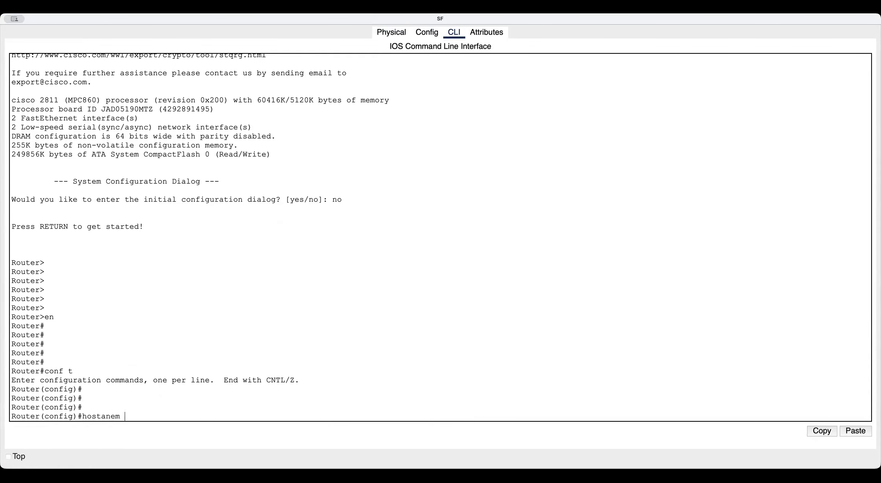
key(BackSpace)
key(BackSpace)
key(BackSpace)
key(BackSpace)
key(BackSpace)
text(name SF)
key(Return)
key(Return)
key(Return)
key(Return)
key(Return)
key(Return)
key(Return)
key(Return)
key(Return)
key(Return)
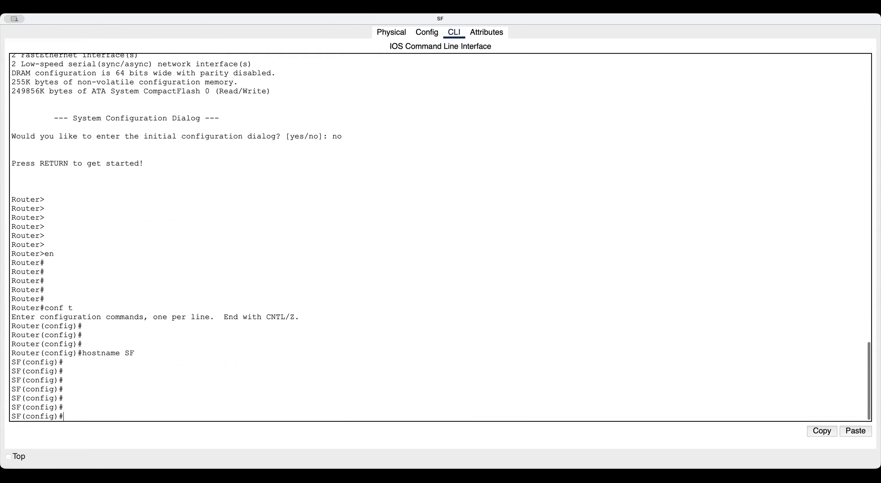
key(Return)
key(Return)
key(Return)
key(Return)
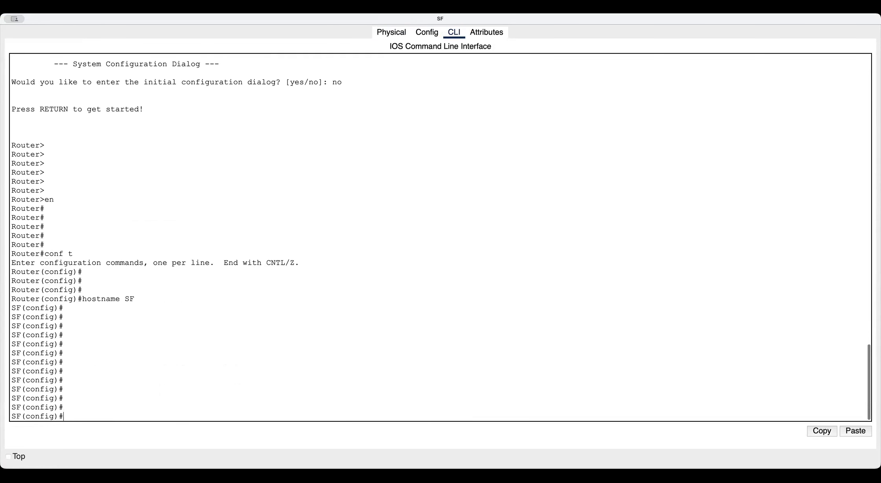
key(ctrl+z)
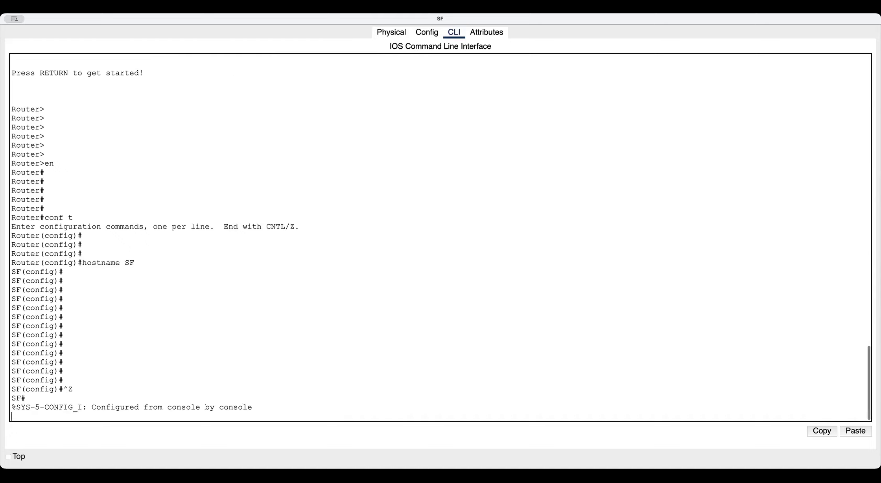
Save the SF router's running-config to startup-config with the copy command, accepting the default destination filename.
key(Return)
key(Return)
key(Return)
key(Return)
key(Return)
key(Return)
text(copy runn)
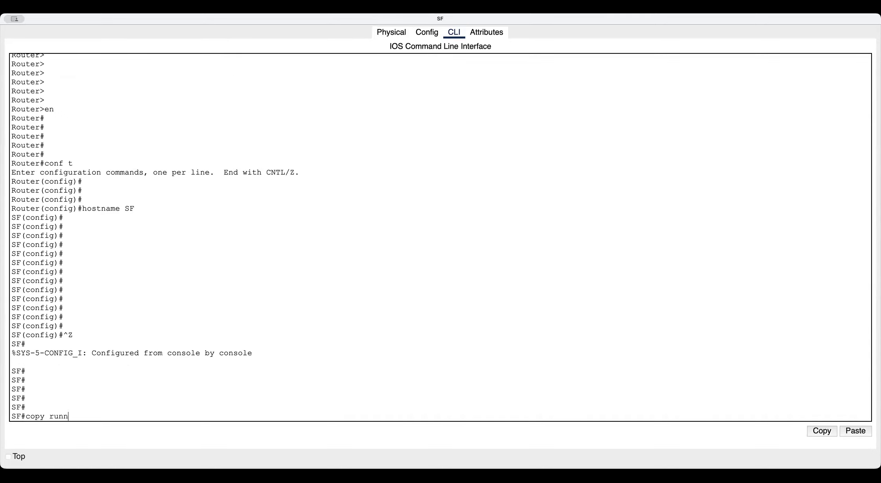
key(Tab)
text(st)
key(Tab)
key(Return)
key(Return)
key(Return)
key(Return)
key(Return)
key(Return)
key(Return)
key(Return)
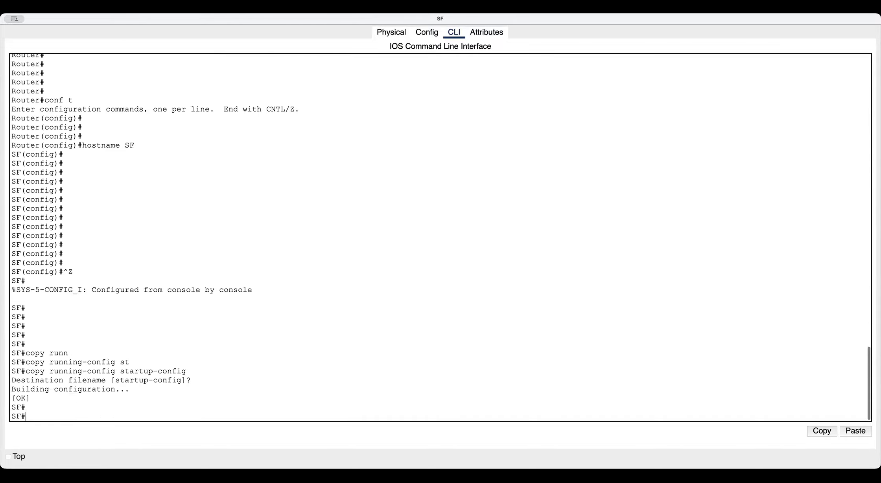
Save the SF router's configuration again with the write command.
text(write)
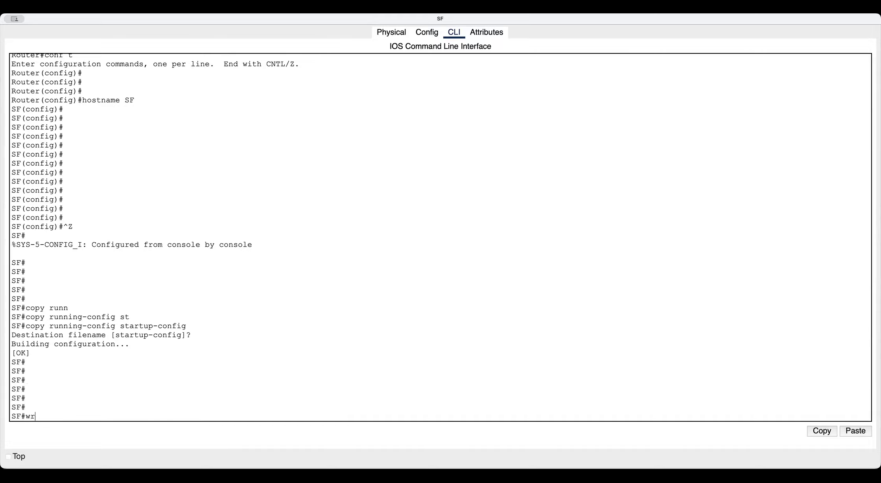
key(Tab)
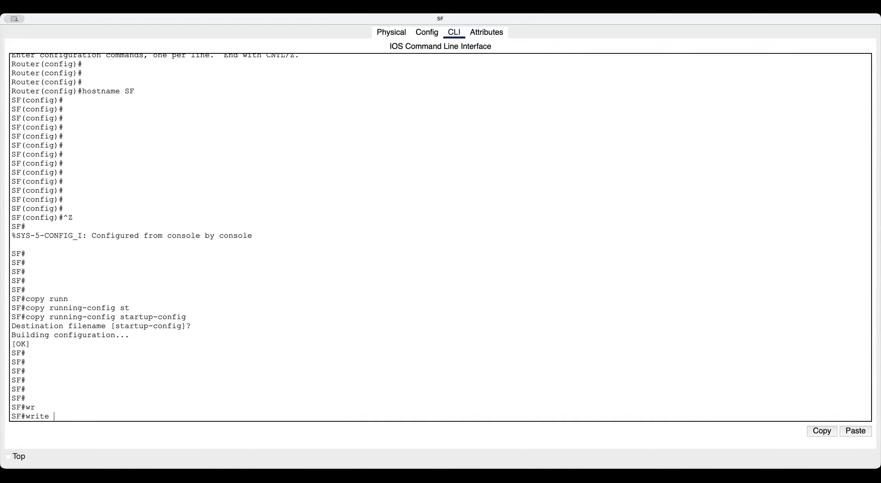
key(Return)
key(Return)
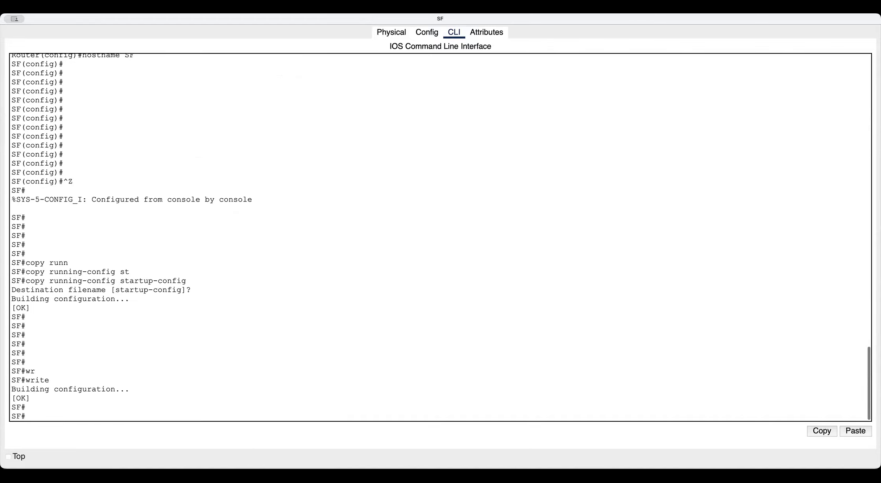
key(Return)
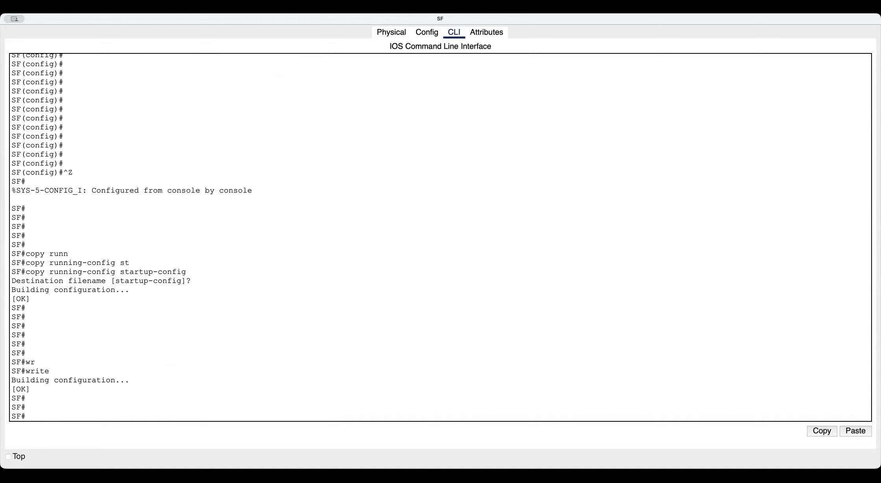
key(Return)
key(Return)
key(Return)
key(Return)
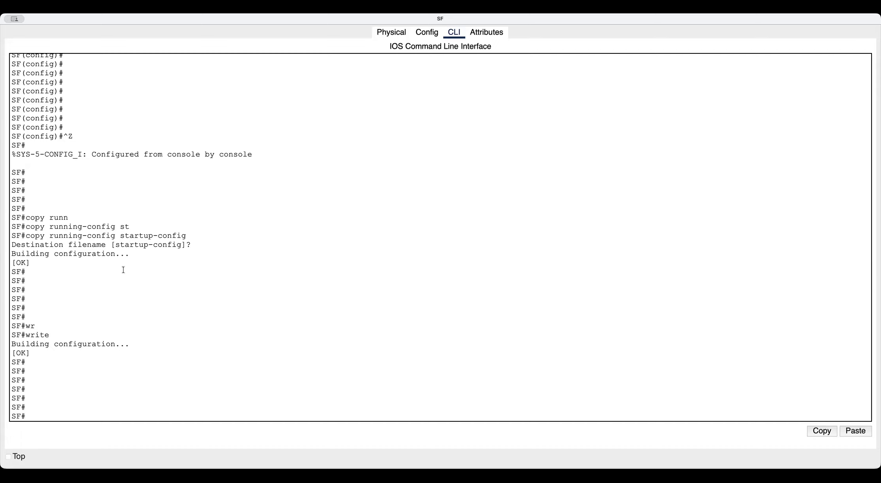
key(Return)
key(Return)
key(Return)
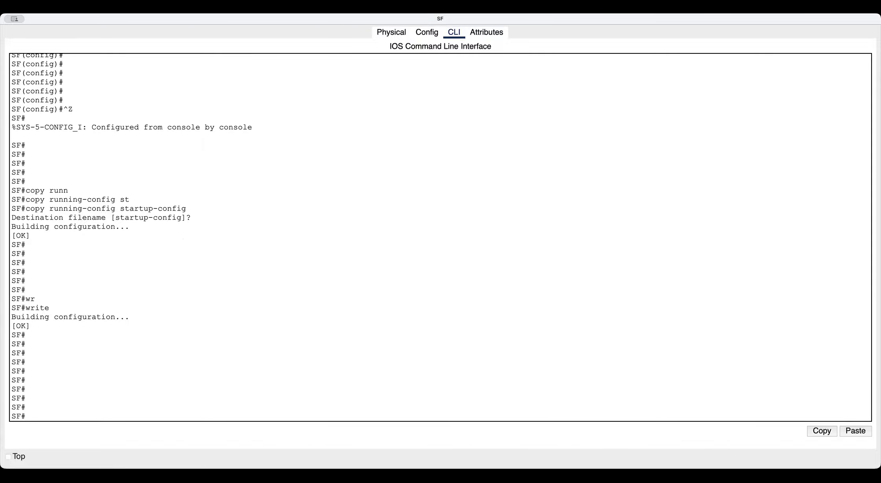
key(Return)
key(Return)
key(Return)
List the SF router's interfaces with show ip int brief to check their names and status.
text(c)
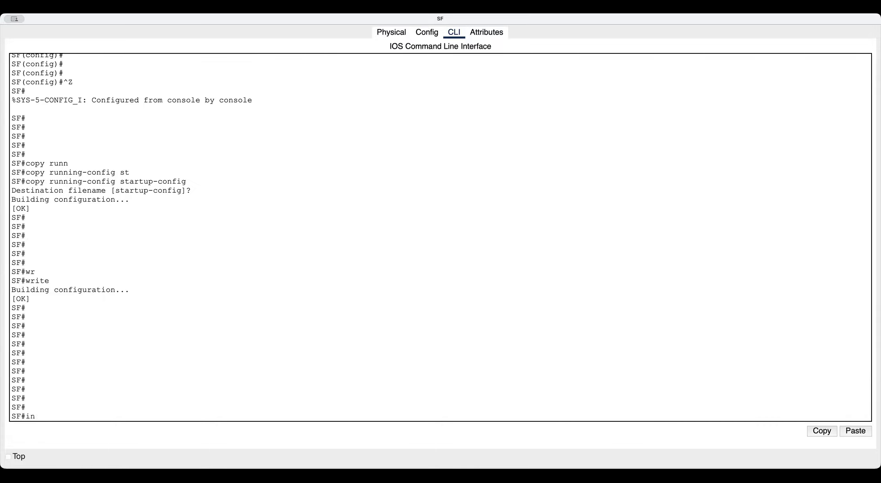
text(ip)
key(BackSpace)
key(BackSpace)
key(BackSpace)
key(BackSpace)
key(BackSpace)
text(ip int bri)
key(Tab)
key(Return)
key(Return)
key(Return)
key(Return)
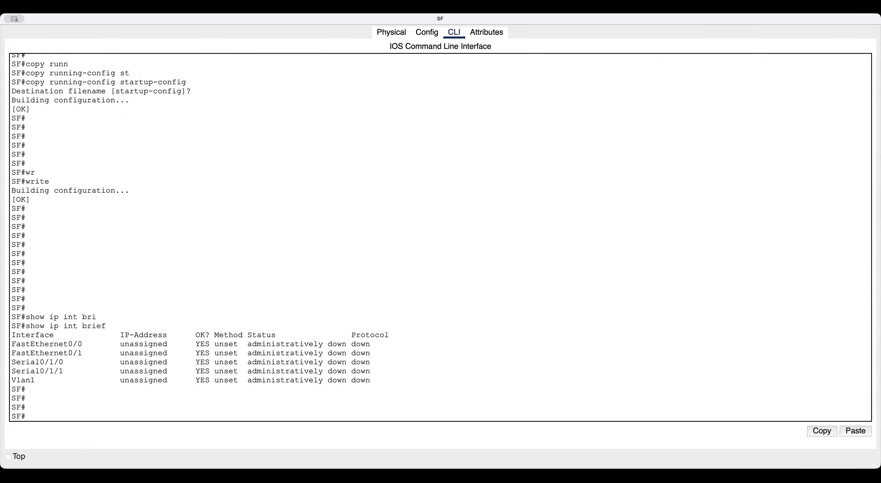
In global configuration mode, assign SF's FastEthernet 0/0 the IP address 192.168.10.1 with mask 255.255.255.0.
text(in)
key(BackSpace)
key(BackSpace)
text(conf t)
key(Return)
key(Return)
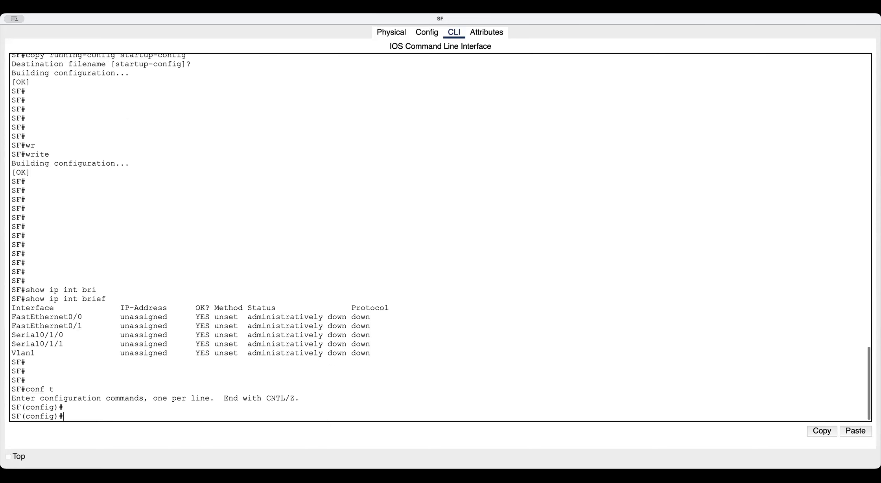
key(Return)
key(Return)
text(int fa)
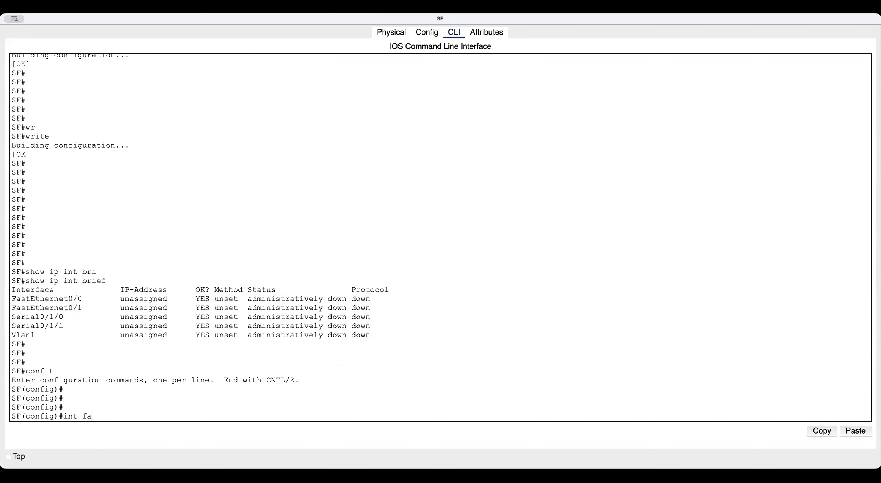
key(Tab)
text(0/0)
key(Return)
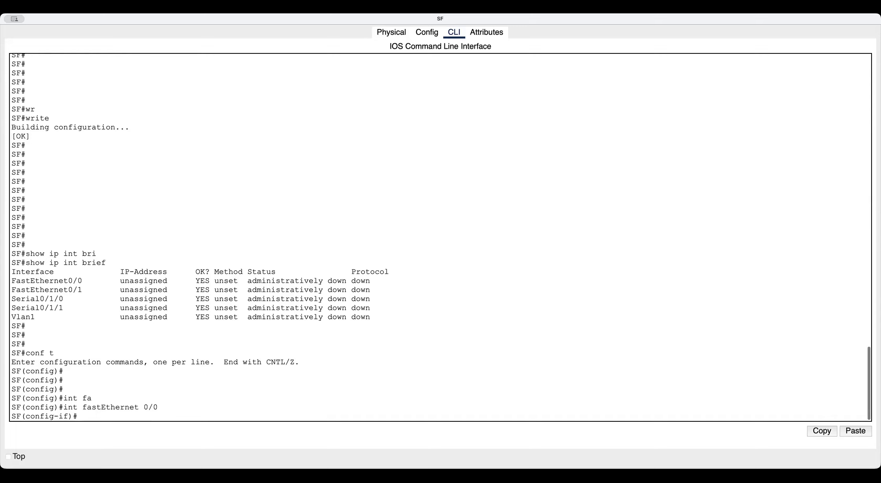
text(ip address 192.168.10.1)
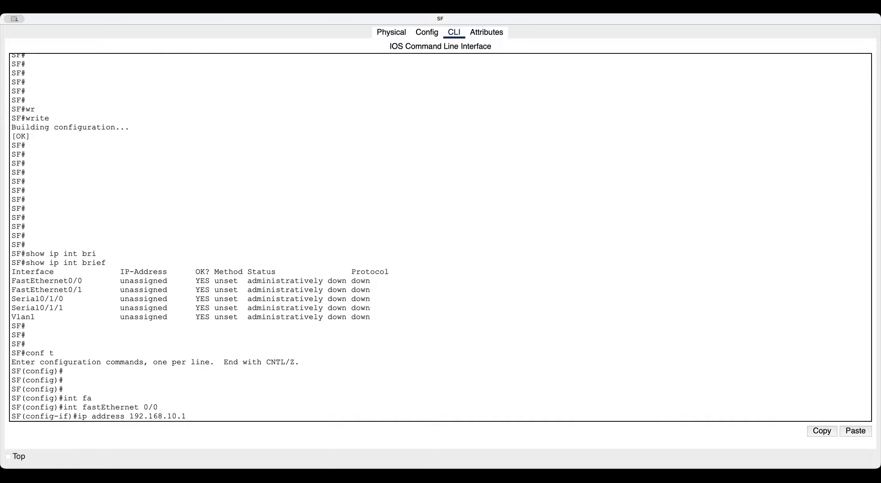
text( 255.255.255.0)
key(Return)
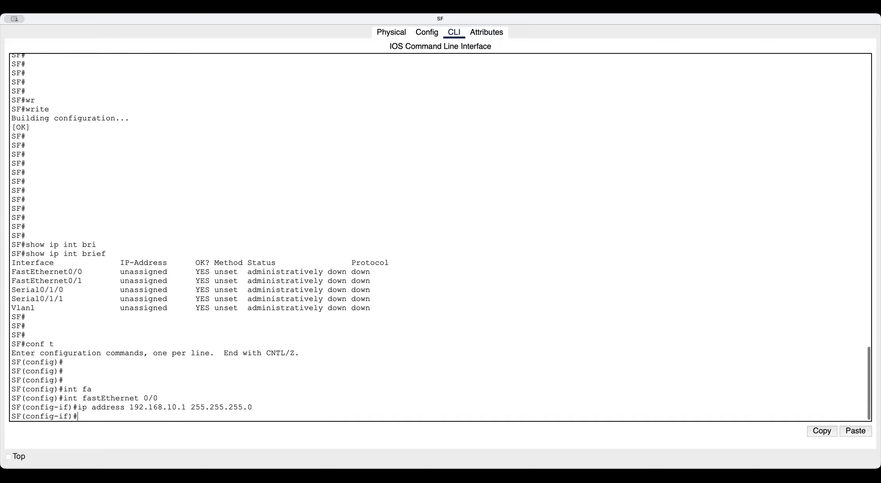
Enable SF's FastEthernet 0/0 with no shutdown and exit its interface configuration.
text(no sh)
key(Tab)
key(Return)
key(Return)
key(Return)
key(Return)
key(Return)
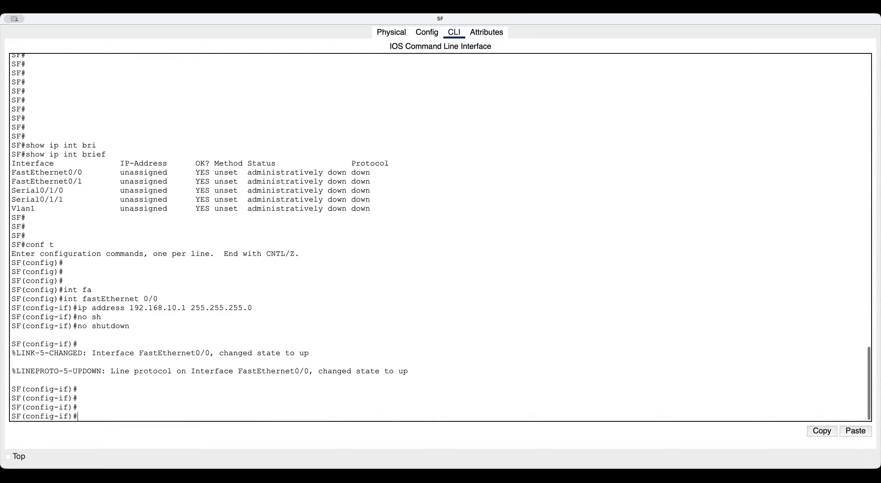
text(exit)
key(Return)
Assign SF's Serial 0/1/0 interface the IP address 172.16.10.2 with mask 255.255.255.0.
text(i)
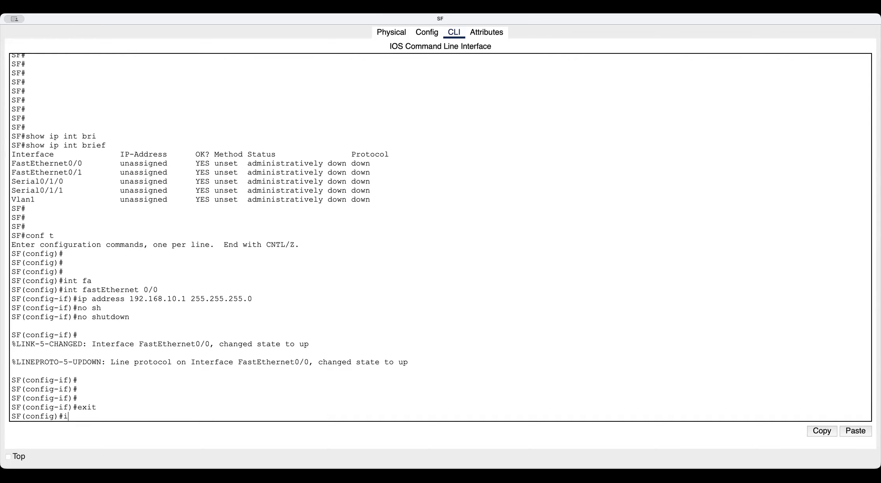
text(nt se)
key(Tab)
text(0/1/0)
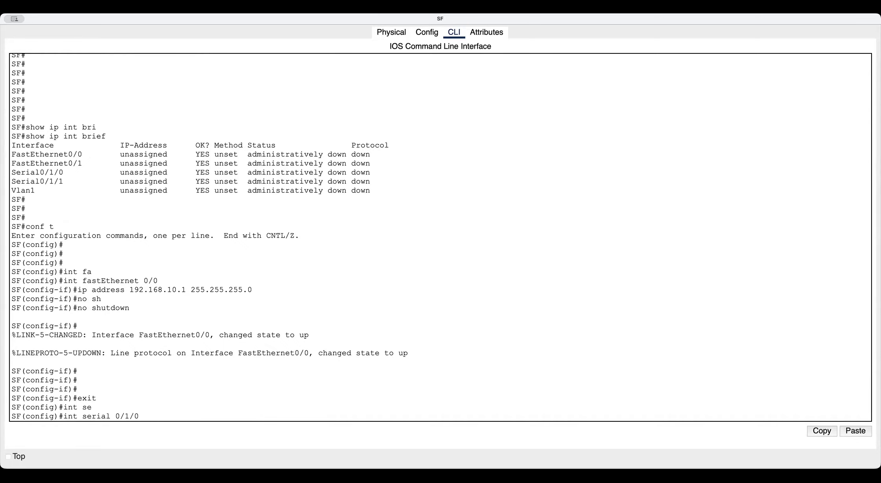
key(Return)
text(ip add)
key(Tab)
text(172.16.10.)
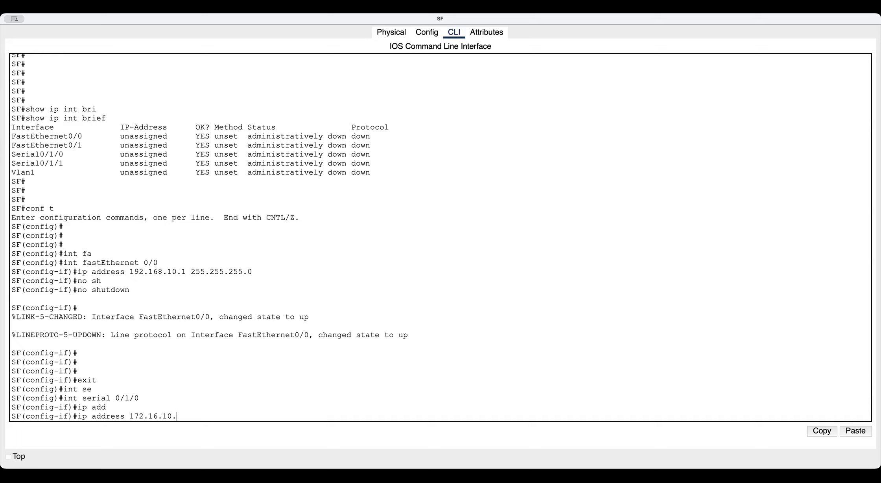
text(2 255.255.255.0)
key(Return)
Enable SF's Serial 0/1/0 with no shutdown and return to privileged EXEC mode.
text(no s)
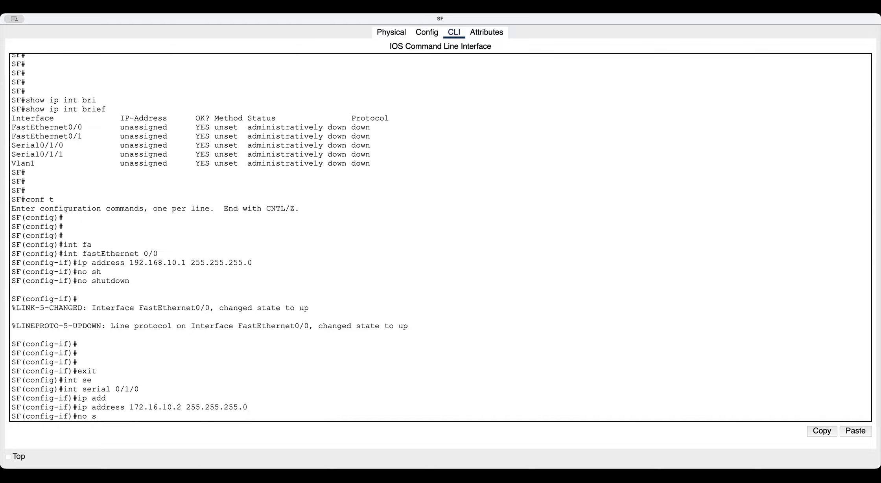
text(h)
key(Tab)
key(Return)
key(Return)
key(Return)
key(Return)
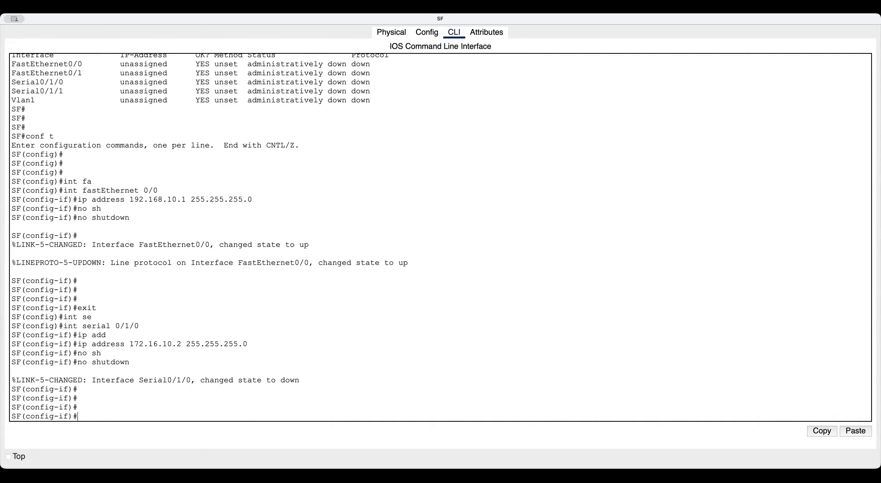
scroll(211, 155, down, 1)
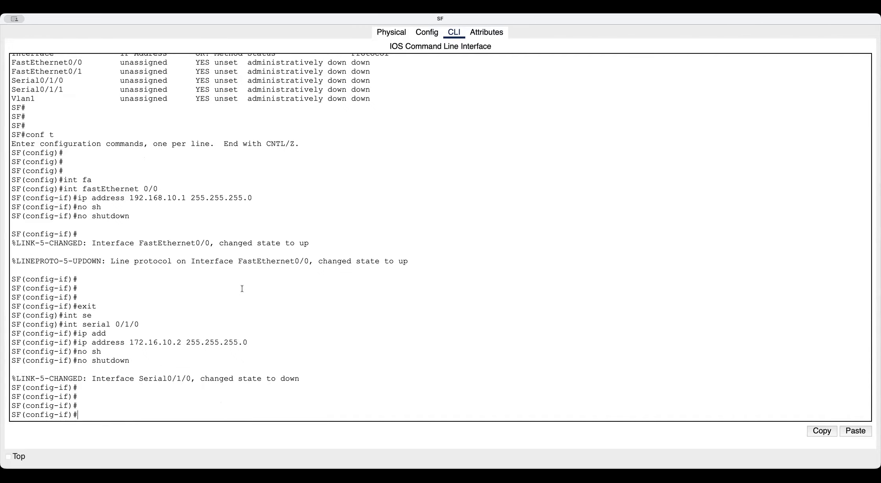
key(ctrl+z)
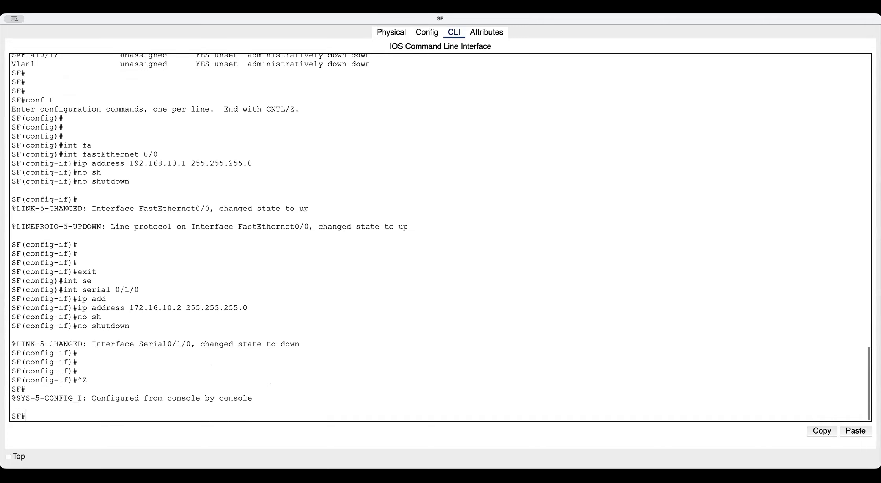
Run show ip int brief on SF and examine the status and protocol of Serial0/1/0.
key(Return)
key(Return)
text(sho)
key(Tab)
text(ip int bri)
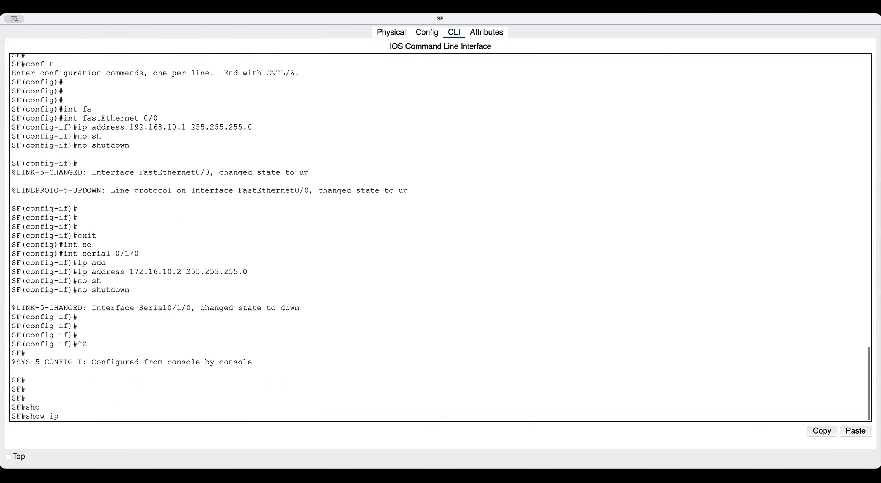
key(Tab)
key(Return)
key(Return)
key(Return)
key(Return)
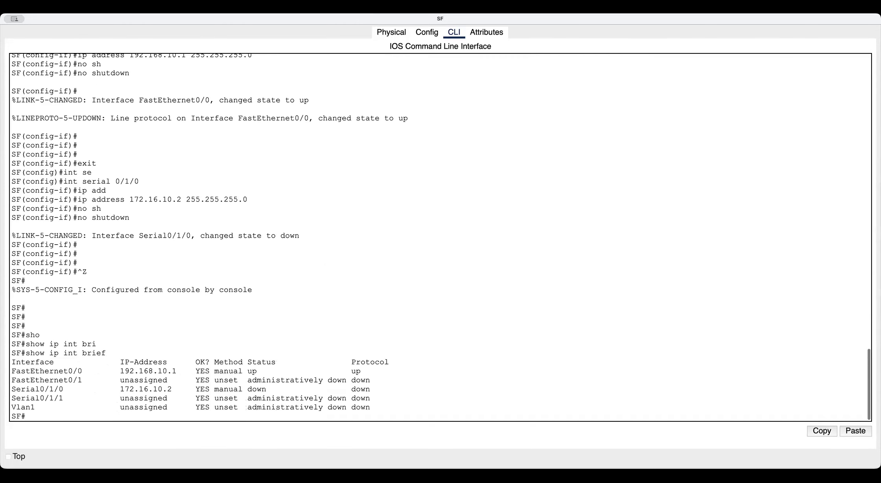
drag(249, 362, 382, 363)
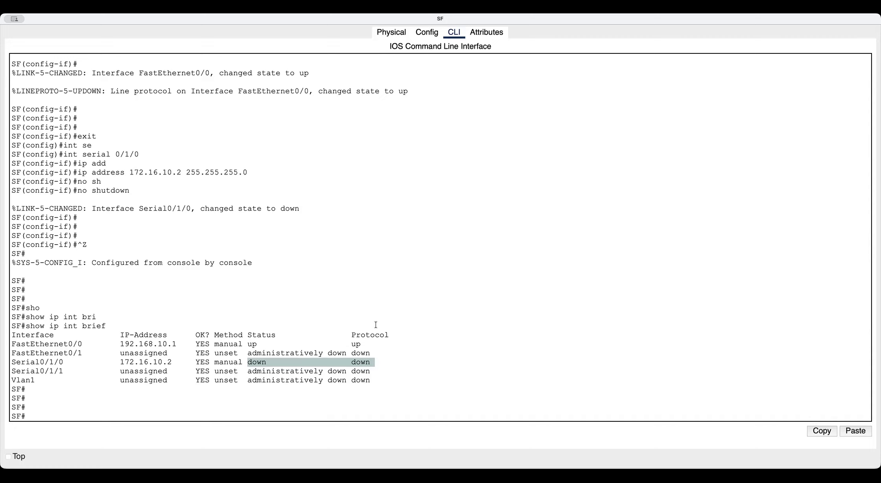
click(281, 407)
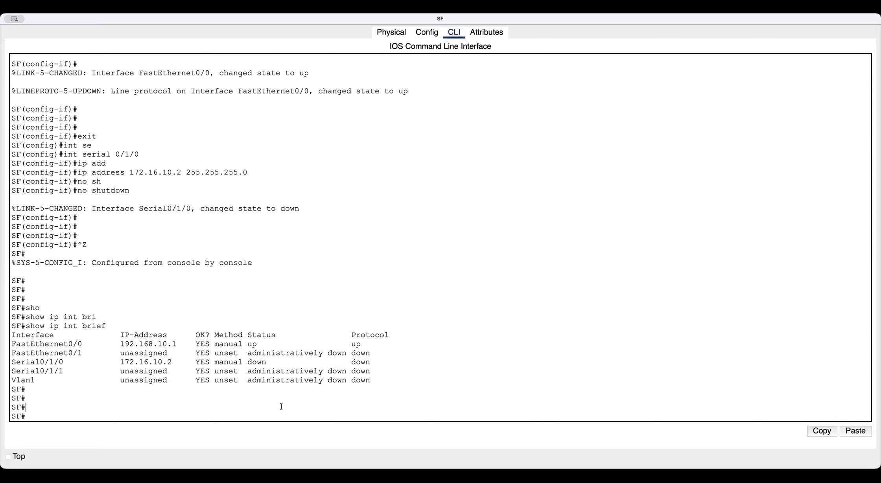
Run show controllers on SF and page through the hardware details of all interfaces.
key(Return)
key(Return)
key(Return)
text(sho)
key(Tab)
text(con)
key(Tab)
key(Tab)
key(Return)
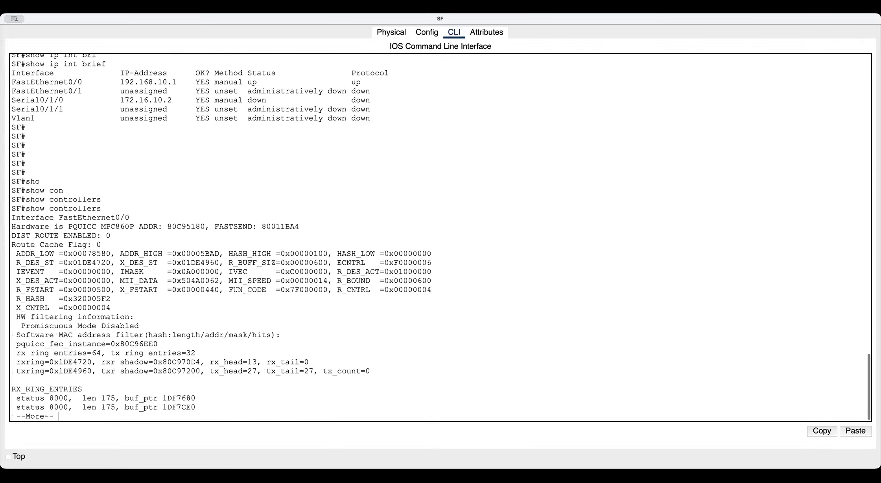
key(space)
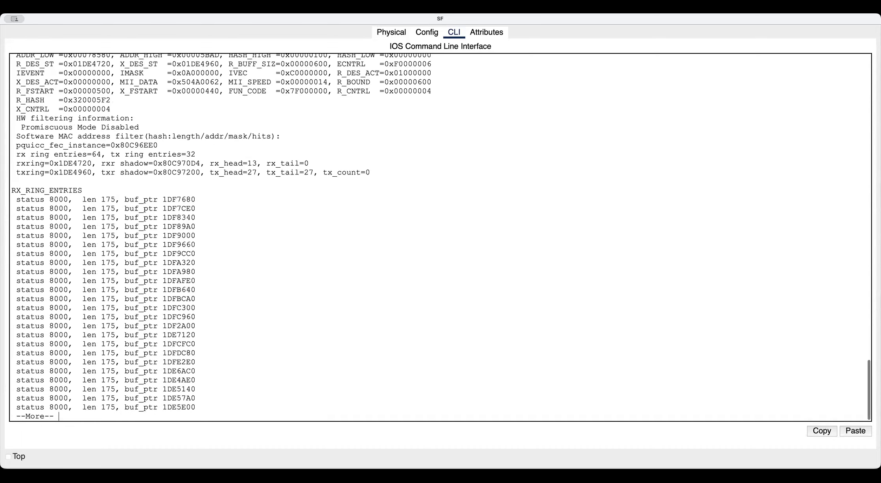
key(space)
key(space)
key(space)
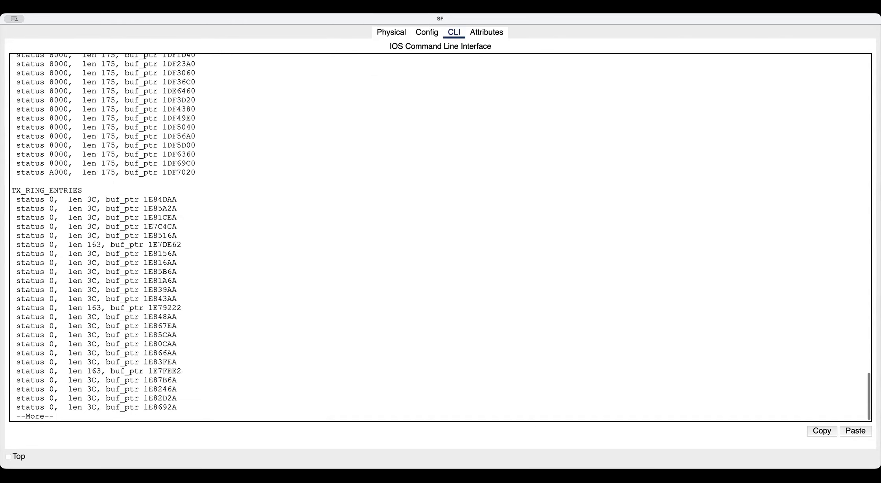
key(space)
key(space)
key(space)
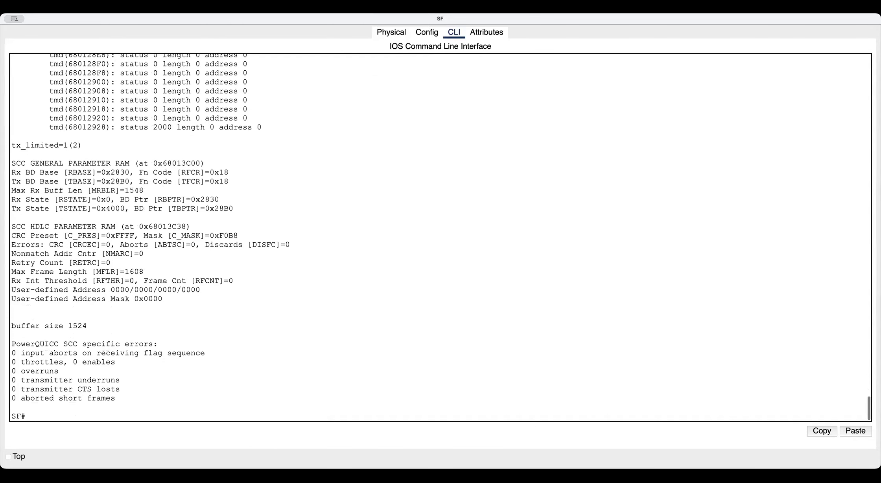
Run show controllers serial 0/1/0 on SF, examine the cable type and clock rate line, and return to the prompt.
key(Return)
key(Return)
key(Return)
key(Return)
key(Return)
text(show controllers )
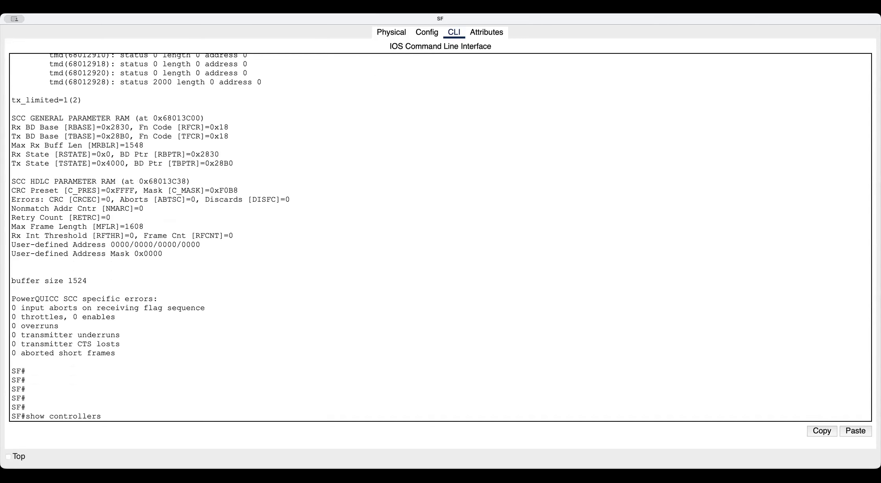
text(se)
key(Tab)
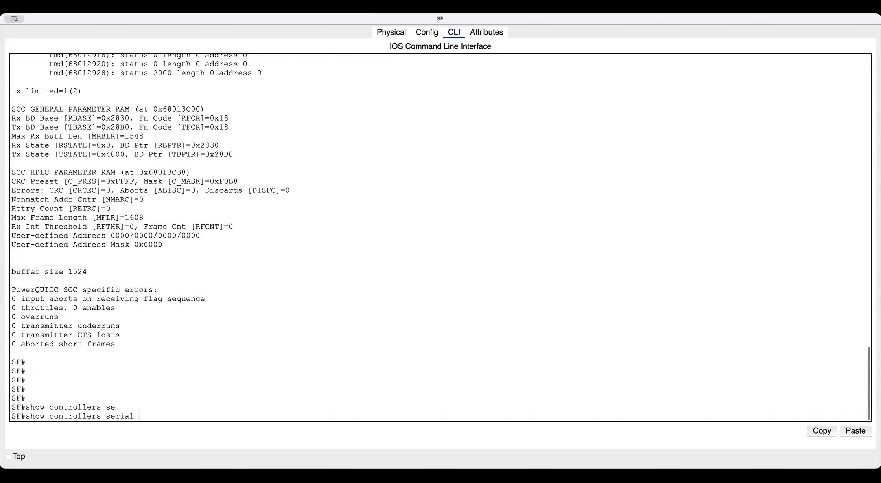
text(0/1/0)
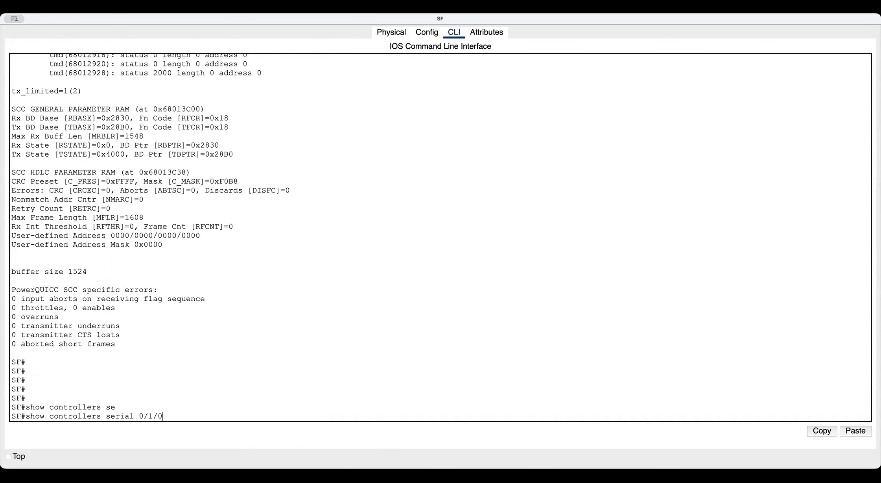
key(Return)
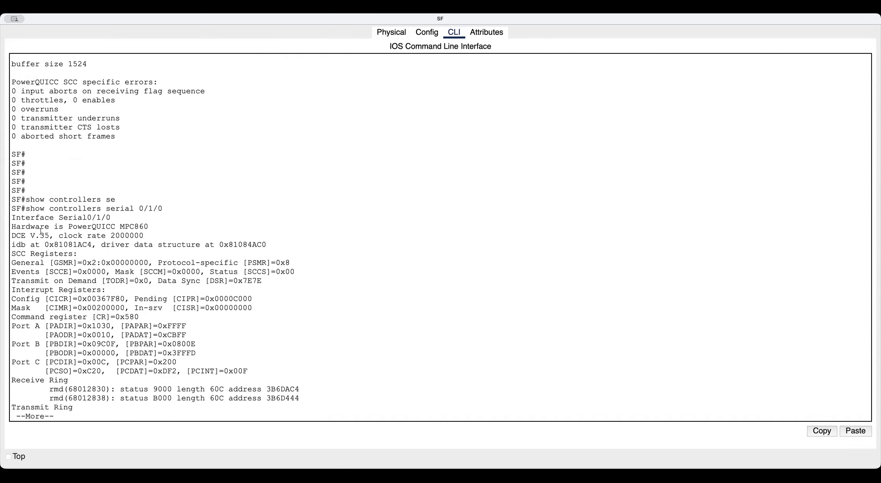
drag(11, 236, 145, 234)
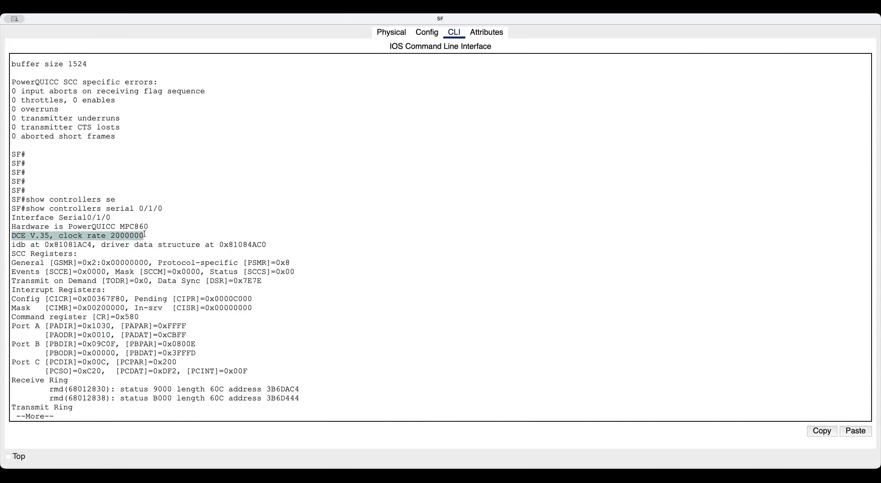
key(space)
key(space)
key(Return)
key(Return)
key(Return)
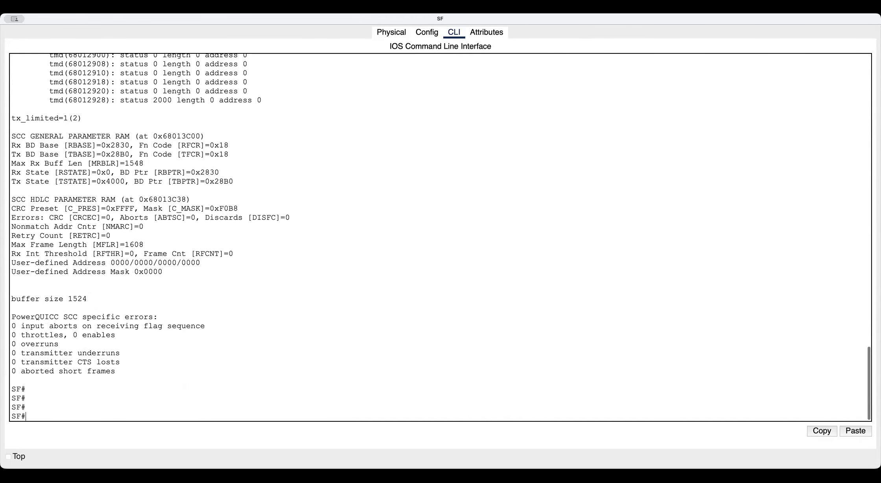
key(Return)
key(Return)
key(Return)
key(Return)
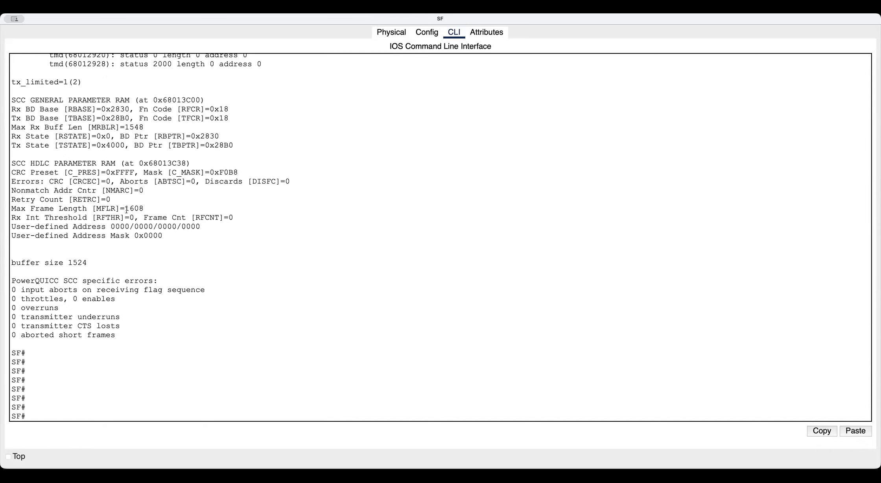
scroll(241, 339, down, 1)
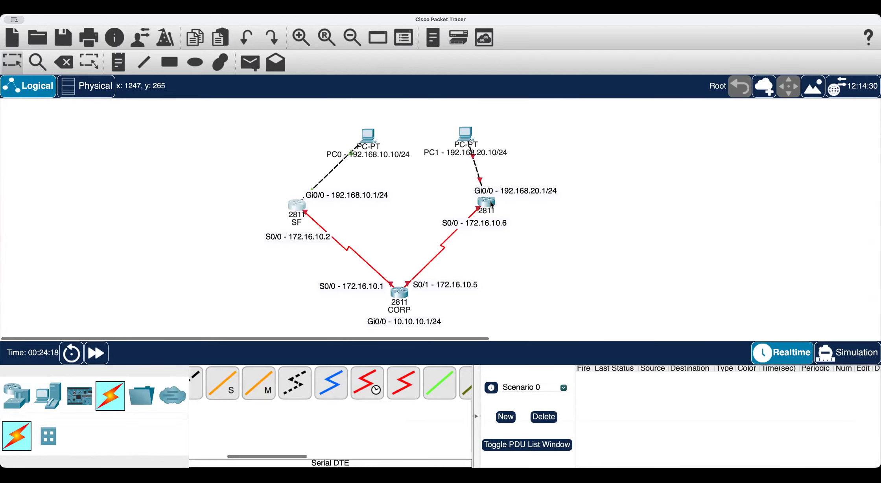
Open the command line of the unnamed 2811 router linked to PC1 and decline the initial configuration dialog.
mouse_move(491, 205)
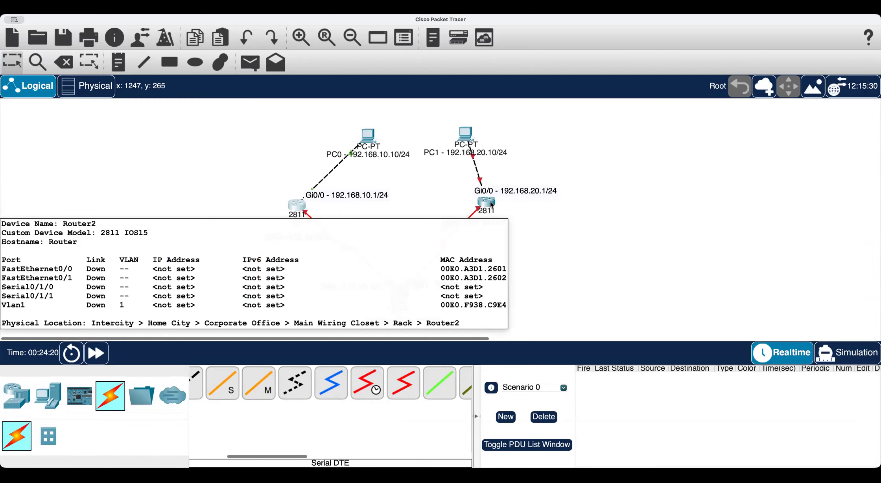
click(491, 205)
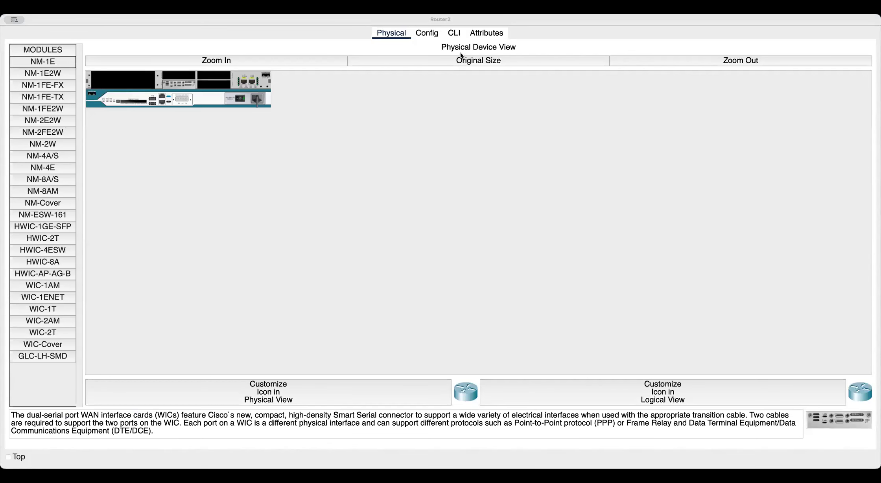
click(454, 33)
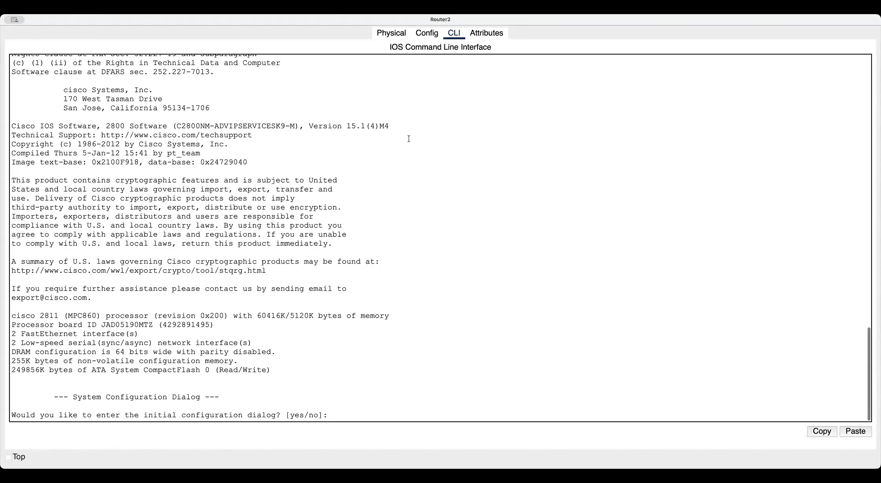
text(no)
key(Return)
key(Return)
key(Return)
key(Return)
key(Return)
key(Return)
key(Return)
key(Return)
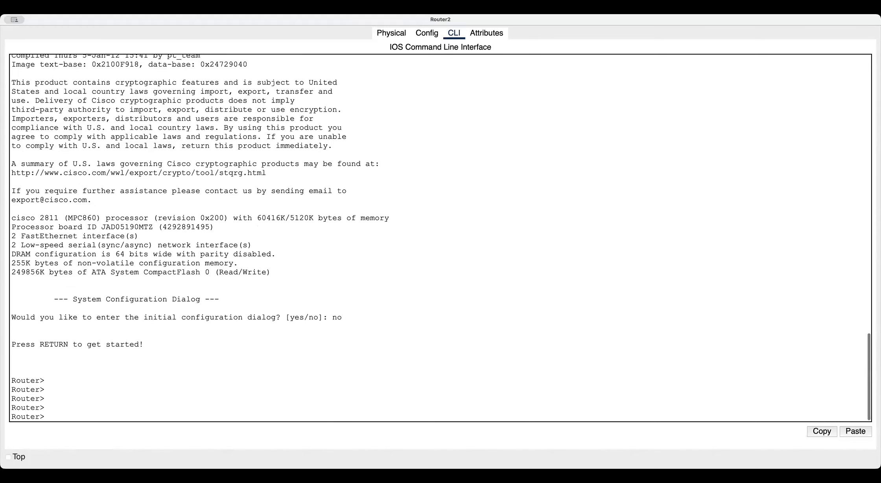
Enter privileged EXEC mode on the router linked to PC1.
text(en)
key(Return)
key(Return)
key(Return)
key(Return)
key(Return)
text(sho)
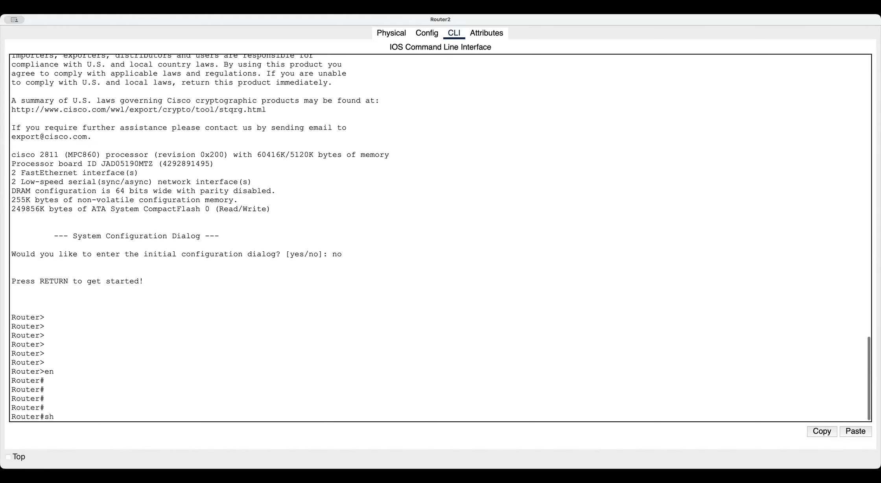
key(Tab)
text(ip)
key(BackSpace)
key(BackSpace)
key(BackSpace)
key(BackSpace)
key(BackSpace)
key(BackSpace)
Enter global configuration mode and set the router's hostname to LA.
text(conf t)
key(Return)
key(Return)
text(hostname)
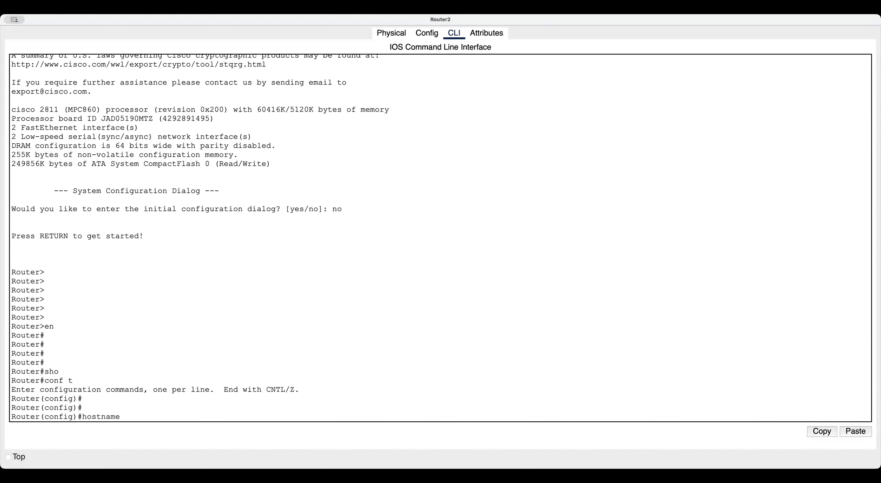
text( LA)
key(Return)
key(Return)
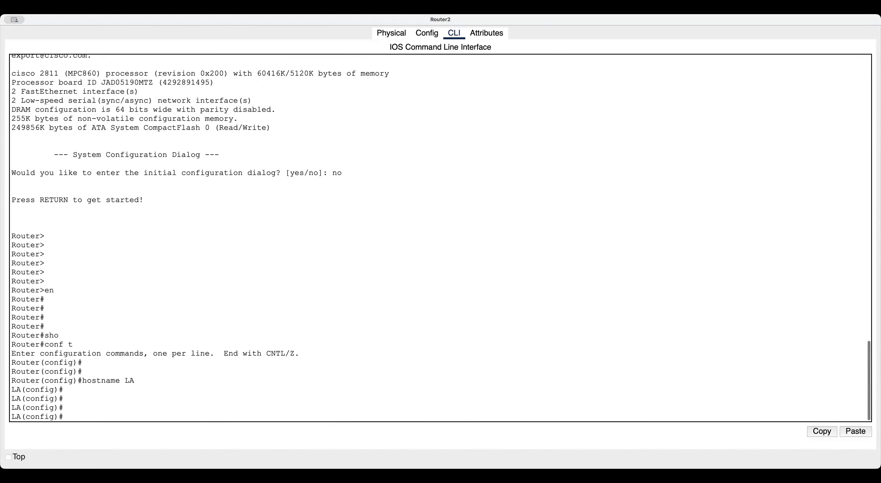
key(Return)
key(Return)
key(Return)
Assign LA's FastEthernet 0/0 interface the IP address 192.168.20.1 with mask 255.255.255.0.
text(int fa)
key(Tab)
text(0/0)
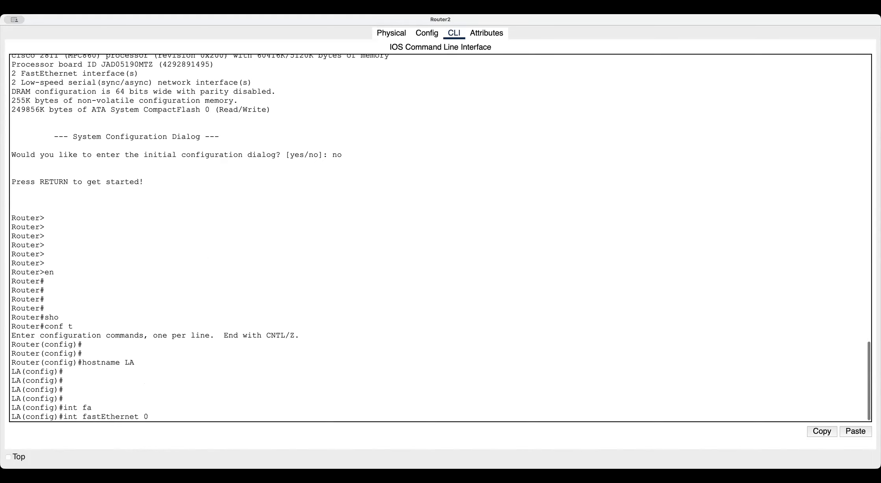
key(Return)
text(ip a)
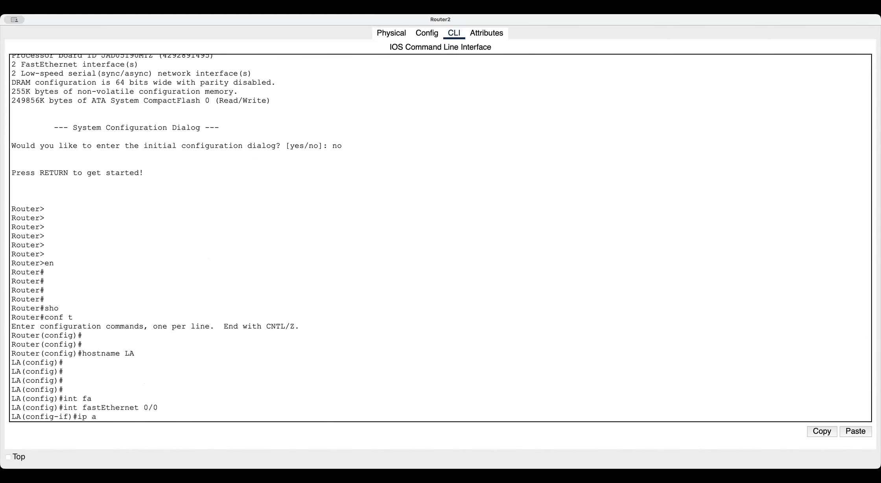
text(dd)
key(Tab)
text(192.168.)
text(10.)
key(BackSpace)
key(BackSpace)
key(BackSpace)
text(20)
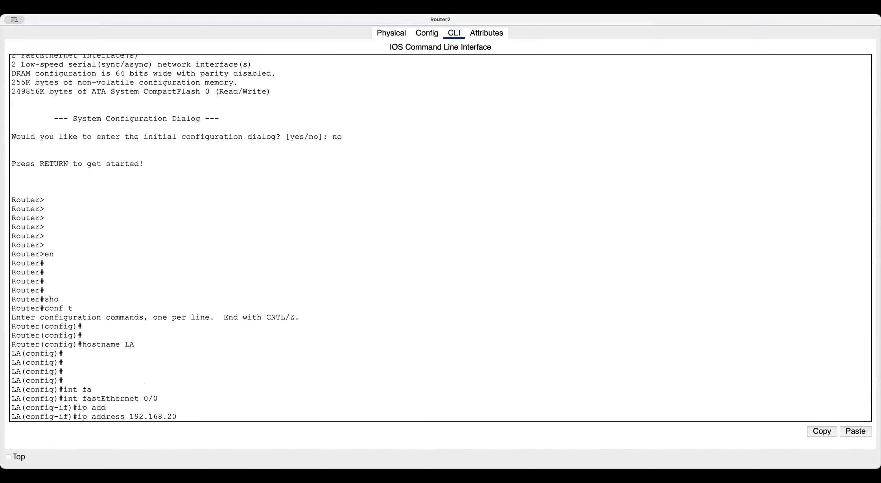
text(.1 255.255.255.0)
key(Return)
Enable LA's FastEthernet 0/0 with no shutdown and exit its interface configuration.
text(no sh)
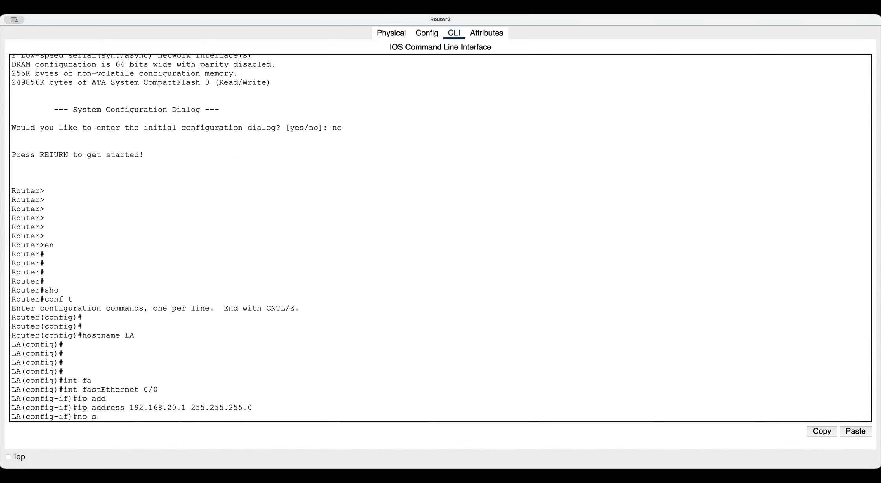
key(Tab)
key(Return)
key(Return)
key(Return)
key(Return)
text(exit)
key(Return)
Assign LA's Serial 0/1/0 interface the IP address 172.16.10.6 with mask 255.255.255.0.
text(int ser)
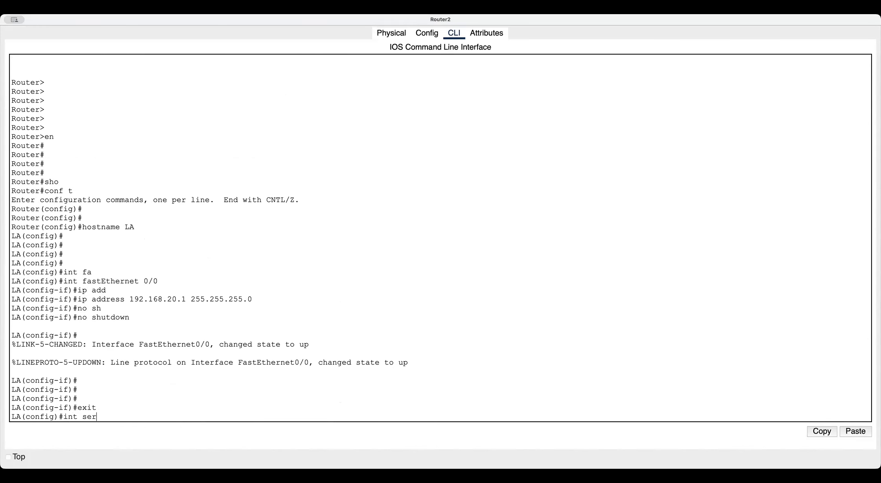
key(Tab)
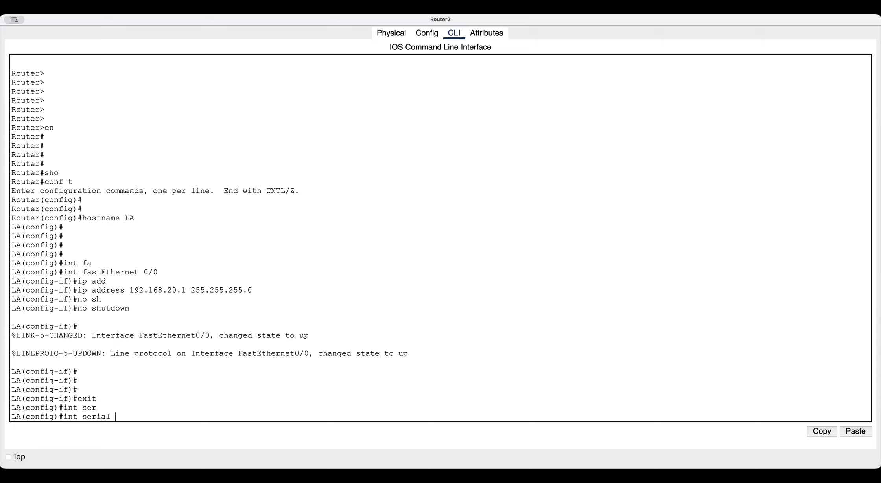
text(0/1/0)
key(Return)
text(ip)
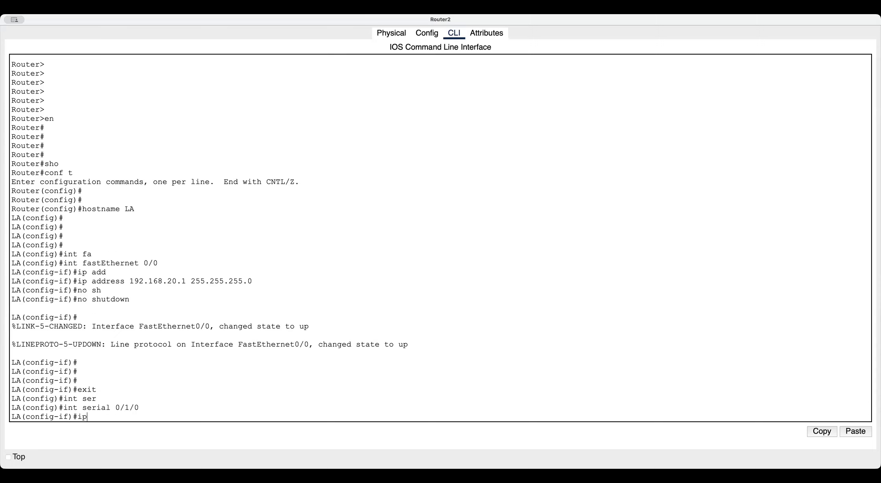
text( add)
key(Tab)
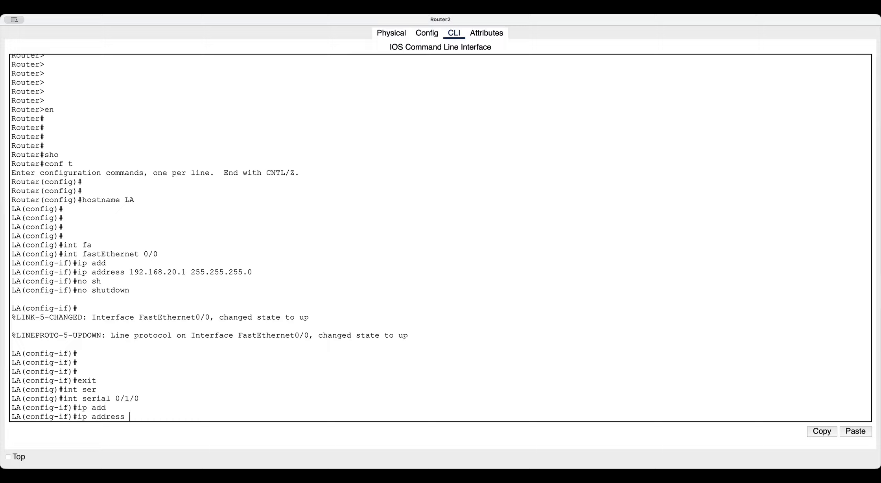
text(172.16.10.6 255.255.255.0)
key(Return)
Enable LA's Serial 0/1/0 with no shutdown and return to privileged EXEC mode.
text(no sh)
key(Tab)
key(Return)
key(Return)
key(Return)
key(Return)
key(Return)
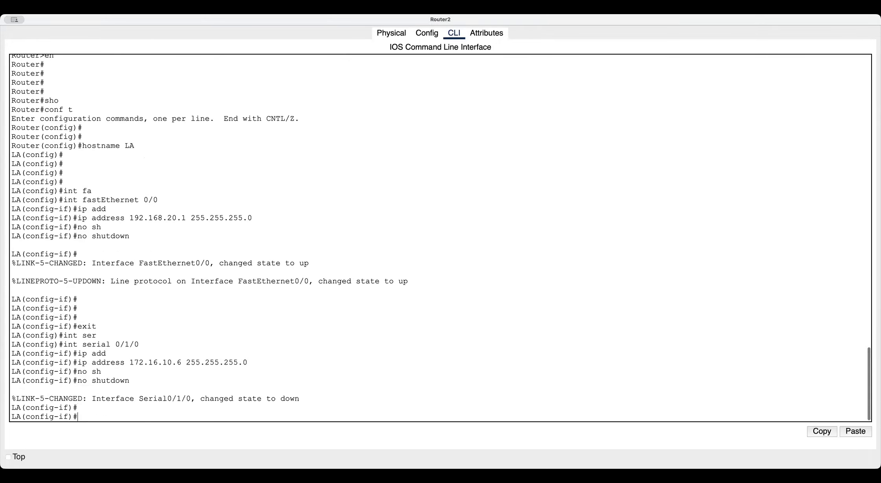
key(ctrl+z)
key(Return)
key(Return)
key(Return)
key(Return)
key(Return)
key(Return)
Run show ip int brief on LA to check its interface addresses and statuses.
text(sho)
key(Tab)
text(ip int bri)
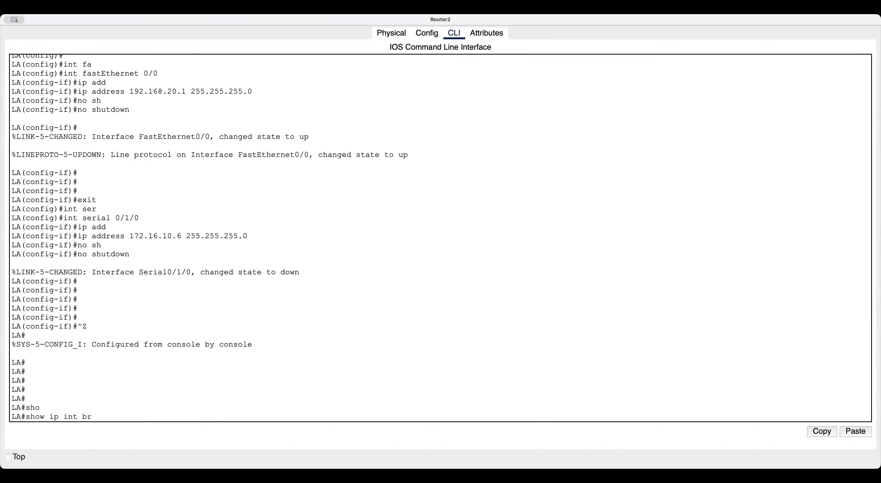
key(Tab)
key(Return)
key(Return)
key(Return)
key(Return)
key(Return)
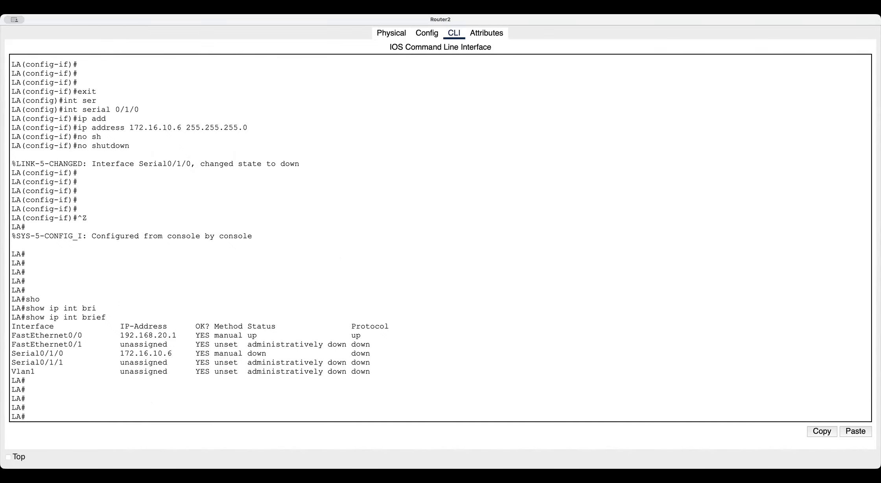
text(sho)
key(Tab)
text(in)
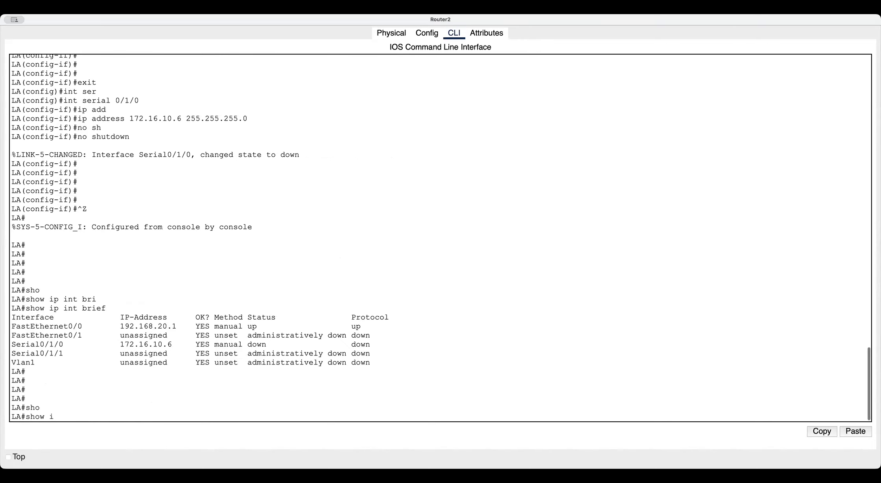
key(Tab)
key(BackSpace)
key(BackSpace)
key(BackSpace)
key(BackSpace)
key(BackSpace)
key(BackSpace)
key(BackSpace)
key(BackSpace)
key(BackSpace)
key(BackSpace)
key(BackSpace)
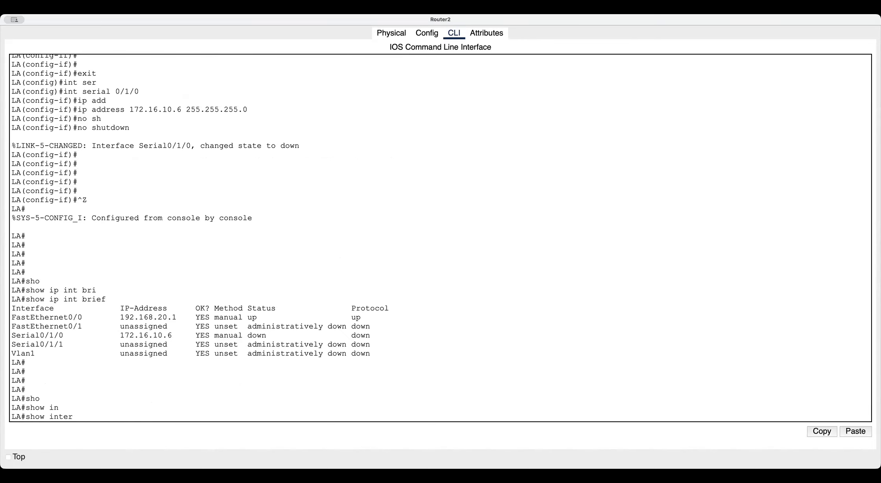
Run show controllers serial 0/1/0 on LA and examine its cable type and clock rate.
text(con)
key(Tab)
text(s)
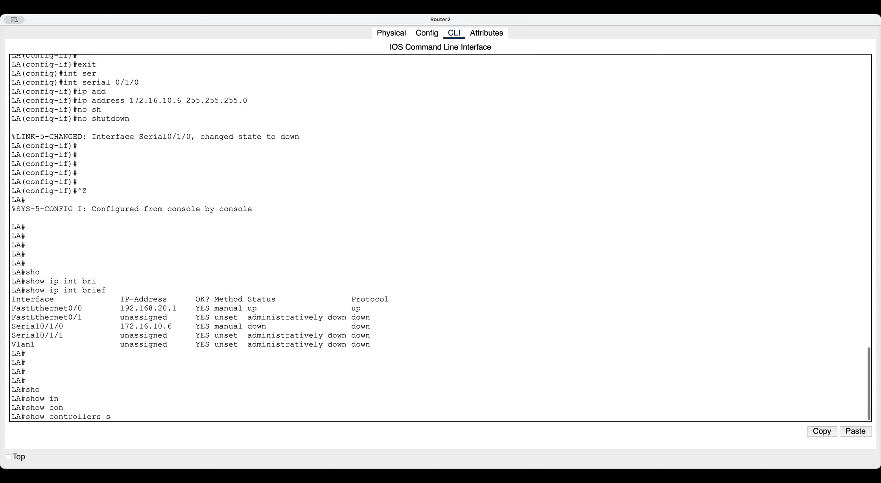
text(er)
key(Tab)
text(0/1/)
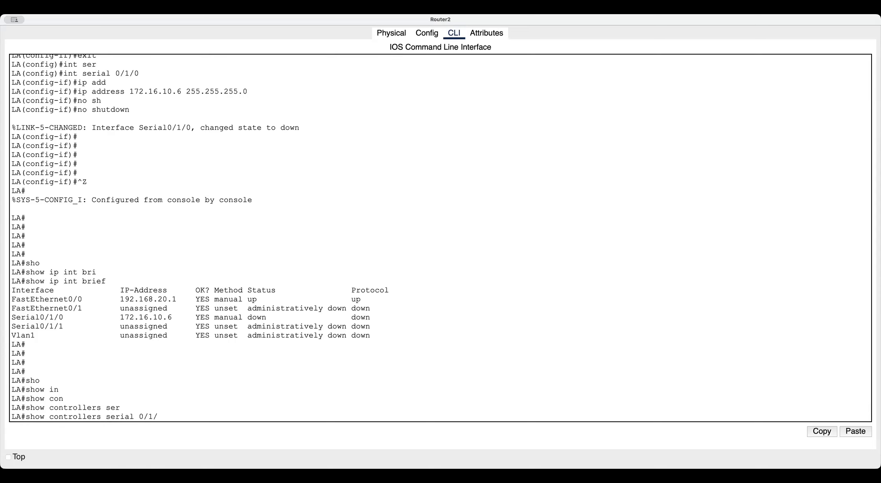
text(0)
key(Return)
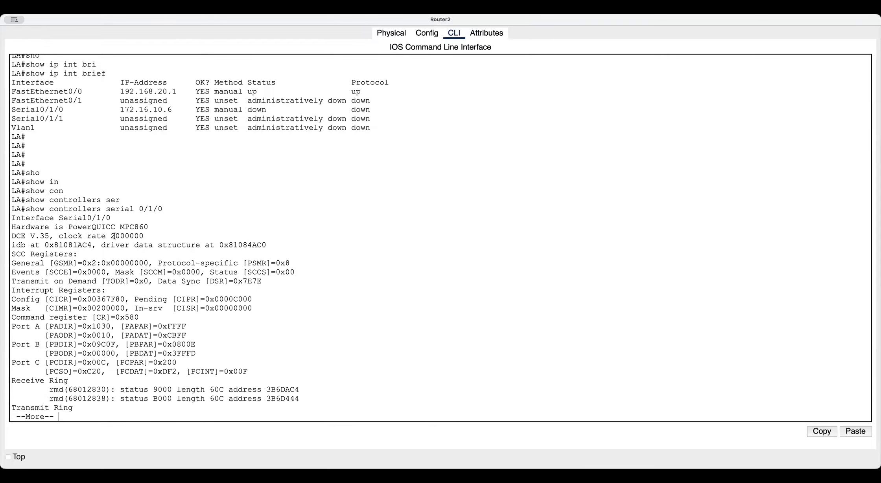
Highlight the DCE clock rate line in LA's show controllers output.
drag(111, 235, 152, 234)
drag(12, 236, 146, 235)
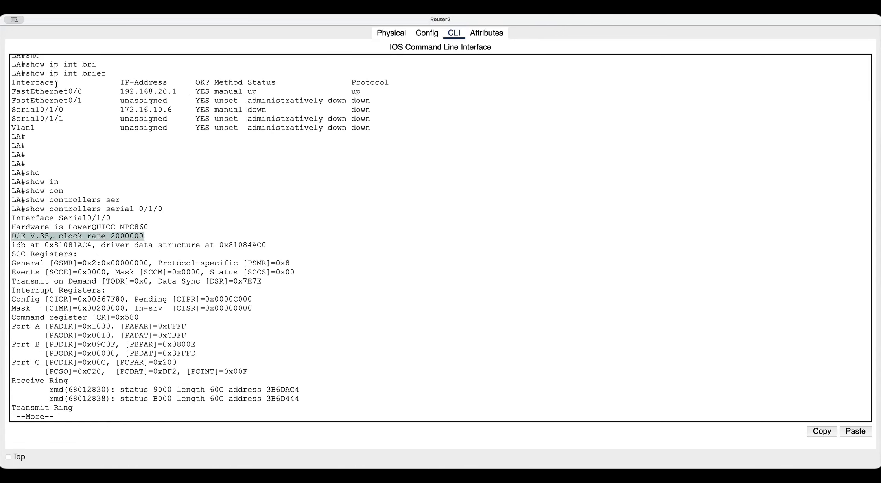
click(27, 30)
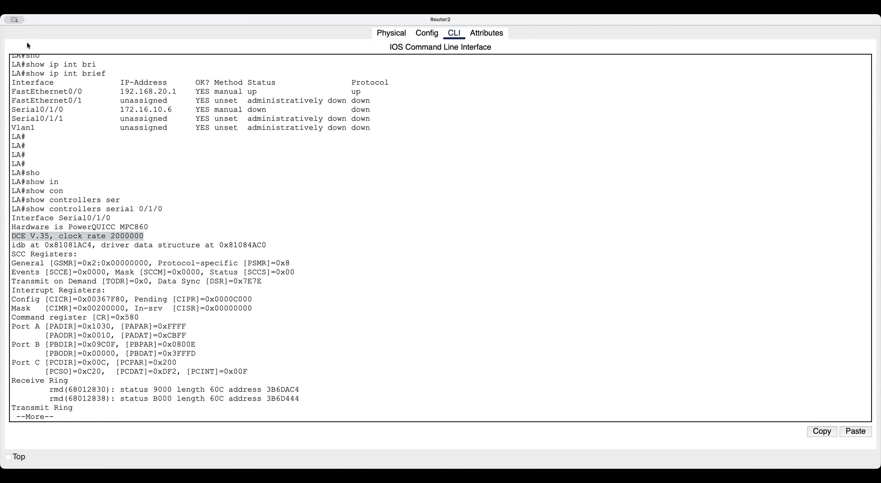
Return to the topology, open the CORP router's command line and start a console session.
key(super+m)
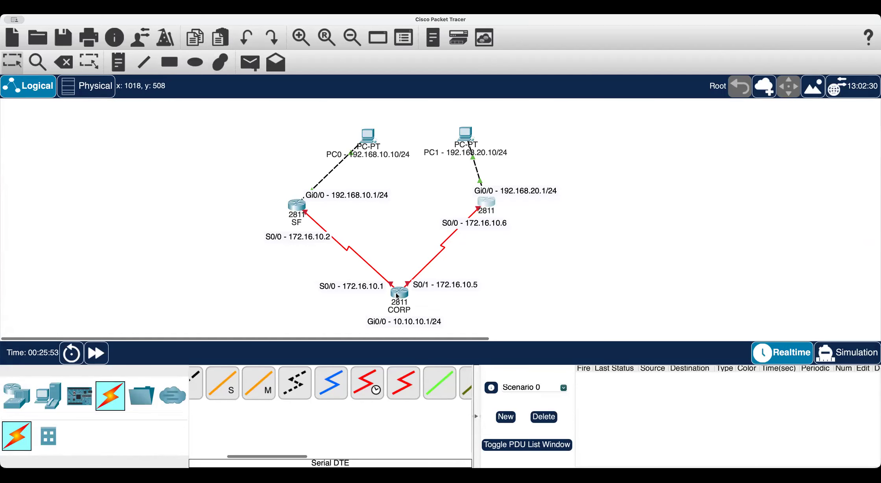
scroll(397, 297, down, 1)
scroll(397, 297, up, 1)
mouse_move(401, 298)
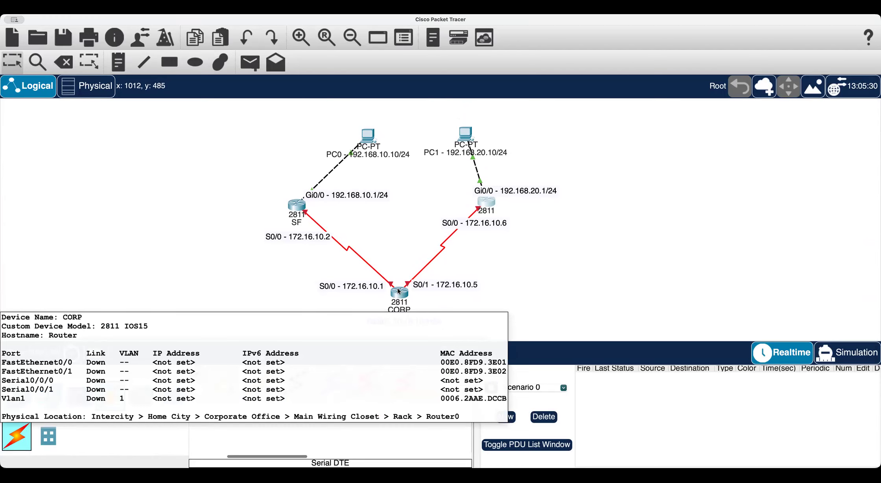
click(398, 291)
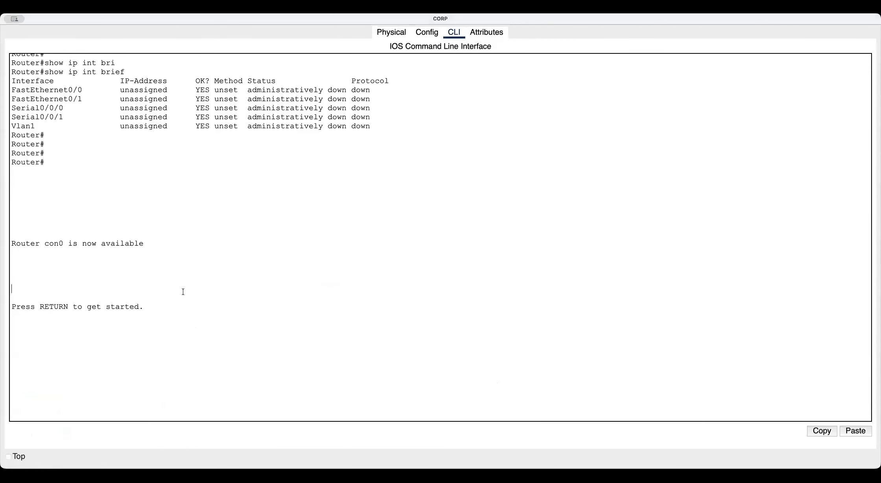
key(Return)
key(Return)
key(Return)
key(Return)
key(Return)
key(Return)
key(Return)
key(Return)
key(Return)
Enter privileged EXEC mode on CORP and go into global configuration mode.
text(en)
key(Return)
key(Return)
key(Return)
key(Return)
key(Return)
key(Return)
key(Return)
text(conf t)
key(Return)
key(Return)
key(Return)
key(Return)
key(Return)
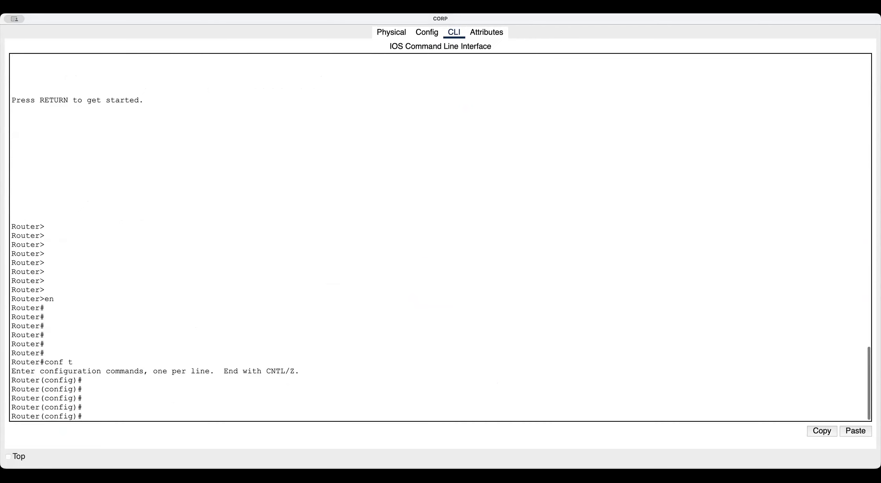
Set the router's hostname to CORP.
text(hos)
key(Tab)
text(CORP)
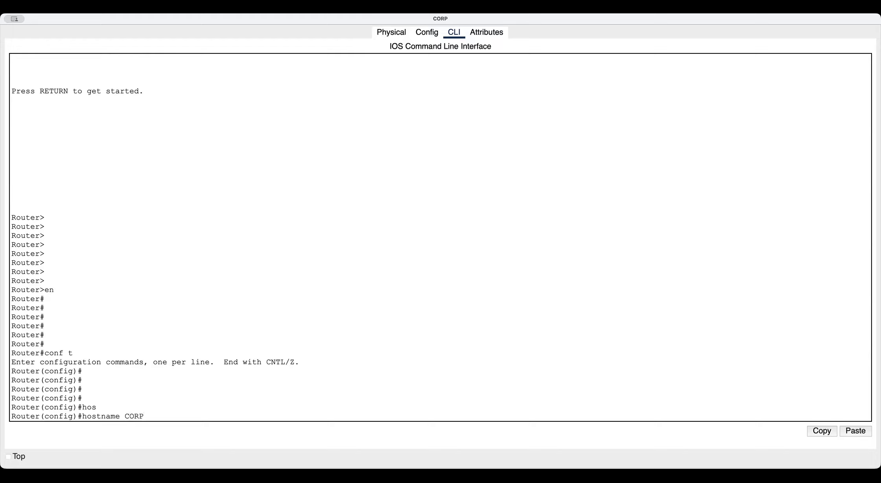
key(Return)
key(Return)
key(Return)
key(Return)
key(Return)
Assign CORP's FastEthernet 0/0 interface the IP address 10.10.10.1 with mask 255.255.255.0.
text(int fa)
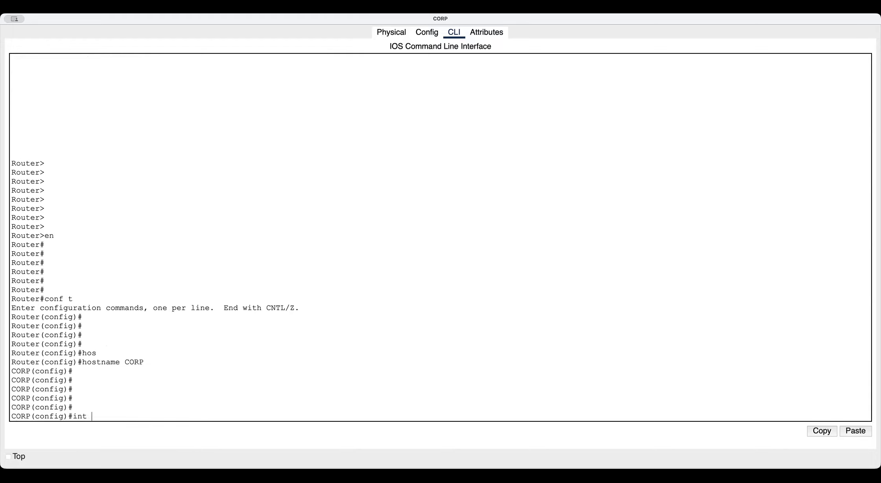
key(Tab)
text(0/)
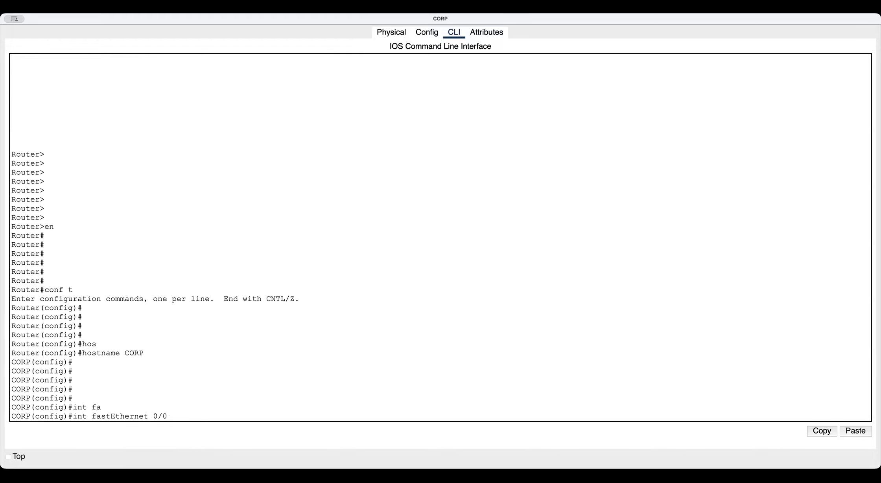
text(0)
key(Return)
text(ip add)
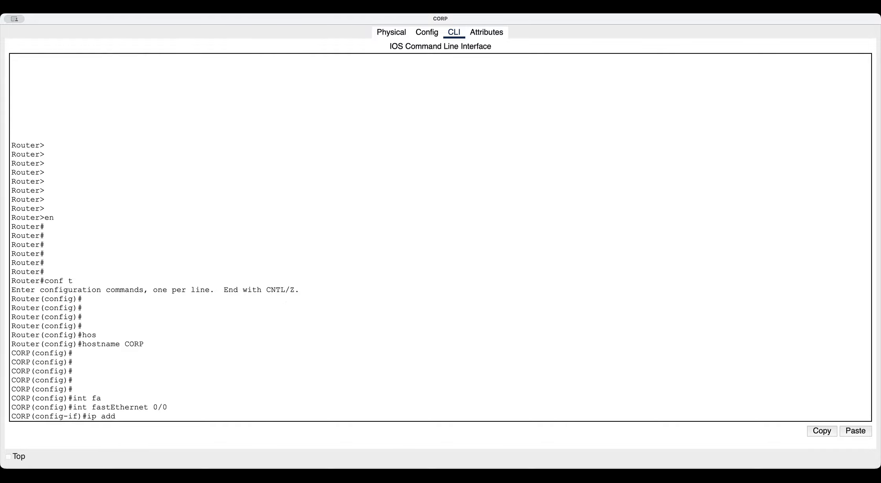
key(Tab)
text(10.10.10.1)
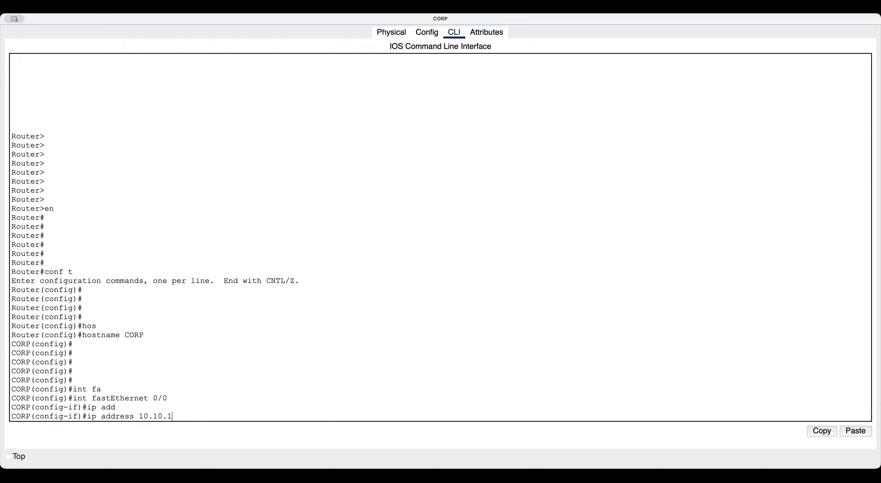
text( 255.255.255.0)
key(Return)
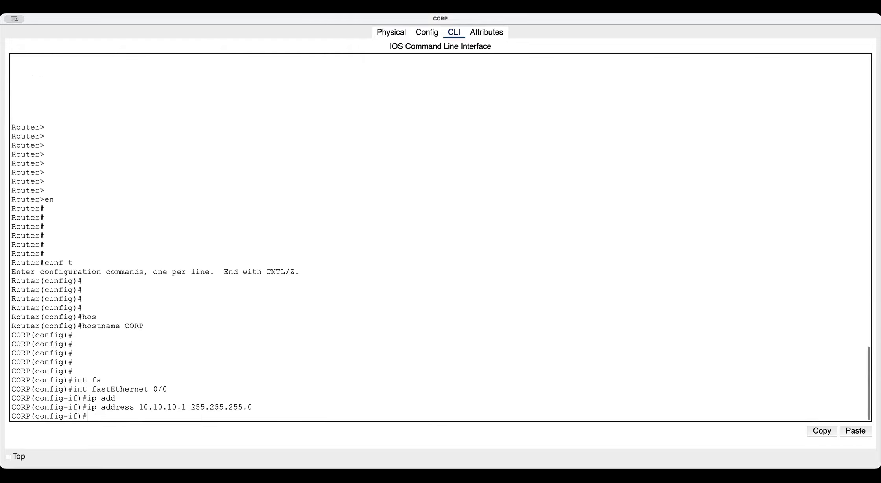
Enable CORP's FastEthernet 0/0 with no shutdown and exit to global configuration mode.
key(Return)
text(no sh)
key(Tab)
key(Return)
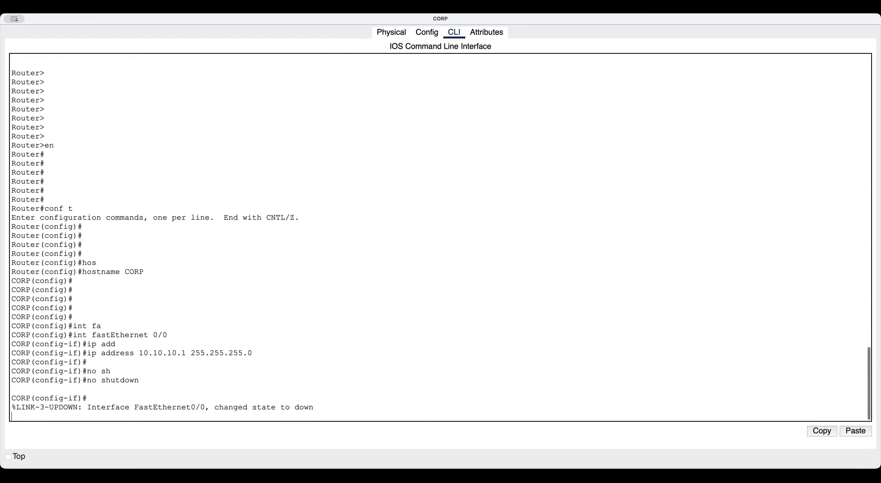
key(Return)
key(Return)
key(Return)
text(exit)
key(Return)
key(Return)
key(Return)
key(Return)
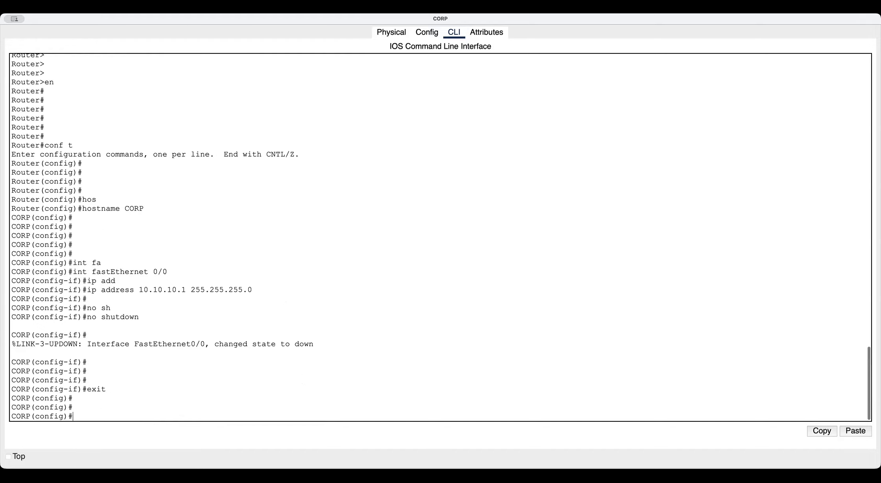
Try to enter interface configuration for Serial 0/1/0 on CORP.
text(int ser)
key(Tab)
text(0/1/0)
key(Return)
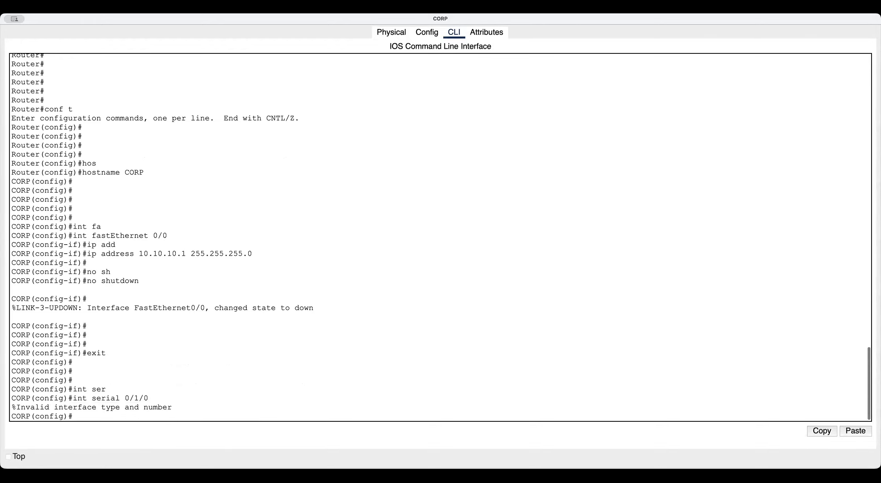
key(Return)
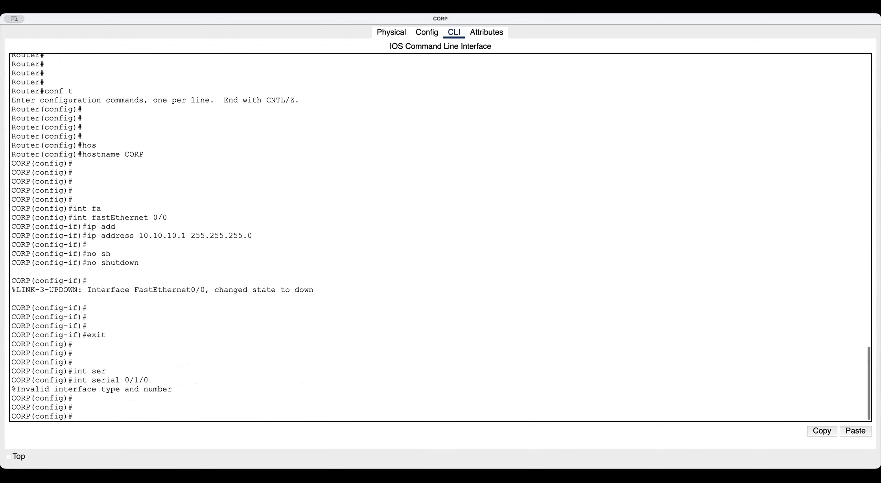
Return to privileged EXEC mode and run show ip int brief to check CORP's interface names.
key(ctrl+z)
key(Return)
key(Return)
key(Return)
key(Return)
text(sho)
key(Tab)
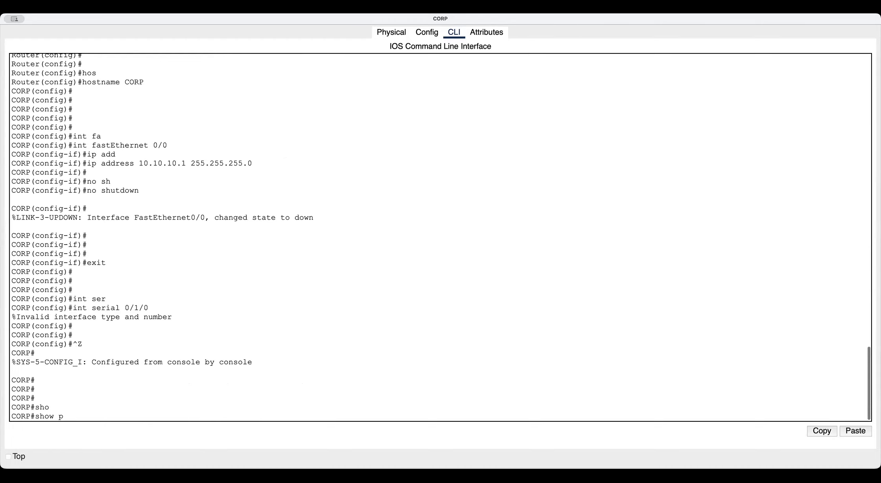
text(ip int bri)
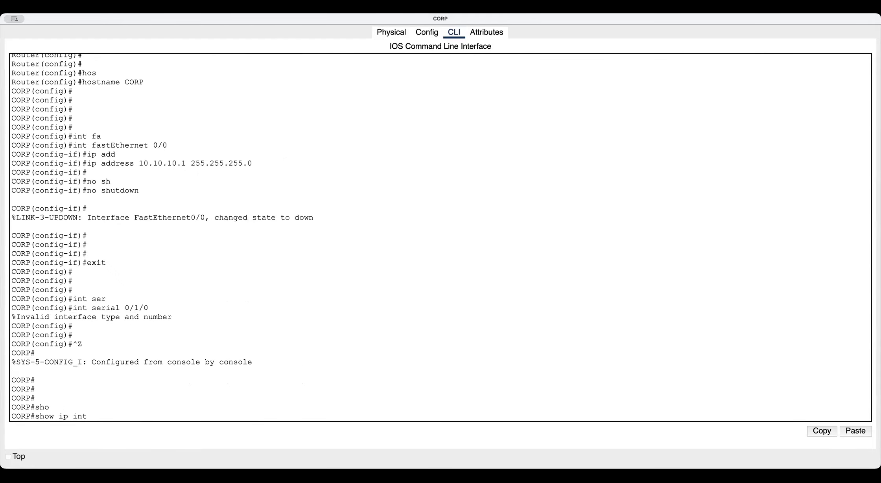
key(Tab)
key(Return)
key(Return)
key(Return)
key(Return)
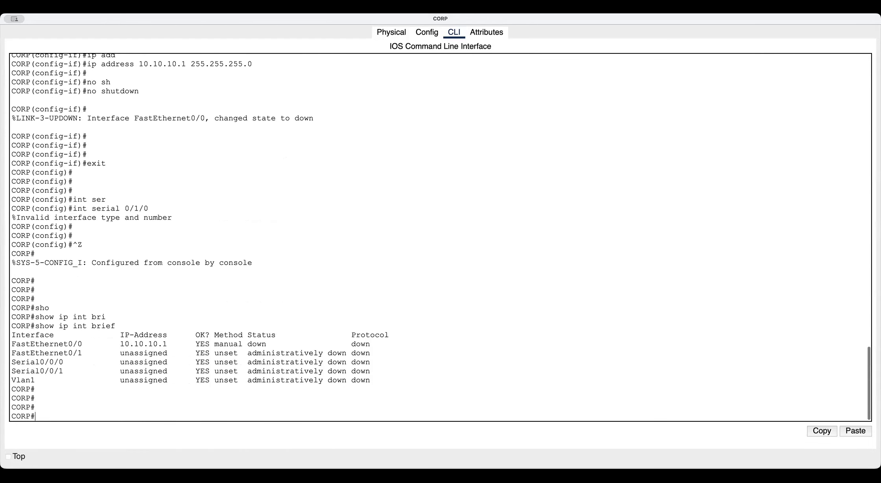
From global configuration mode, assign CORP's Serial 0/0/0 interface the IP address 172.16.10.1 with mask 255.255.255.0.
text(conf t)
key(Return)
key(Return)
key(Return)
key(Return)
key(Return)
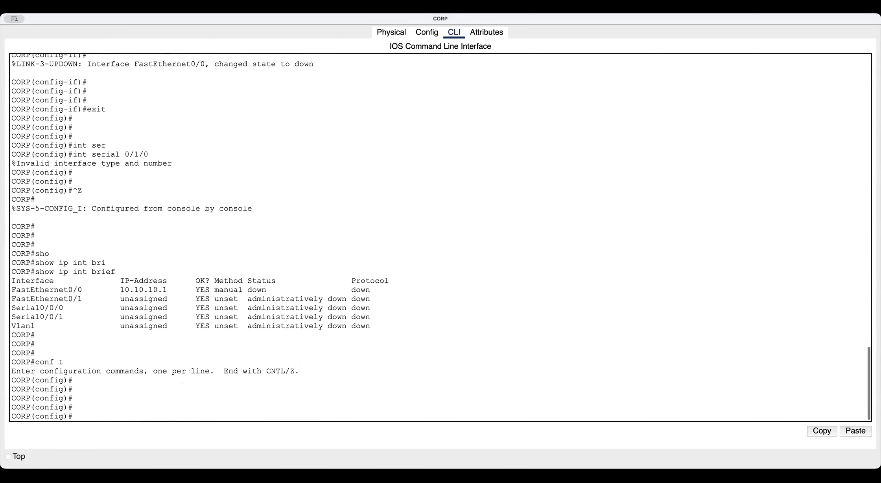
text(int ser)
key(Tab)
text(0/0/0)
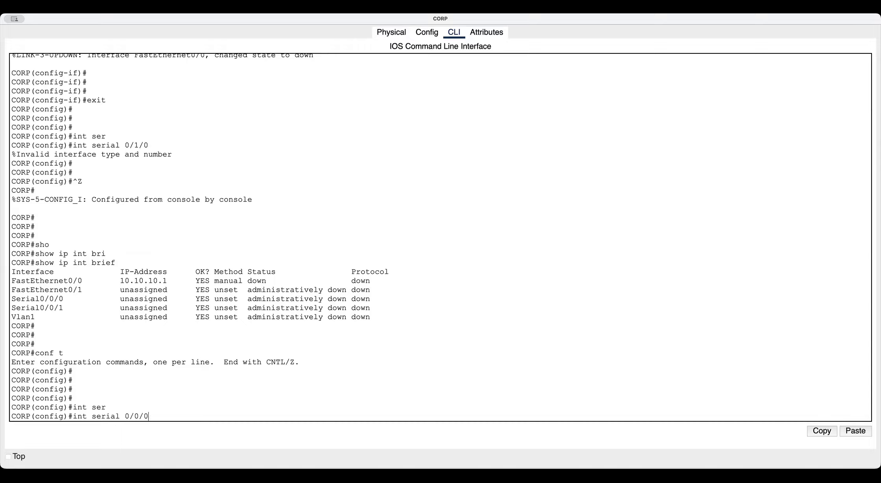
key(Return)
text(ip add)
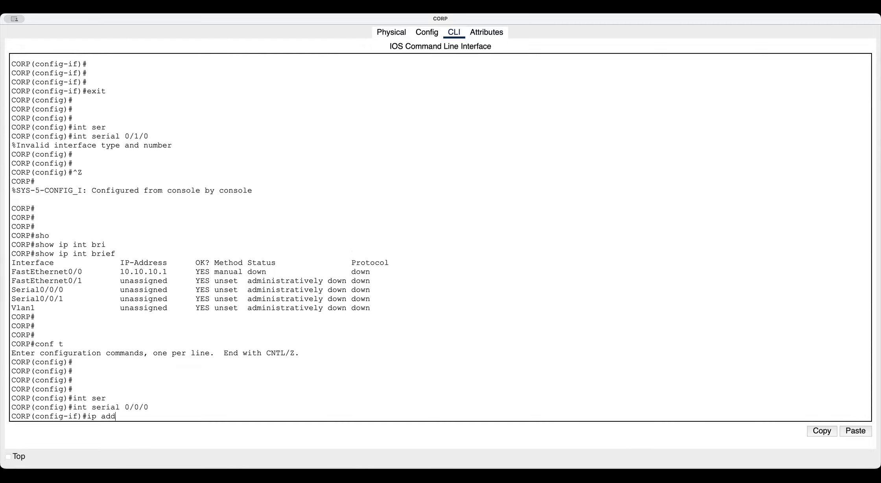
key(Tab)
text(172)
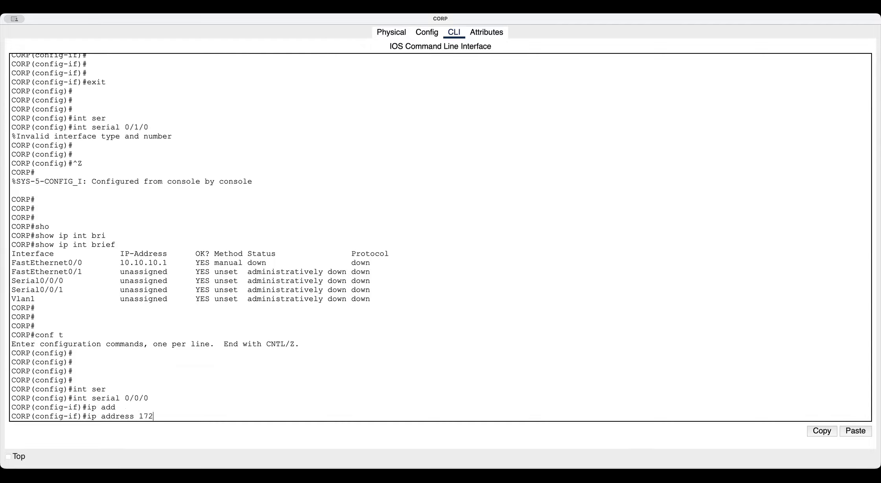
text(.16.10.1 255.255.255.0)
key(Return)
Enable CORP's Serial 0/0/0 with no shutdown and exit to global configuration mode.
text(n)
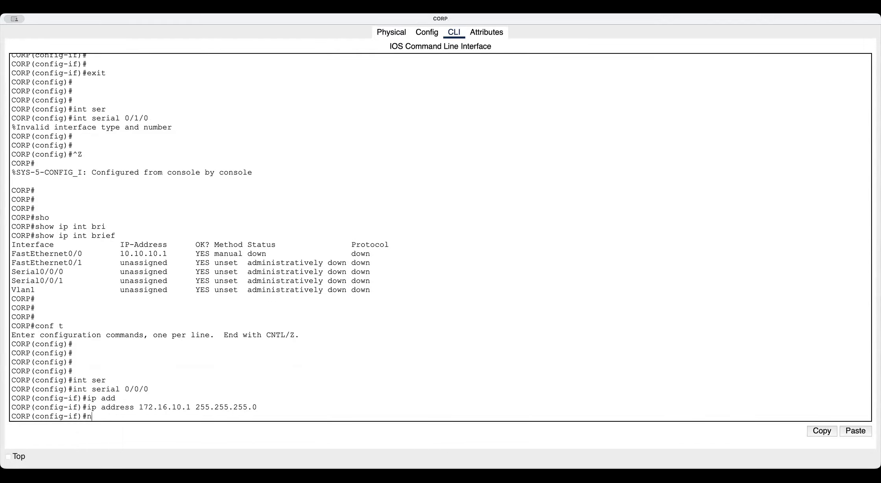
text(o sh)
key(Tab)
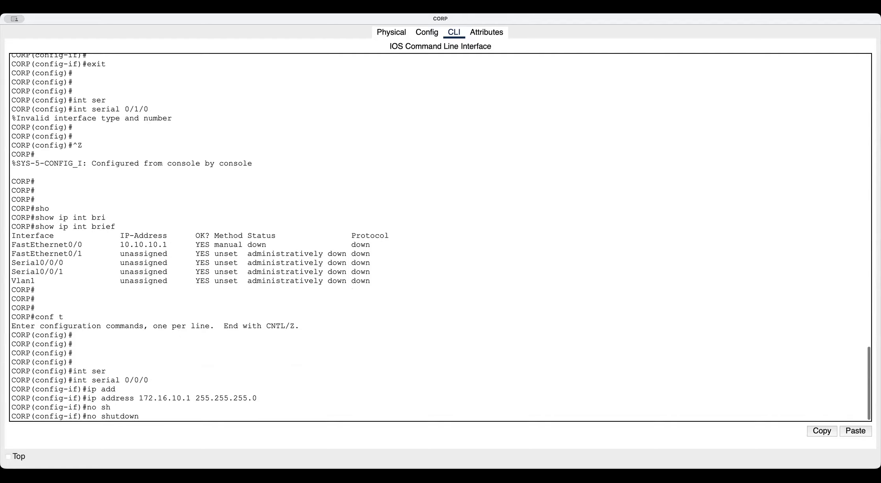
key(Return)
key(Return)
key(Return)
key(Return)
text(exi)
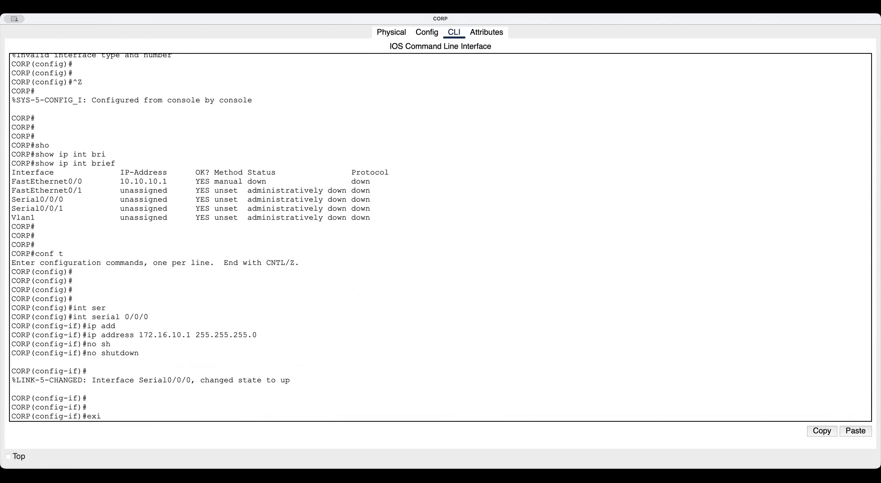
text(t)
key(Return)
key(Return)
Try to assign CORP's Serial 0/0/1 interface the IP address 172.16.10.5 with mask 255.255.255.0.
text(int ser)
key(Tab)
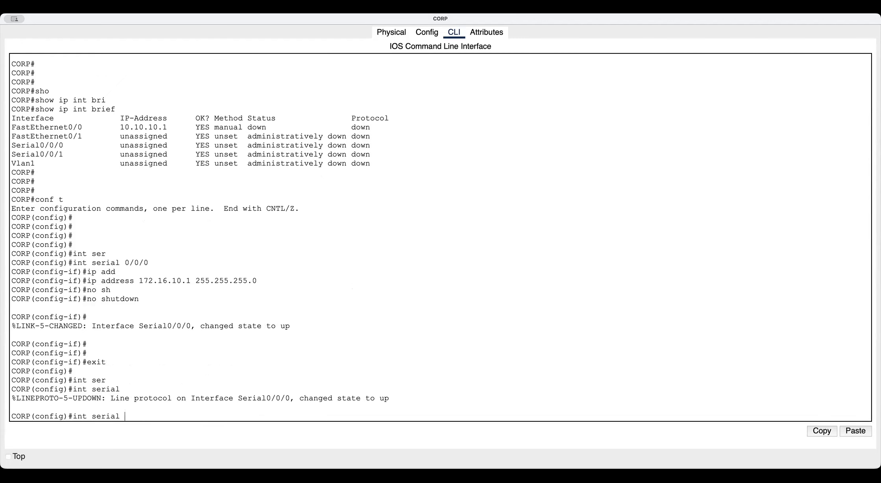
text(0/0/1)
key(Return)
text(ip add)
key(Tab)
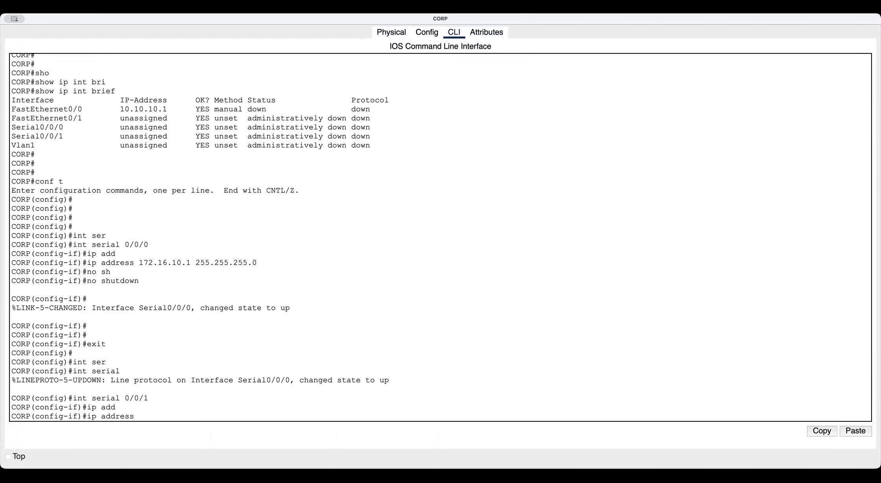
text(172.16.10.5 255.255.255)
key(Return)
key(Return)
key(Return)
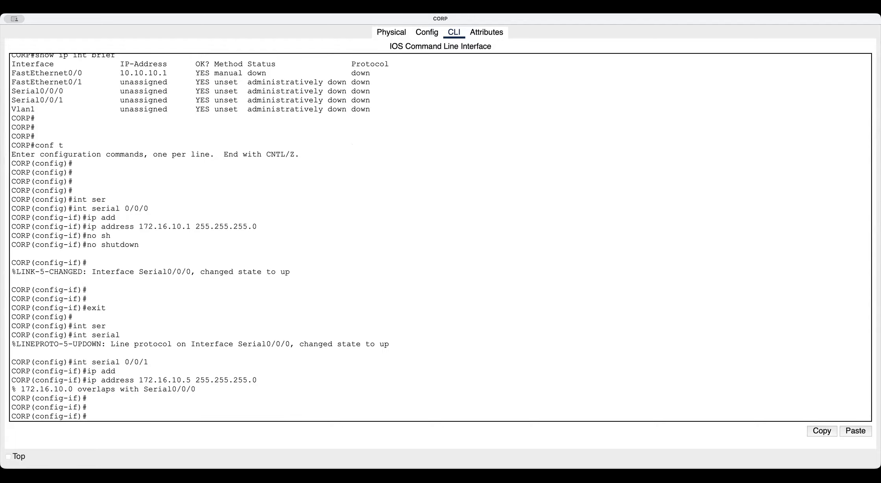
Compare the serial link prefix lengths in the study guide's Figure 9.9 with the subnet masks entered on CORP.
scroll(291, 183, down, 1)
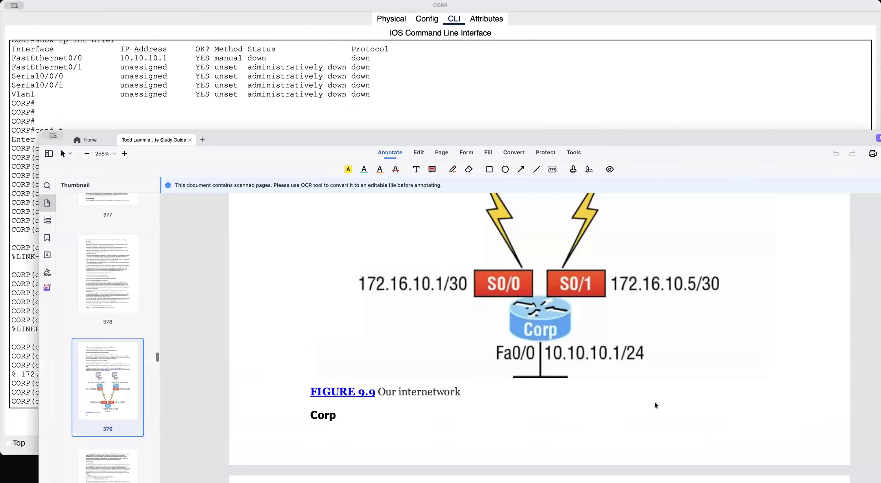
scroll(654, 402, up, 5)
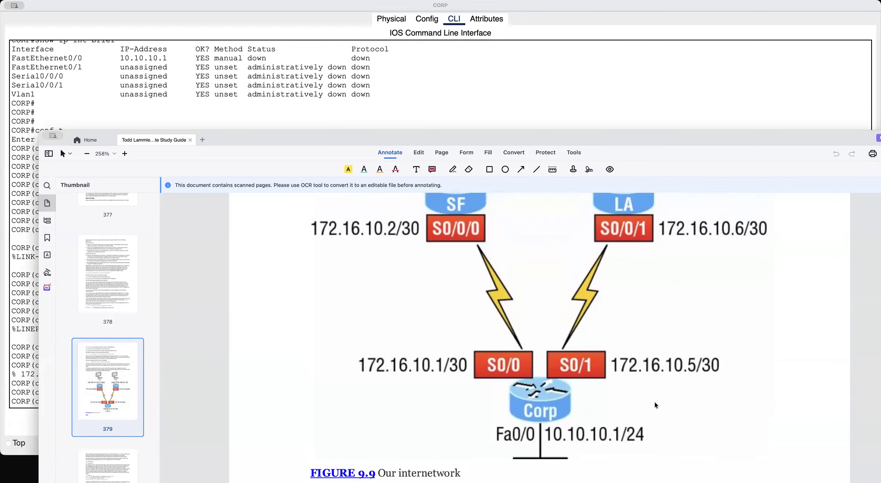
click(554, 75)
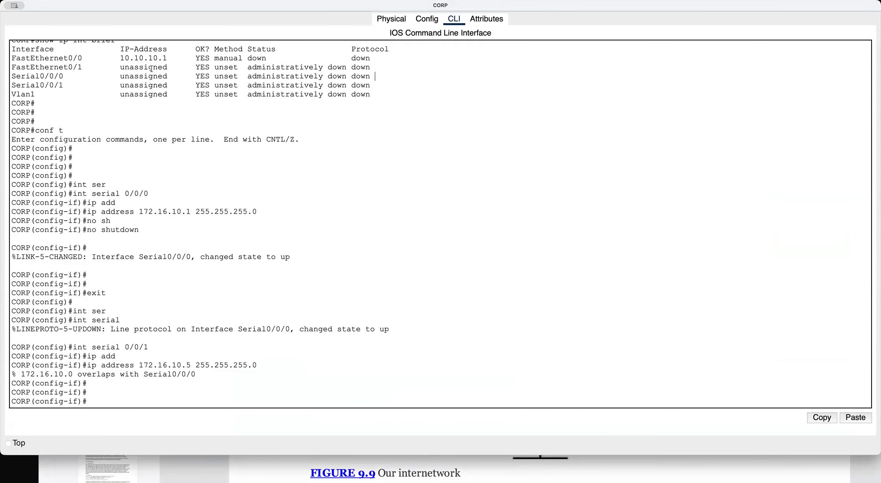
scroll(146, 70, up, 1)
drag(21, 84, 63, 84)
scroll(64, 83, down, 1)
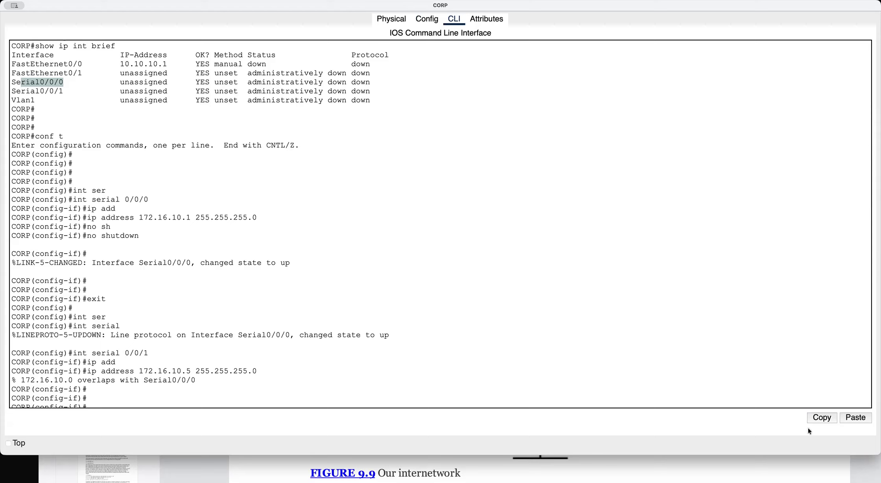
drag(200, 370, 268, 367)
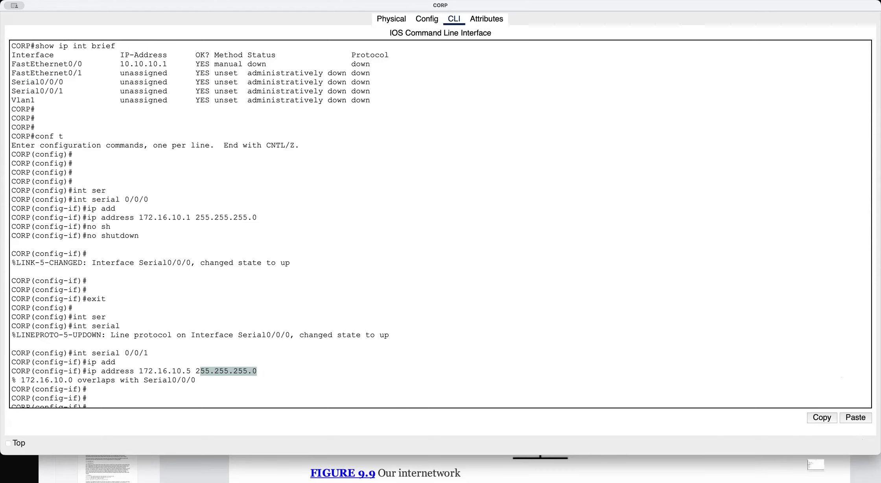
Switch to the SF router's command line and enter global configuration mode.
key(super+grave)
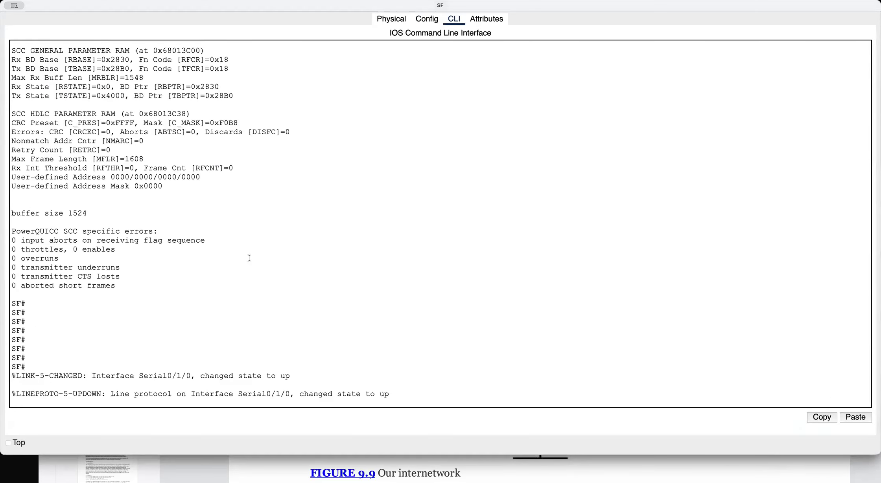
key(Return)
key(Return)
key(Return)
key(Return)
key(Return)
key(Return)
key(Return)
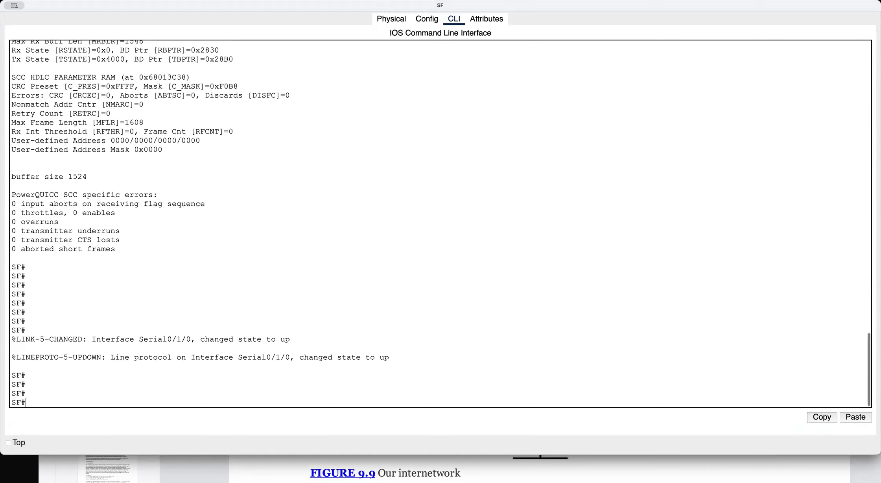
text(conf t)
key(Return)
key(Return)
key(Return)
key(Return)
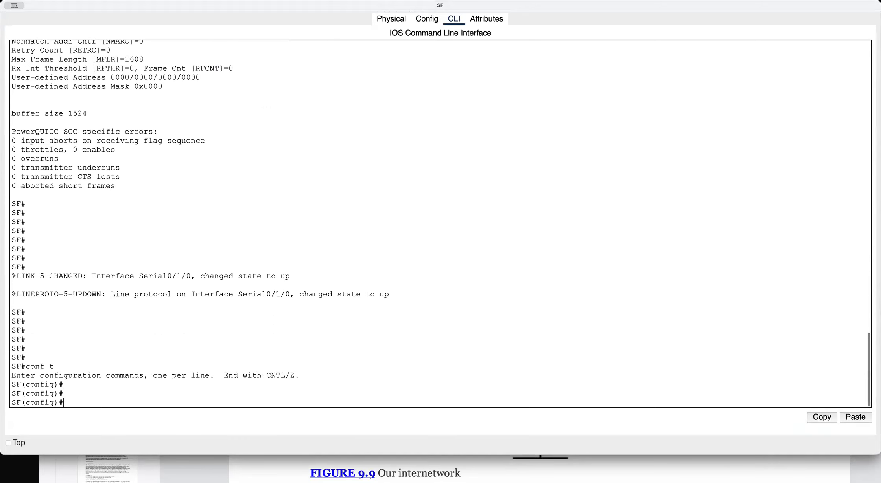
Assign SF's Serial 0/1/0 interface the IP address 172.16.10.2 with mask 255.255.255.252.
key(Up)
key(Up)
key(Up)
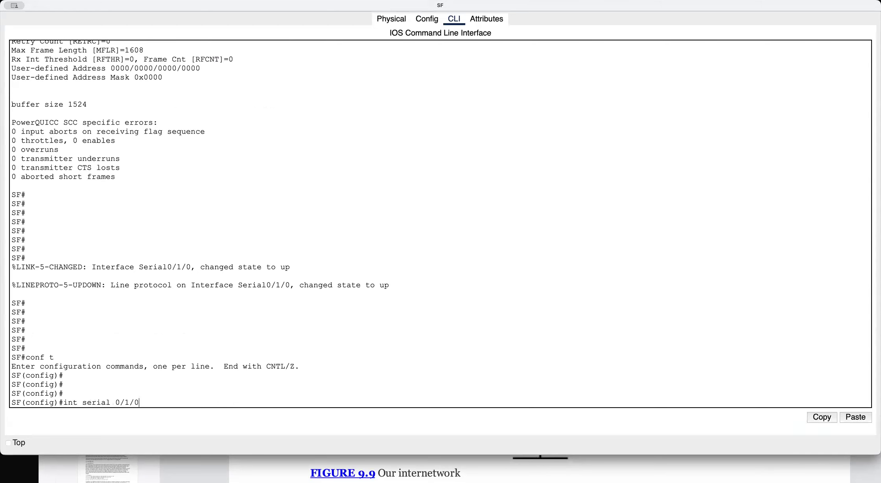
key(Return)
key(Up)
key(Up)
key(BackSpace)
text(252)
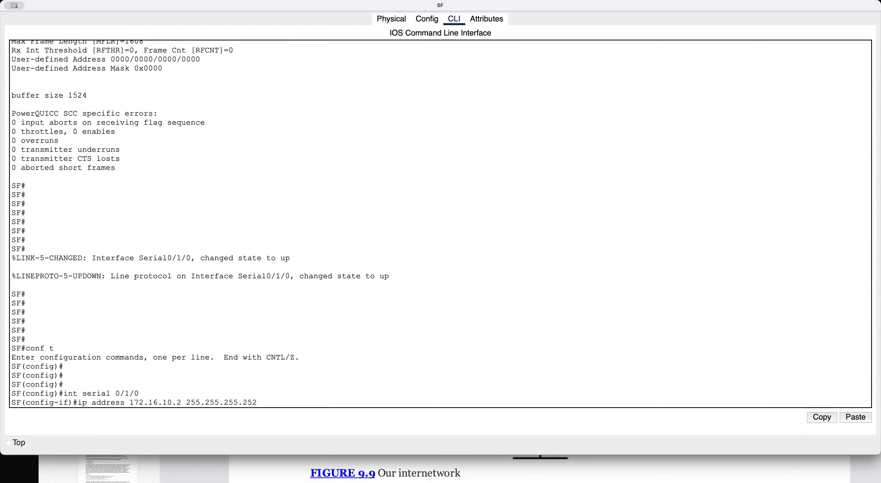
key(Return)
key(Return)
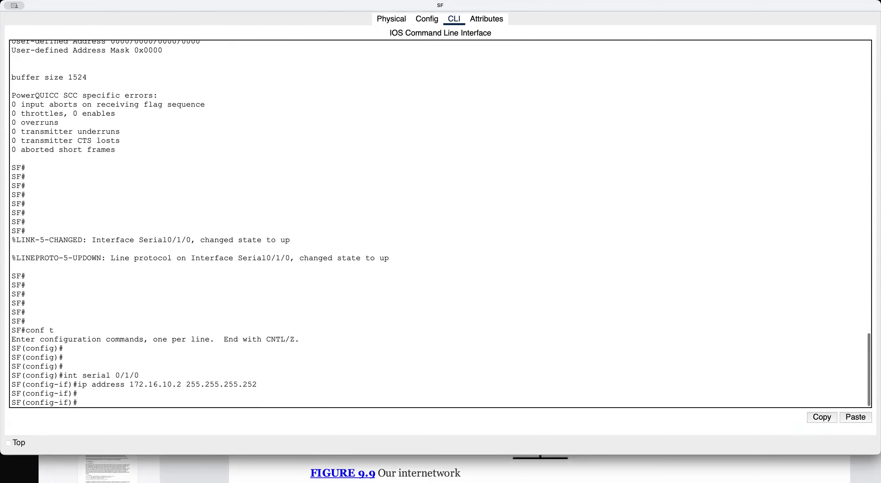
Enable SF's Serial 0/1/0 interface with no shutdown.
text(no sh)
key(Tab)
key(Return)
key(Return)
key(Return)
key(Return)
key(Return)
key(Return)
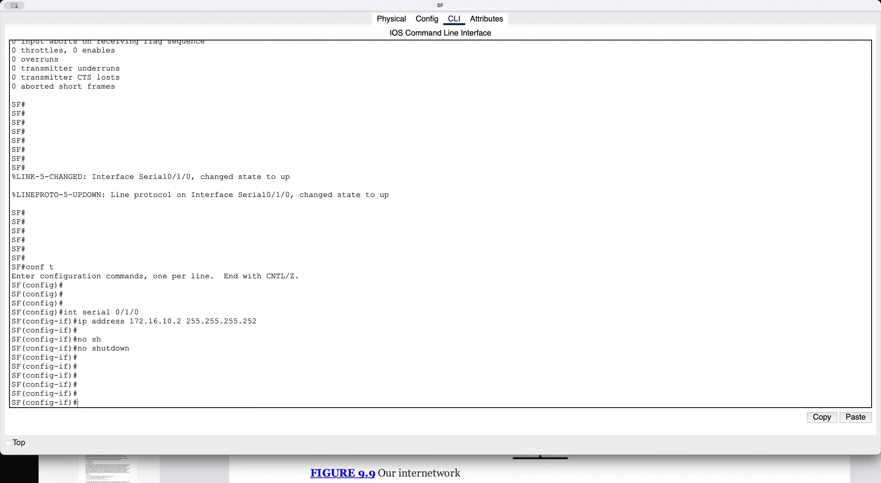
Switch to the LA router's command line.
click(814, 475)
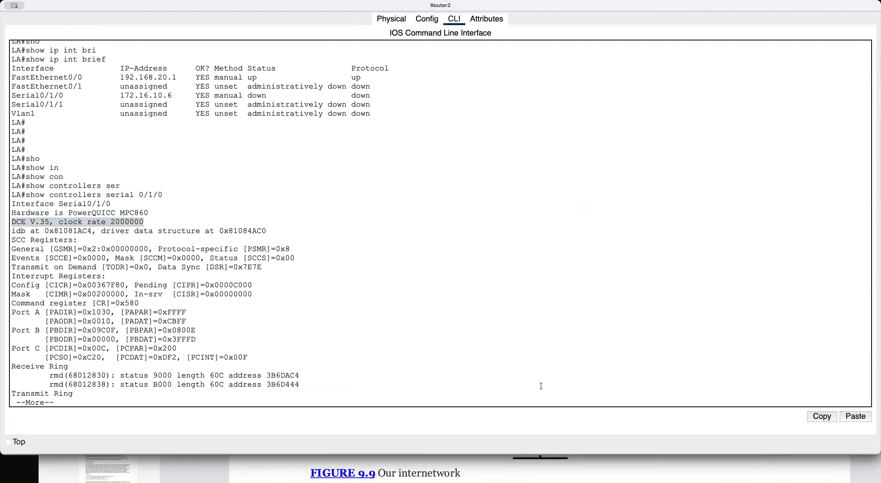
Page through the rest of Serial 0/1/0's controller details until the LA router's prompt returns.
key(Return)
key(Return)
key(Return)
key(Return)
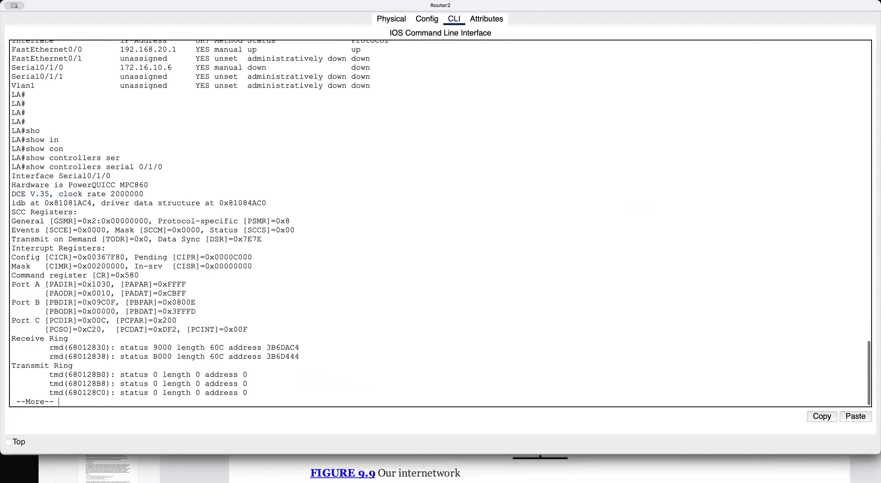
key(Return)
key(Return)
key(Return)
key(Return)
Enter global configuration mode on the LA router.
text(conf)
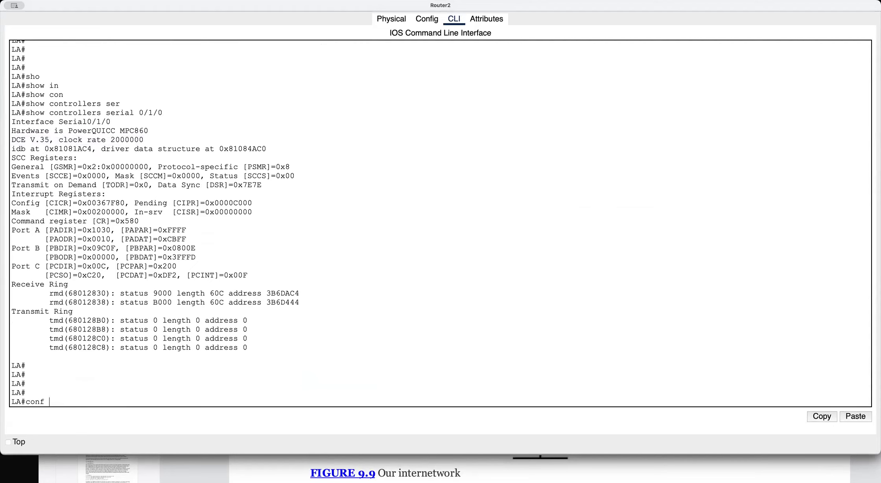
text( t)
key(Return)
key(Return)
key(Return)
key(Return)
key(Return)
Set the LA router's Serial 0/1/0 IP address to 172.16.10.6 with subnet mask 255.255.255.252.
text(int ser)
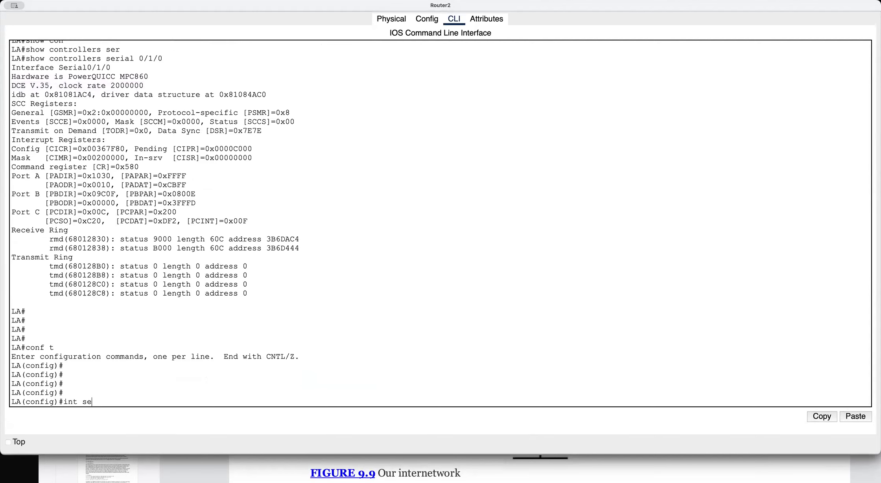
key(Tab)
text(0/1/0)
key(Return)
text(ip address 172.16.10.6 255.255.255.0)
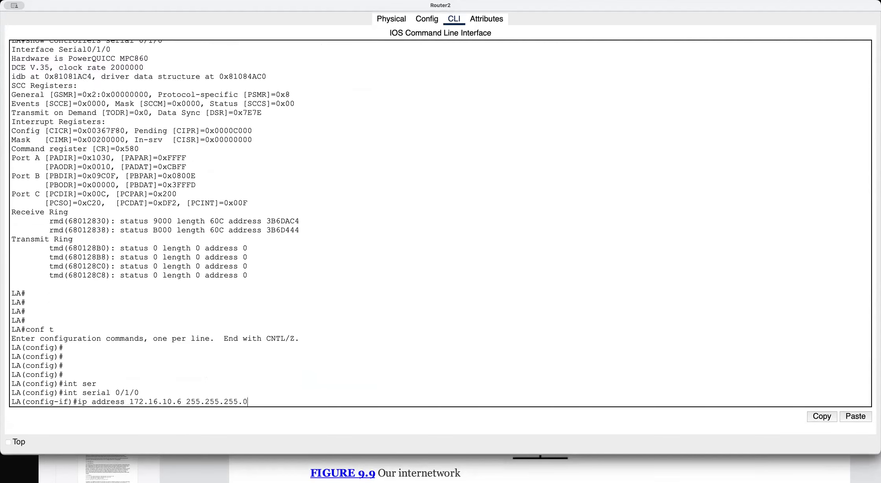
key(BackSpace)
text(252)
key(Return)
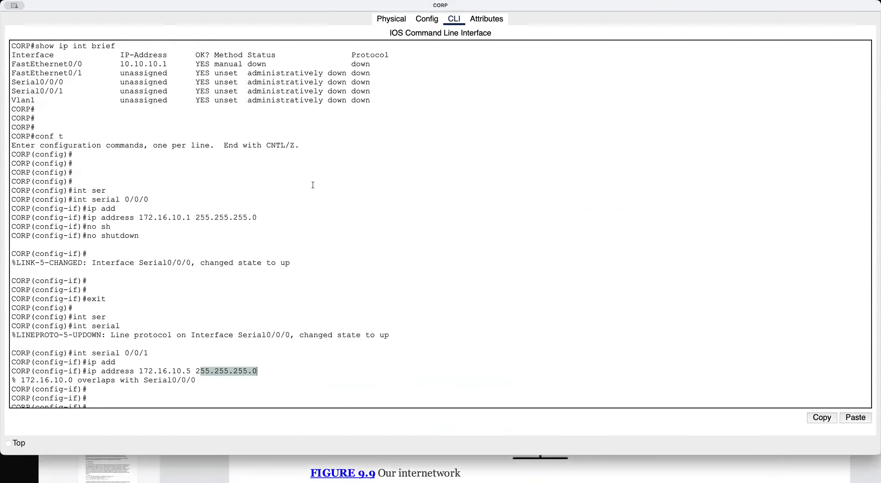
Switch to the CORP router's command line and exit interface configuration to global configuration mode.
click(263, 337)
key(Return)
key(Return)
key(Return)
key(Return)
key(Return)
key(Return)
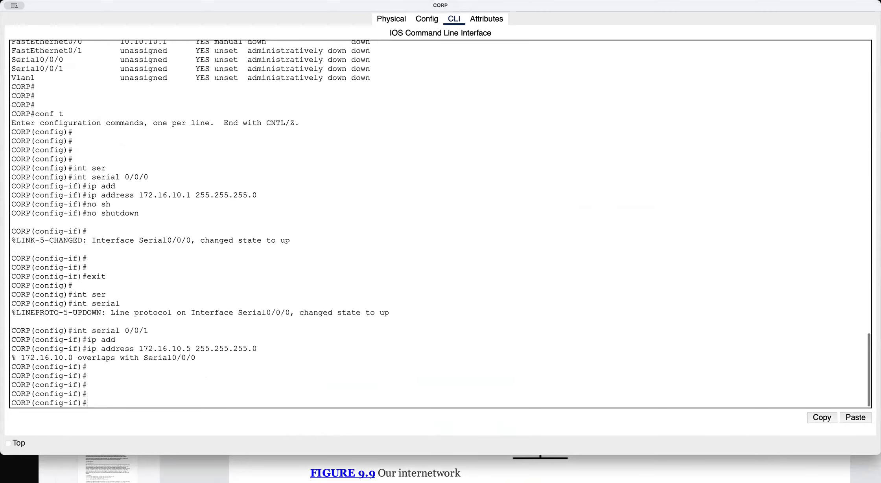
text(exit)
key(Return)
key(Return)
key(Return)
key(Return)
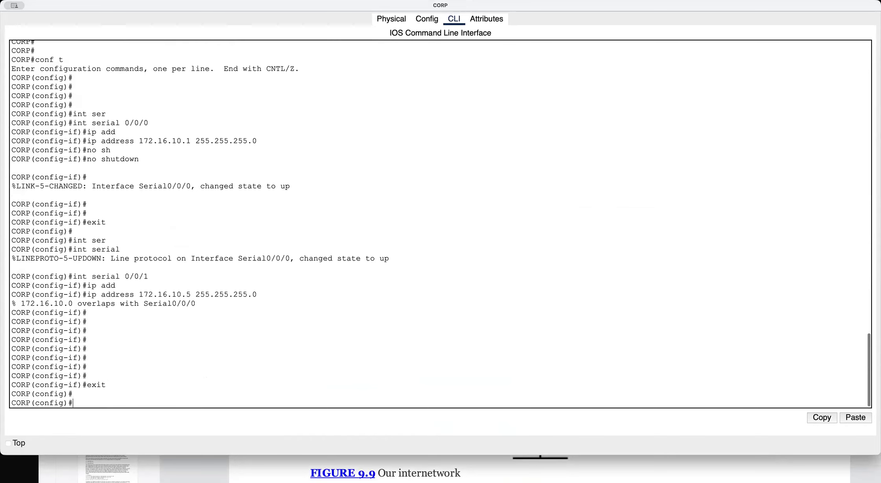
Enter interface configuration for Serial 0/0/0 on the CORP router.
text(exit)
key(BackSpace)
key(BackSpace)
key(BackSpace)
key(BackSpace)
text(int serial 0/0/1)
key(Return)
key(Up)
key(BackSpace)
text(0/0/0)
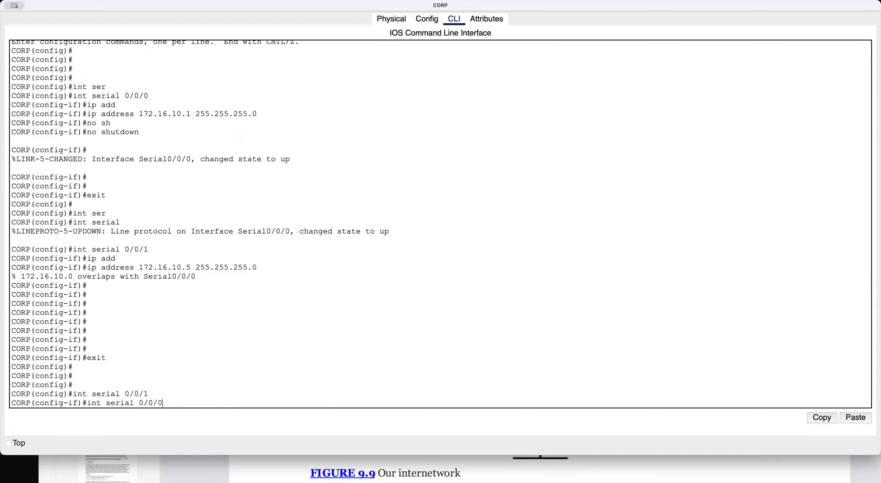
key(Return)
key(Return)
key(Return)
Set Serial 0/0/0's IP address to 172.16.10.1 with mask 255.255.255.252 and exit the interface configuration.
text(ip a)
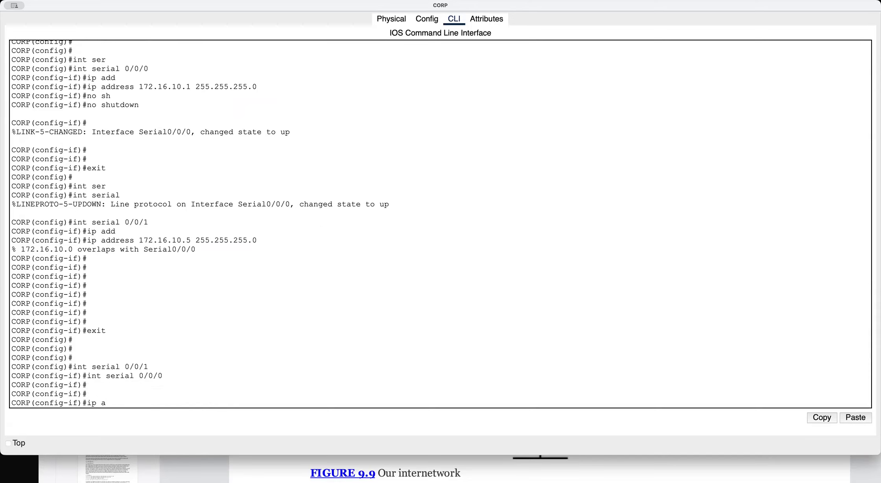
text(dd)
key(Tab)
text(172.16.10.1 255.255.)
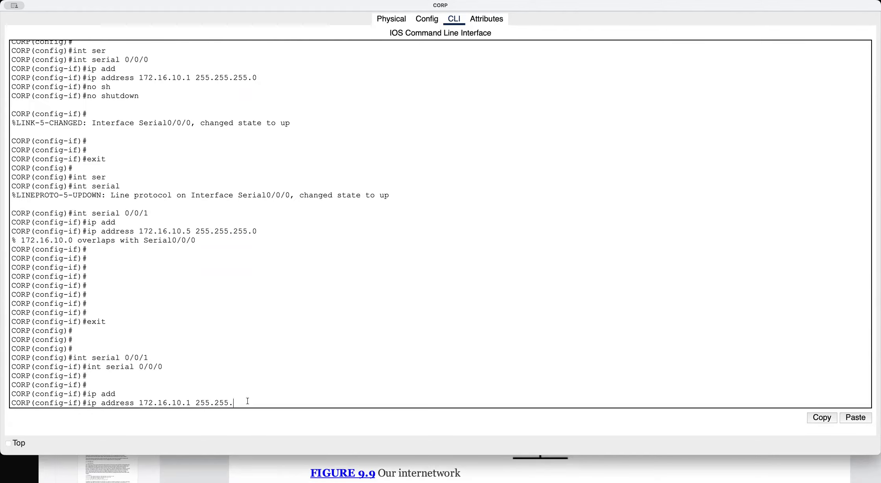
text(255.252)
key(Return)
key(Return)
key(Return)
key(Return)
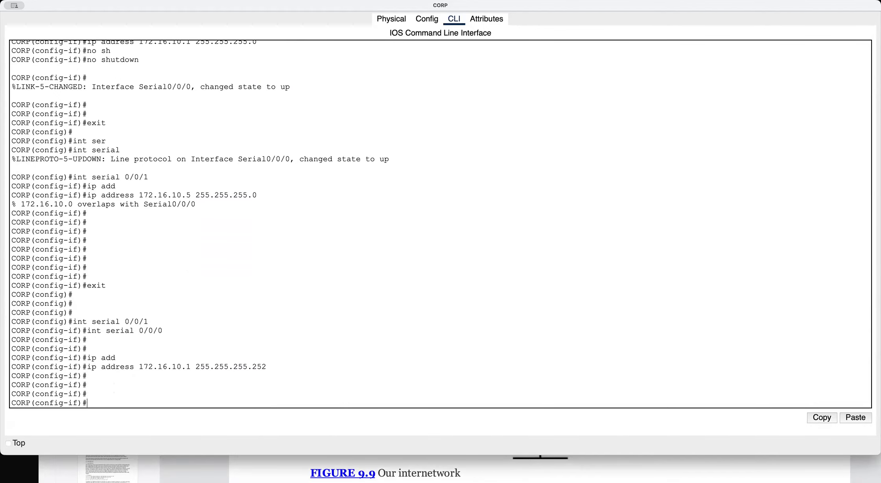
text(exirt)
key(BackSpace)
text(t)
key(Return)
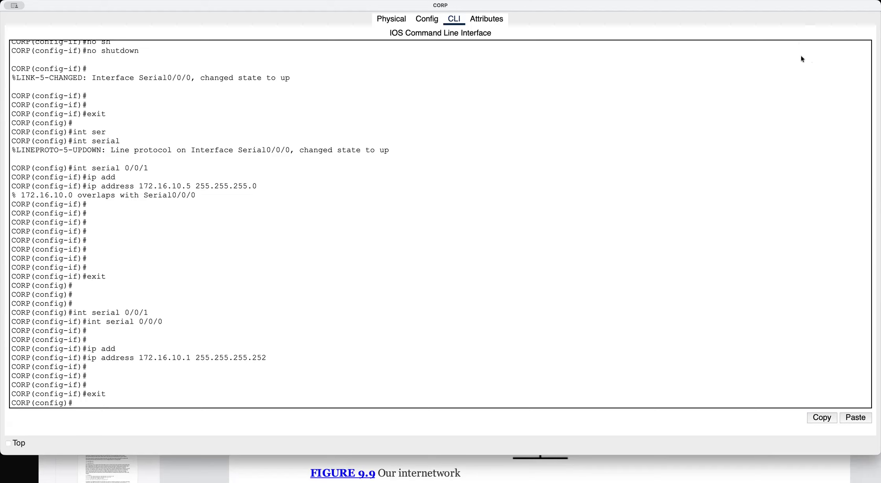
scroll(714, 44, up, 1)
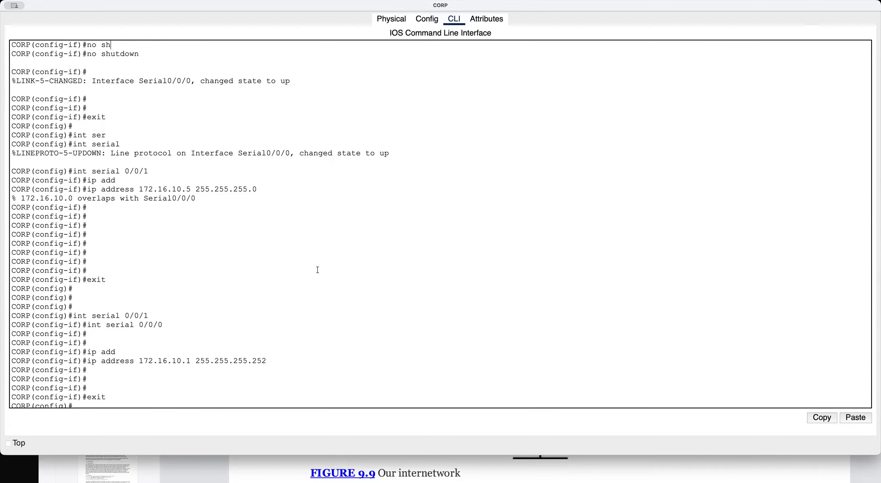
key(Return)
key(Return)
key(Return)
key(Return)
key(Return)
key(Return)
key(Return)
key(Return)
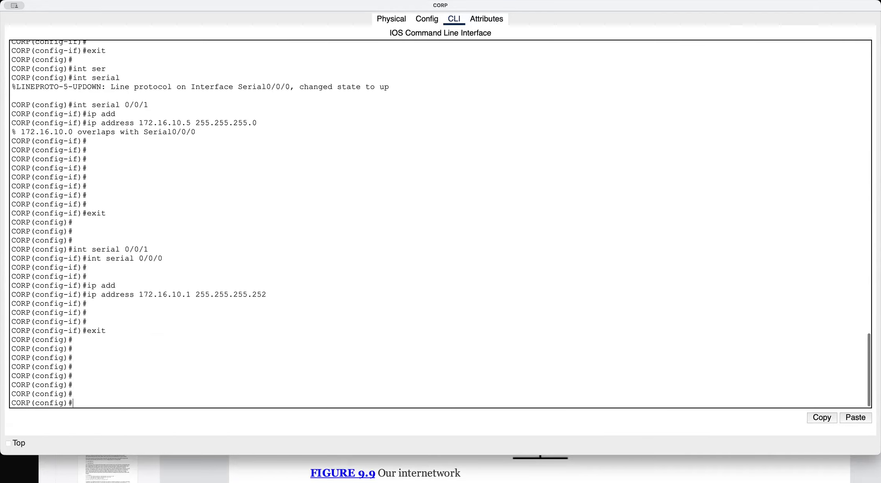
key(Return)
Set the CORP router's Serial 0/0/1 IP address to 172.16.10.5 with subnet mask 255.255.255.252.
text(i)
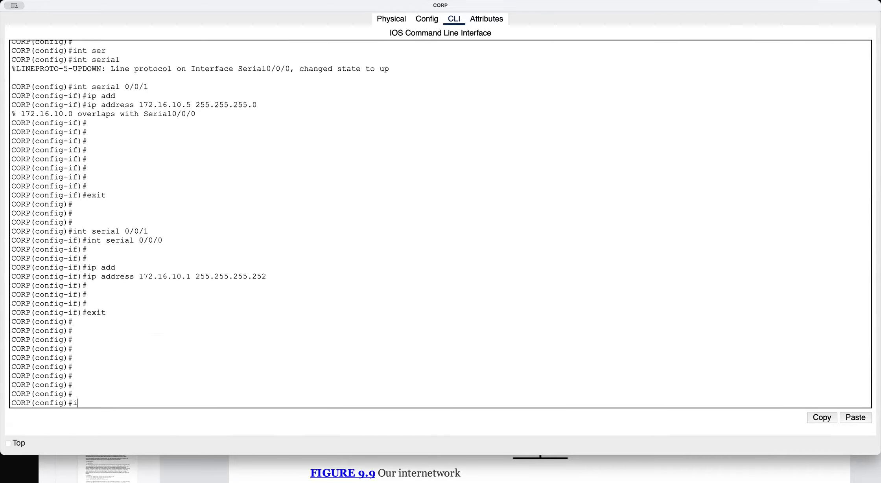
text(nt ser)
key(Tab)
text(0)
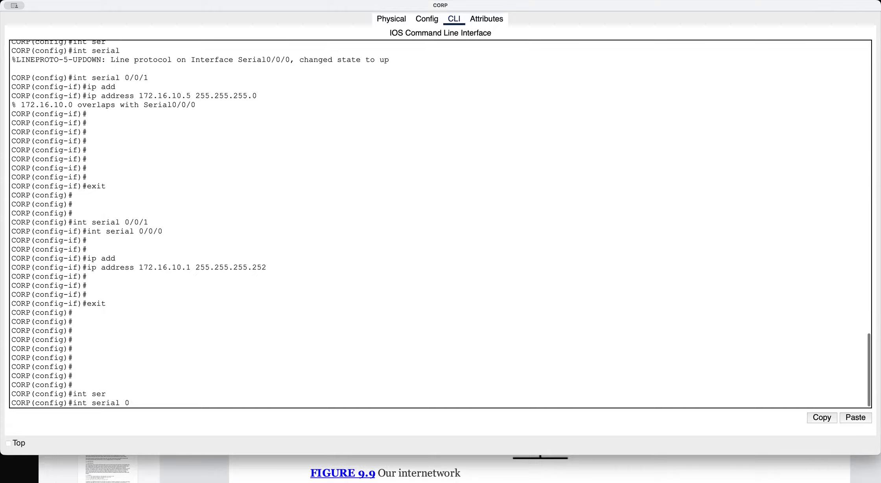
text(/0/1)
key(Return)
text(ip add)
key(Tab)
text(172.16.10.5 255.2)
text(55.255.2)
text(6)
key(BackSpace)
text(52)
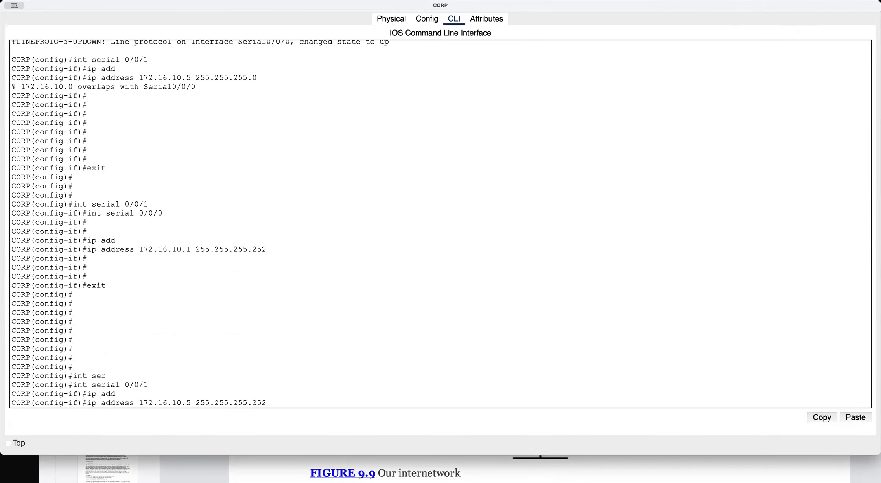
key(Return)
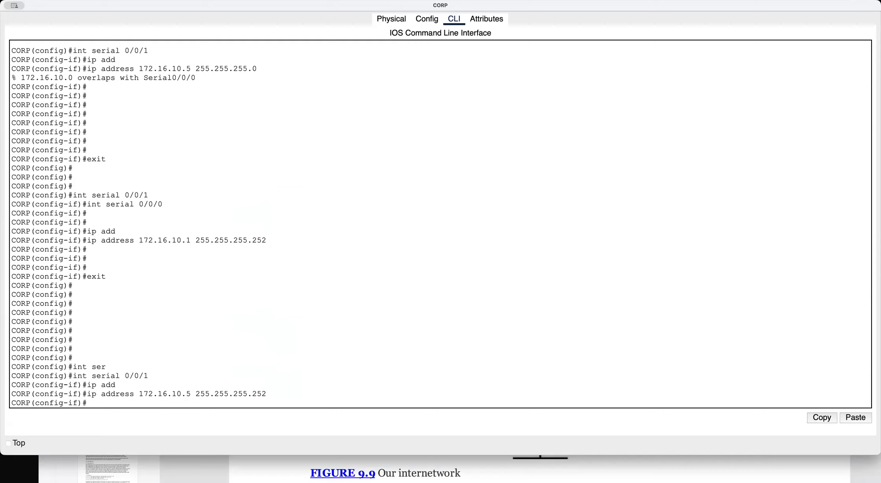
Enable Serial 0/0/1 with no shutdown and return the CORP router to privileged EXEC mode.
key(Return)
text(no sh)
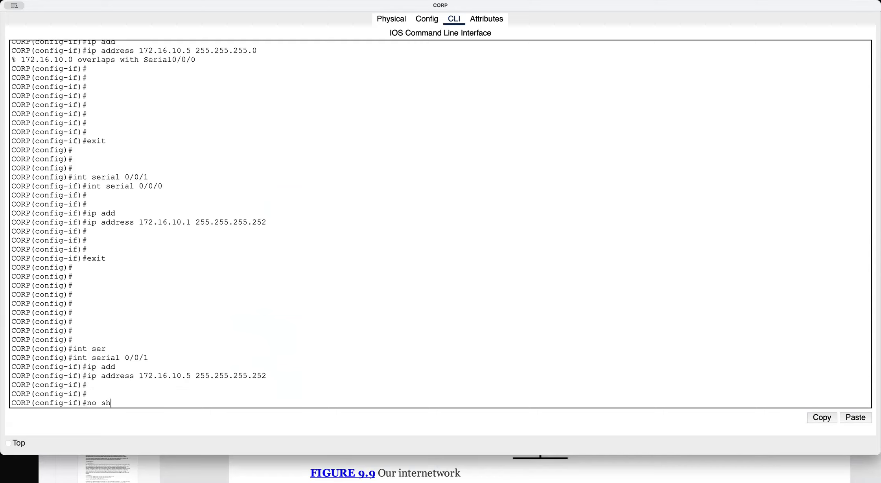
key(Tab)
key(Return)
key(Return)
key(Return)
key(Return)
key(Return)
key(Return)
key(Return)
key(Return)
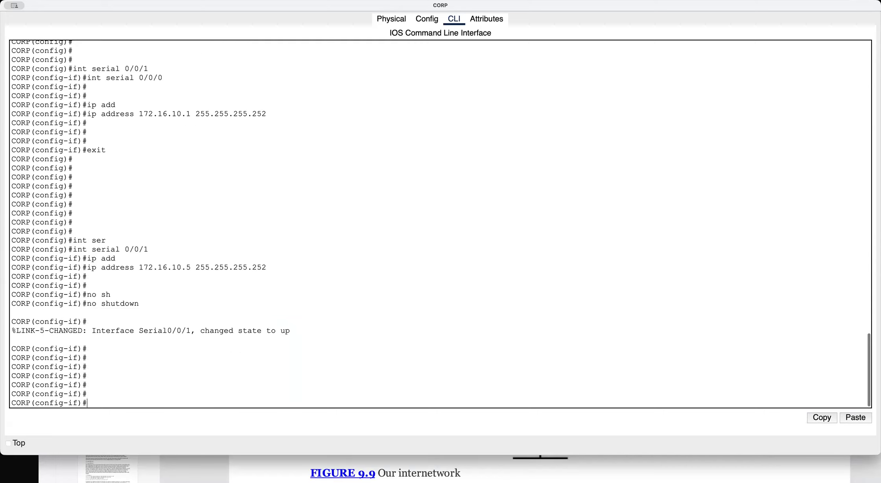
key(ctrl+z)
key(Return)
key(Return)
key(Return)
Display the brief IP interface summary on the CORP router to check addresses and link status.
text(show ip int b)
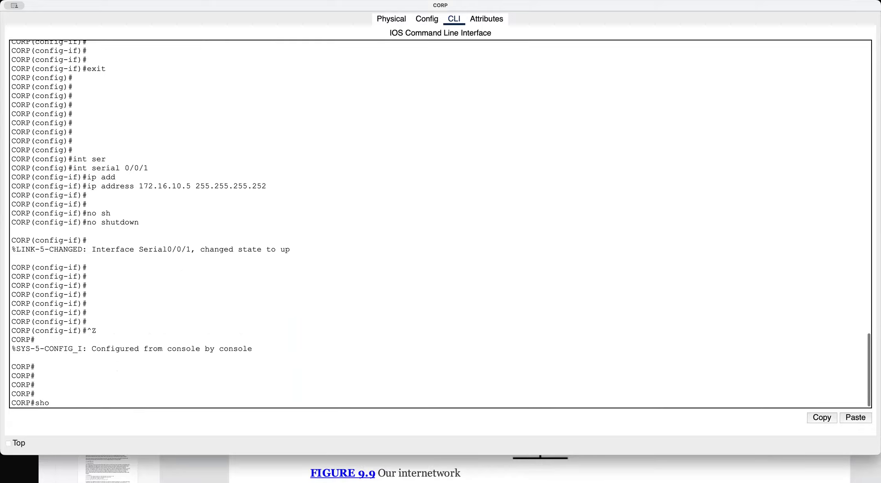
key(Tab)
text(ip int bri)
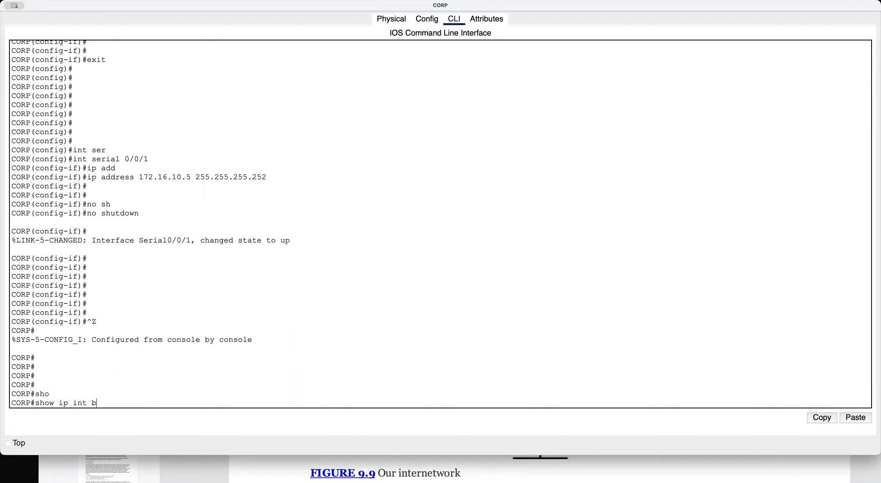
key(Tab)
key(Return)
key(Return)
key(Return)
key(Return)
key(Return)
key(Return)
key(Return)
key(Return)
Display the detailed interface information for Serial 0/0/0 on the CORP router.
text(sho)
key(Tab)
text(int)
key(Tab)
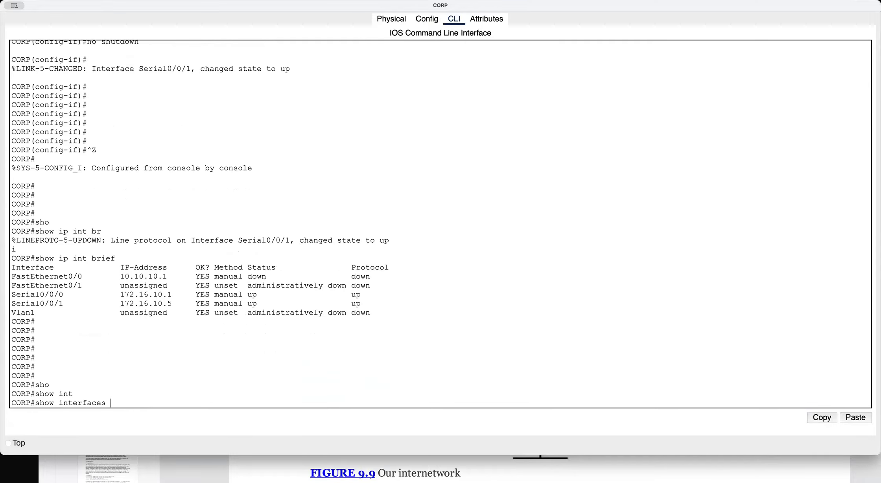
text(ser)
key(Tab)
text(0/0/0)
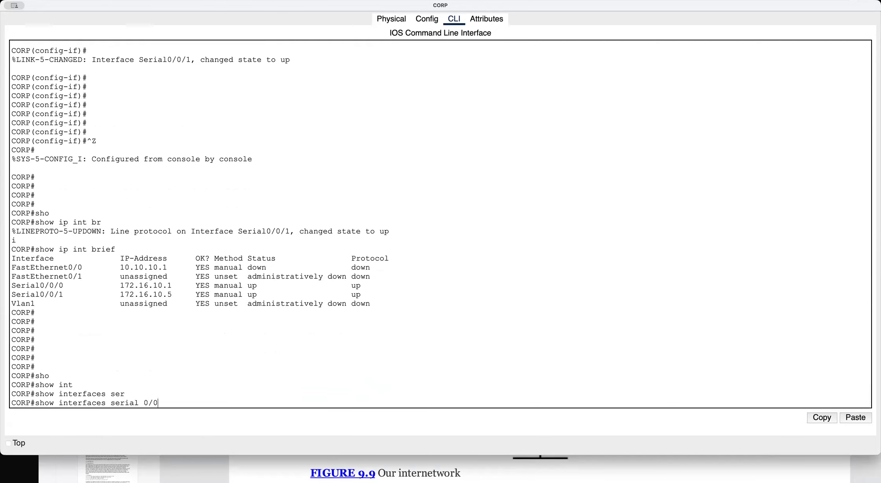
key(Return)
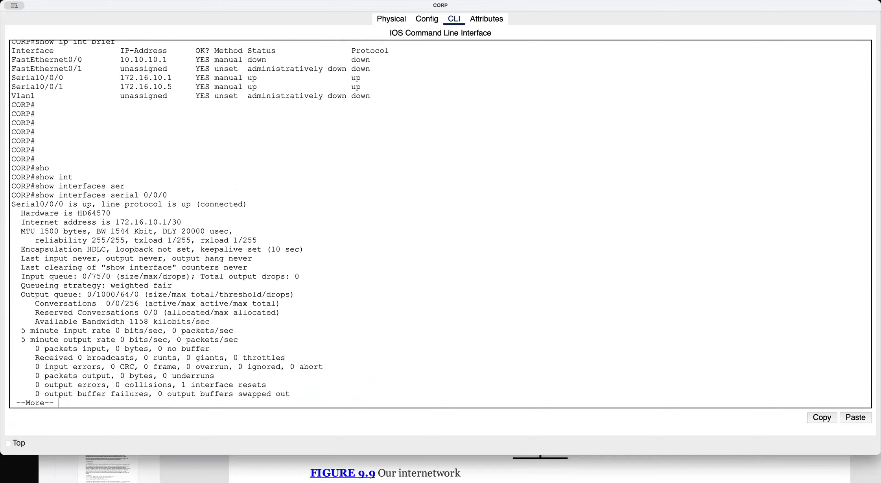
scroll(54, 211, down, 1)
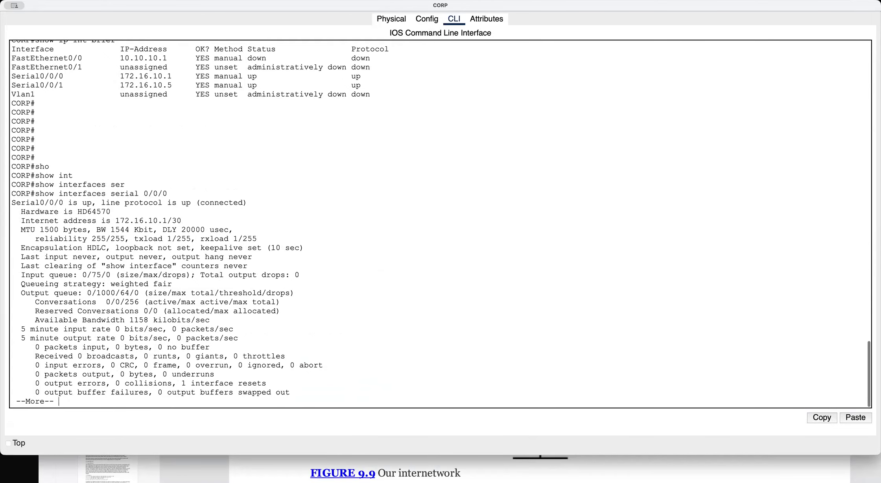
Quit the paged output and show the controller details for serial 0/0/0.
text(qsho)
key(Tab)
text(con)
key(Tab)
text(ser)
key(Tab)
text(0/0/0)
key(Return)
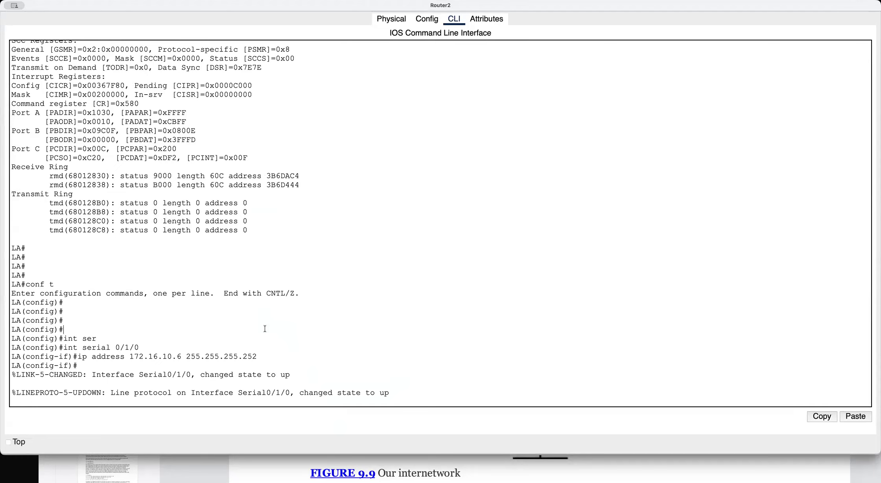
Switch to the LA router's command line and return it from interface configuration to privileged EXEC mode.
key(Return)
key(Return)
key(Return)
key(Return)
key(Return)
key(Return)
key(Return)
key(Return)
key(Return)
key(Return)
key(Return)
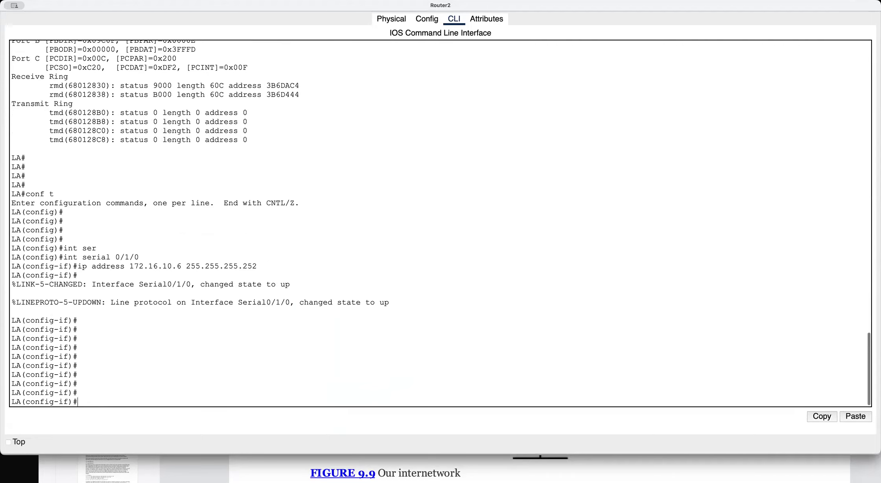
key(ctrl+z)
key(Return)
key(Return)
key(Return)
key(Return)
key(Return)
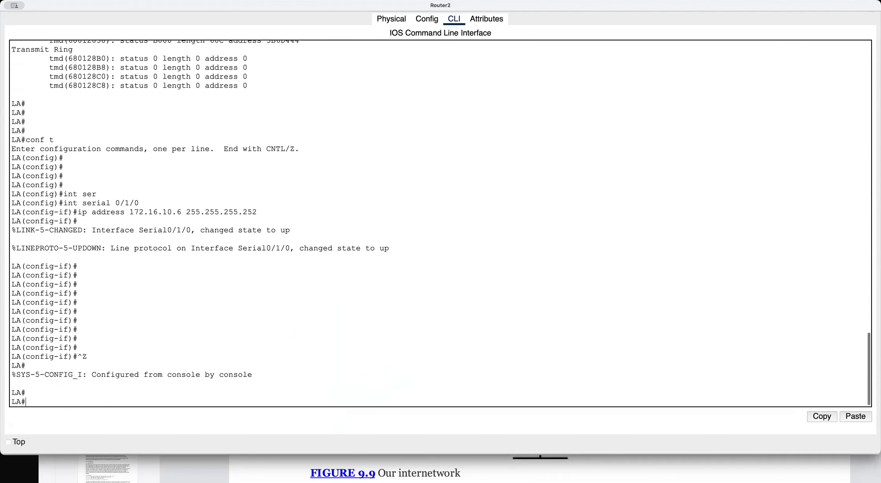
Display the LA router's running configuration and highlight the clock rate line under Serial0/1/0.
text(sho)
key(Tab)
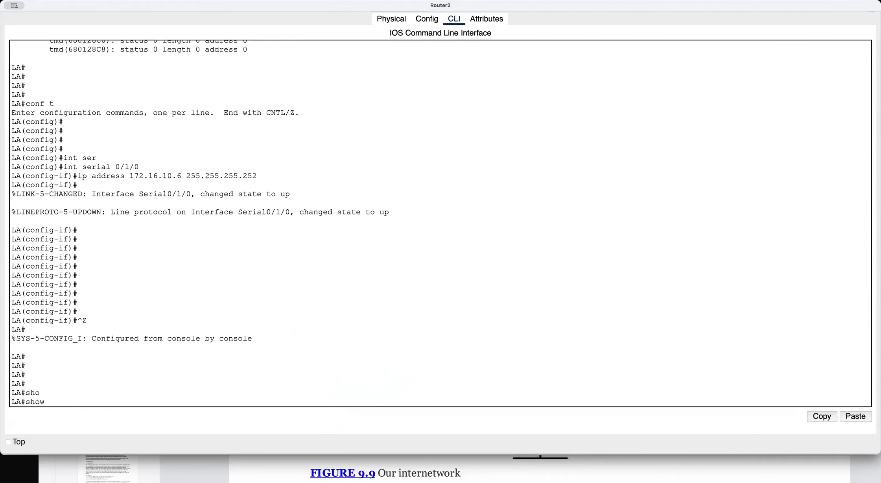
text(runn)
key(Tab)
key(Return)
key(space)
key(space)
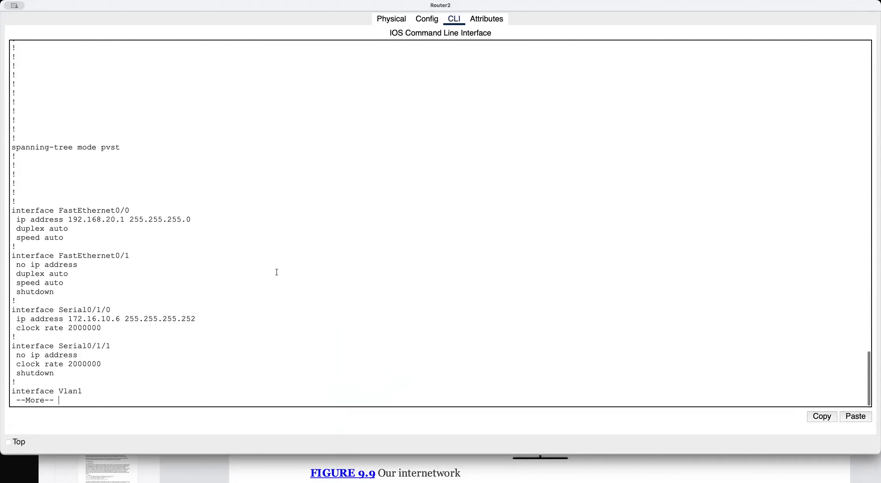
scroll(8, 324, down, 1)
drag(15, 329, 102, 329)
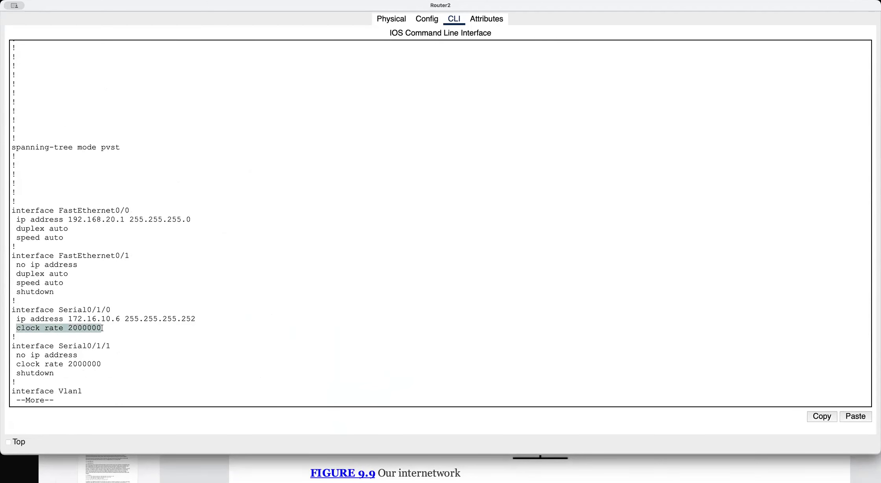
Highlight the clock rate line under Serial0/1/1 and quit the paged running configuration on the LA router.
drag(15, 367, 101, 366)
click(183, 350)
key(q)
key(Return)
key(Return)
key(Return)
key(Return)
key(Return)
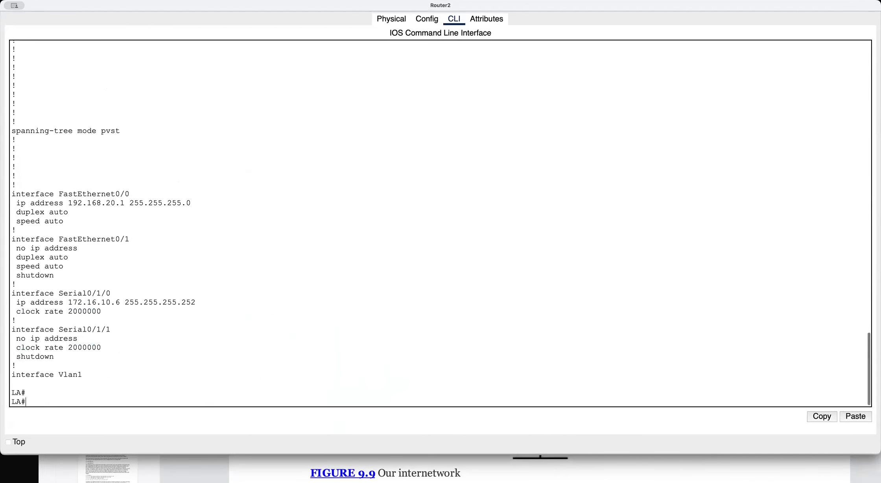
Enter interface configuration mode for serial 0/1/0 on the LA router.
text(conf t)
key(Return)
key(Return)
key(Return)
key(Return)
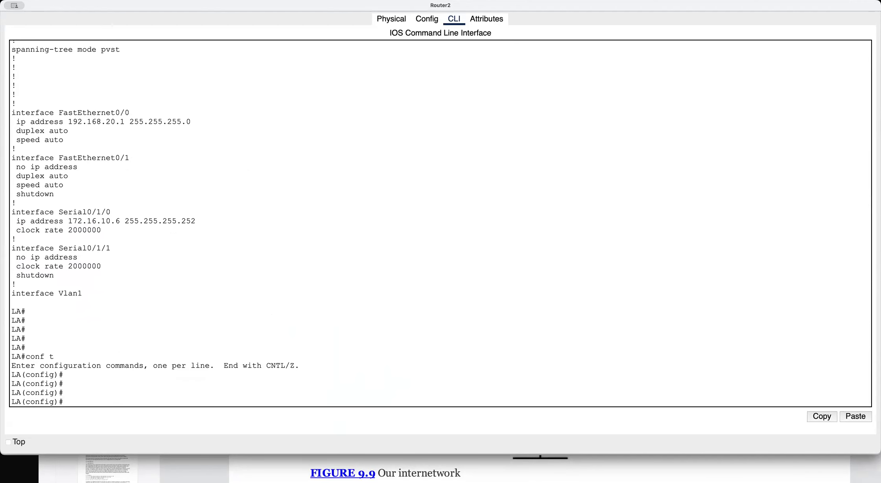
text(int ser)
key(Tab)
text(0/1/0)
key(Return)
Try to remove the clock rate from LA's serial 0/1/0 interface.
text(no c)
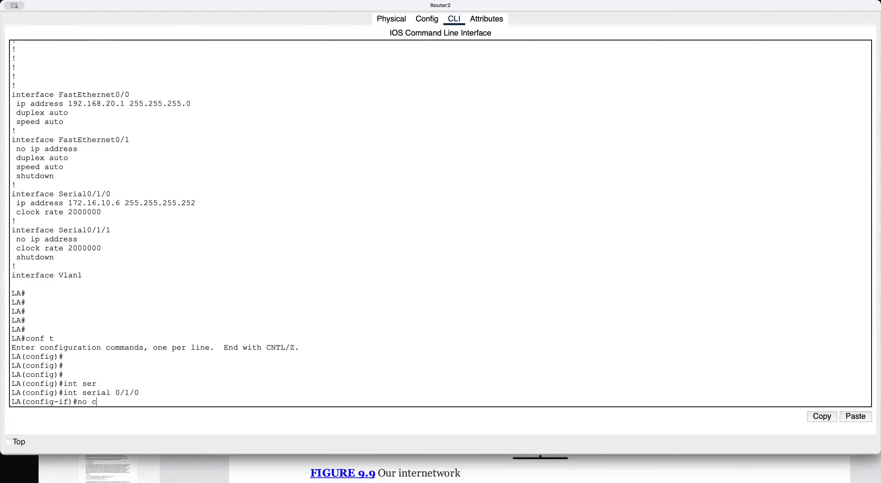
text(lock)
key(Tab)
text(r)
key(Tab)
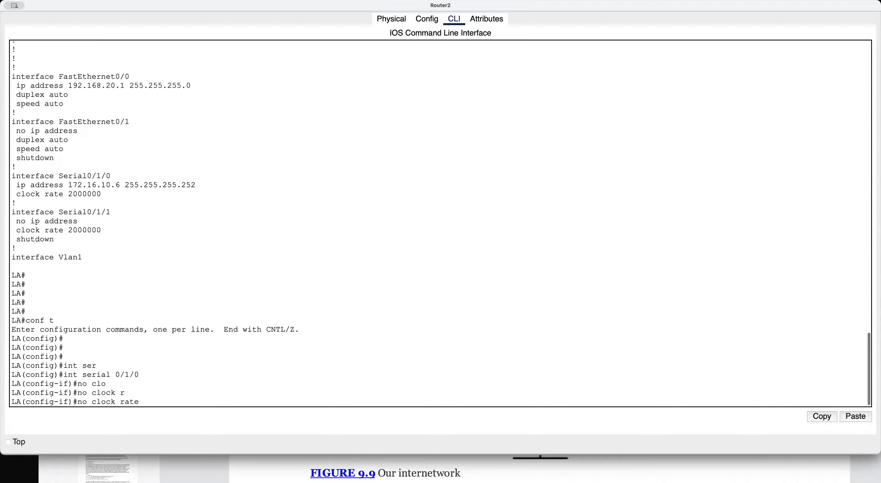
key(Return)
key(Return)
key(Return)
key(Return)
key(Return)
key(Return)
Shut down LA's serial 0/1/0 interface, re-enable it, and return to privileged EXEC mode.
text(sh)
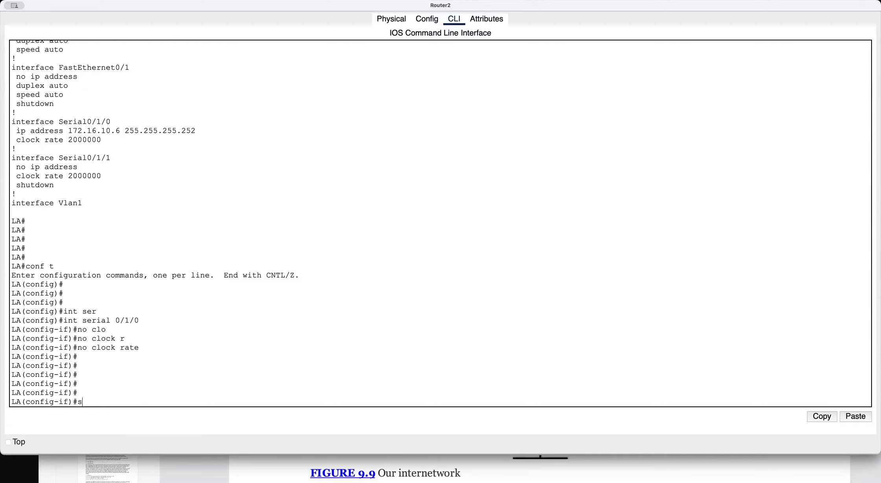
key(Return)
key(Return)
text(no sh)
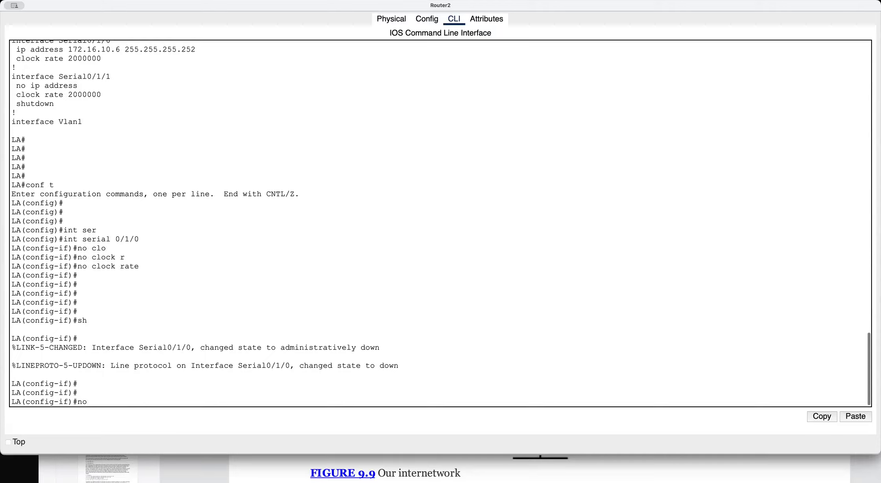
key(Tab)
key(Return)
key(Return)
key(Return)
key(ctrl+z)
key(Return)
key(Return)
key(Return)
key(Return)
key(Return)
key(Return)
key(Return)
key(Return)
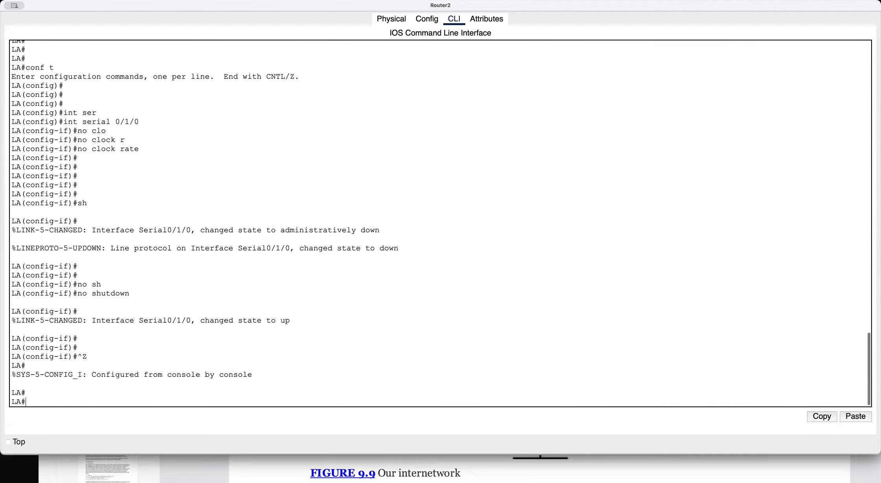
Display the brief IP interface summary on the LA router.
text(sho)
key(Tab)
text(p)
key(BackSpace)
text(ip int)
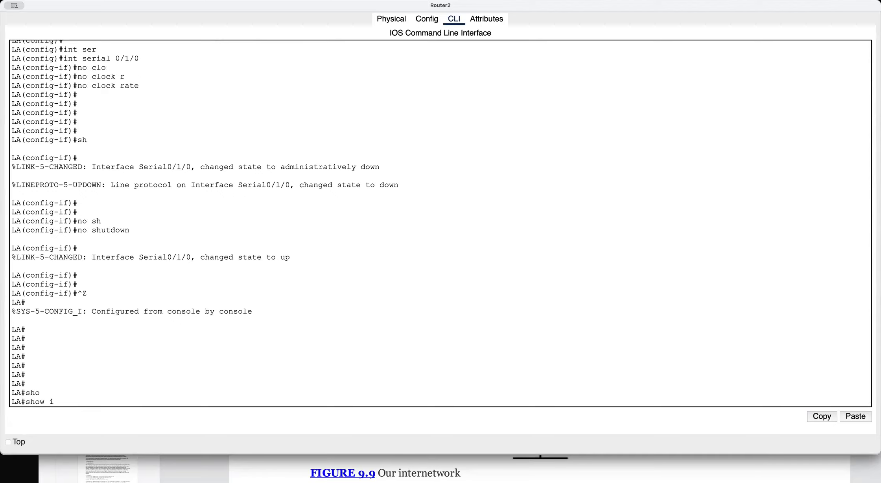
key(Tab)
text(bri)
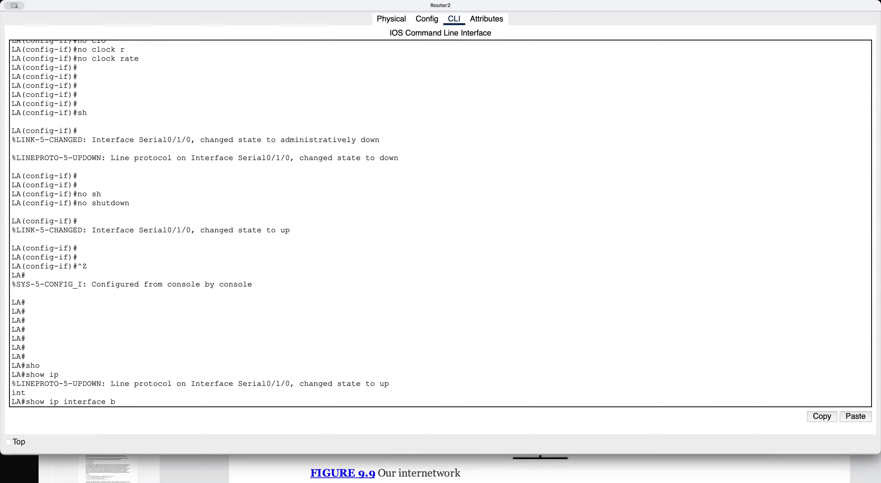
key(Tab)
key(Return)
key(Return)
key(Return)
key(Return)
key(Return)
Show the controller details for serial 0/1/0 on the LA router through the end of the output.
text(sho)
key(Tab)
text(con)
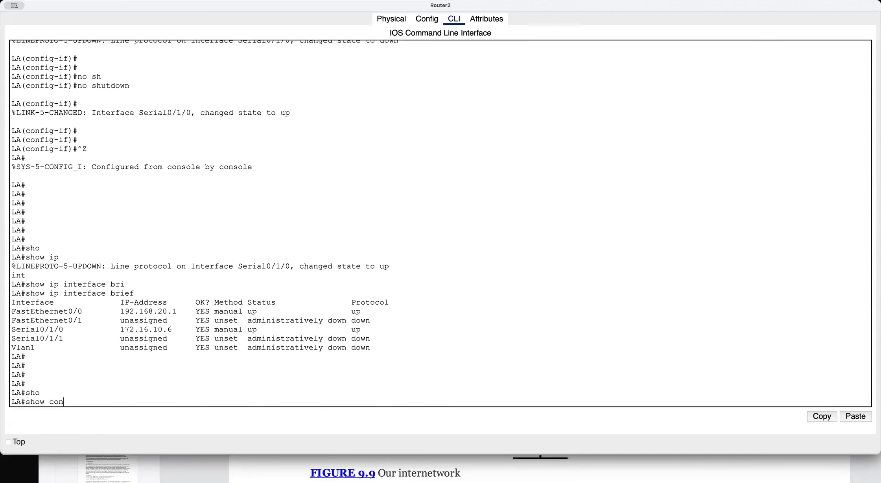
key(Tab)
text(ser)
key(Tab)
text(0/1/0)
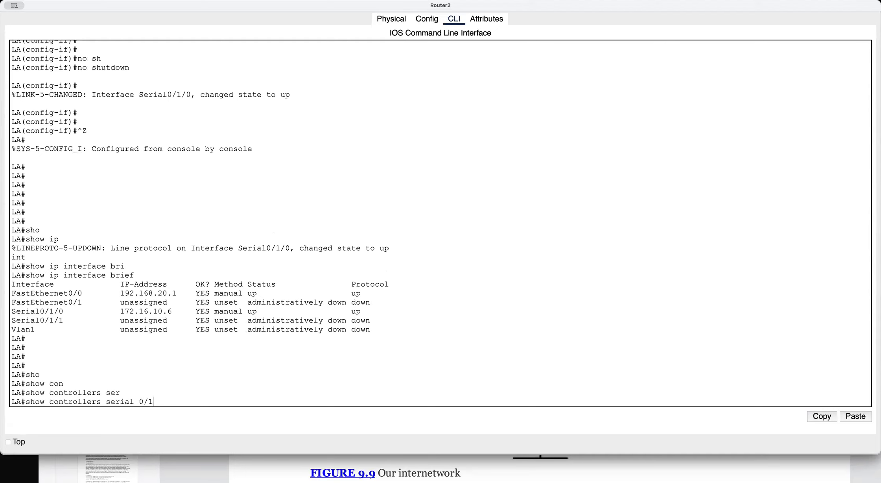
key(Return)
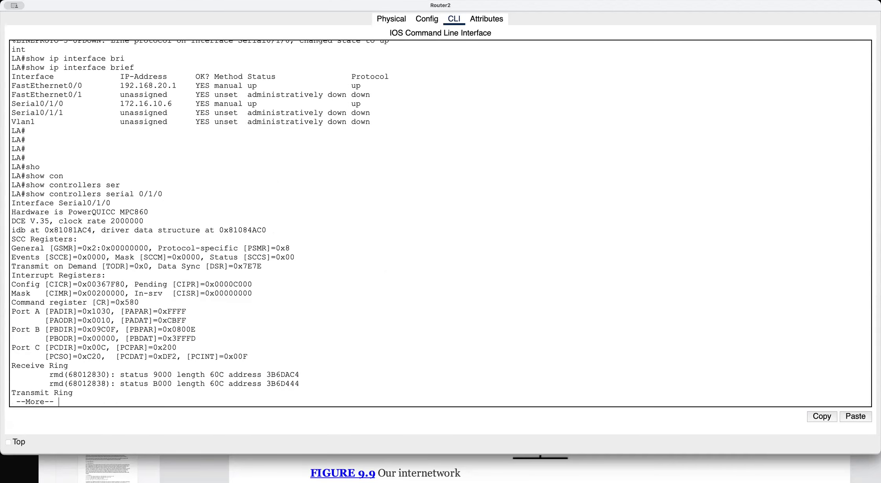
key(space)
key(Return)
key(Return)
key(Return)
Display the LA router's running configuration and review the clock rate under Serial0/1/0.
text(sh)
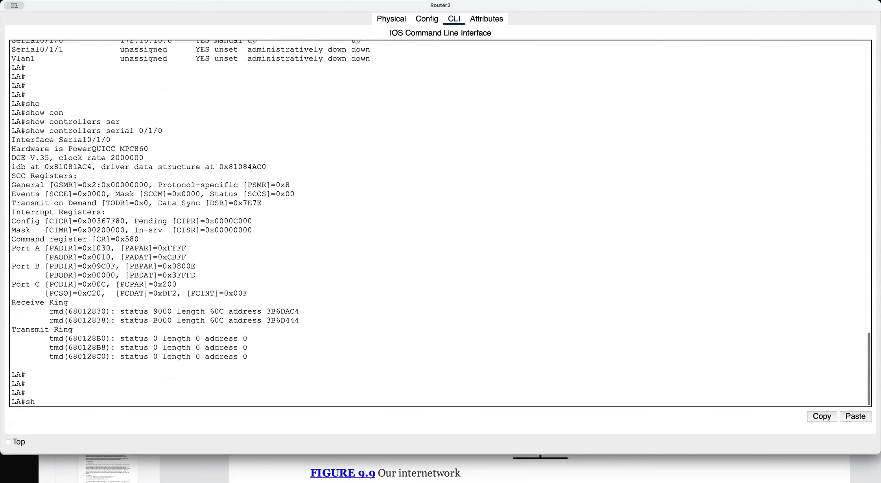
text(o)
key(Tab)
text(runn)
key(Tab)
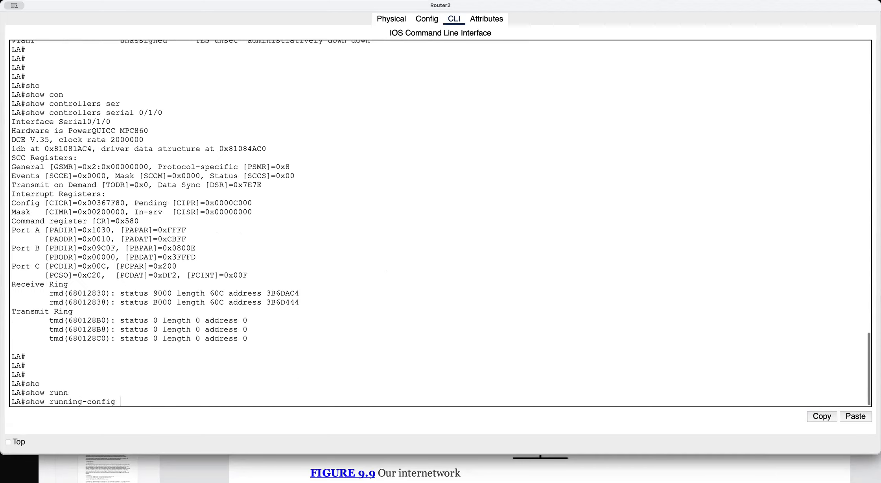
key(Return)
key(space)
key(space)
scroll(205, 222, up, 3)
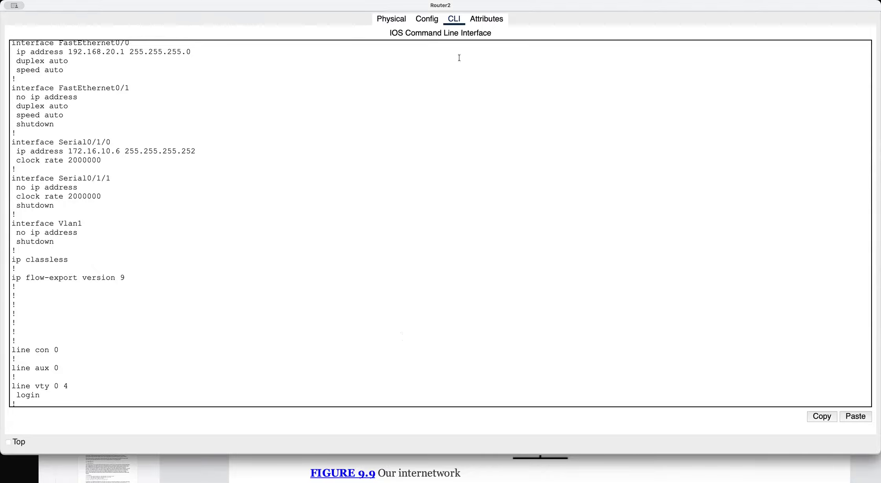
scroll(23, 68, down, 1)
scroll(23, 67, up, 2)
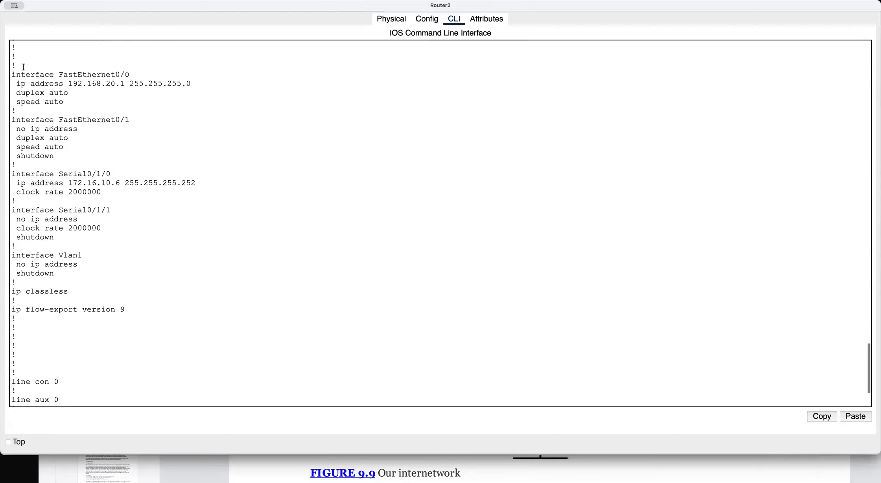
Switch to the CORP router's command line and page through the remaining controller output to the prompt.
click(23, 67)
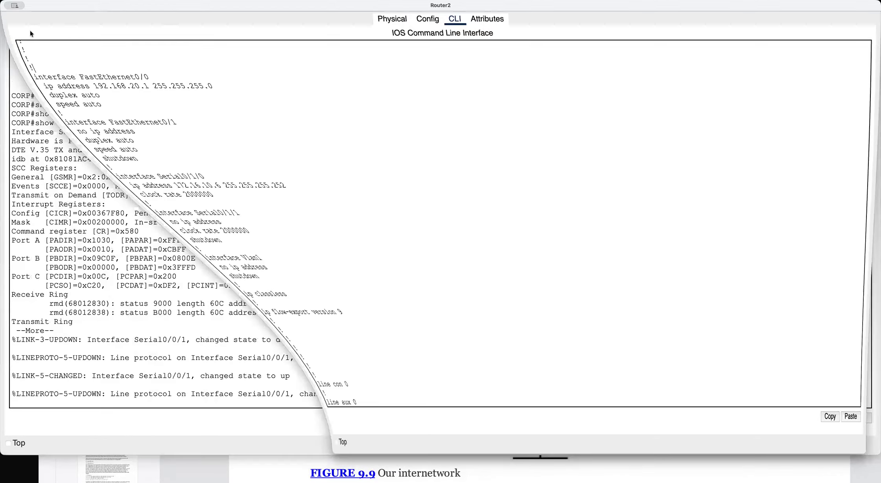
key(Return)
key(Return)
key(Return)
key(Return)
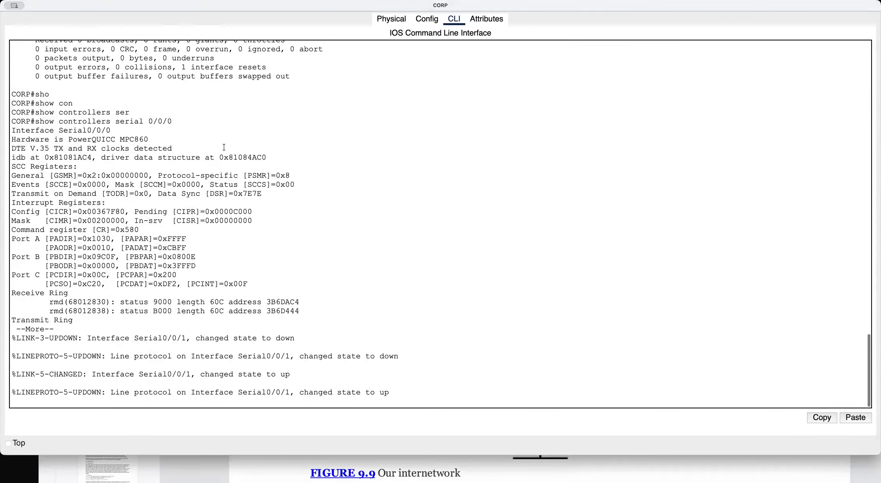
key(Return)
key(Return)
key(Return)
key(Return)
key(Return)
key(Return)
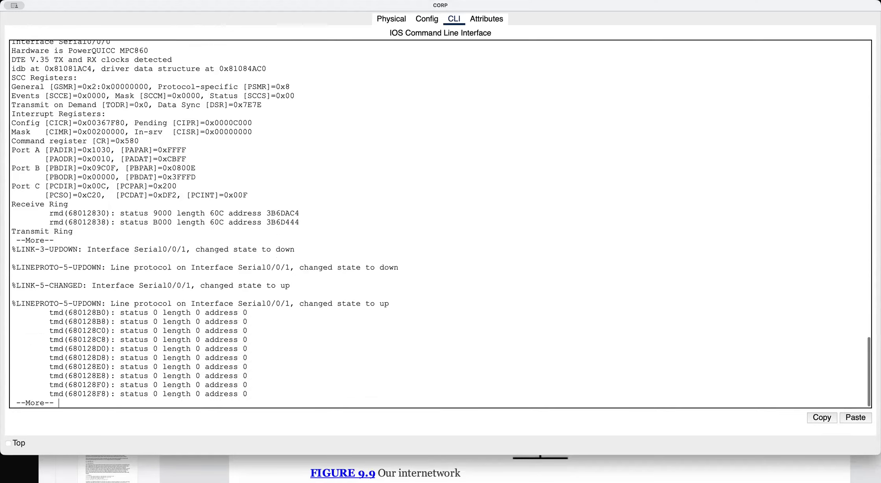
key(Return)
key(Return)
key(Return)
key(Return)
key(Return)
key(Return)
key(Return)
key(Return)
Enter interface configuration mode for serial 0/0/0 on the CORP router.
text(conf t)
key(Return)
key(Return)
key(Return)
key(Return)
text(in)
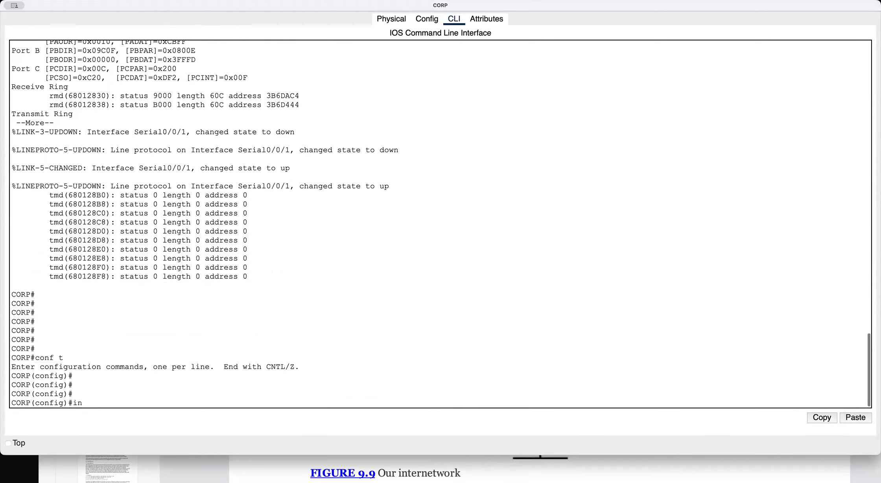
text(t ser)
key(Tab)
text(0/)
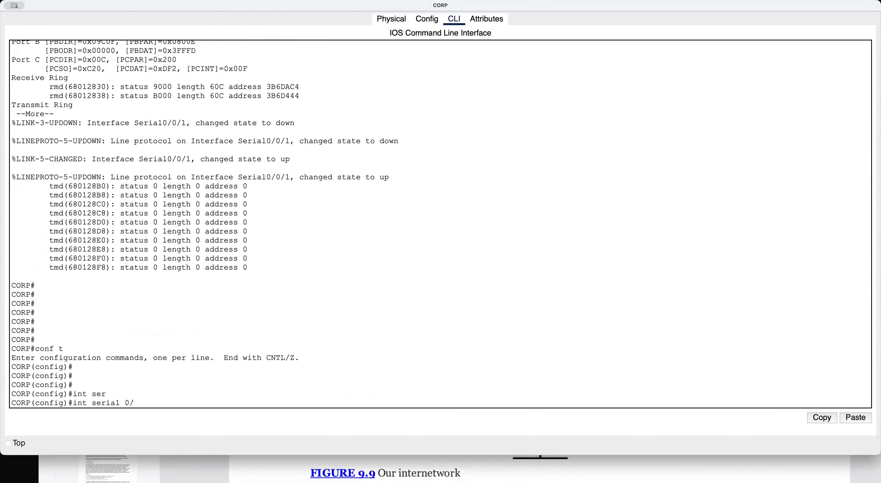
text(0/0)
key(Return)
Set the clock rate of CORP's serial 0/0/0 interface to 64000.
text(clo)
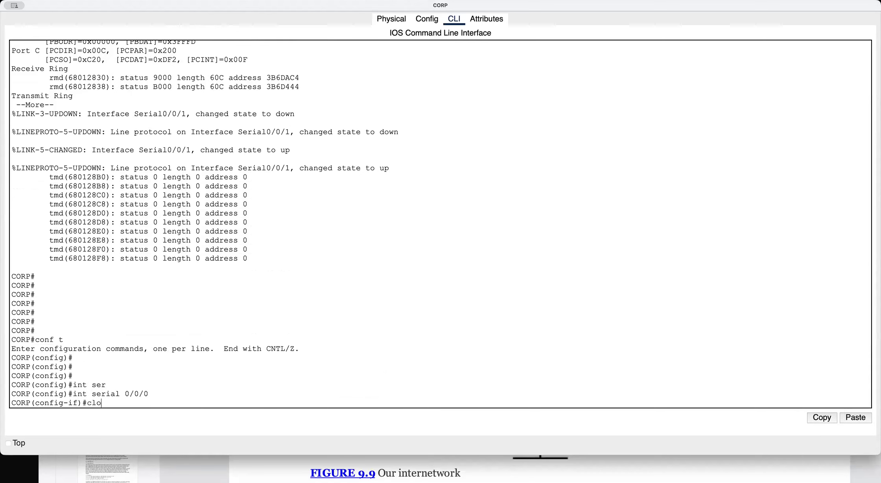
key(Tab)
text(ra)
key(Tab)
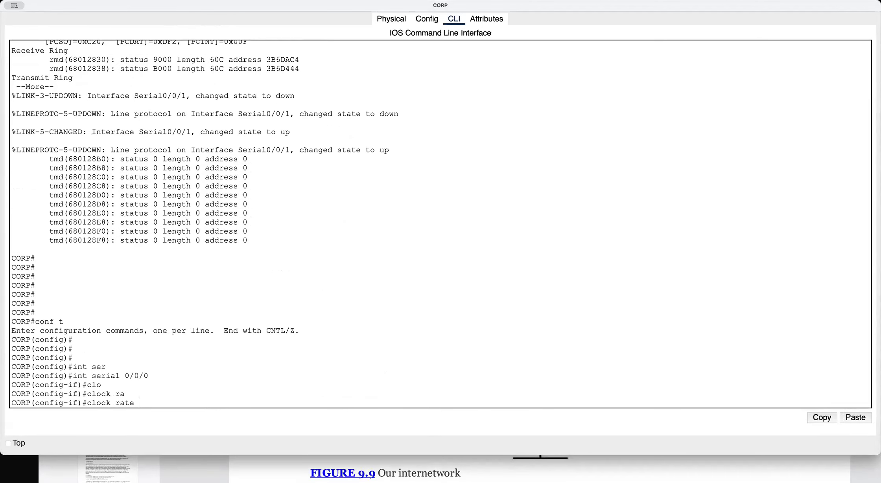
text(64000)
key(Return)
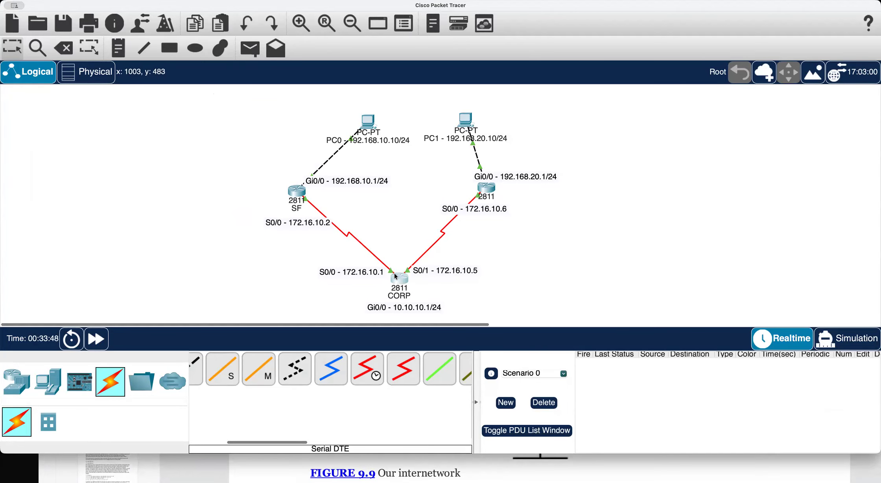
Check the study guide's Figure 9.9 internetwork diagram and examine the serial links in the Packet Tracer topology.
key(super+Tab)
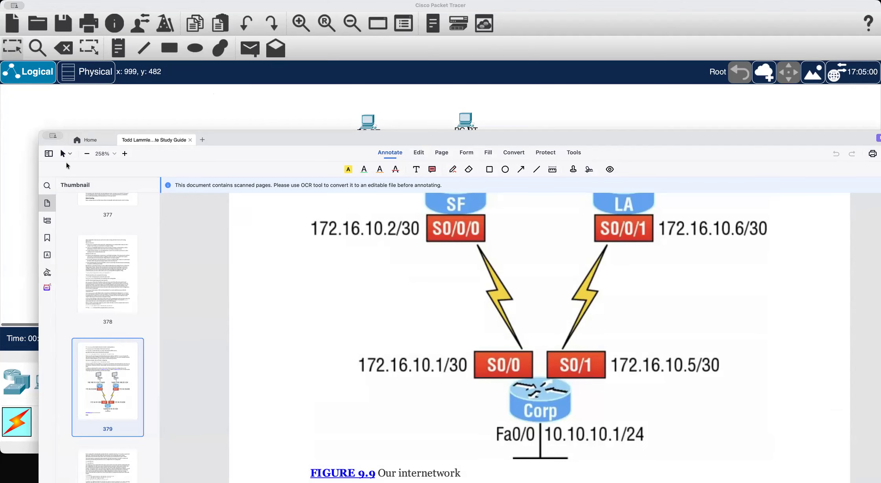
key(super+Tab)
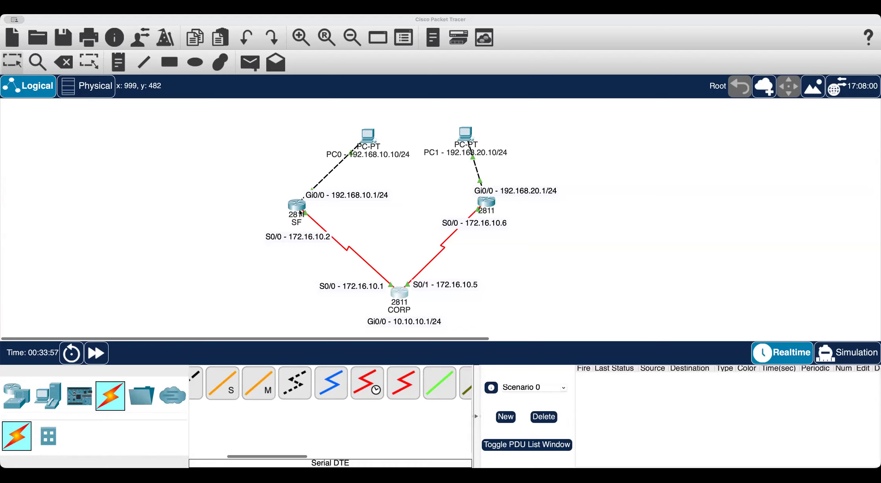
scroll(300, 213, down, 2)
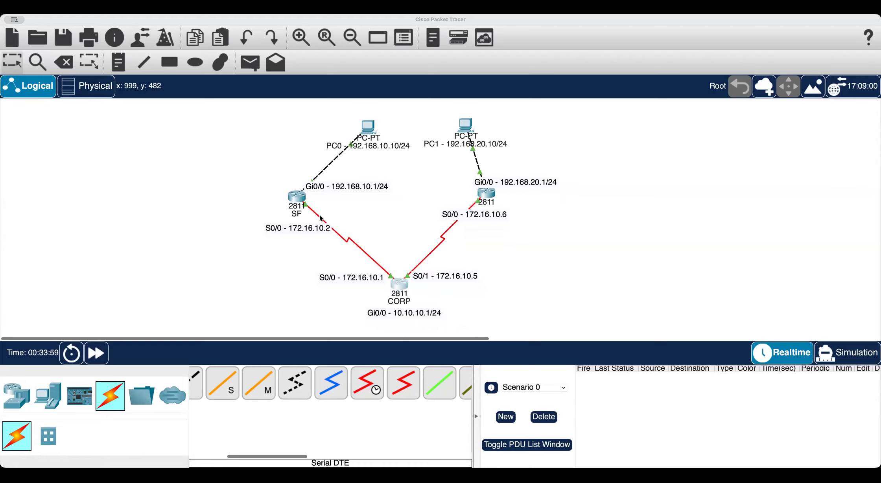
scroll(321, 219, up, 1)
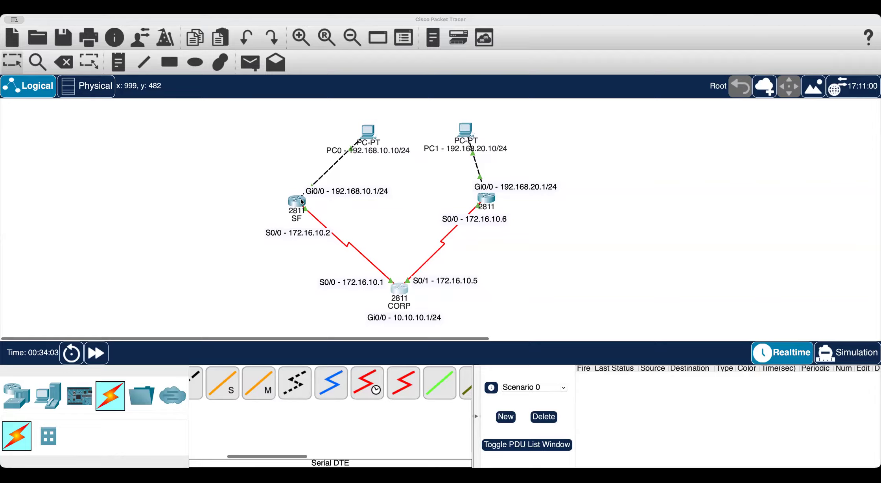
scroll(302, 202, down, 1)
scroll(302, 202, down, 5)
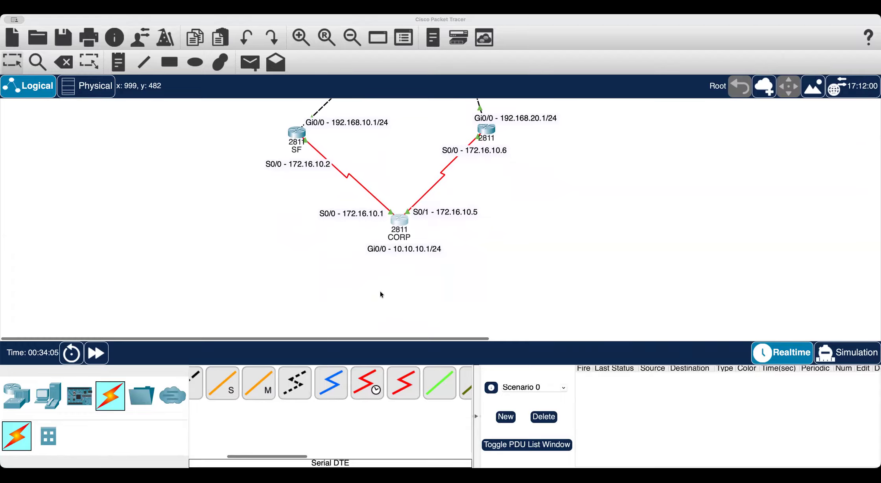
scroll(362, 181, down, 1)
scroll(362, 181, up, 5)
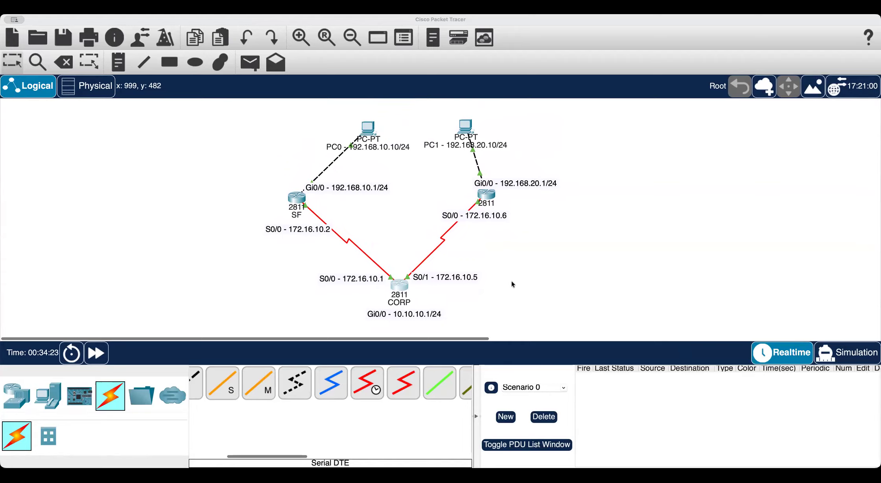
scroll(512, 284, right, 1)
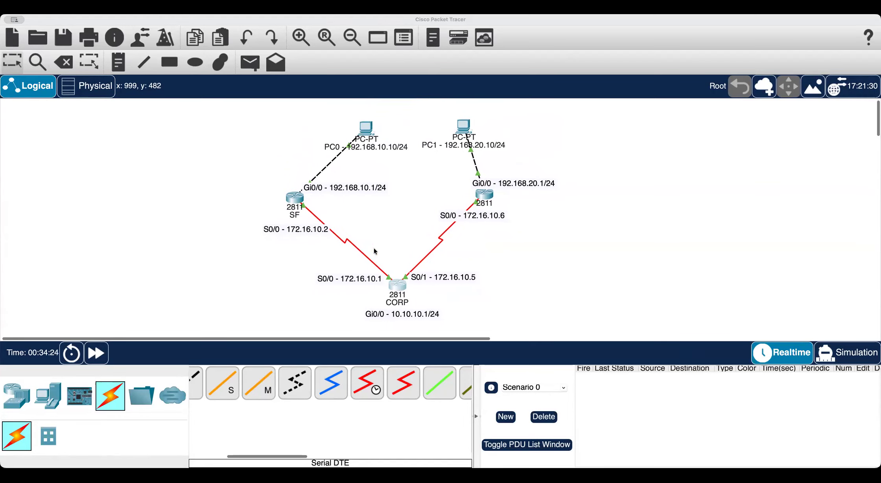
Delete both serial links connecting the CORP router to the SF and LA routers, keeping the CORP router itself.
click(65, 60)
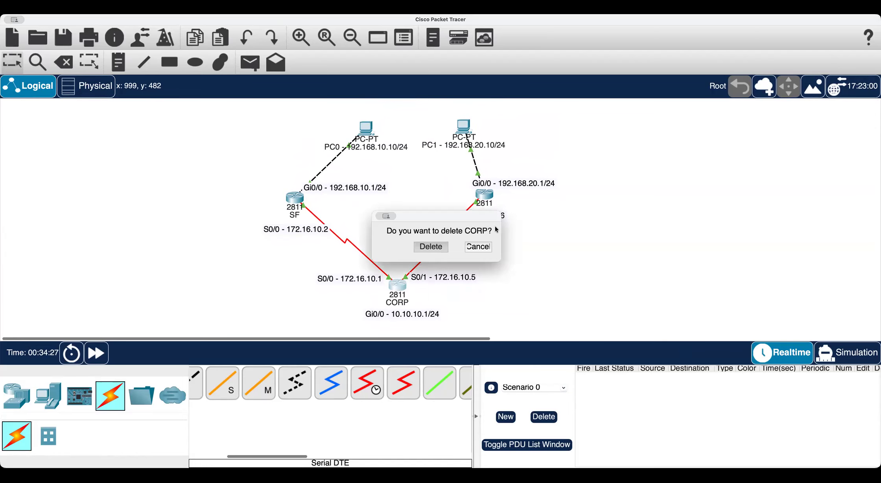
click(478, 247)
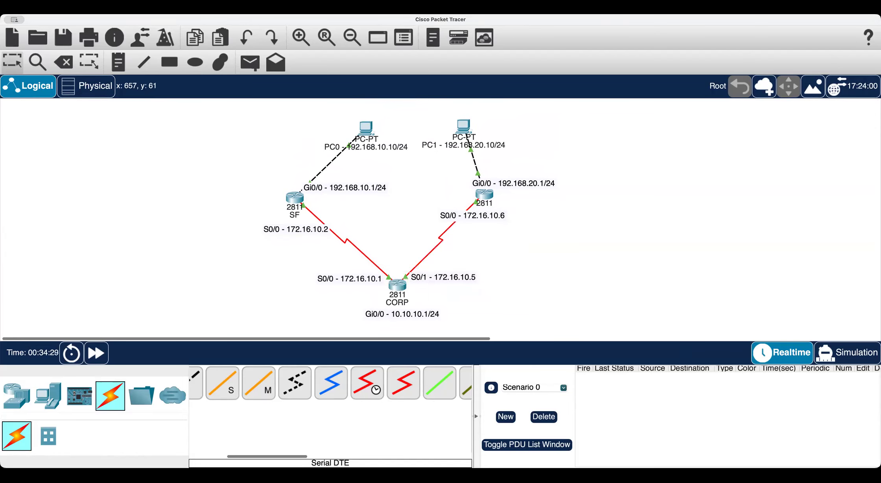
click(63, 62)
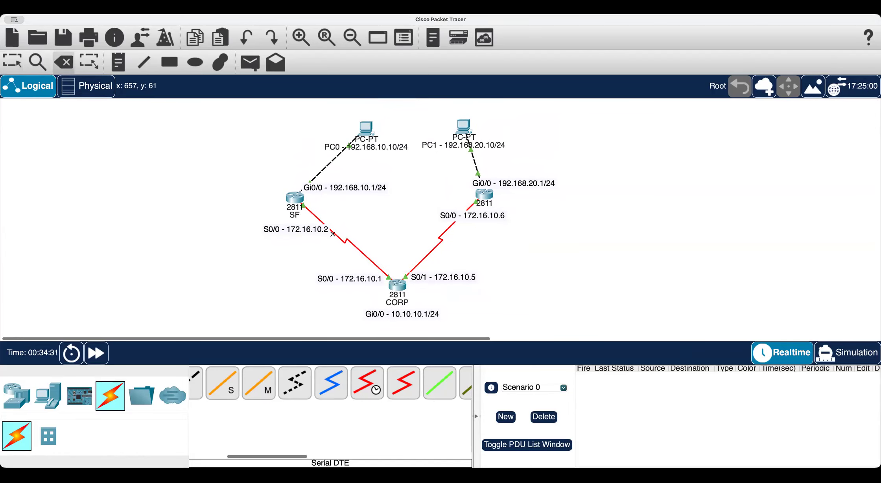
click(351, 243)
click(442, 233)
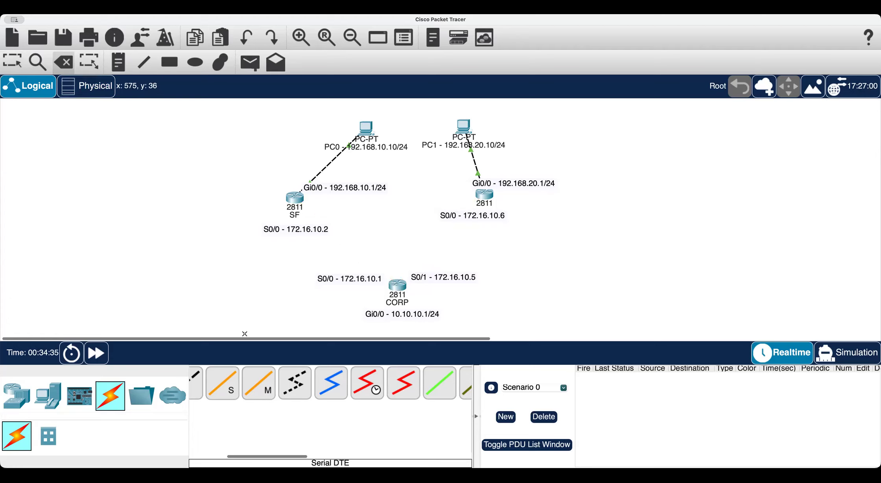
Connect SF's Serial0/1/0 port to CORP's Serial0/0/0 port with a Serial DTE cable.
click(403, 383)
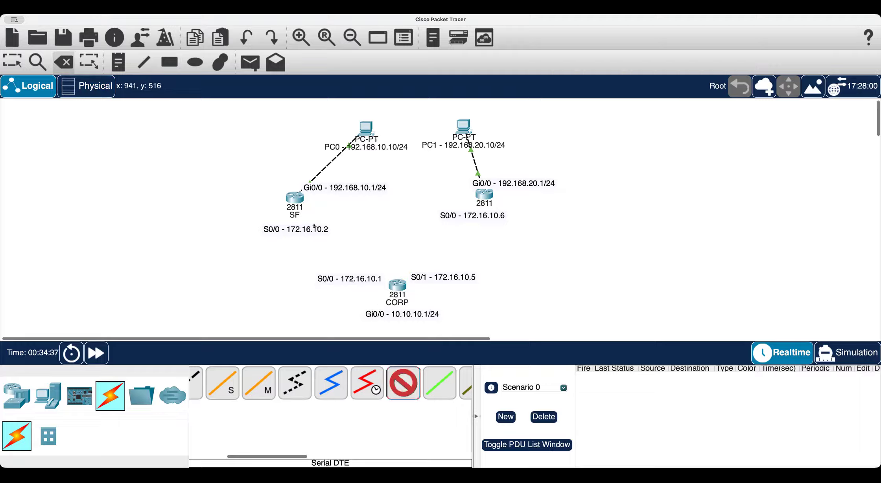
click(301, 199)
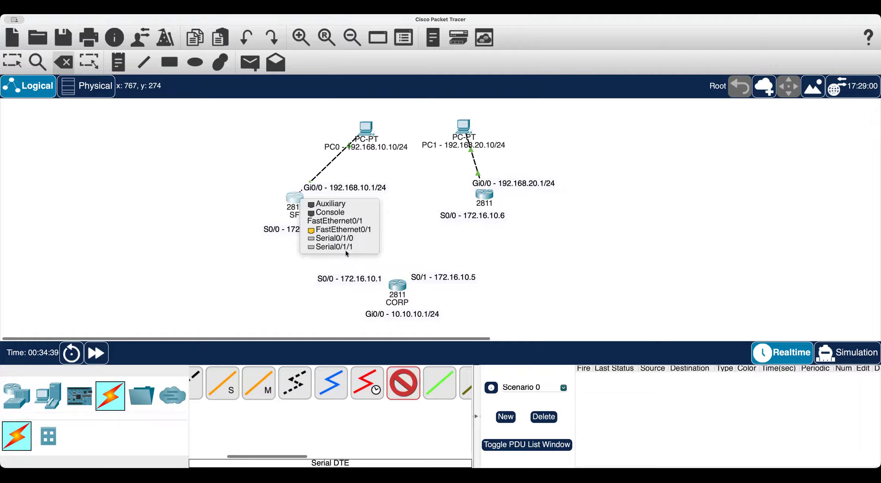
click(334, 238)
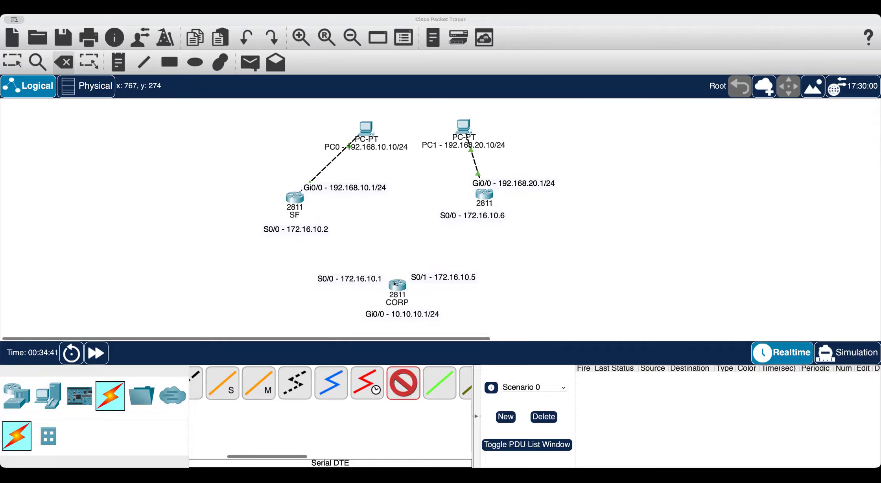
click(395, 284)
click(435, 320)
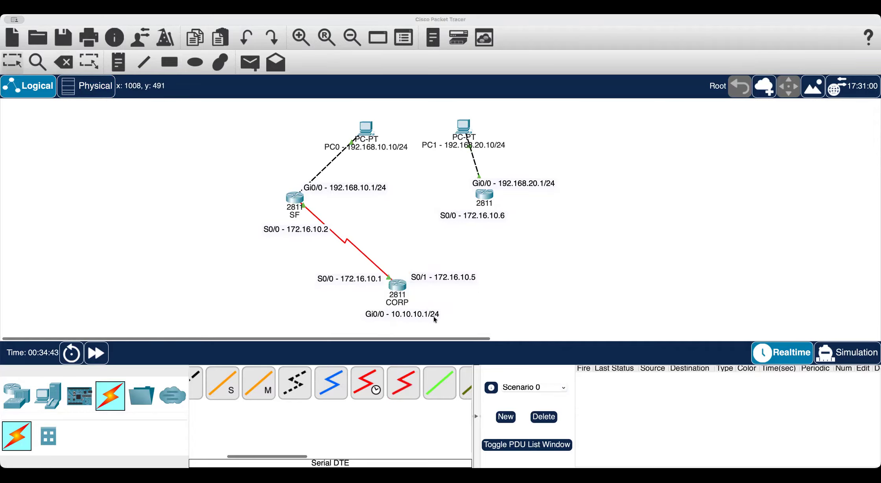
Connect the LA router's Serial0/1/0 port to CORP's Serial0/0/1 port with a Serial DTE cable.
click(410, 387)
click(487, 201)
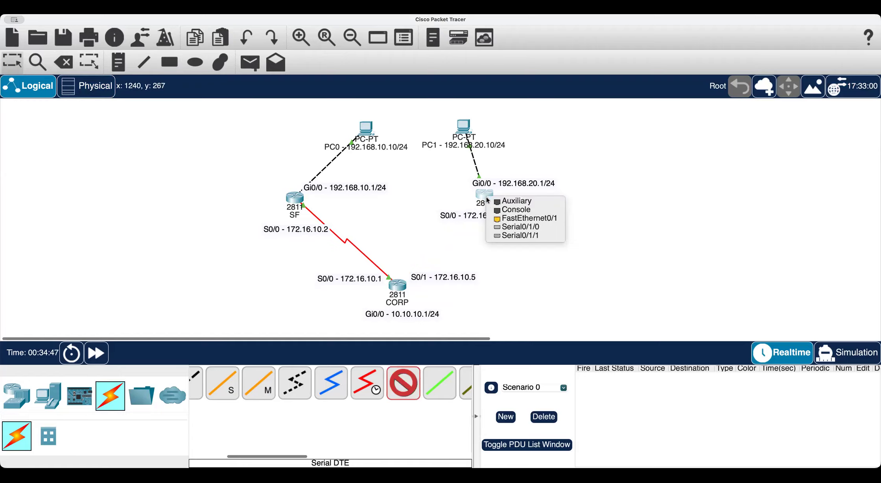
click(520, 228)
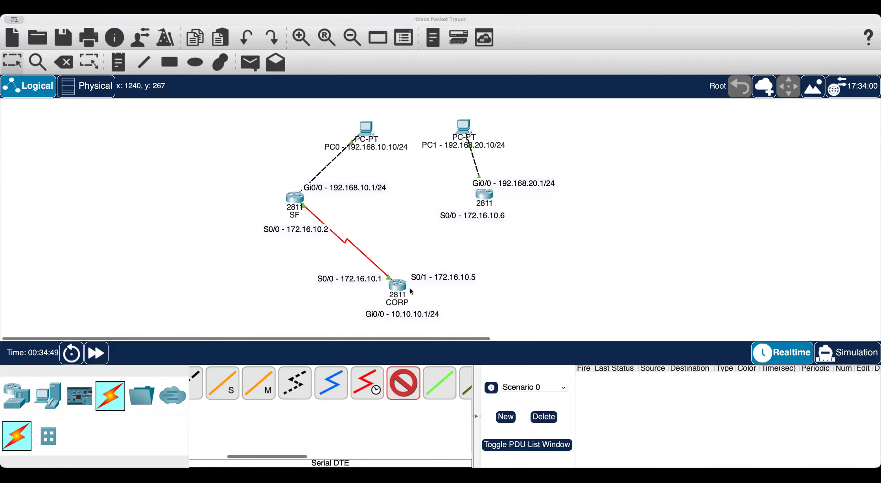
click(402, 287)
click(441, 327)
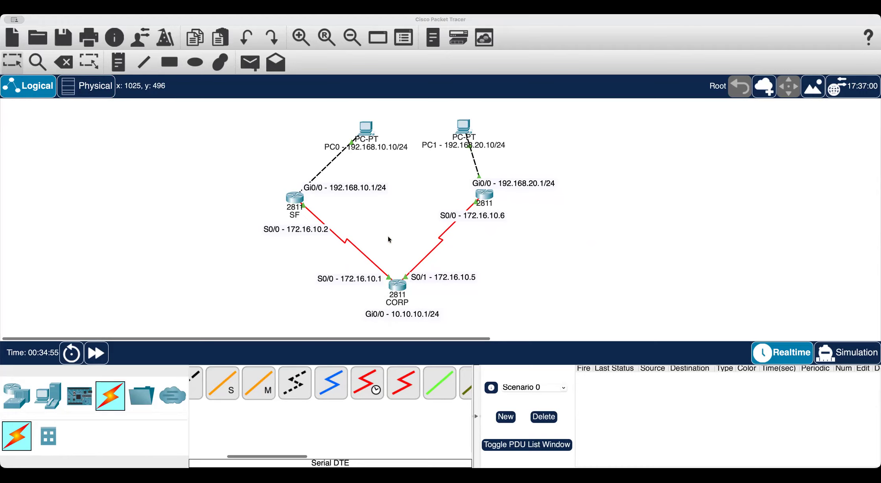
Append /30 to the serial address labels of the SF and LA routers, making them 172.16.10.2/30 and 172.16.10.6/30.
click(312, 232)
click(333, 228)
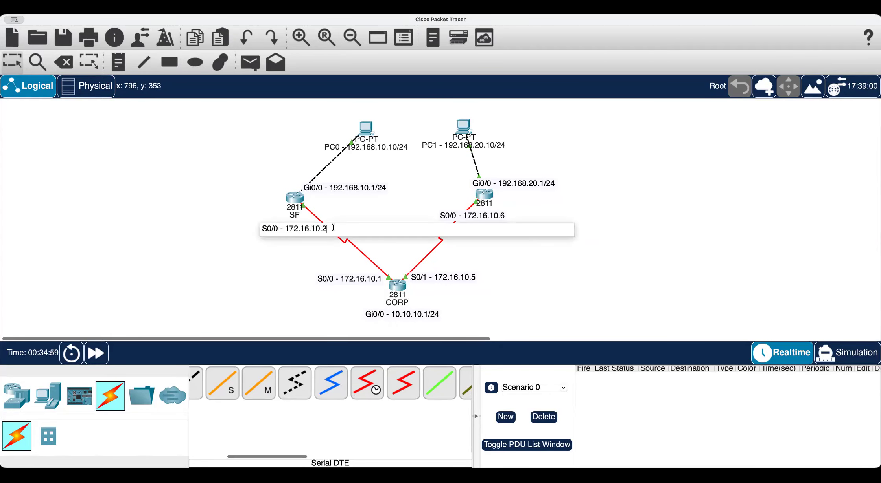
text(/30)
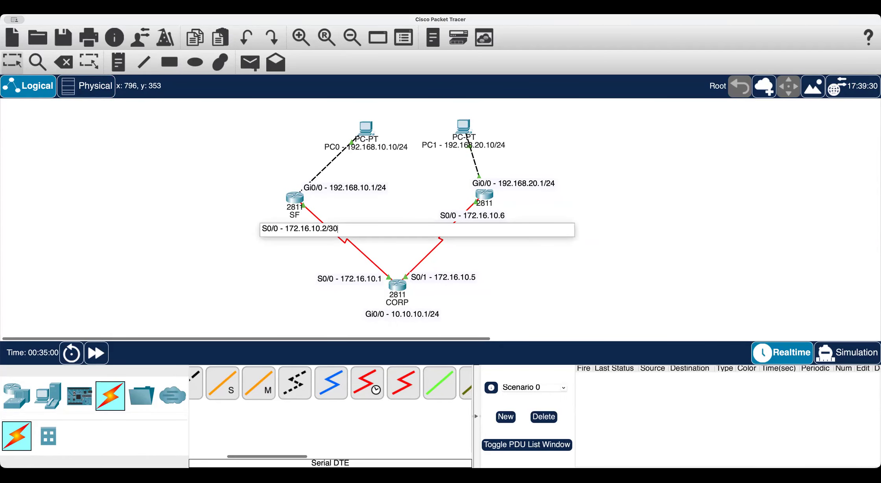
click(488, 218)
key(End)
text(/)
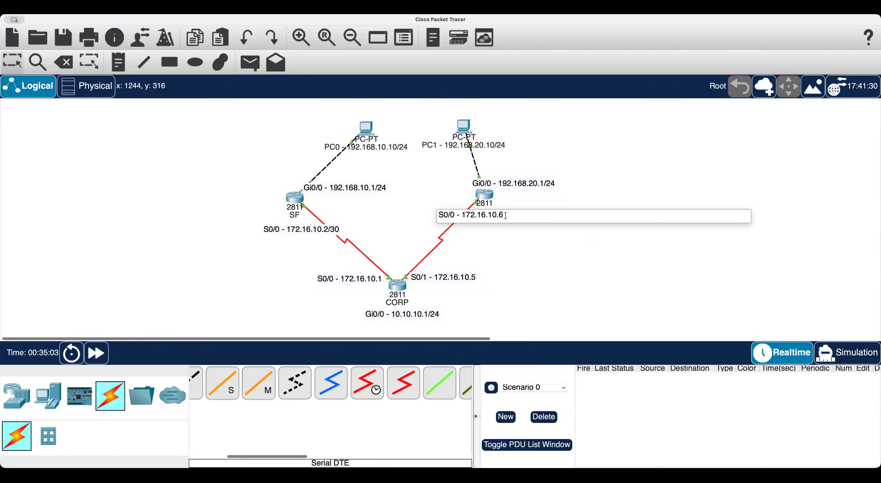
text(30)
key(Return)
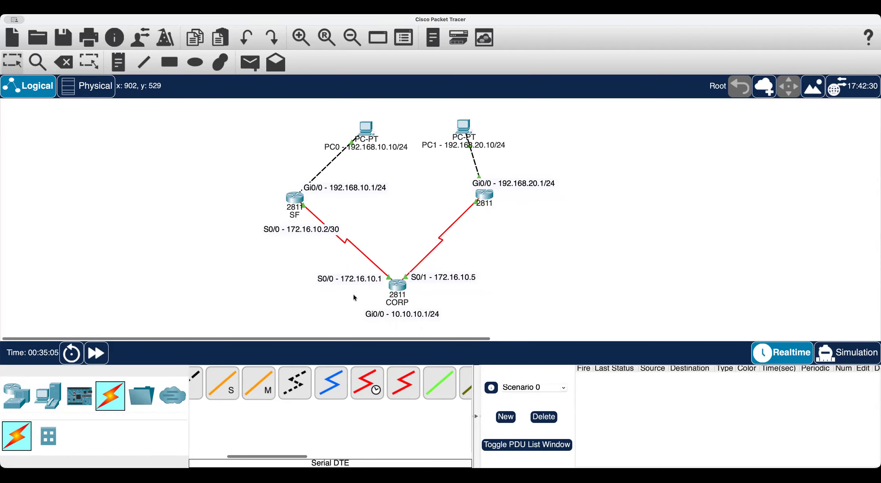
Append /30 to CORP's two serial labels so they read S0/0 - 172.16.10.1/30 and S0/1 - 172.16.10.5/30.
click(363, 283)
key(Delete)
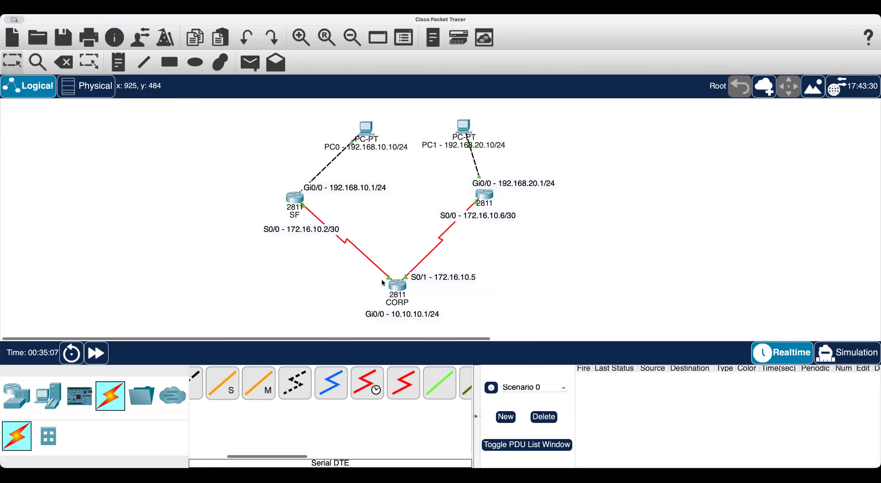
text(/30)
key(Return)
double_click(440, 277)
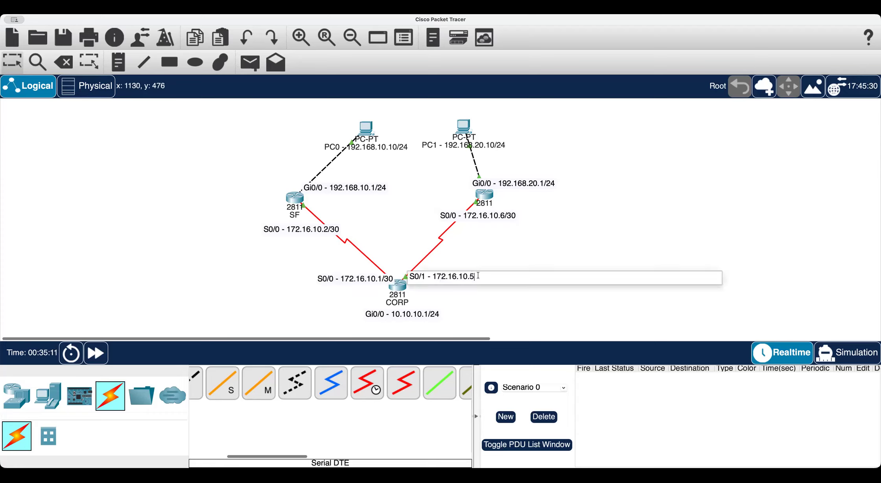
text(/30)
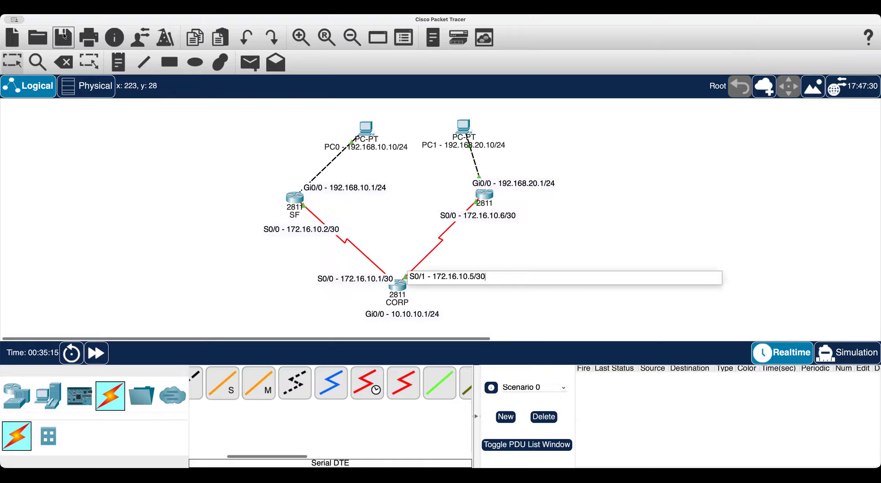
click(592, 226)
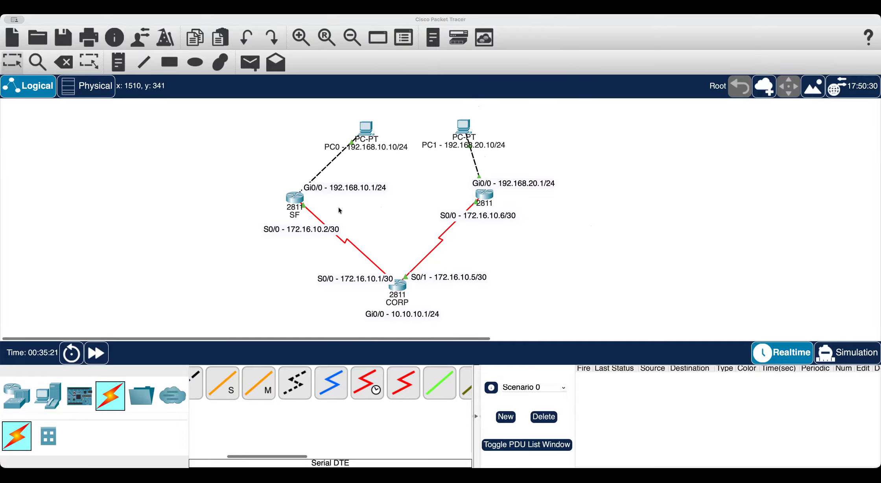
Open the SF router's command line and leave interface configuration for privileged EXEC mode.
scroll(337, 254, down, 1)
scroll(337, 254, down, 2)
scroll(337, 254, up, 2)
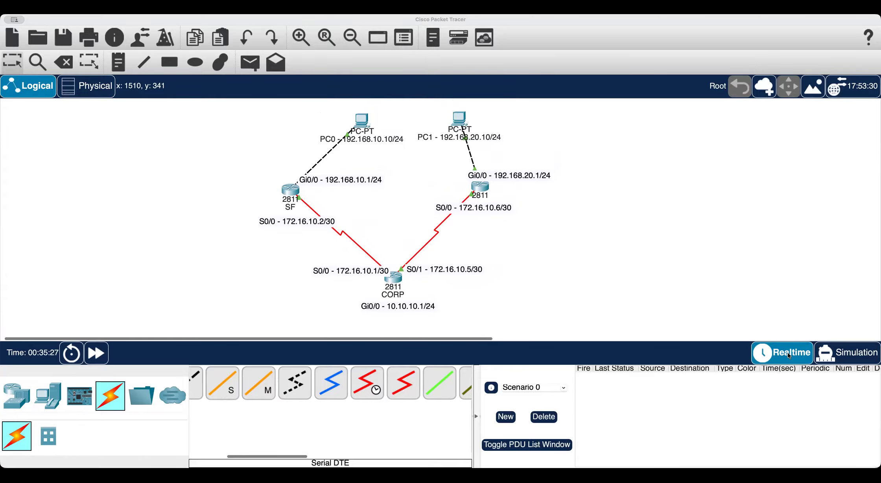
click(291, 194)
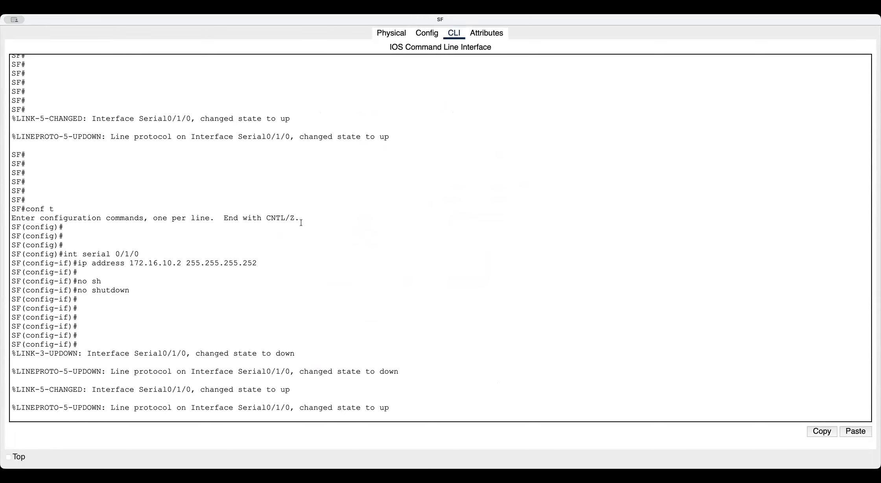
key(Return)
key(Return)
key(Return)
key(Return)
key(Return)
key(Return)
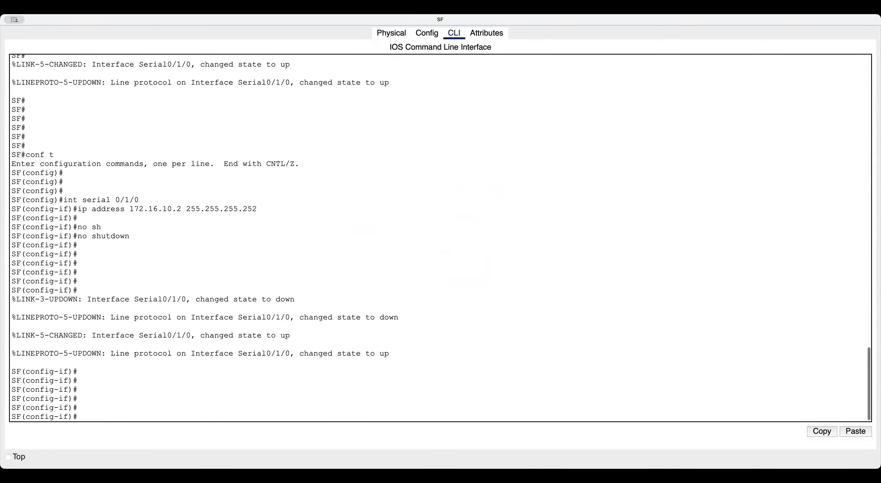
key(ctrl+z)
key(Return)
key(Return)
key(Return)
key(Return)
Run show controllers serial 0/1/0 on SF and page through its output to check the cable type.
text(sho)
key(Tab)
text(con)
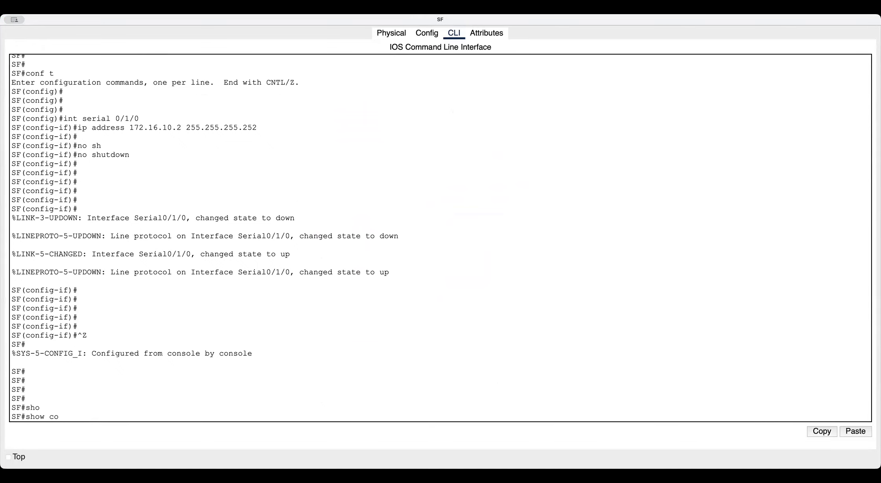
key(Tab)
text(ser)
key(Tab)
text(0)
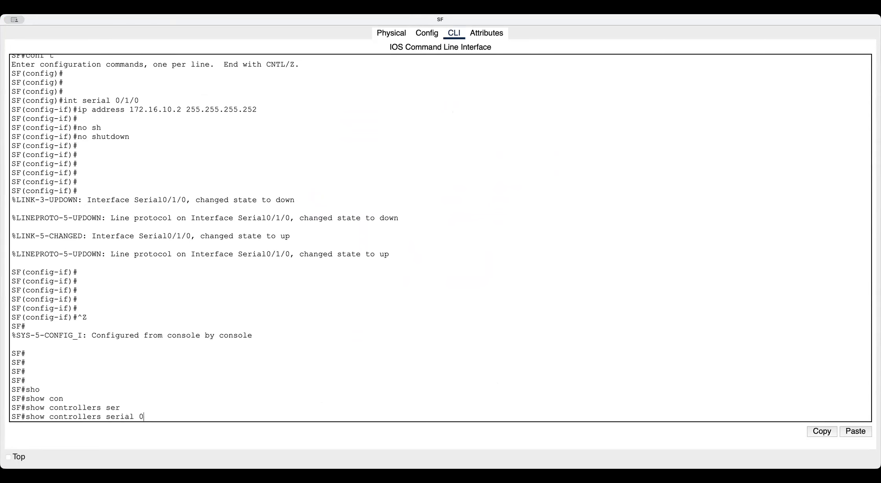
text(/1/0)
key(Return)
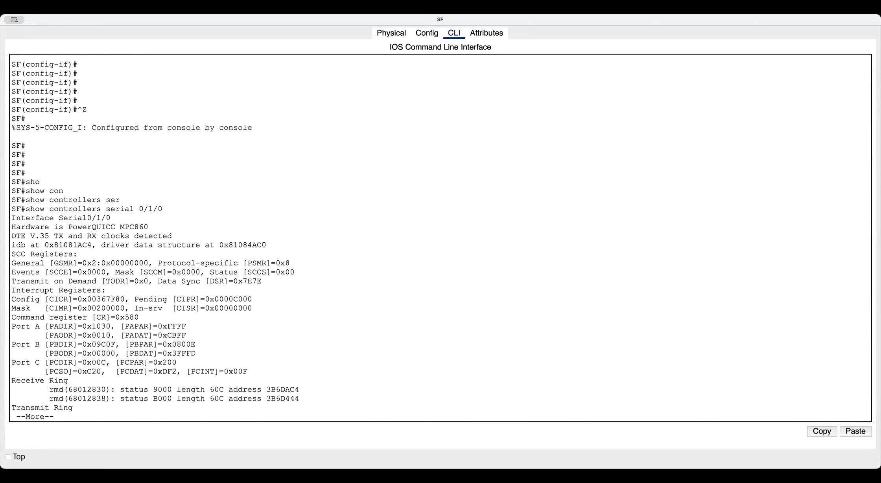
key(space)
key(space)
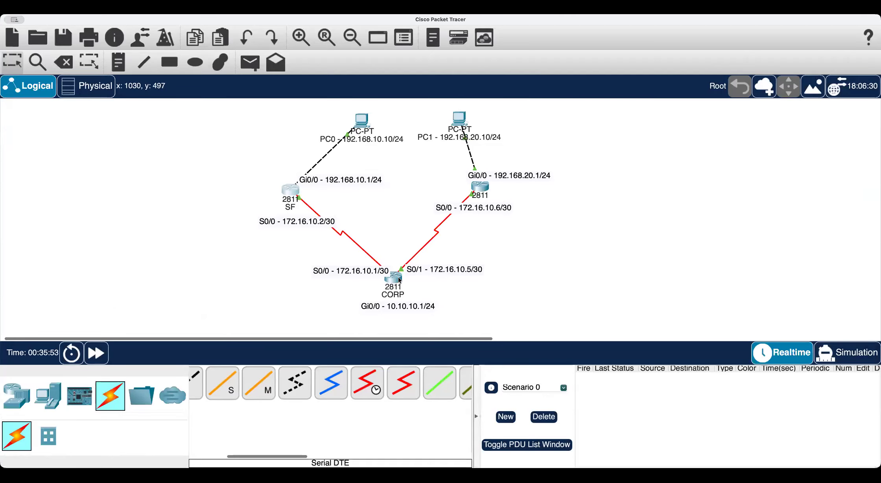
Open the CORP router's command line and leave interface configuration for privileged EXEC mode.
click(399, 280)
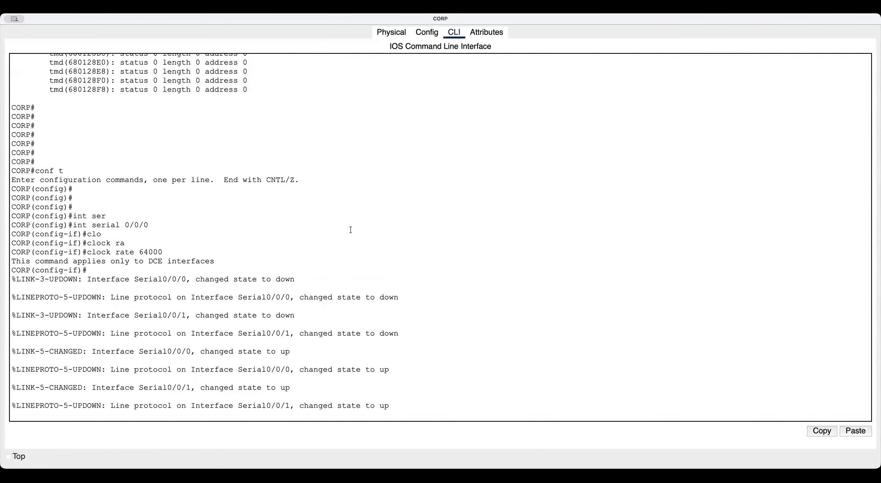
key(Return)
key(Return)
key(Return)
key(Return)
key(Return)
key(Return)
key(Return)
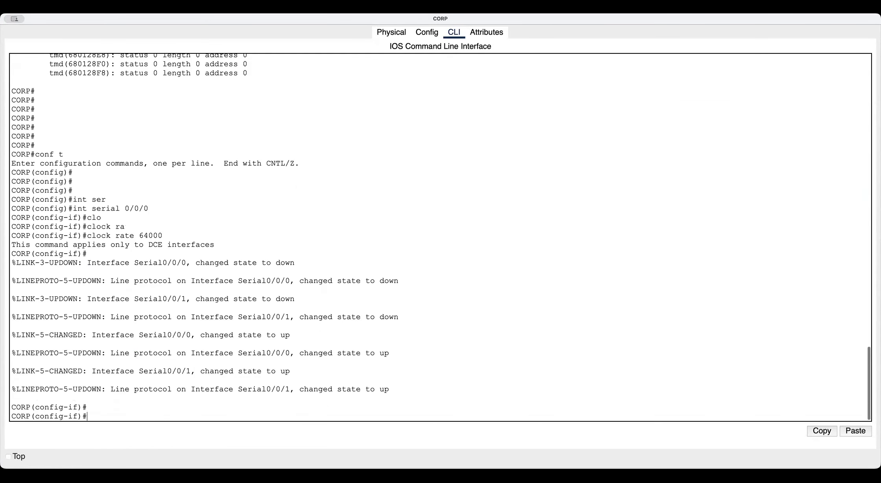
key(ctrl+z)
key(Return)
key(Return)
key(Return)
key(Return)
key(Return)
key(Return)
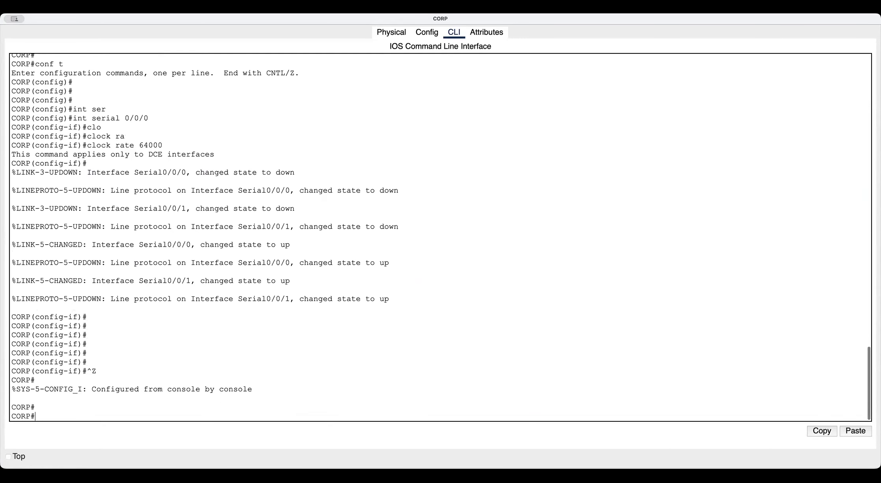
Run show controllers serial 0/0/0 on CORP to check the interface's cable type and clock rate.
text(sho)
key(Tab)
text(con)
key(Tab)
text(s)
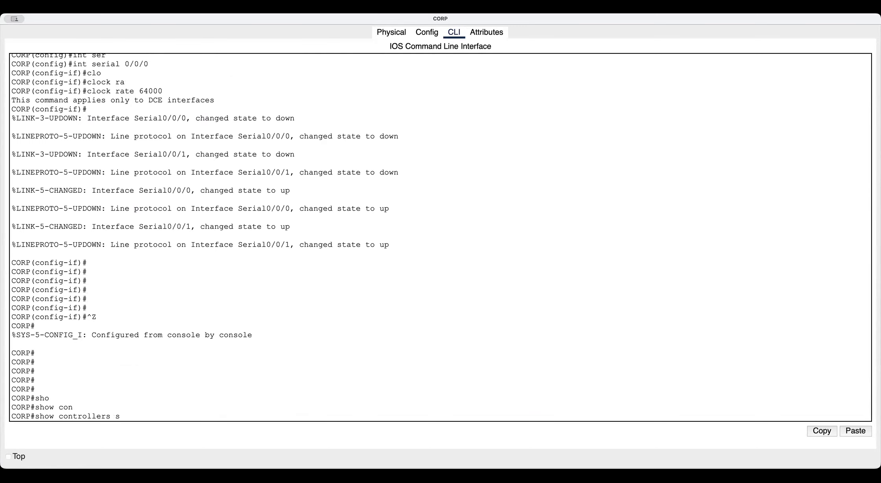
text(er)
key(Tab)
text(0/0/0)
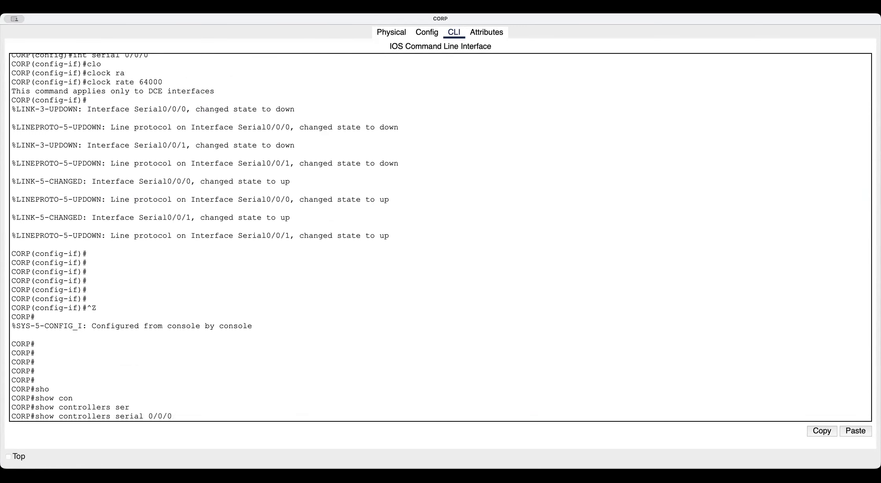
key(Return)
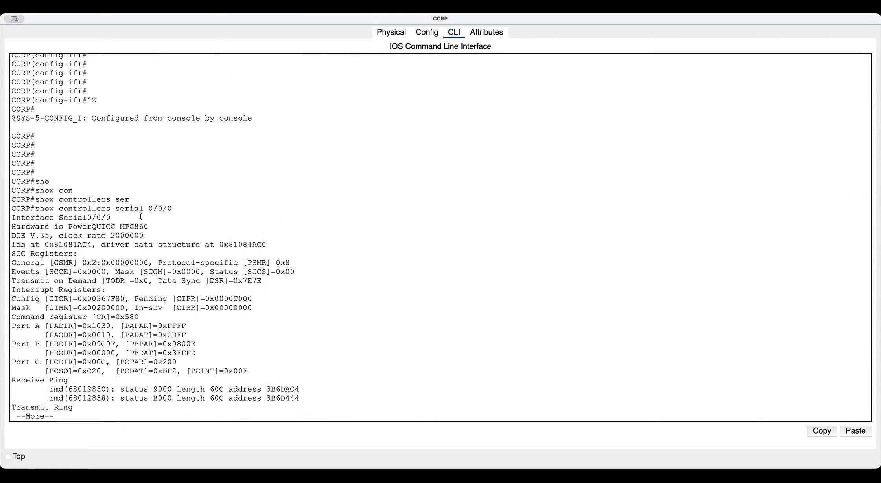
key(space)
key(Return)
Run show controllers serial 0/0/1 on CORP to check the second serial interface's cable type and clock rate.
key(Up)
key(BackSpace)
text(1)
key(Return)
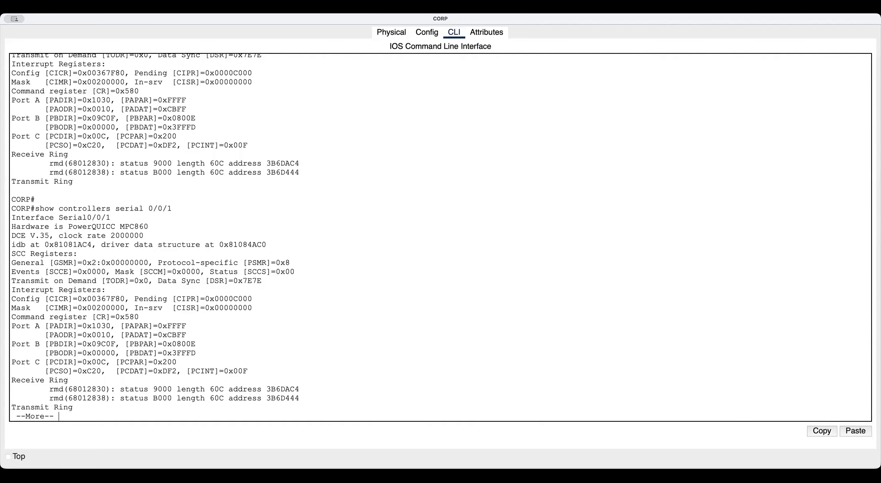
key(Return)
key(Return)
key(Return)
key(Return)
key(Return)
key(Return)
key(Return)
key(Return)
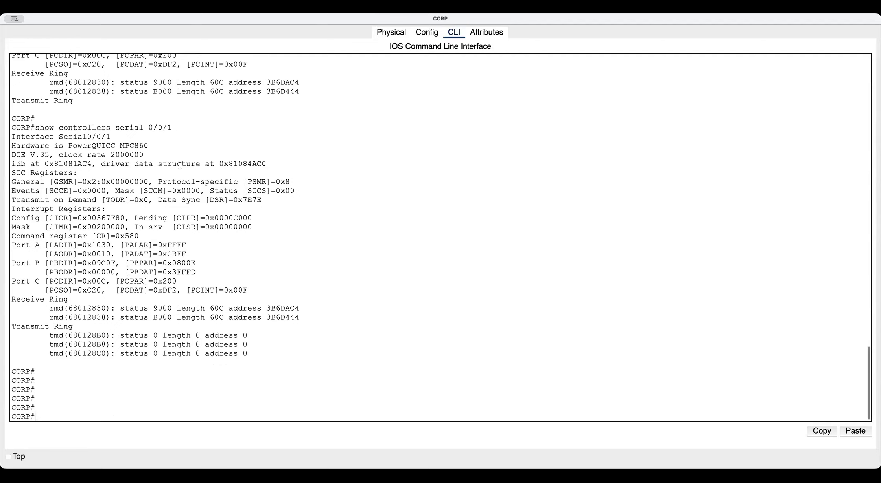
Display CORP's routing table with show ip route and examine the connected routes for Serial0/0/0 and Serial0/0/1.
click(218, 366)
key(Return)
key(Return)
key(Return)
key(Return)
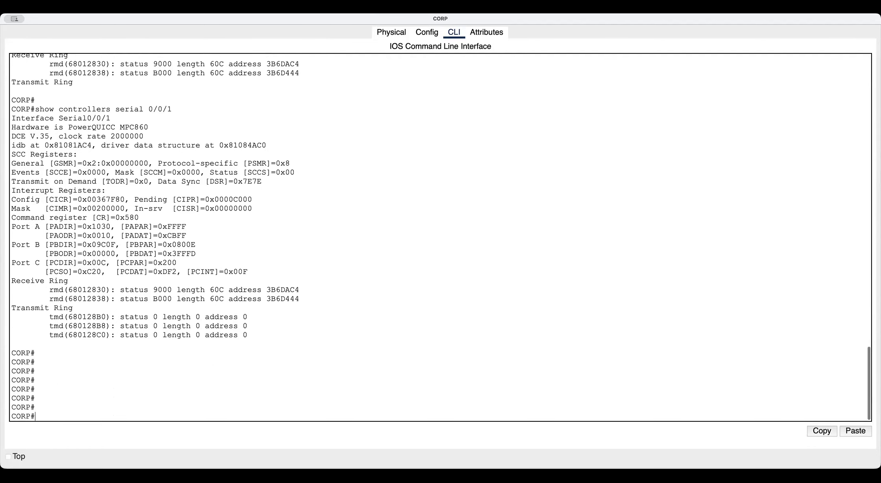
text(sho)
key(Tab)
text(ip route)
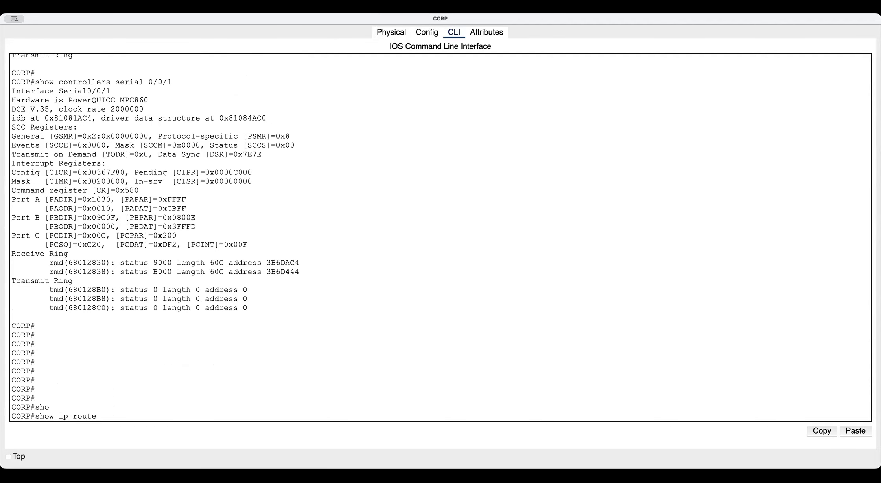
key(Return)
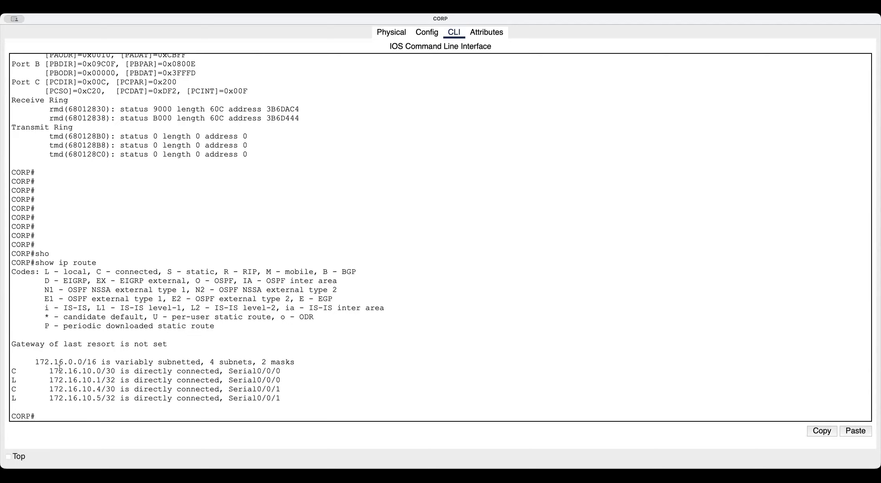
drag(45, 371, 282, 372)
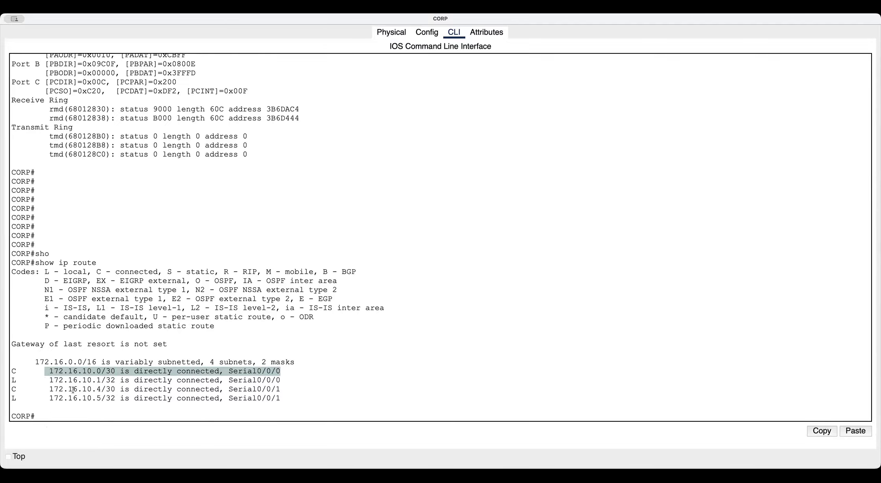
drag(50, 390, 307, 390)
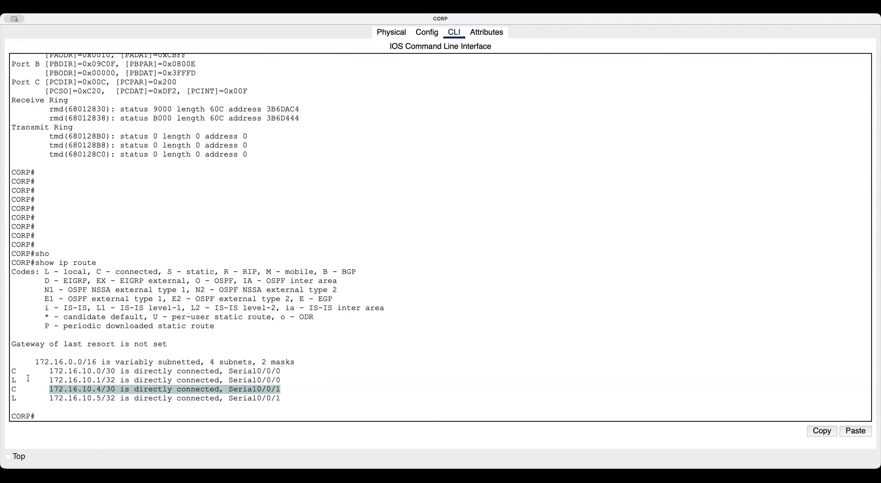
Examine the subnet masks of the connected and local serial routes in CORP's routing table.
scroll(131, 312, up, 10)
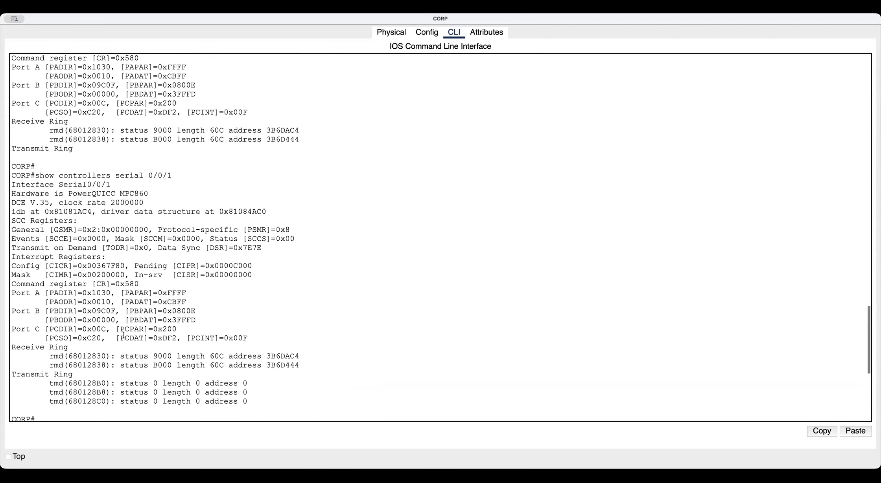
scroll(120, 339, down, 10)
drag(36, 360, 300, 398)
drag(101, 379, 120, 397)
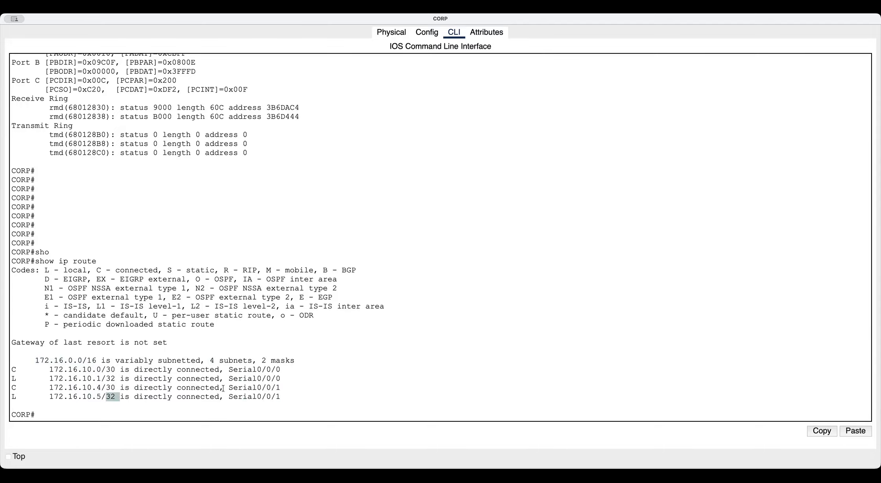
click(235, 389)
Run show ip route again on CORP to redisplay its routing table.
key(Return)
key(Return)
key(Return)
key(Return)
key(Return)
key(Return)
text(sh)
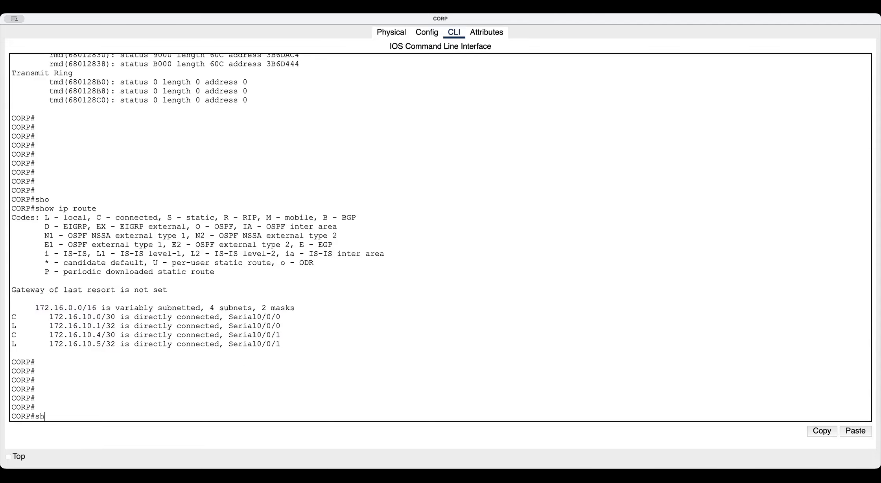
text(o)
key(Tab)
text(ip route)
key(Return)
key(Return)
key(Return)
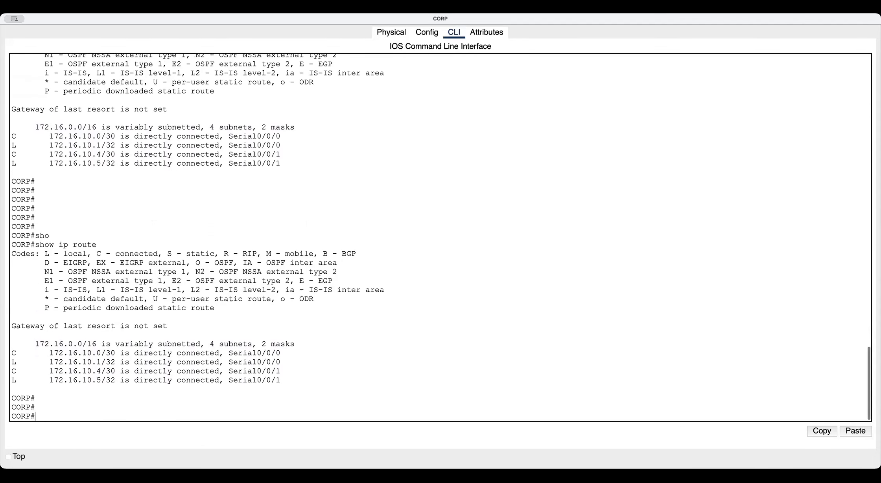
key(Return)
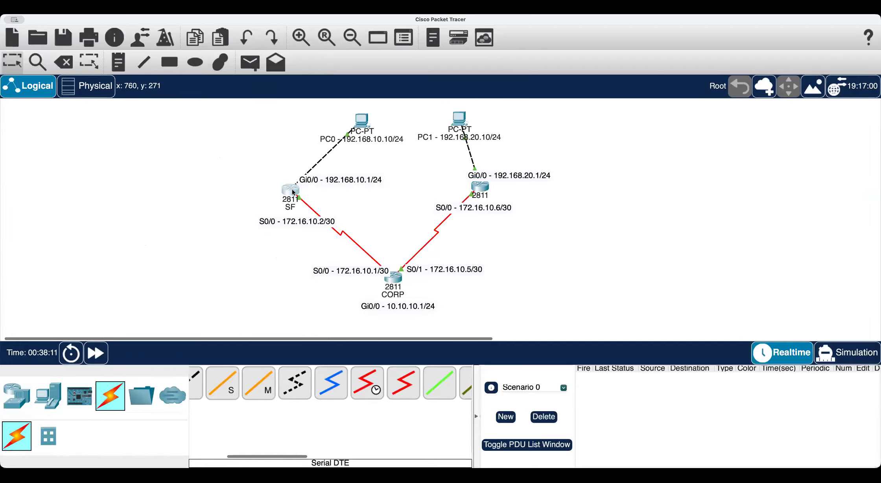
Open the SF router's command line and run show ip int brief to check its interface addresses and status.
click(293, 192)
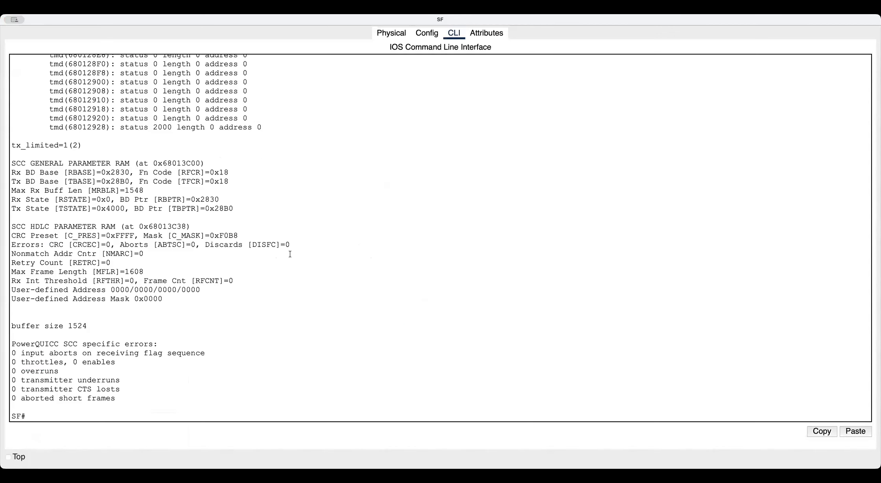
click(202, 409)
key(Return)
key(Return)
key(Return)
key(Return)
key(Return)
text(sho)
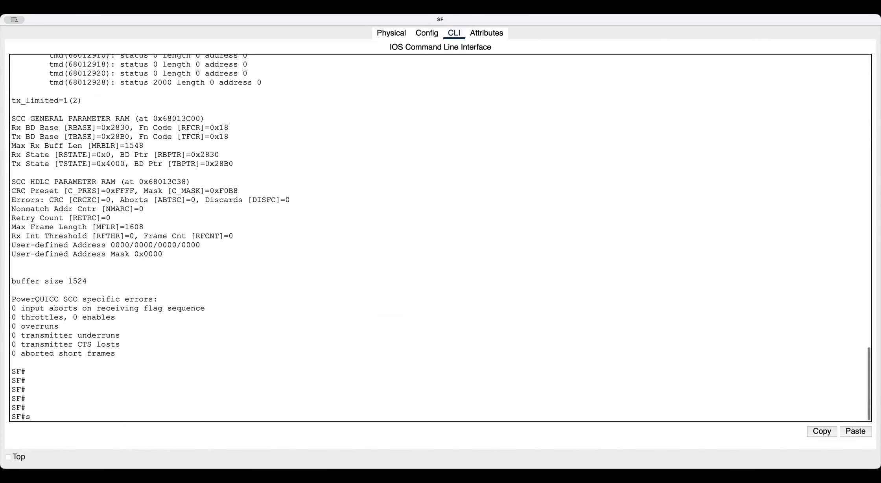
key(Tab)
text(ip int bri)
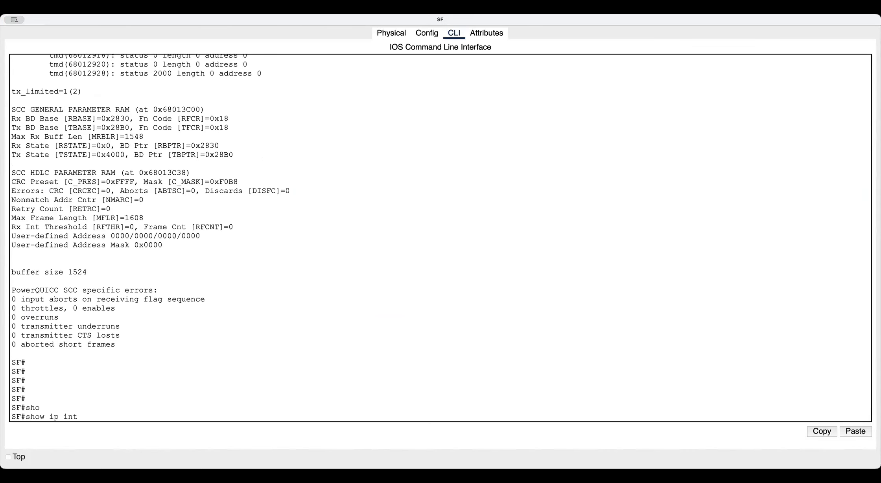
key(Tab)
key(Return)
key(Return)
key(Return)
key(Return)
key(Return)
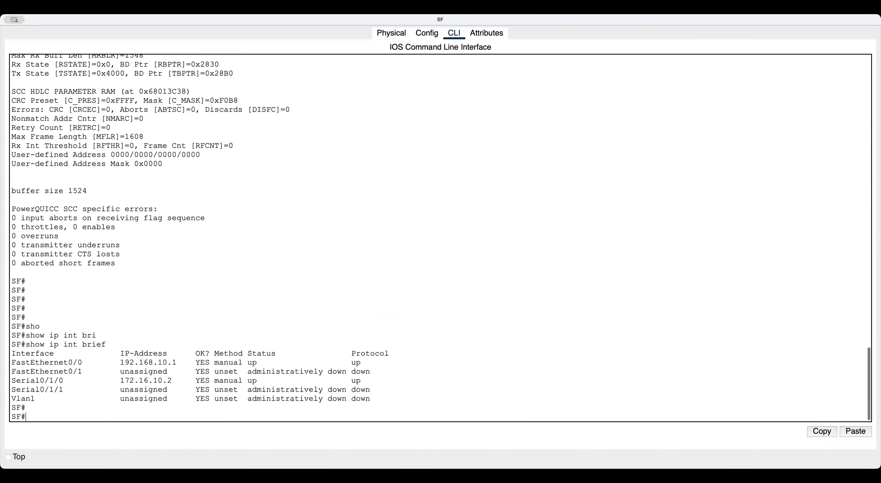
Display SF's routing table with show ip route to check its connected networks.
text(sho)
key(Tab)
text(rou)
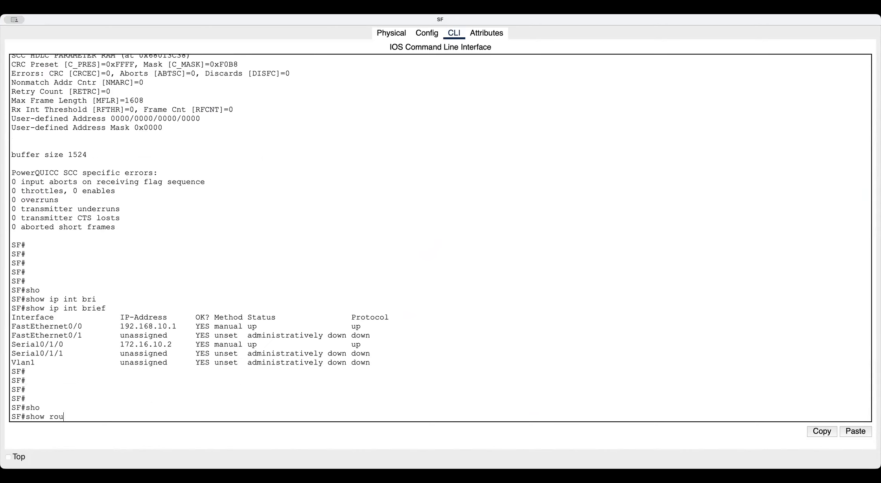
key(Tab)
key(BackSpace)
key(BackSpace)
key(BackSpace)
text(ip rou)
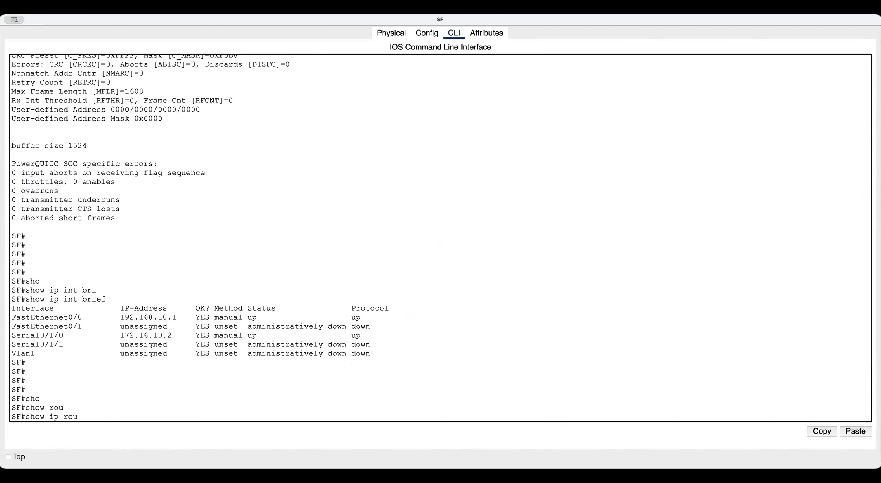
key(Tab)
key(Return)
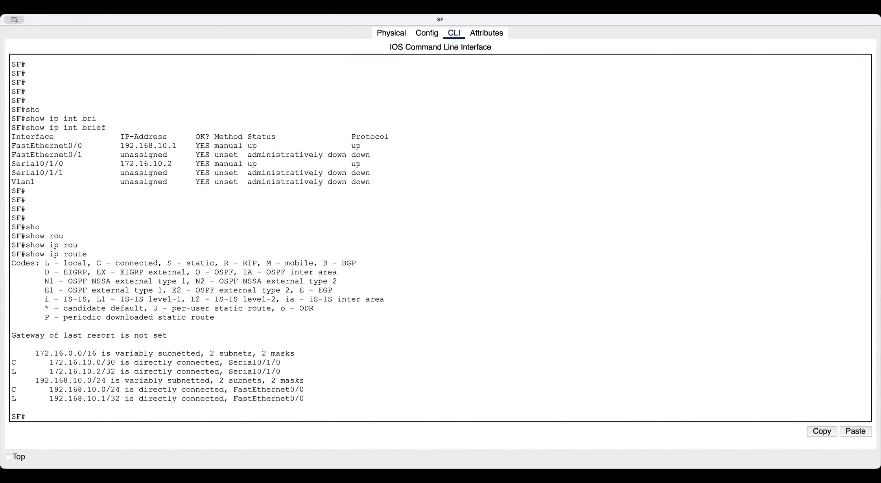
key(Return)
key(Return)
key(Return)
key(Return)
key(Return)
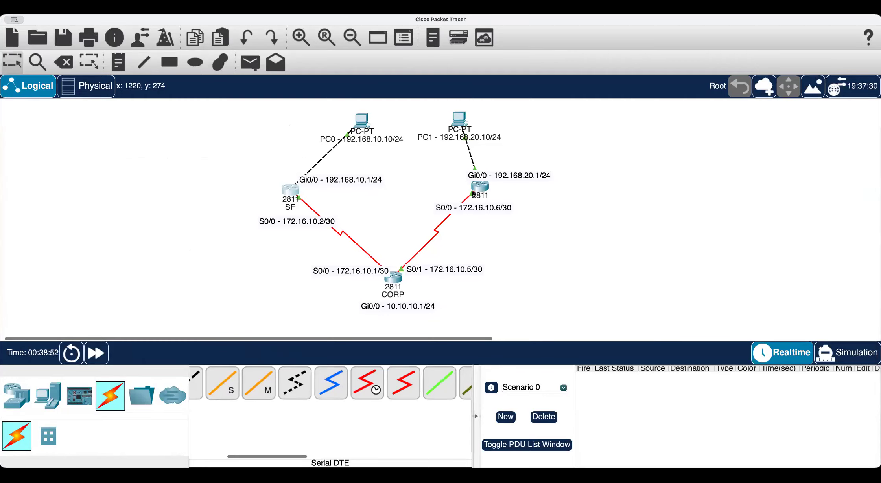
Open the LA router's command line and run show ip route to check its connected networks.
click(478, 191)
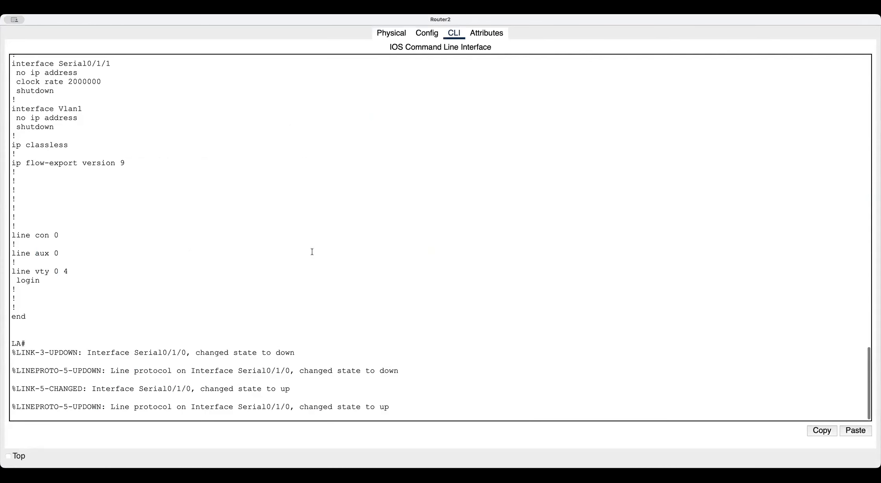
key(Return)
key(Return)
key(Return)
key(Return)
key(Return)
key(Return)
key(Return)
text(sho)
key(Tab)
text(ip route)
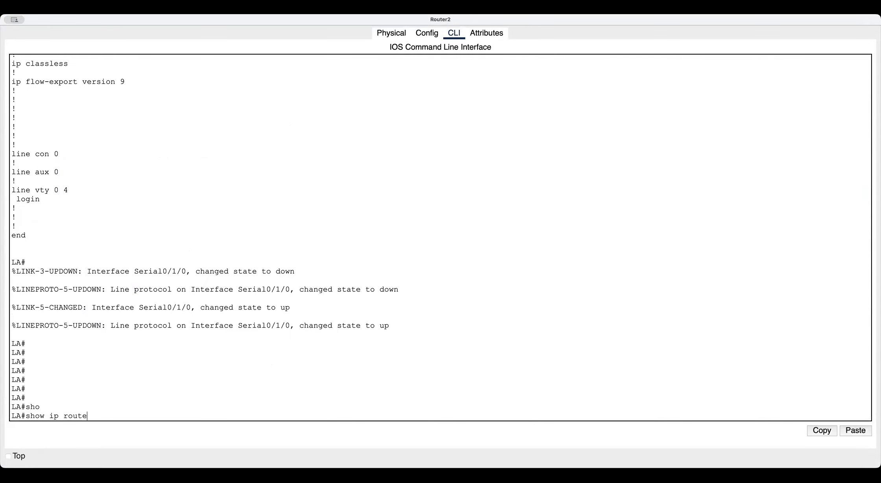
key(Return)
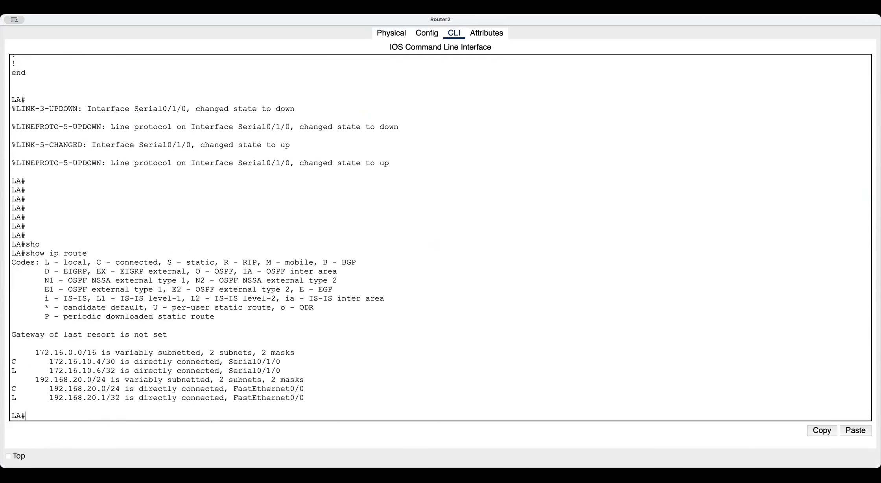
scroll(440, 238, down, 1)
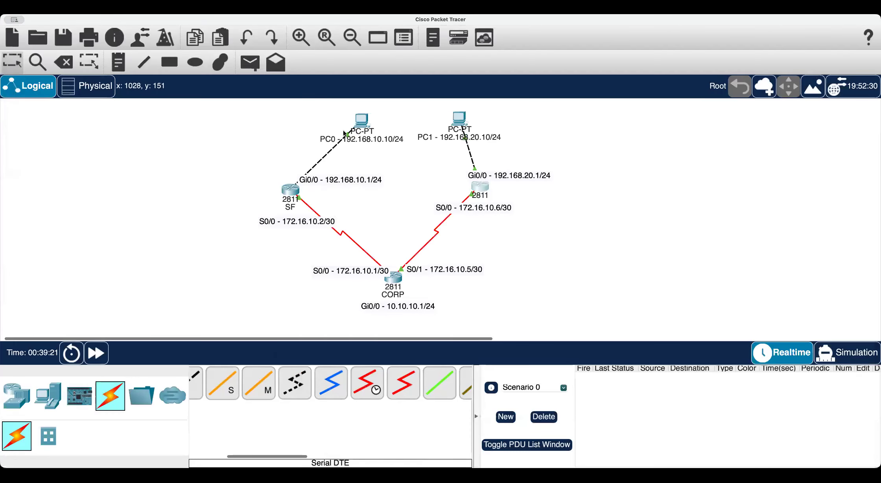
Check the IPv4 address, subnet mask and default gateway in PC0's IP configuration.
click(362, 119)
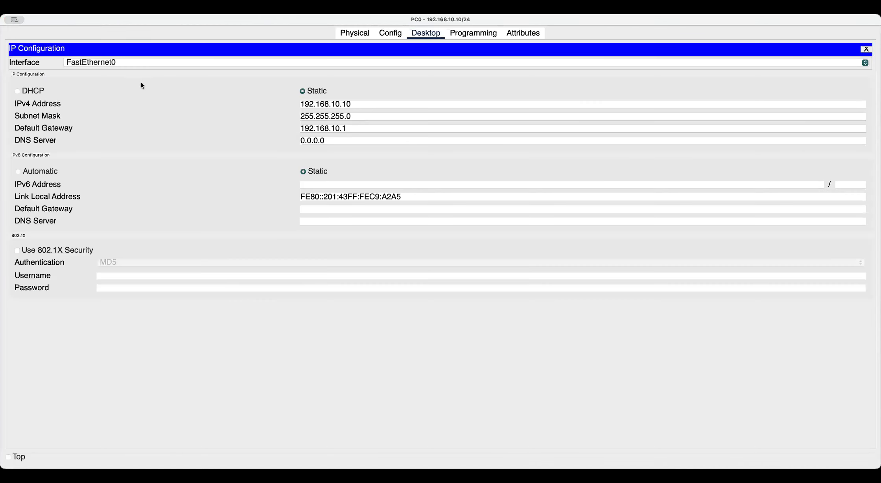
click(865, 50)
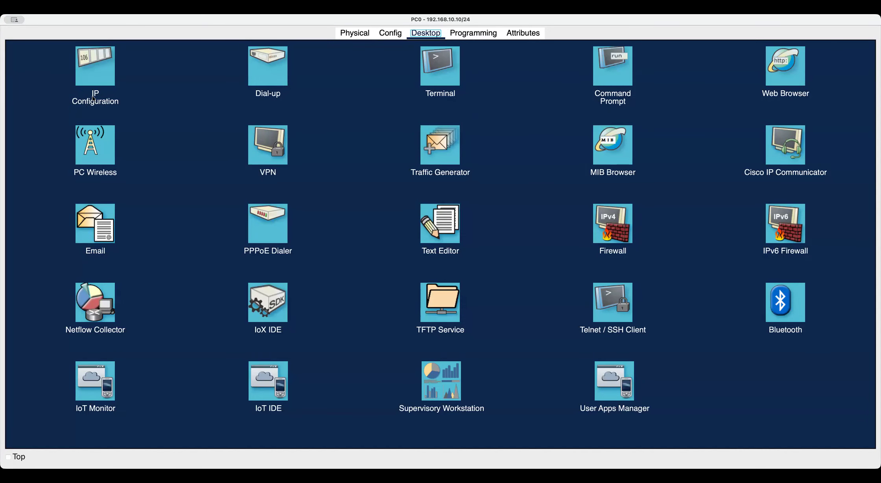
click(95, 82)
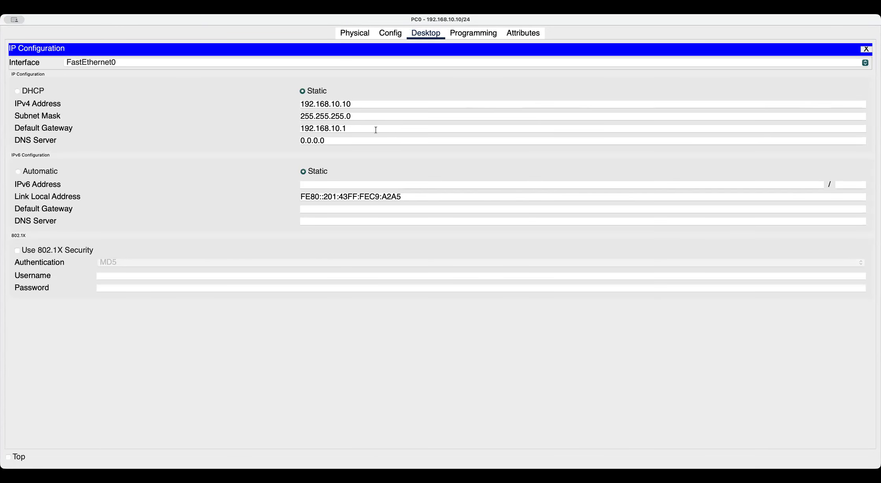
click(866, 50)
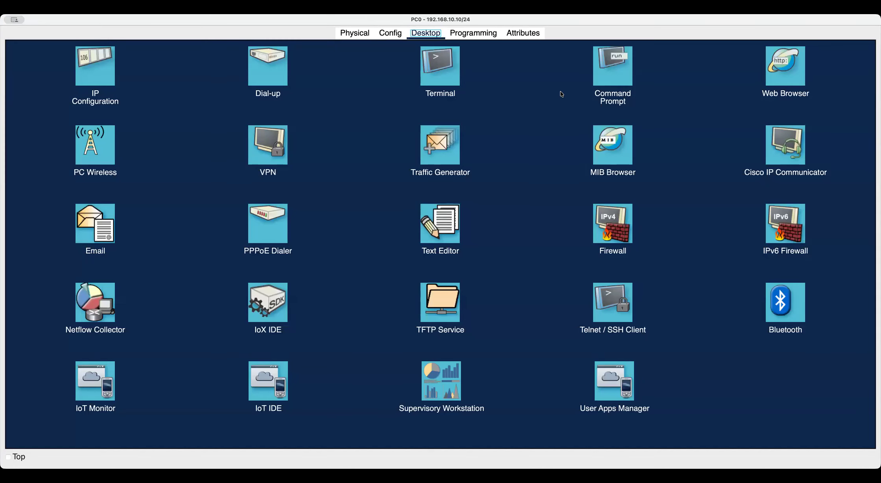
Ping the default gateway 192.168.10.1 from PC0's command prompt.
click(609, 81)
text(ping 192.168.10.1)
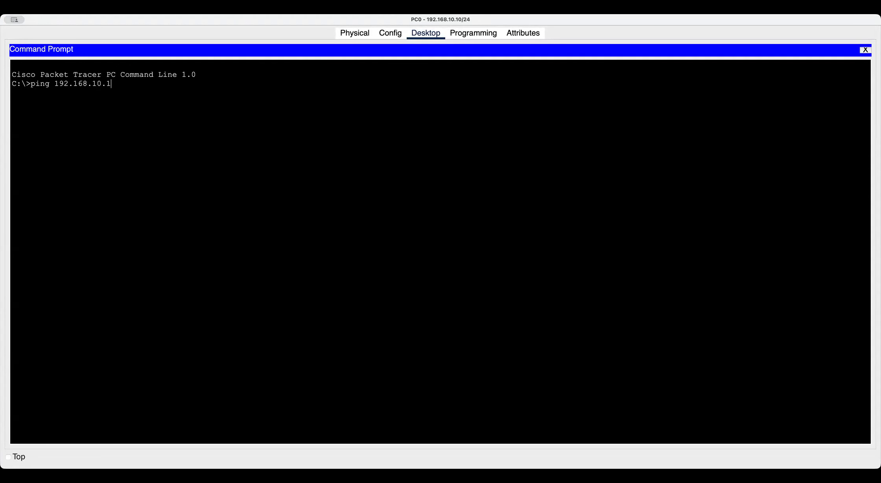
key(Return)
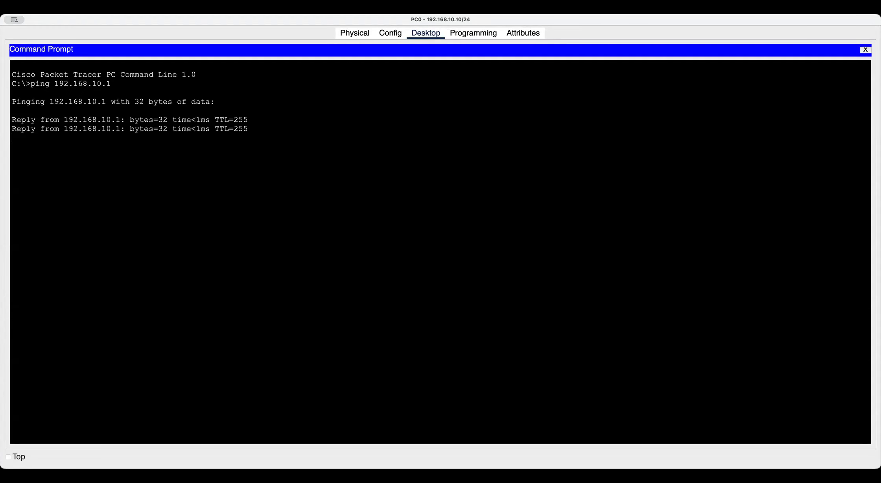
Ping SF's serial interface at 172.16.10.2 from PC0.
key(Up)
key(BackSpace)
key(BackSpace)
key(BackSpace)
key(BackSpace)
key(BackSpace)
key(BackSpace)
key(BackSpace)
key(BackSpace)
key(BackSpace)
key(BackSpace)
key(BackSpace)
key(BackSpace)
text(172.1)
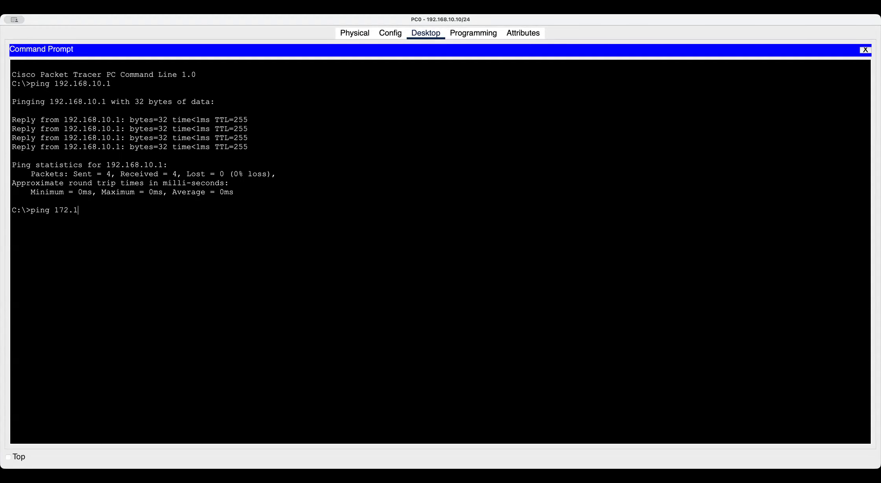
text(6.10.1)
key(BackSpace)
text(2)
key(Return)
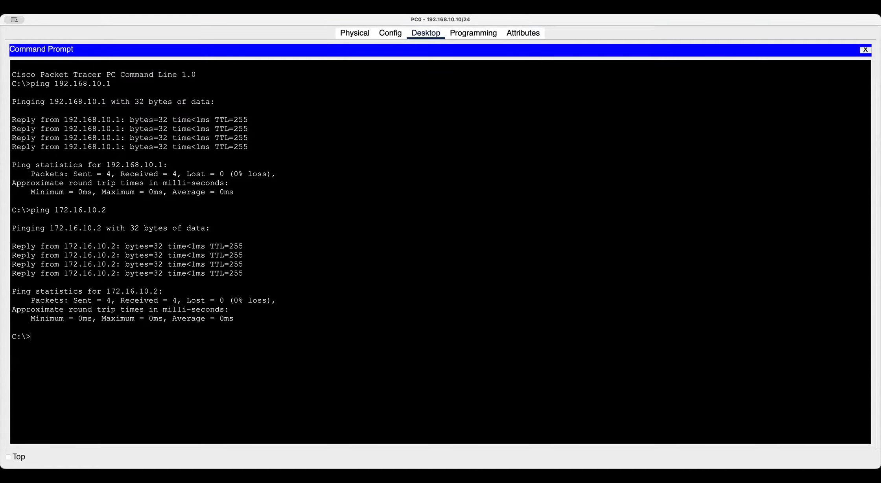
Ping LA's LAN gateway 192.168.20.1 from PC0, and close the command prompt.
key(Up)
key(BackSpace)
key(BackSpace)
key(BackSpace)
key(BackSpace)
key(BackSpace)
key(BackSpace)
key(BackSpace)
key(BackSpace)
key(BackSpace)
text(92.168.20.1)
key(Return)
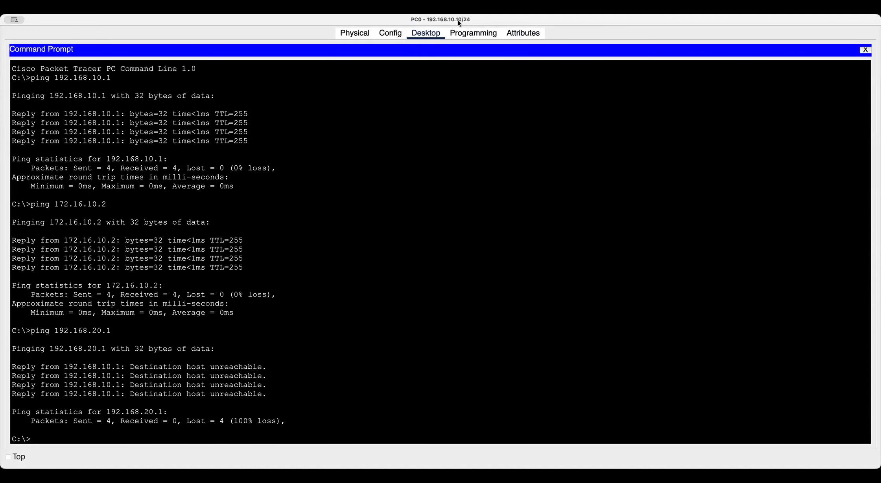
click(495, 141)
click(865, 50)
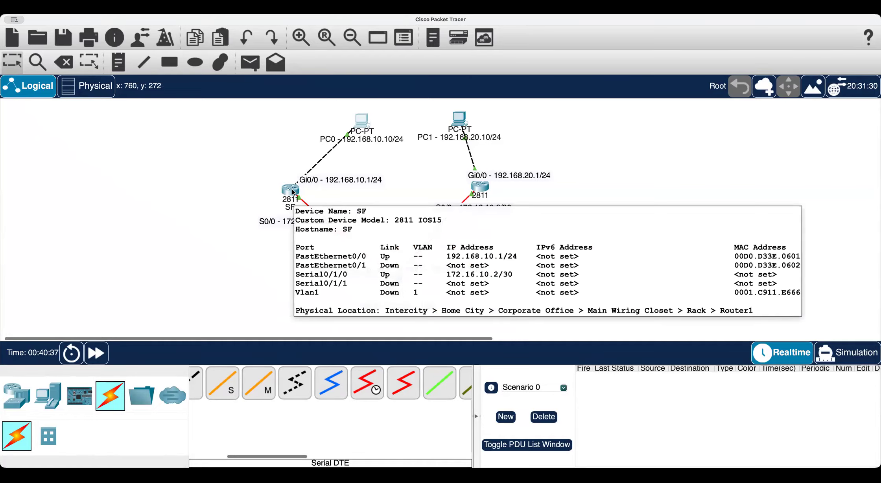
Reopen the SF router's command line and review its routing table for remote networks.
click(293, 192)
scroll(243, 356, down, 1)
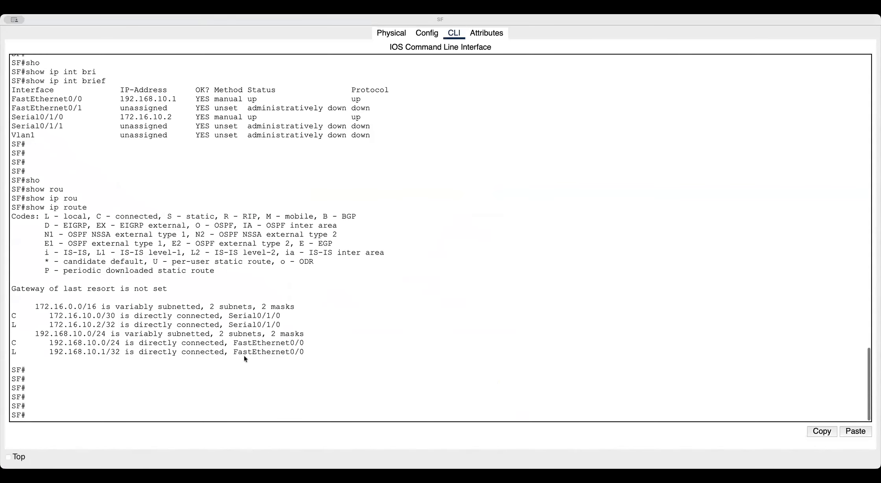
scroll(229, 382, up, 1)
click(208, 406)
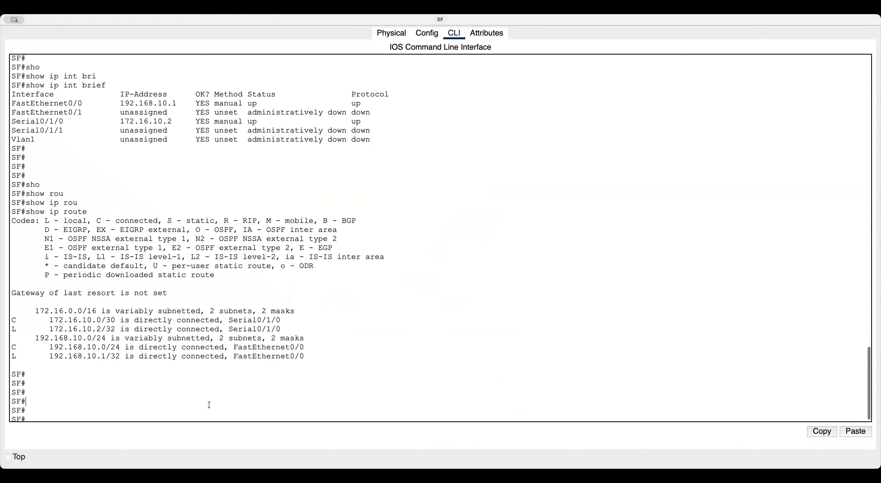
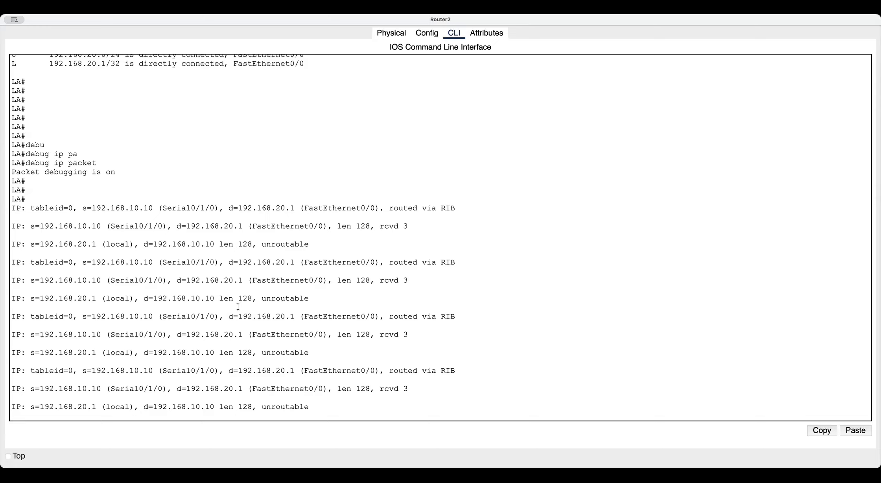
text(q)
key(Return)
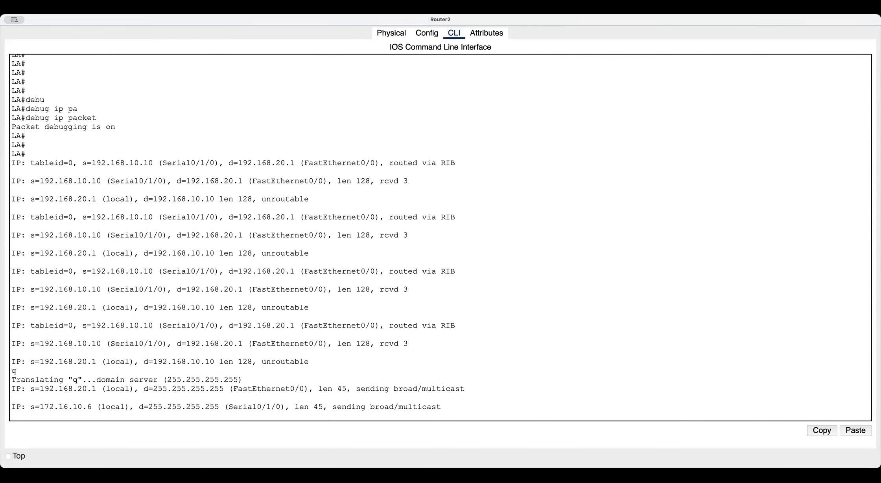
scroll(184, 352, down, 1)
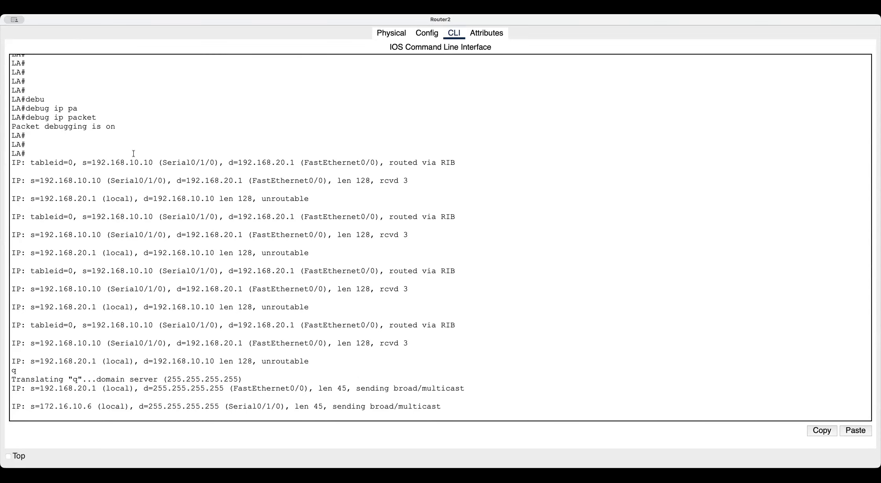
scroll(156, 161, down, 1)
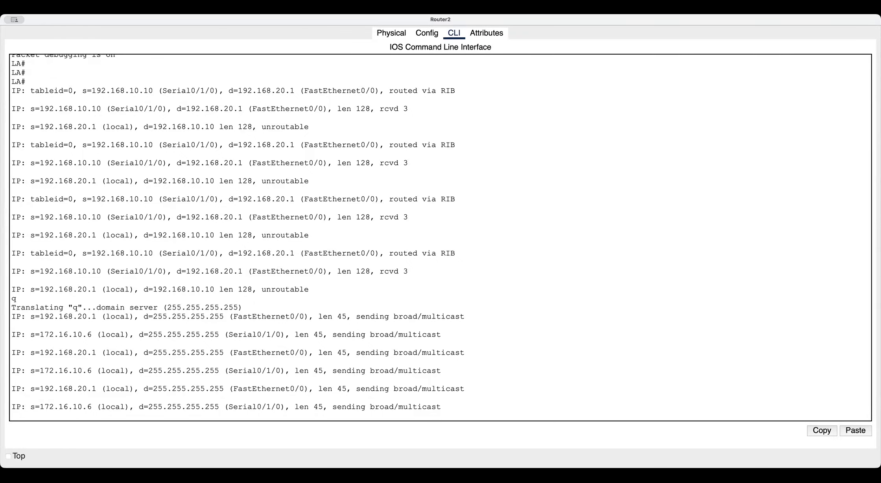
key(ctrl+shift+6)
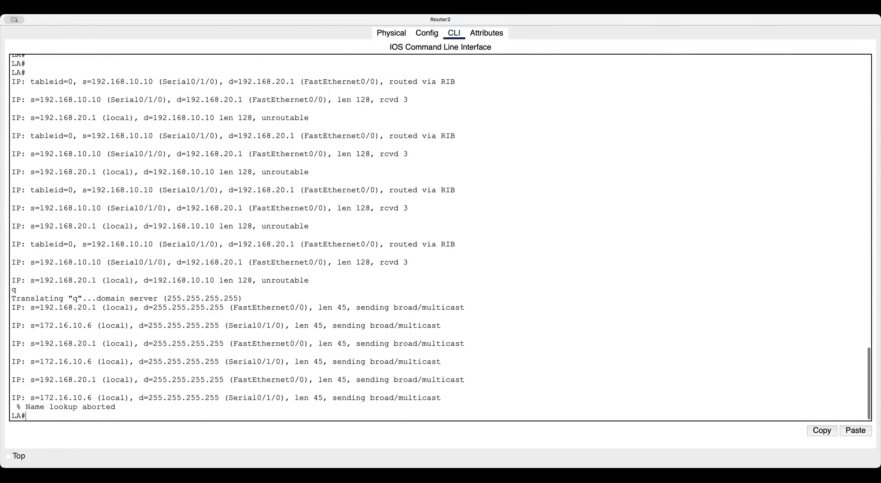
key(Return)
key(Return)
key(Return)
key(Return)
key(Return)
key(Return)
key(Return)
key(Return)
key(Return)
key(Return)
key(Return)
key(Return)
key(Return)
key(Return)
key(Return)
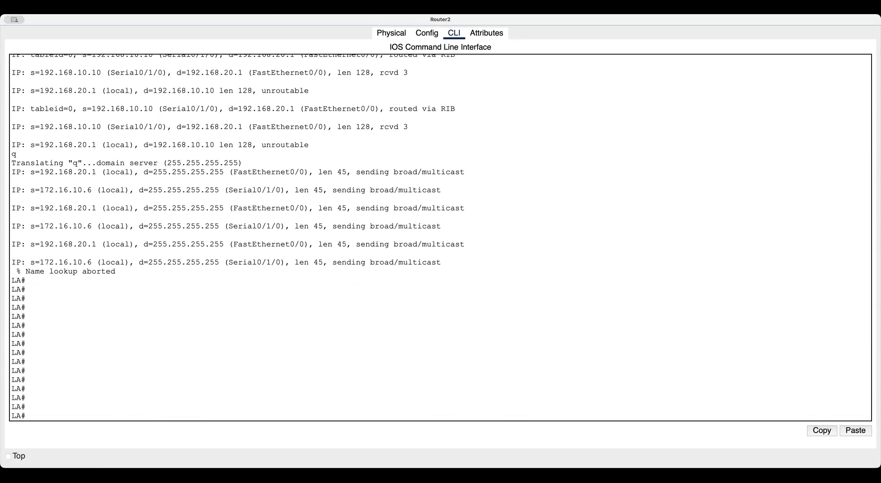
Check the LA side of the topology diagram and enter global configuration mode on the LA router.
scroll(95, 384, down, 1)
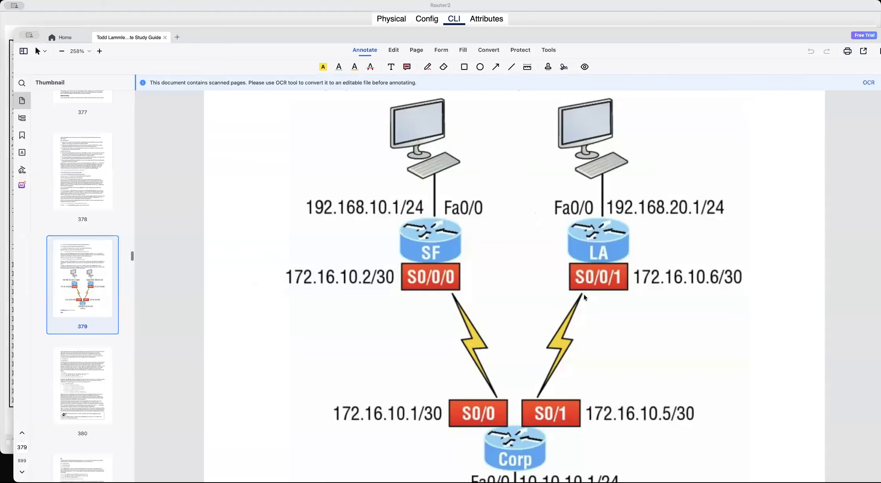
scroll(585, 298, down, 4)
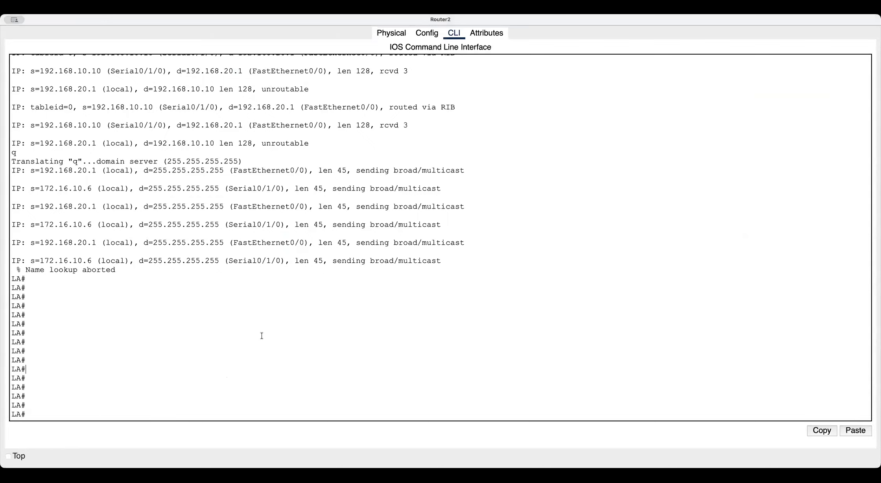
key(Return)
key(Return)
key(Return)
key(Return)
key(Return)
text(conf t)
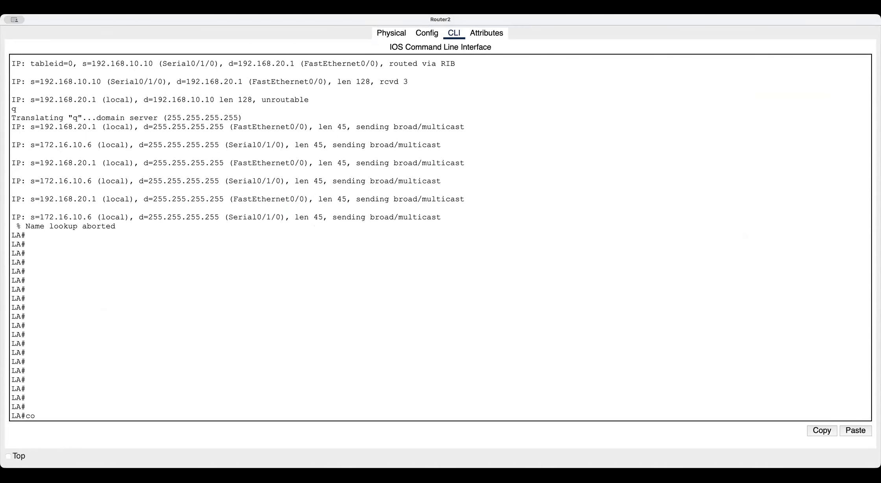
key(Return)
key(Return)
key(Return)
key(Return)
key(Return)
key(Return)
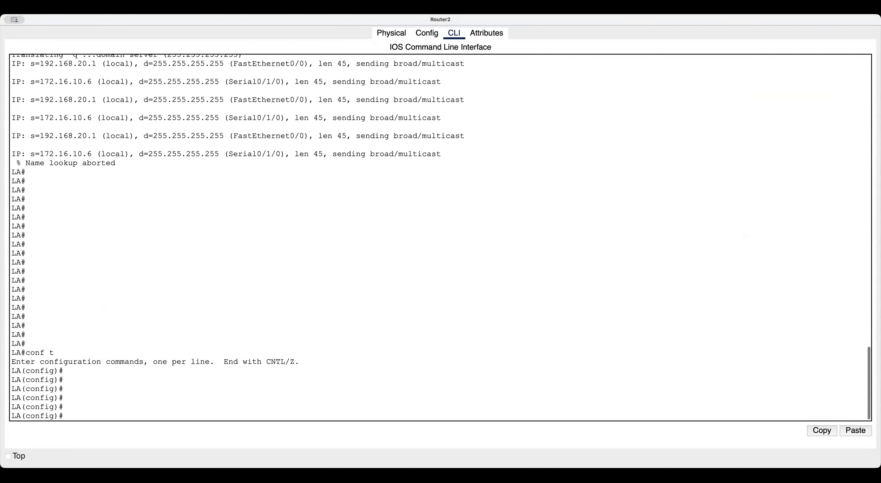
Add a default route on LA, 0.0.0.0 0.0.0.0, using serial 0/1/0 as the exit interface.
text(ip route 0.0.0.0)
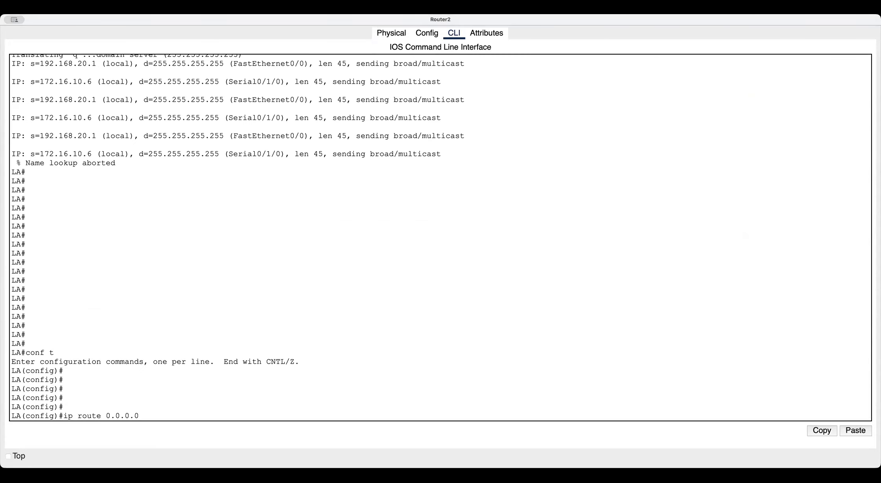
text( 0./)
key(BackSpace)
text(0.0.)
text(0 ?)
text(ser)
key(Tab)
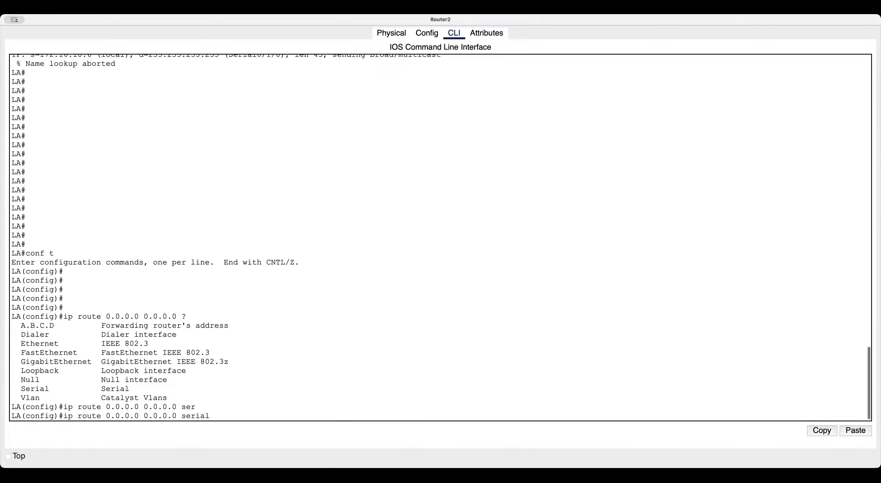
text(0/1/0)
key(Return)
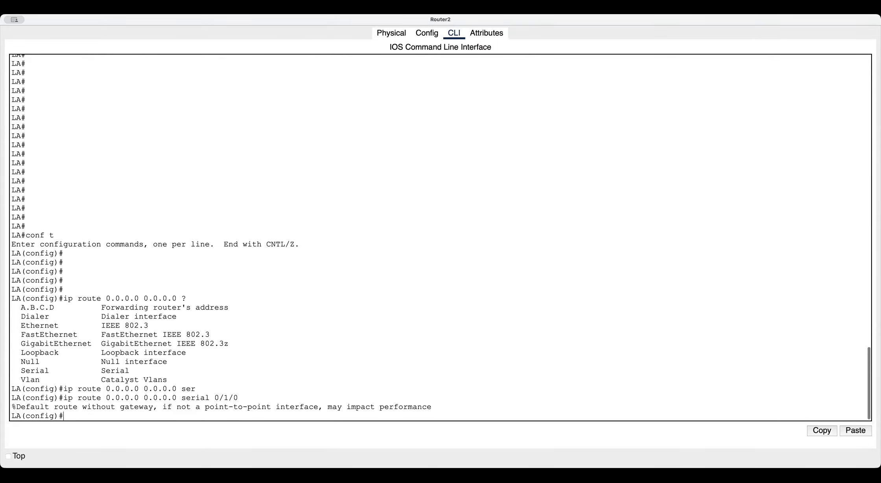
key(Return)
key(Return)
key(Return)
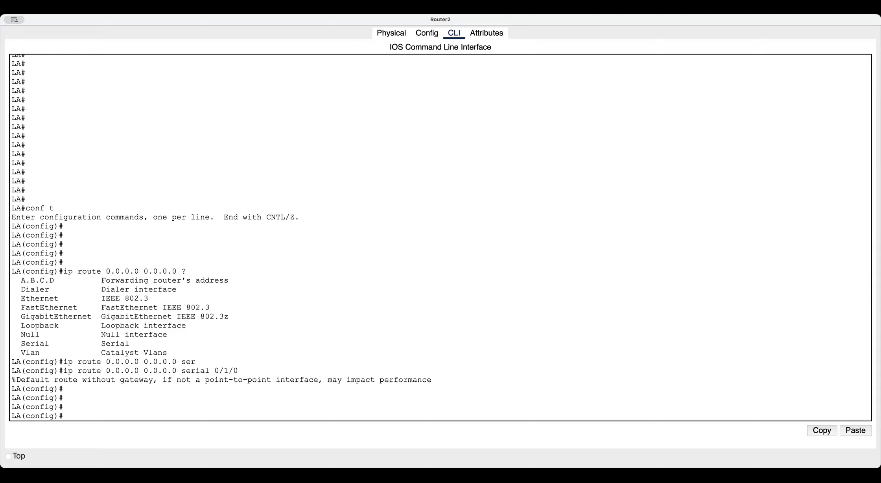
Add a static route on LA to 192.168.10.0 255.255.255.0 out serial 0/1/0, and leave configuration mode.
text(ip route 192.168.10.0 255.255.255.0)
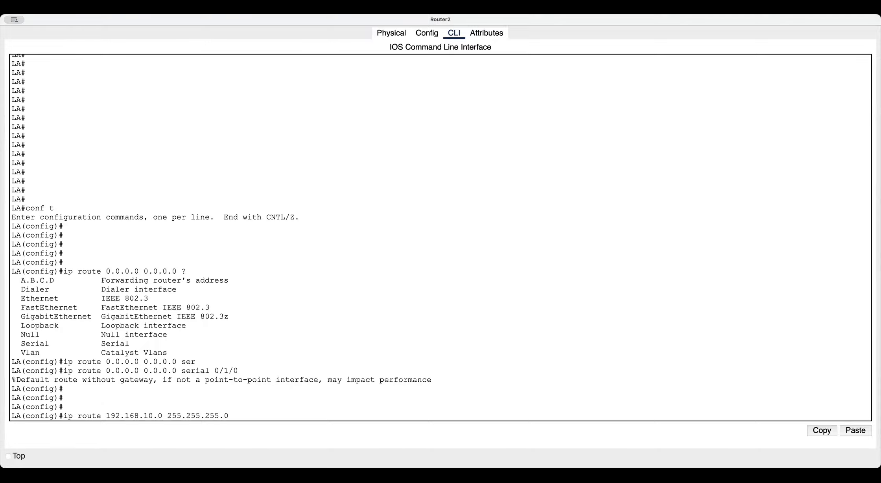
text( seri)
key(Tab)
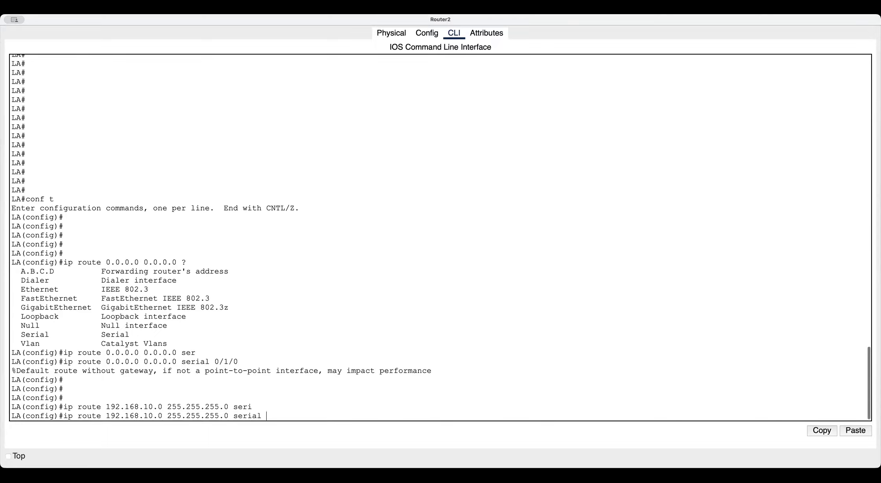
text(0/1/0)
key(Return)
key(Return)
key(Return)
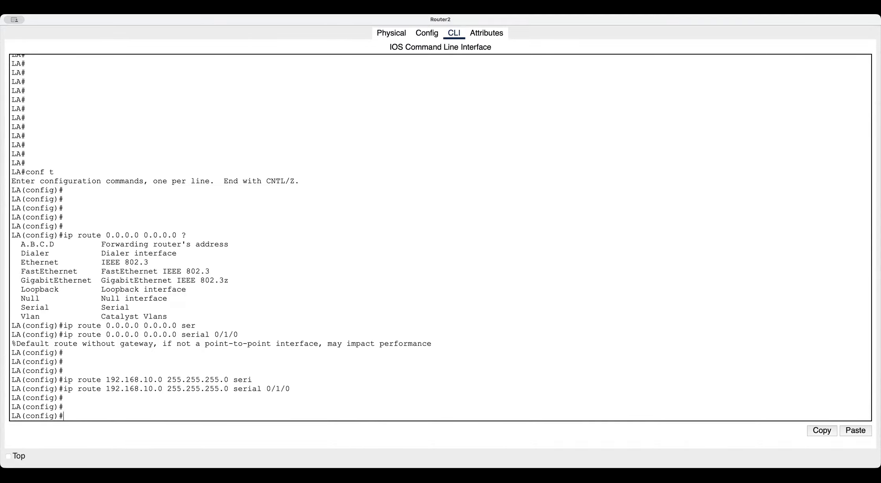
key(Return)
key(Return)
key(Return)
key(Return)
key(ctrl+z)
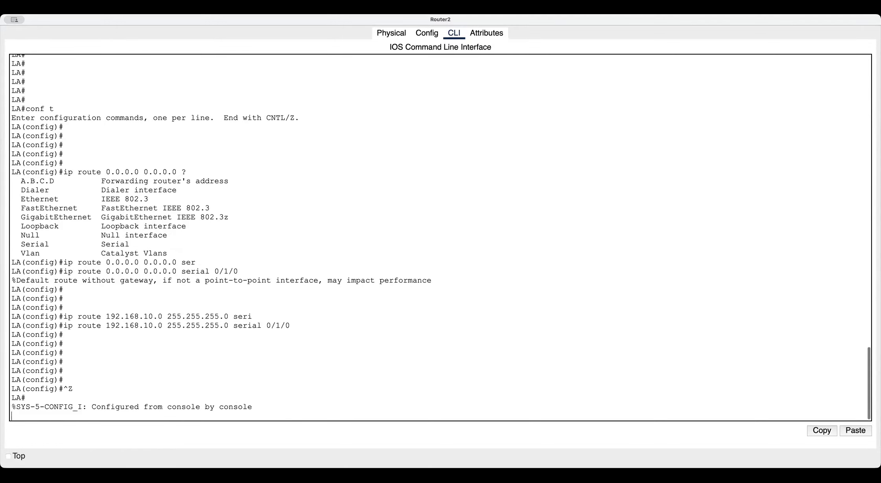
Display LA's IP routing table.
key(Return)
key(Return)
key(Return)
key(Return)
text(sho)
key(Tab)
text(i)
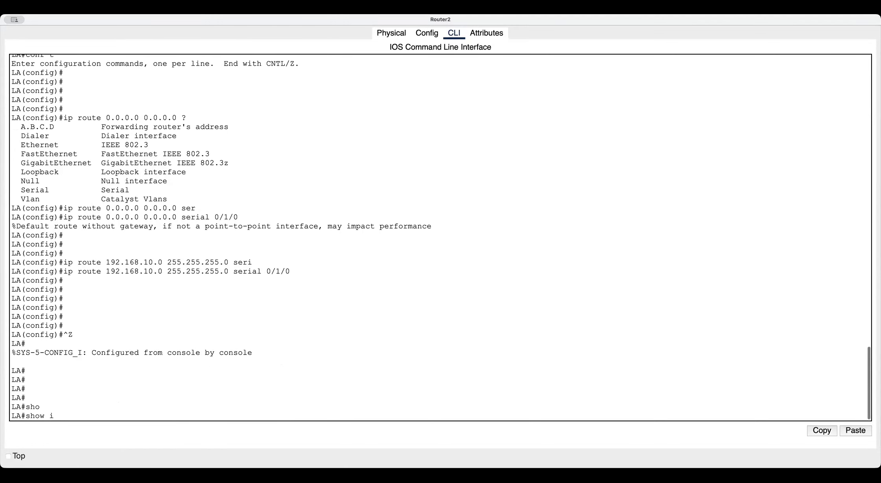
text(p rou)
key(Tab)
key(Return)
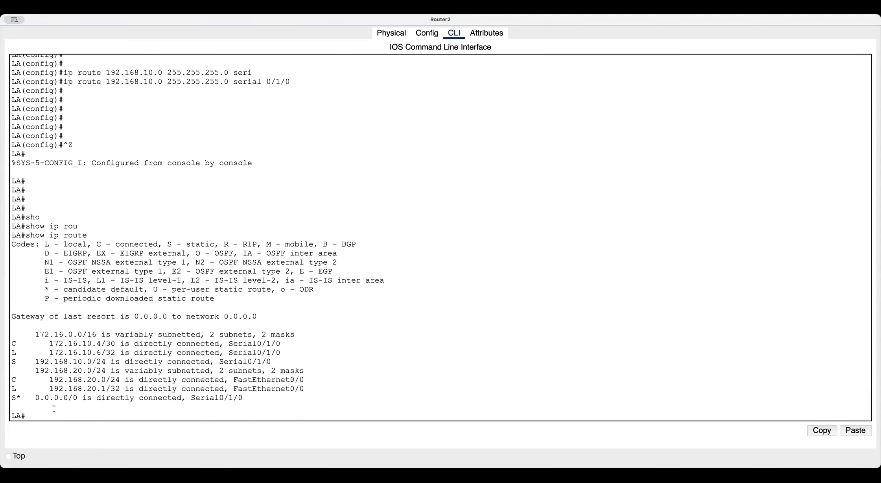
Compare LA's default route with the static route to 192.168.10.0/24, and review the message about default routes without a gateway.
drag(37, 398, 247, 397)
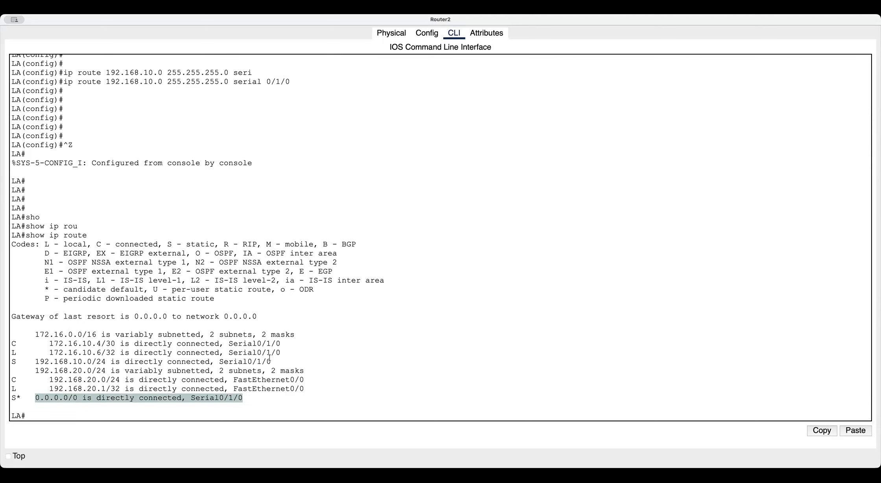
scroll(269, 359, up, 6)
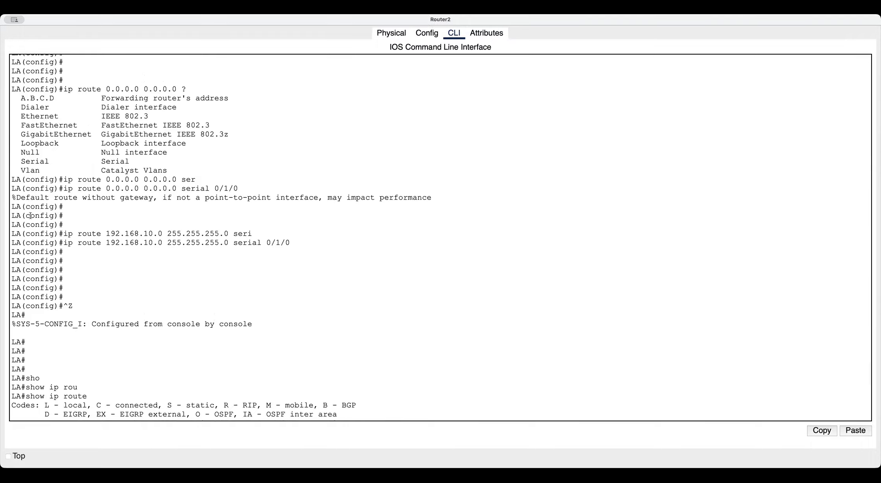
drag(16, 198, 440, 198)
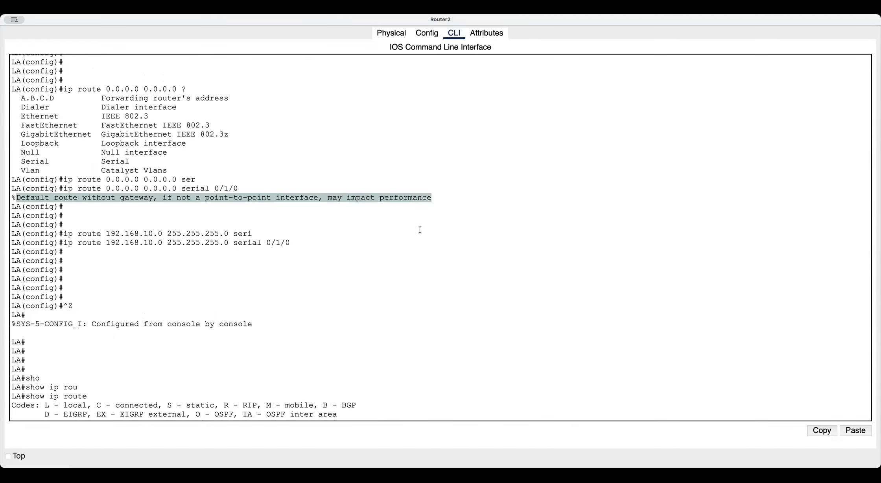
scroll(419, 230, down, 2)
scroll(420, 230, down, 5)
drag(35, 397, 243, 396)
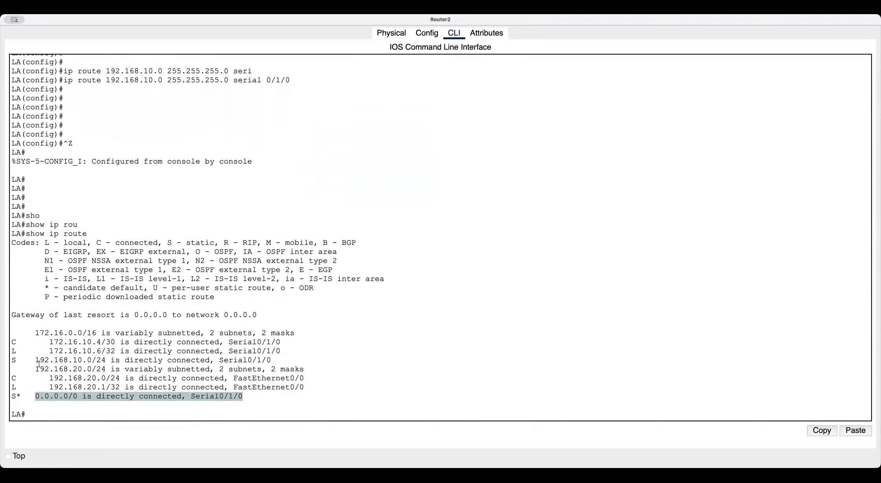
drag(38, 362, 281, 357)
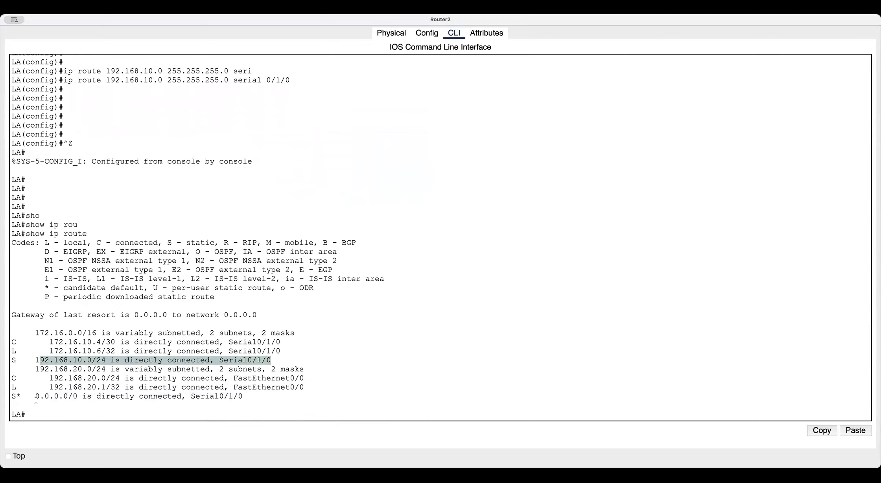
drag(34, 397, 245, 396)
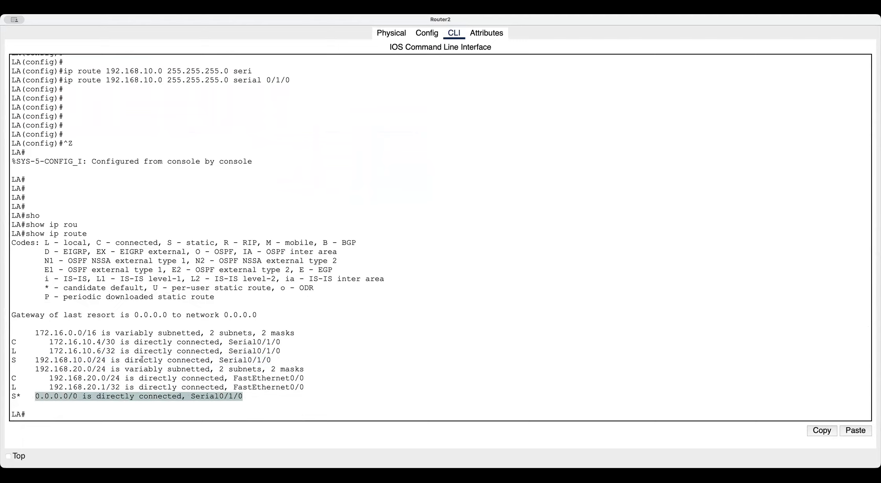
drag(35, 360, 310, 362)
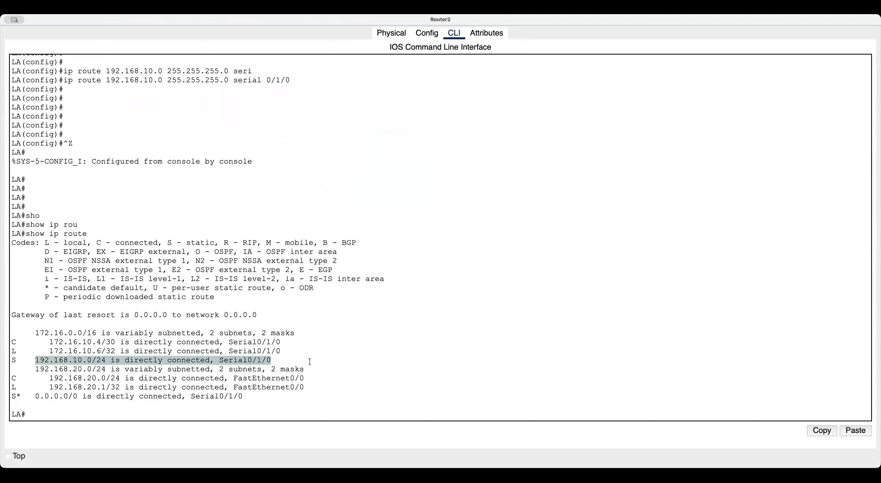
Return to global configuration mode on LA and remove the default route out serial 0/1/0.
key(Return)
key(Return)
key(Return)
key(Return)
text(conf t)
key(Return)
key(Return)
key(Return)
key(Return)
text(no ip route 0.0.0.0 0.0.0.0 serial 0/1/0)
key(Return)
Add a default route on LA, 0.0.0.0 0.0.0.0, with next hop 172.16.10.5.
text(ip route 0.0.0.0 0.0.0.0 serial 0/1/0)
key(BackSpace)
key(BackSpace)
key(BackSpace)
key(BackSpace)
key(BackSpace)
key(BackSpace)
key(BackSpace)
key(BackSpace)
key(BackSpace)
key(BackSpace)
text(172.16.10)
scroll(303, 363, up, 1)
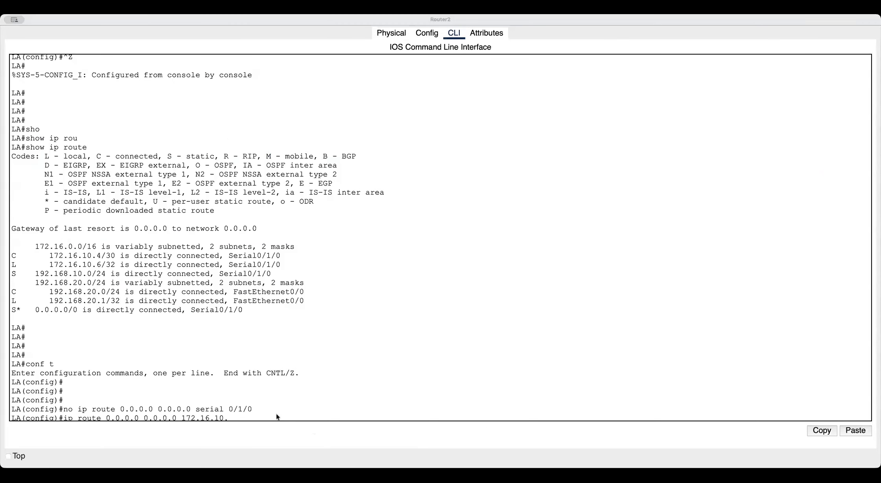
text(5)
key(Return)
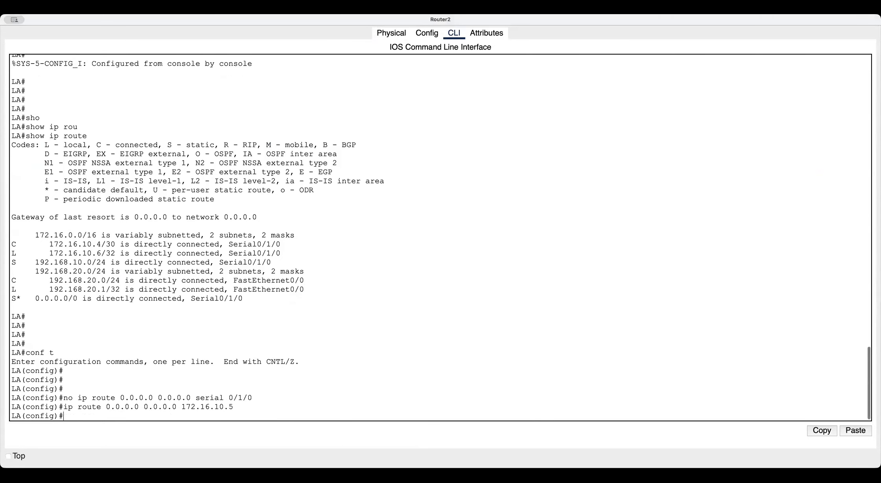
Set the administrative distance of LA's default route via 172.16.10.5 to 100, and leave configuration mode.
key(Return)
key(Return)
key(Return)
key(Up)
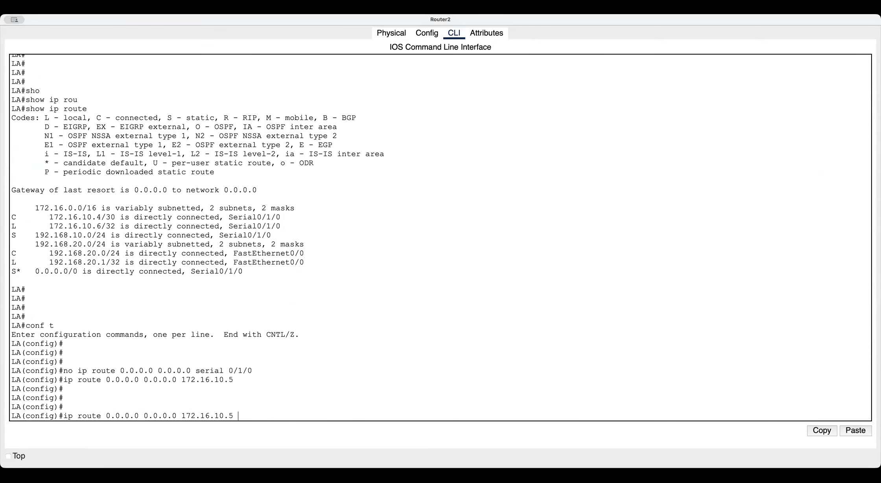
text(100)
key(Return)
key(Return)
key(Return)
key(Return)
key(ctrl+z)
Display LA's IP routing table again to check the default route.
key(Return)
key(Return)
key(Return)
key(Return)
key(Return)
key(Return)
text(sho)
key(Tab)
text(ip rou)
key(Tab)
key(Return)
Examine the default route's administrative distance and the static route to 192.168.10.0/24 in LA's routing table.
drag(88, 380, 99, 379)
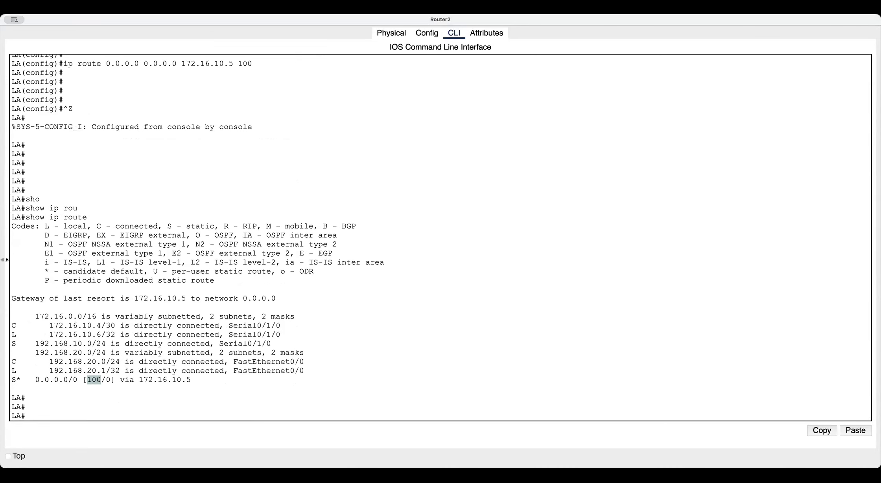
click(245, 64)
drag(35, 380, 73, 380)
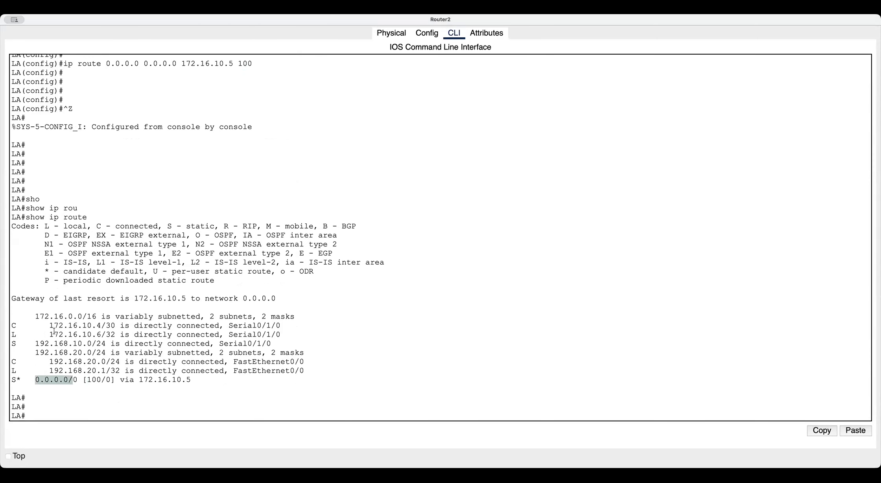
drag(36, 344, 138, 343)
click(44, 344)
drag(31, 344, 282, 342)
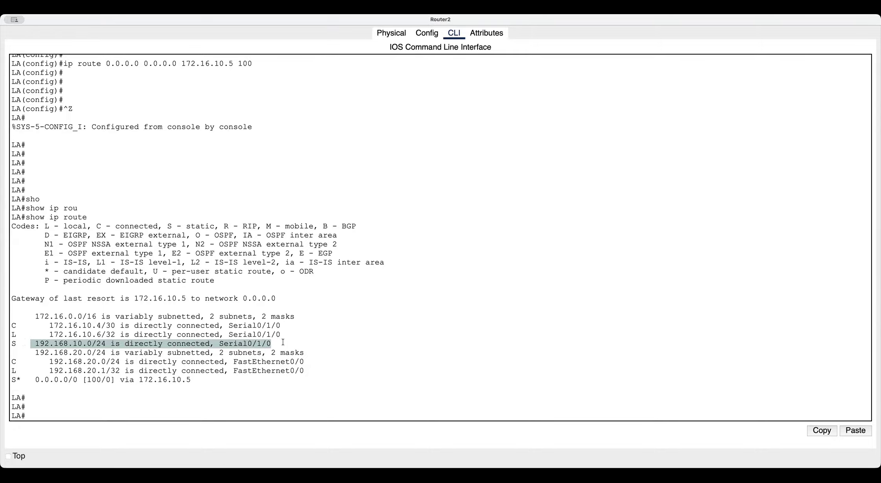
key(Return)
key(Return)
key(Return)
key(Return)
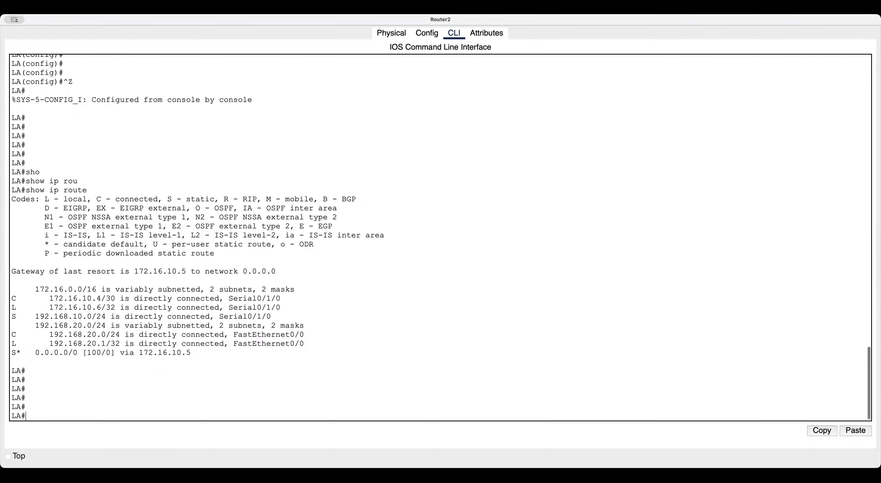
text(conft)
key(Return)
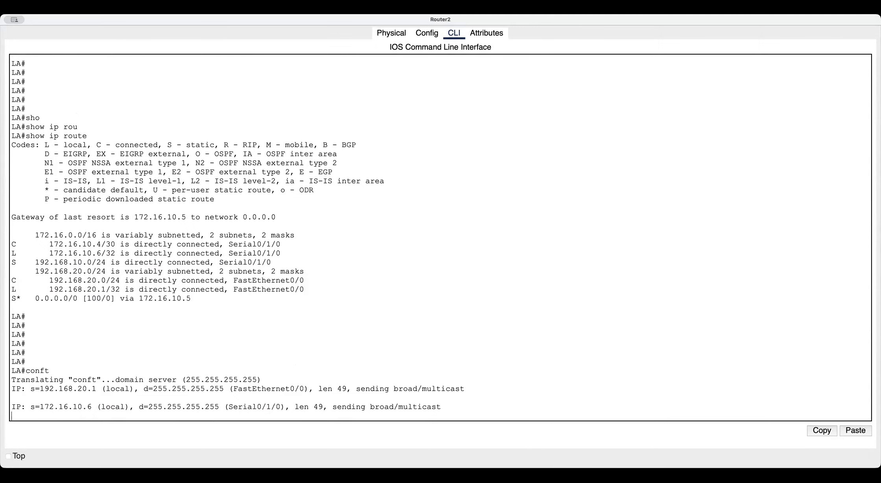
key(ctrl+shift+6)
key(Return)
key(Return)
key(Return)
key(Return)
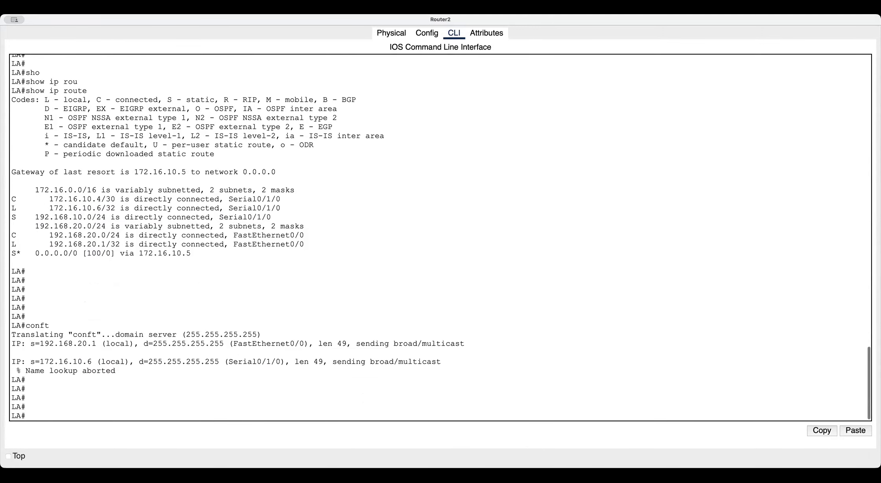
In LA's global configuration mode, set the default route via 172.16.10.5 to administrative distance 1.
text(conf t)
key(Return)
key(Return)
key(Return)
text(ip route 0.0.0.0 0.0.0.0 172.16.10.5)
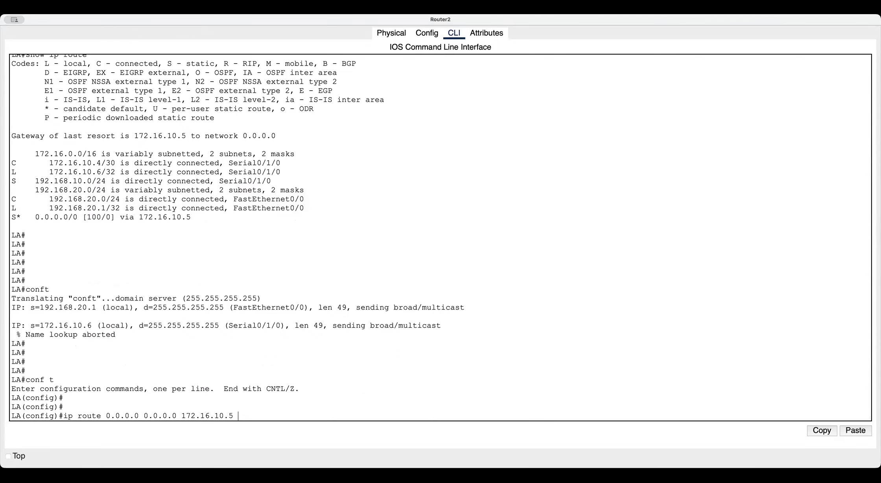
text(1)
key(Return)
key(Return)
key(Return)
key(Return)
key(Return)
Set LA's static route to 192.168.10.0 255.255.255.0 out serial 0/1/0 to administrative distance 100, and leave configuration mode.
key(Up)
key(Up)
key(Up)
key(Up)
key(Up)
text(100)
key(Return)
key(Return)
key(Return)
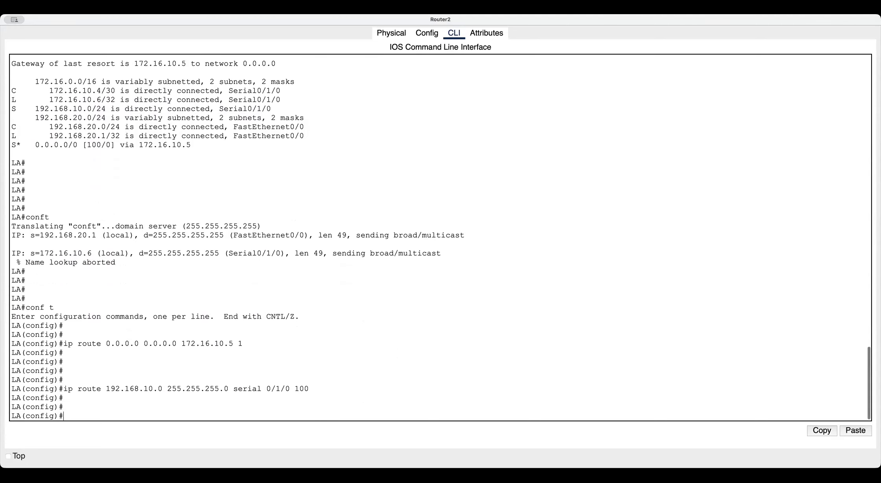
key(ctrl+z)
Display LA's routing table and compare the static route's entry with the administrative distance configured for it.
key(Return)
key(Return)
key(Return)
key(Return)
text(sho)
key(Tab)
text(ip rou)
key(Tab)
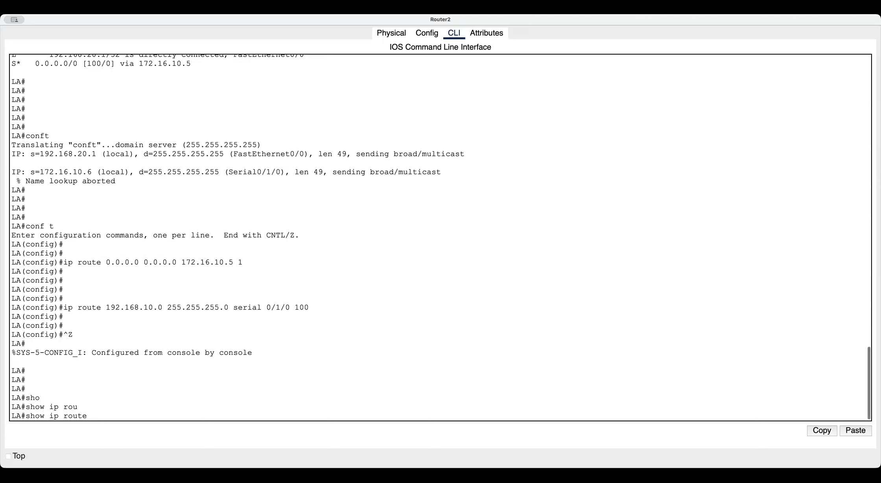
key(Return)
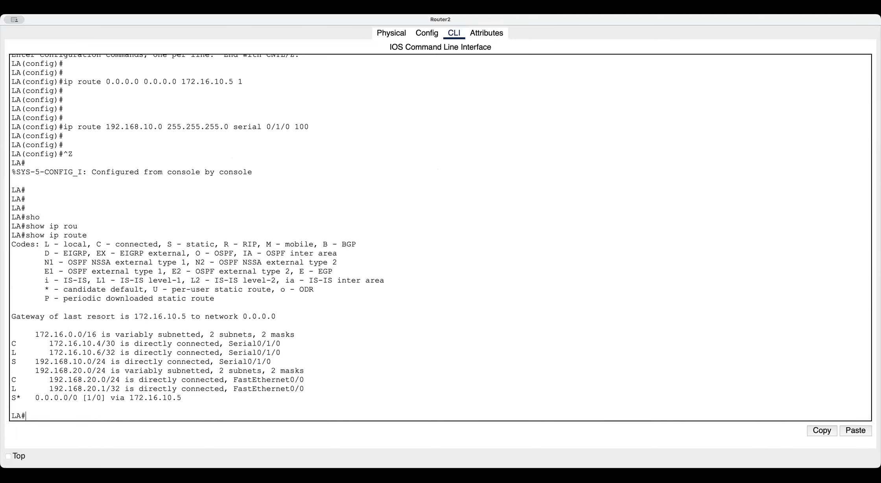
scroll(257, 266, down, 1)
drag(295, 125, 313, 124)
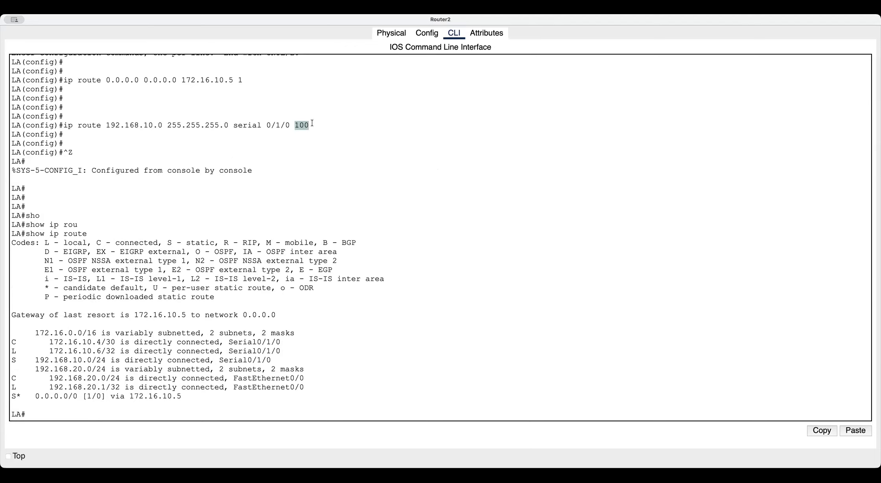
Check LA's static route entry for 192.168.10.0/24, and ping 192.168.20.1 from PC0's command prompt.
drag(35, 361, 306, 356)
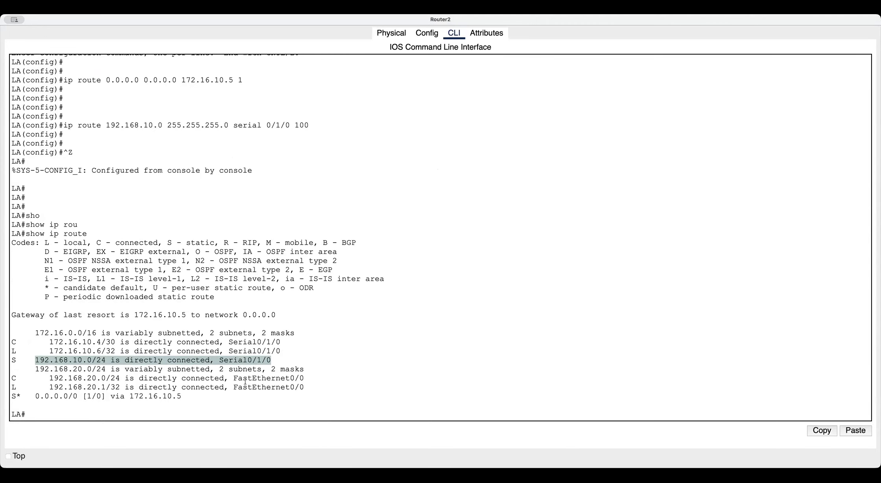
key(Return)
key(Return)
key(Return)
key(Return)
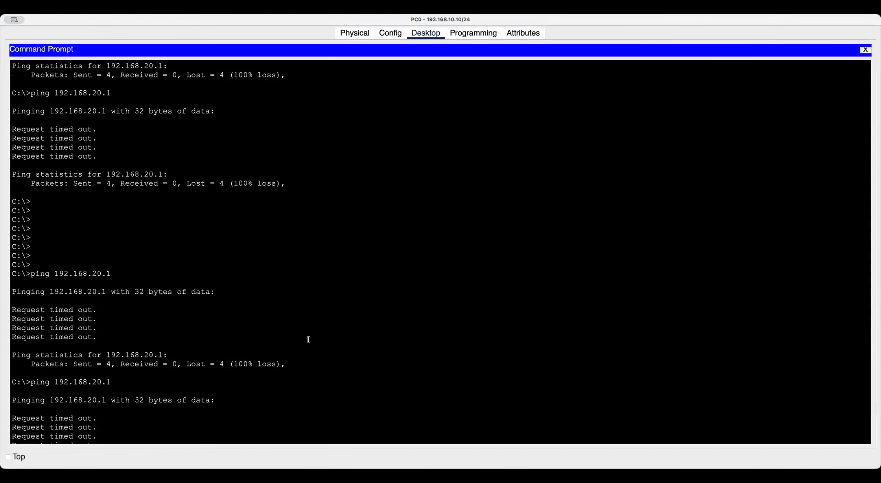
key(Return)
key(Return)
key(Return)
key(Return)
key(Return)
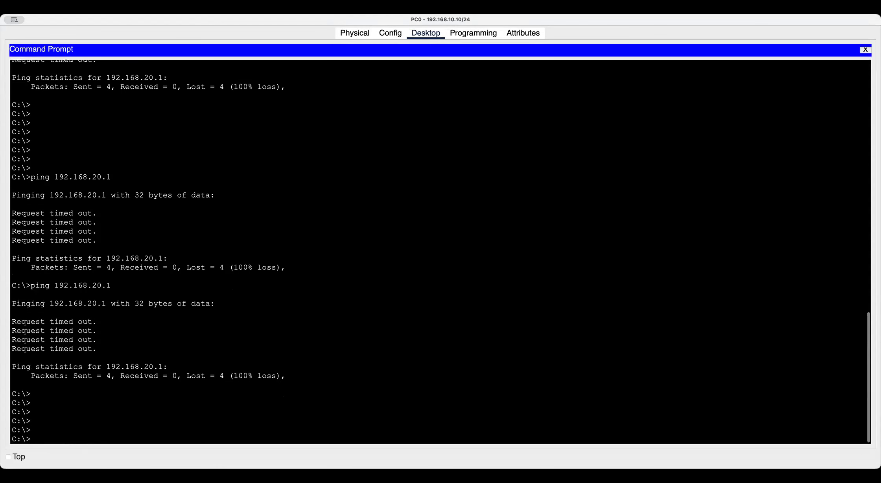
key(Up)
key(Return)
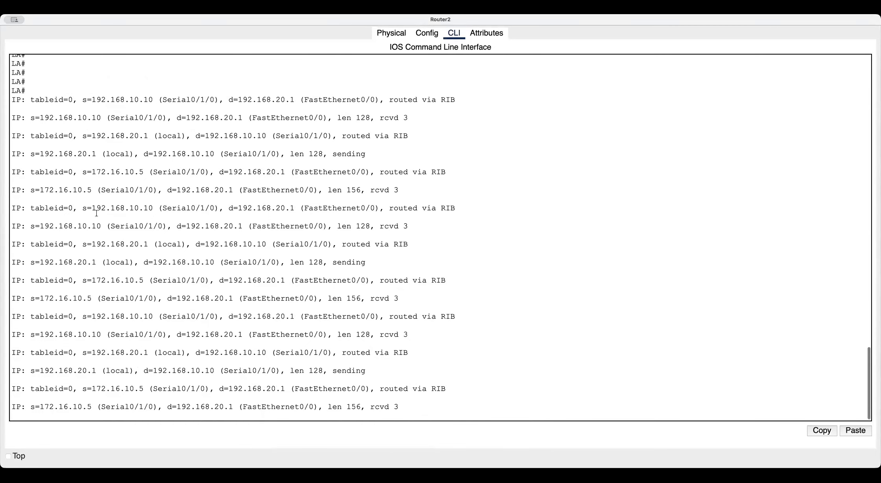
Examine LA's IP packet debug output for the ping requests from 192.168.10.10 and the replies sent back from 192.168.20.1.
drag(72, 117, 205, 118)
drag(119, 134, 145, 135)
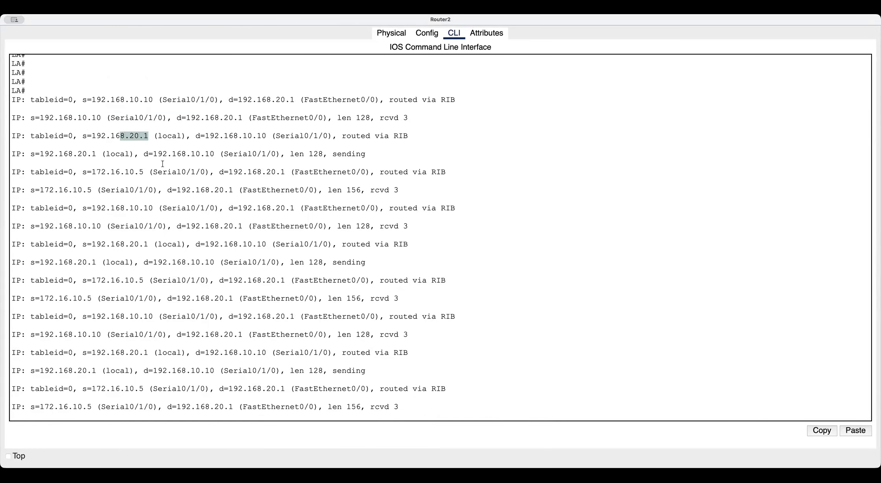
drag(42, 154, 269, 152)
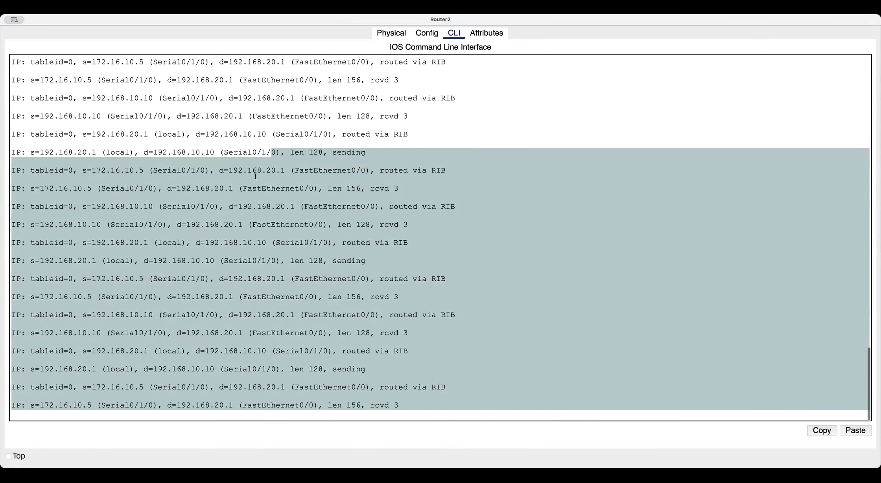
click(183, 180)
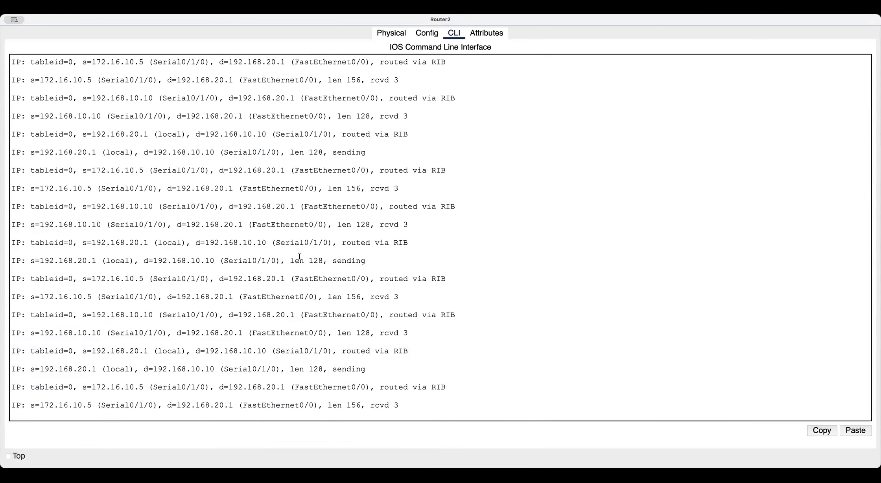
drag(44, 370, 390, 370)
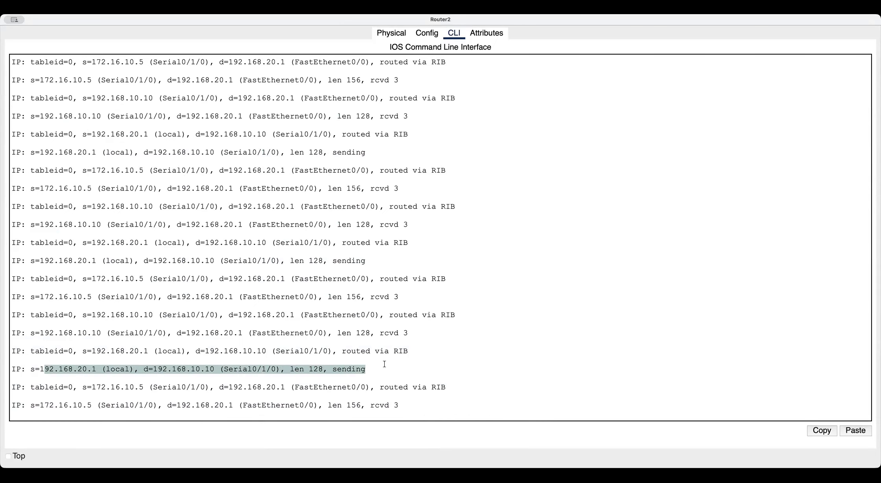
scroll(377, 364, up, 5)
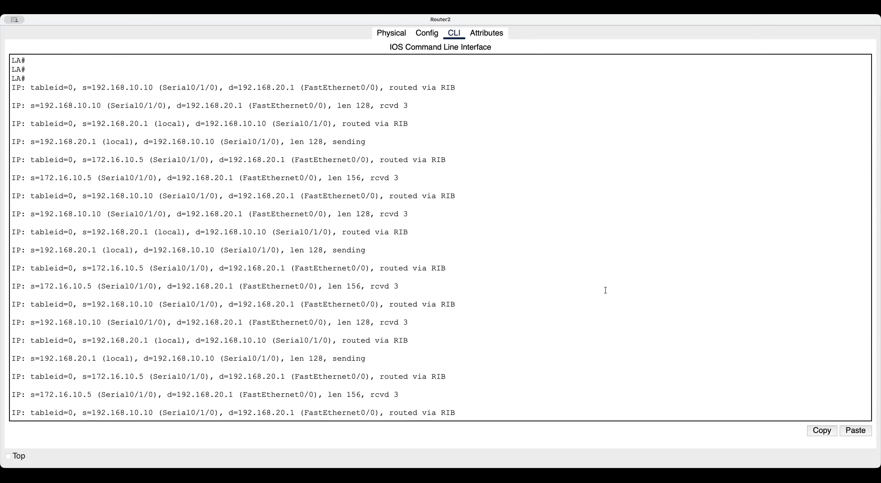
scroll(717, 352, down, 5)
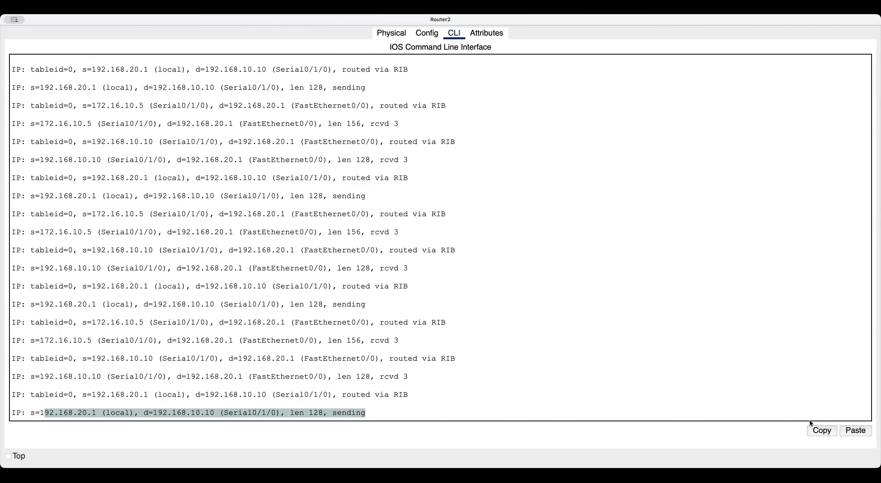
Open the CORP router's command line and examine how its debug output handles packets from 192.168.20.1 to 192.168.10.10.
click(16, 20)
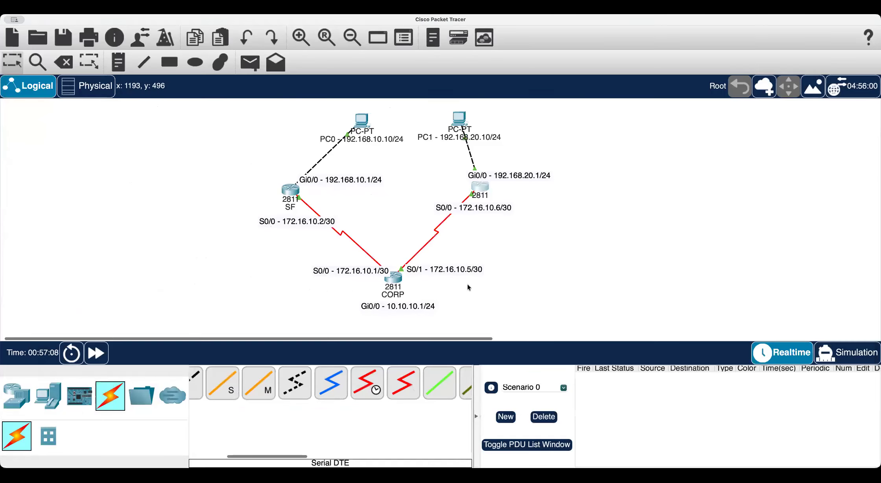
click(393, 279)
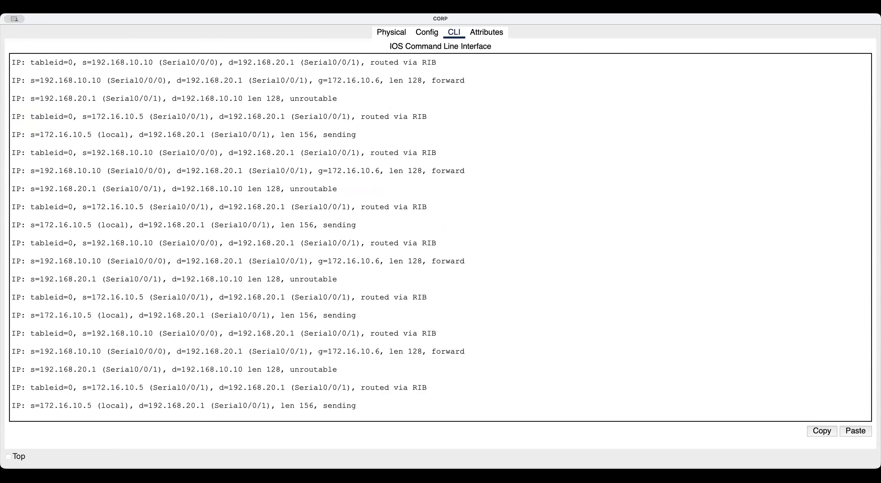
key(Return)
key(Return)
key(Return)
key(Return)
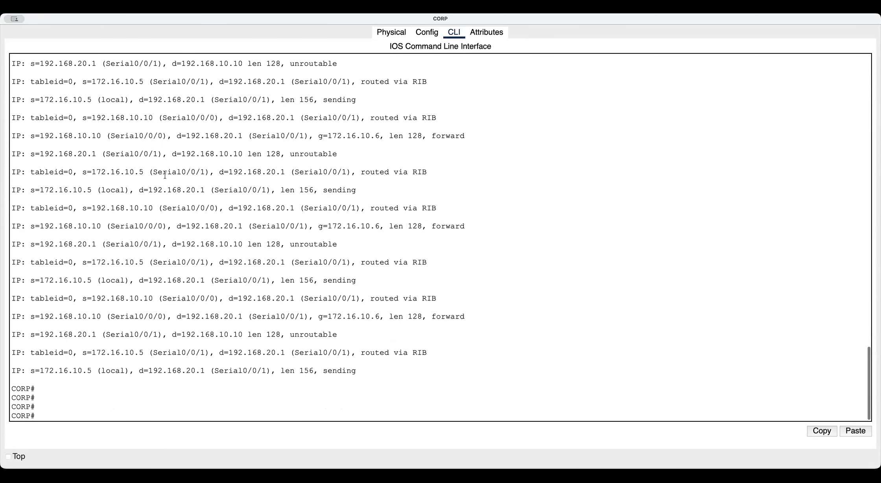
drag(30, 244, 337, 242)
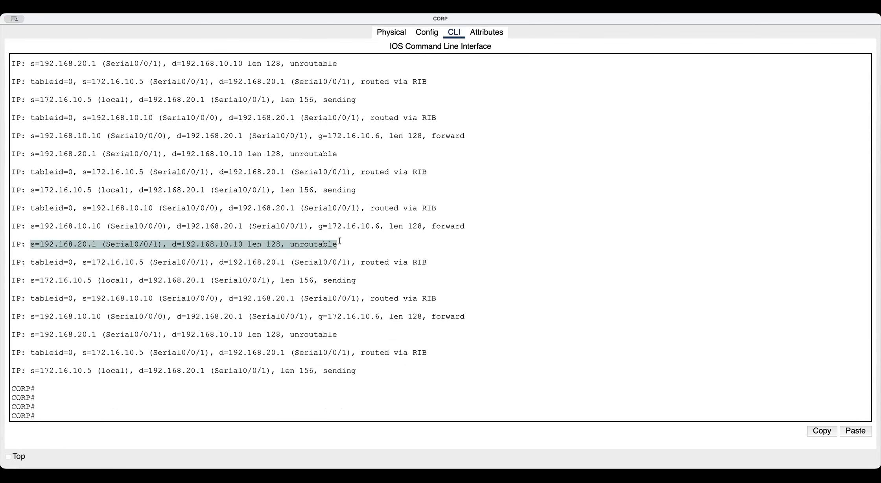
Display CORP's routing table with show ip route to check for a route to the 192.168.10.0 network.
key(Return)
key(Return)
key(Return)
key(Return)
text(sho)
key(Tab)
text(ip ro)
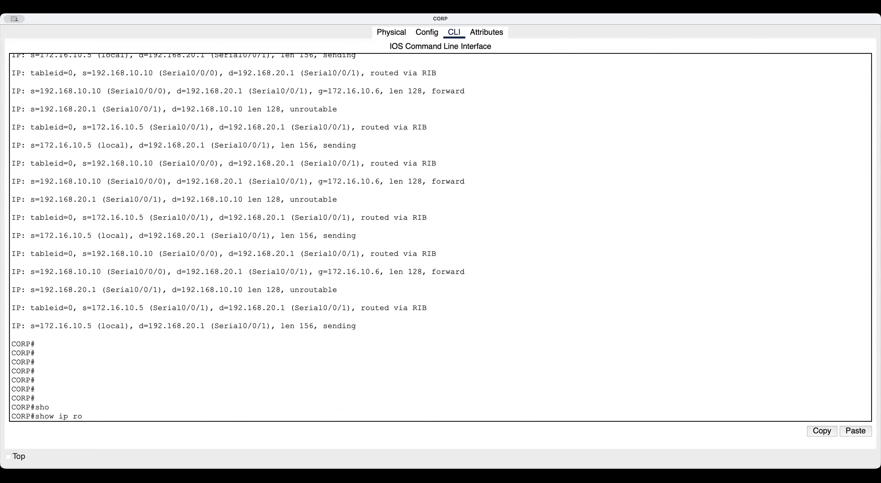
text(u)
key(Tab)
key(Return)
key(Return)
key(Return)
key(Return)
key(Return)
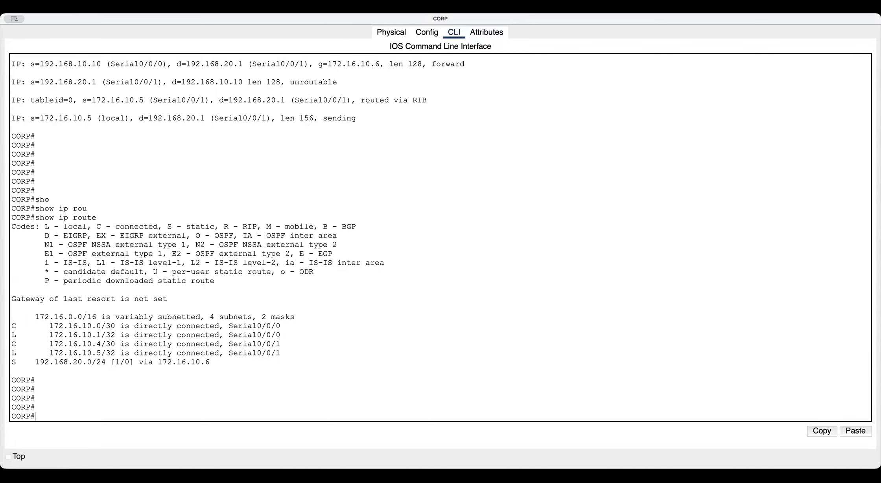
key(Return)
key(Return)
key(Return)
key(Return)
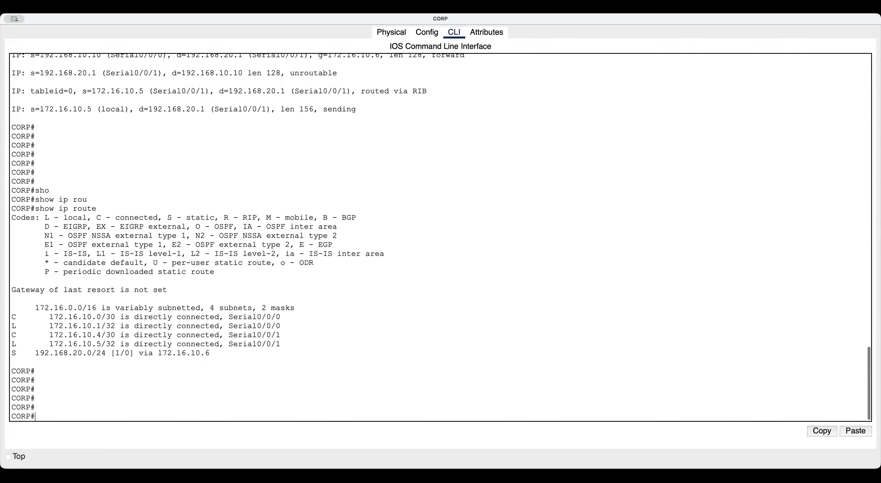
In CORP's global configuration mode, add a static route to 192.168.10.0 255.255.255.0 via 172.16.10.2.
text(conf t)
key(Return)
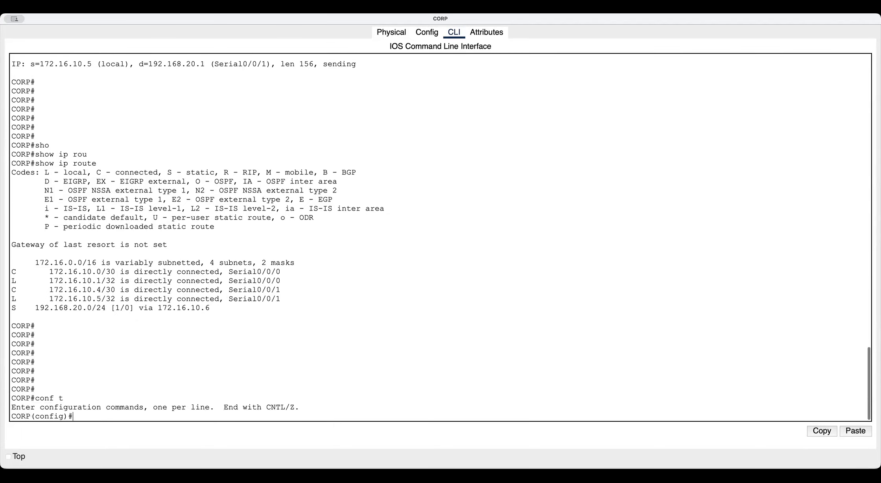
key(Return)
key(Return)
text(ip add)
key(Tab)
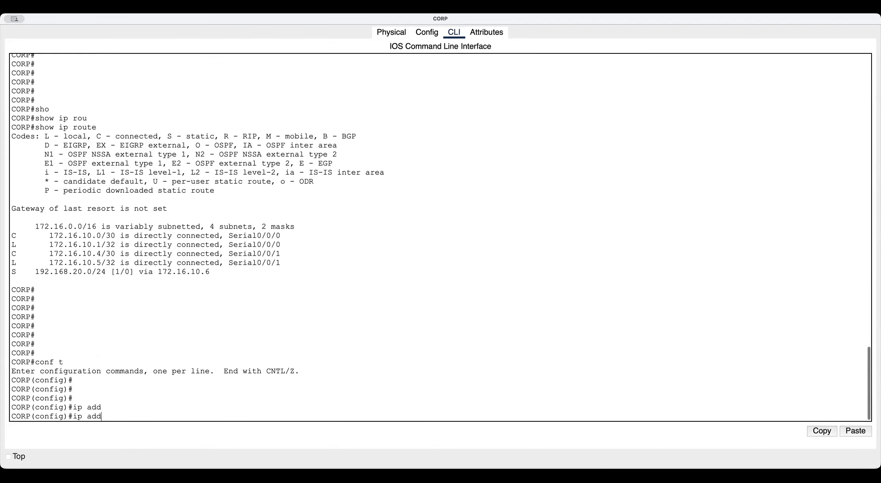
key(BackSpace)
key(BackSpace)
key(BackSpace)
text(route 10.)
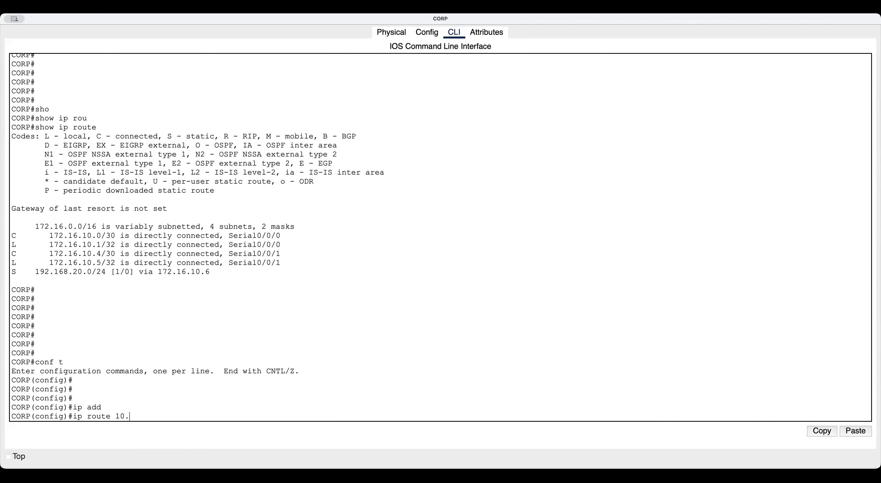
key(BackSpace)
key(BackSpace)
text(92.168.)
text(10.0 255.255.255.0)
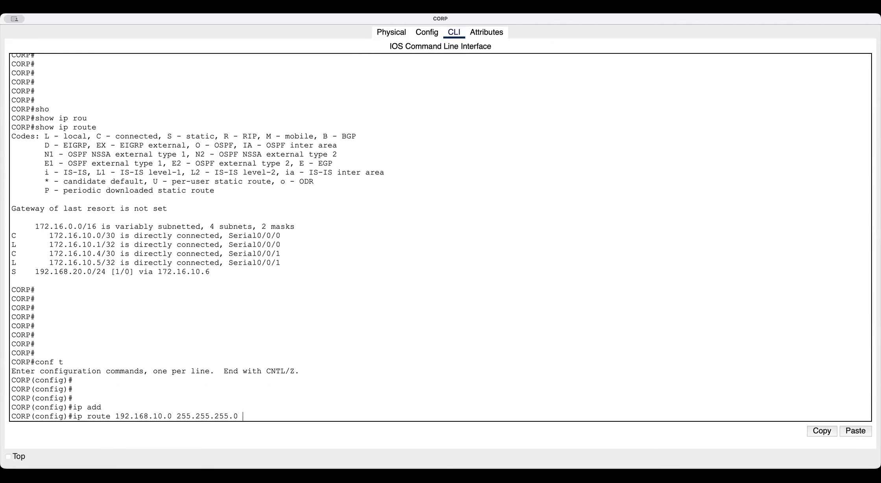
text( 172.16.10.2)
key(Return)
key(Return)
key(Return)
key(Return)
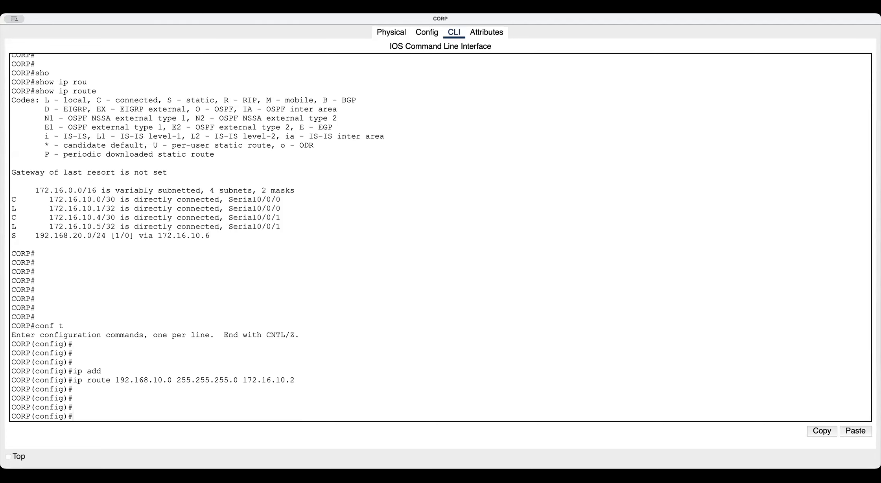
Leave configuration mode on CORP and display its routing table again to verify the added static route.
key(ctrl+z)
key(Return)
key(Return)
key(Return)
key(Return)
key(Return)
text(sho)
key(Tab)
text(ip rou)
key(Tab)
key(Return)
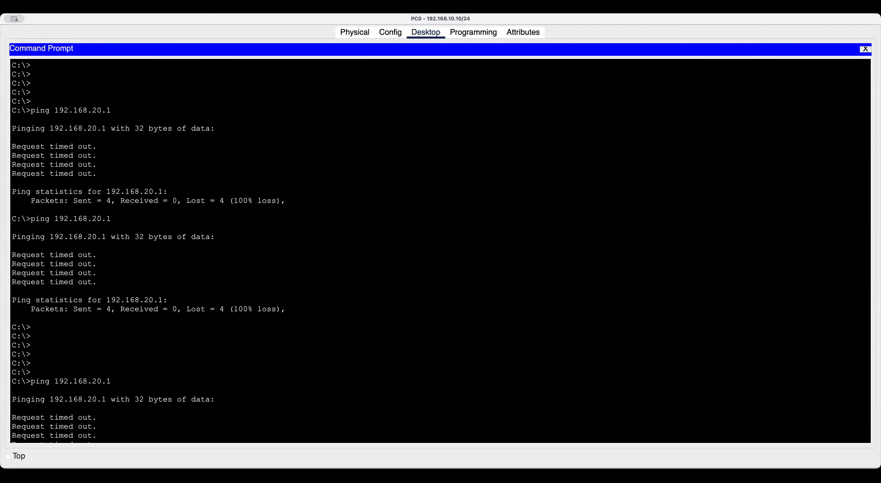
Ping 192.168.20.1 again from PC0's command prompt to test the route through CORP.
key(Return)
key(Up)
key(Return)
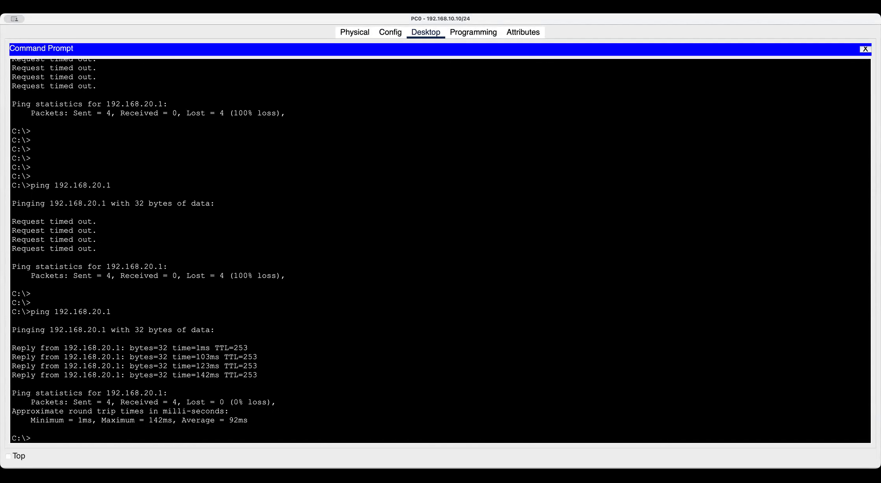
Try traceroute 192.168.20.1 on PC0, and list the available commands to find the route tracing command.
text(traceroute 192.168.20.1)
key(Return)
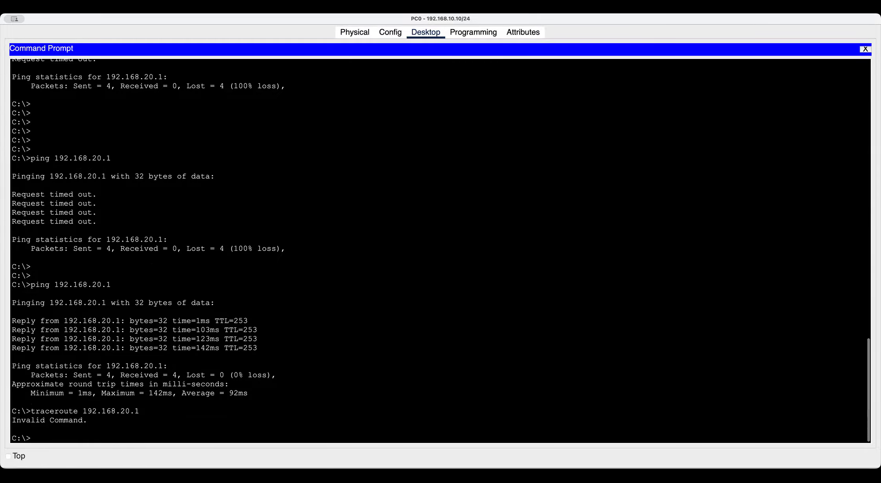
key(Return)
key(Return)
key(Return)
text(trace?)
key(Return)
text(?)
key(Return)
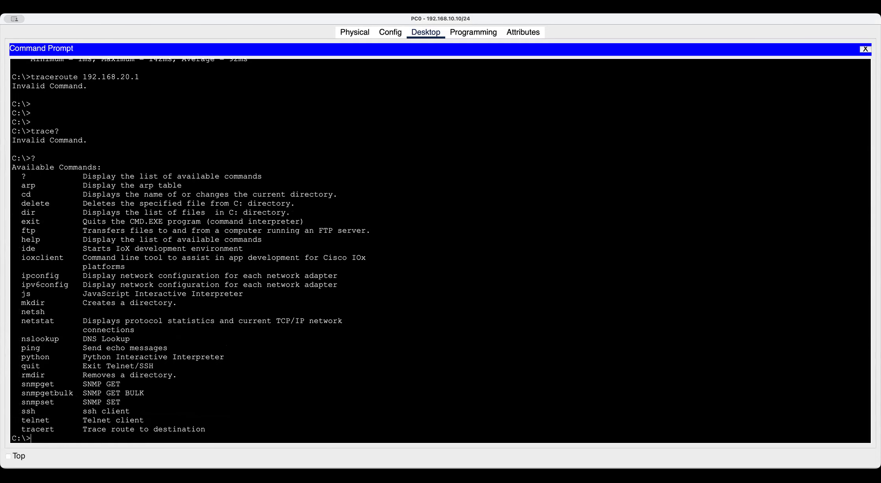
Trace the route from PC0 to 192.168.20.10 with tracert, and examine each hop's address and response times.
text(tracert 192.168.20.10)
key(Return)
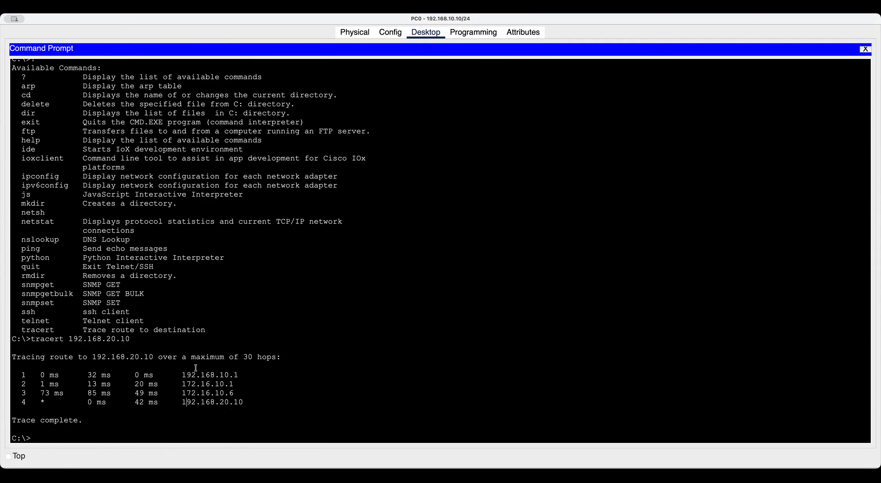
drag(176, 375, 239, 375)
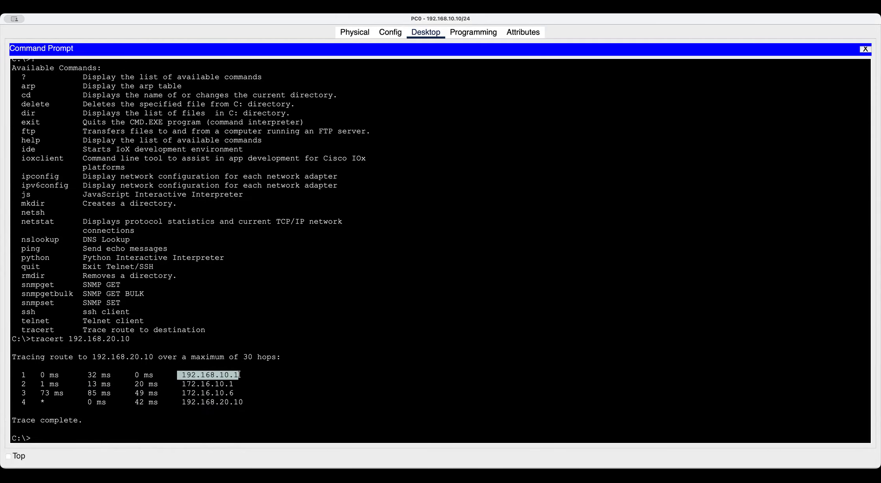
click(182, 384)
drag(202, 385, 232, 385)
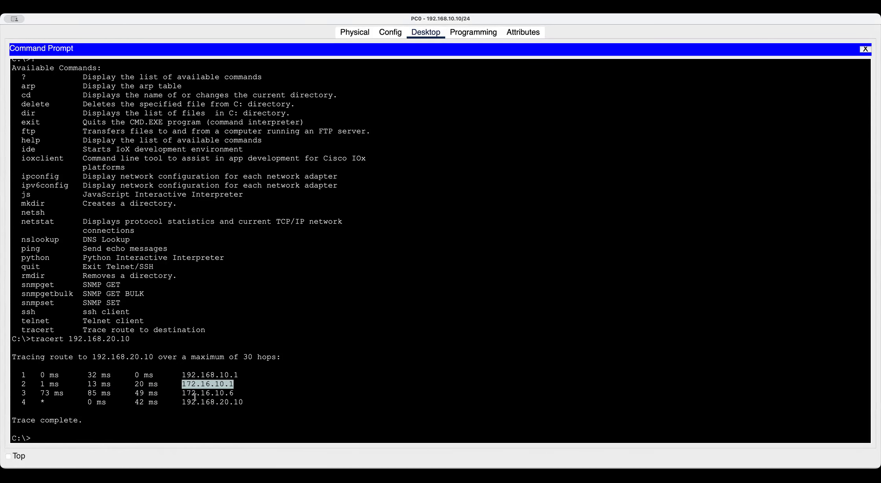
drag(182, 394, 234, 394)
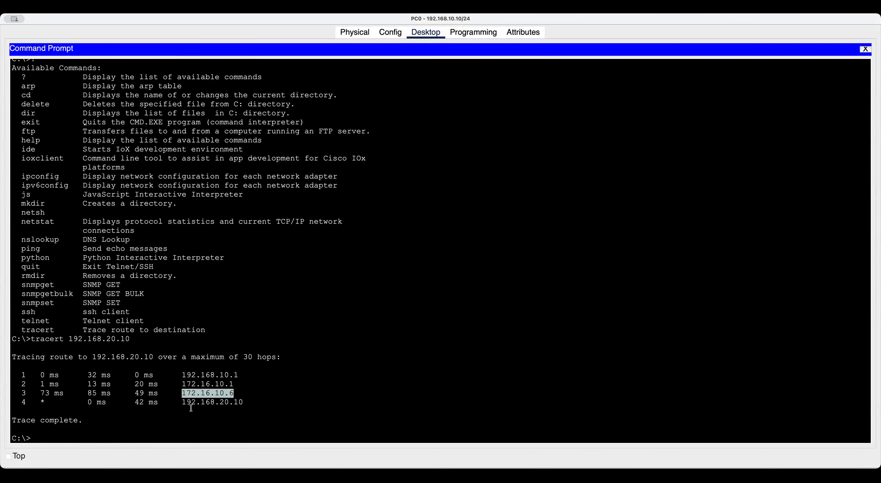
drag(182, 402, 243, 403)
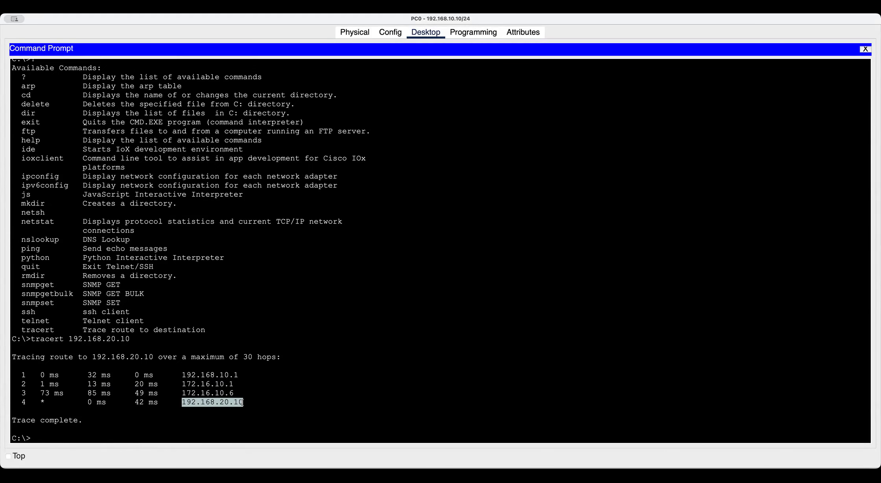
drag(182, 375, 238, 391)
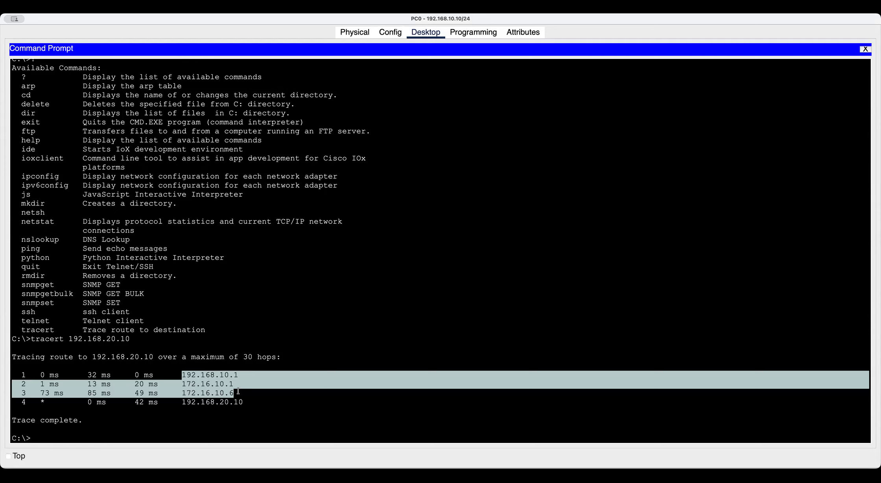
click(169, 386)
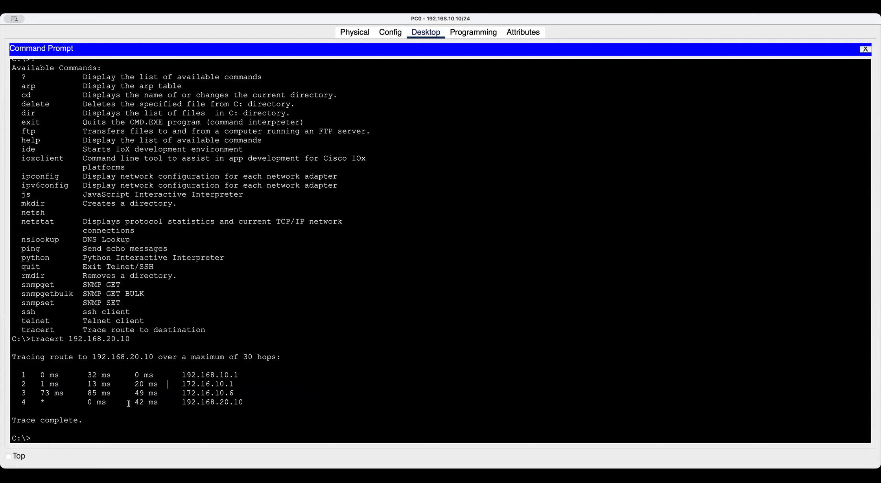
drag(135, 402, 158, 402)
click(87, 385)
drag(40, 385, 87, 384)
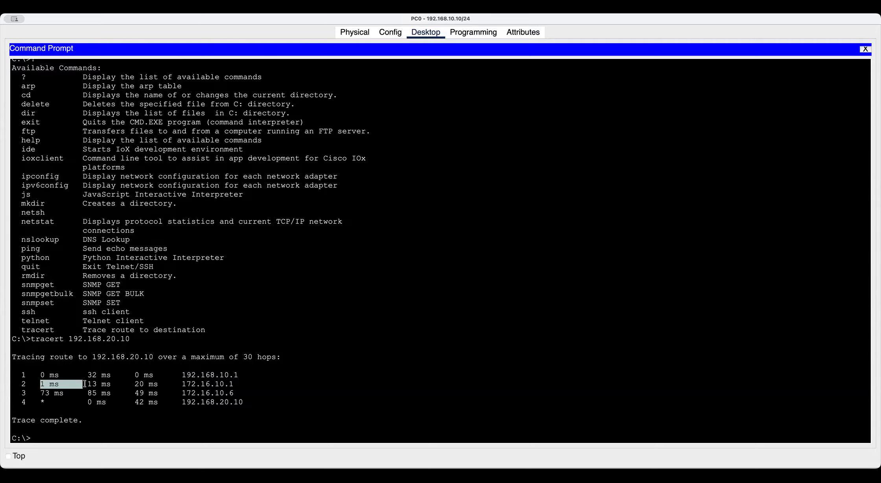
click(176, 394)
Clear the prompt and ping 192.168.20.10 from PC0's command prompt.
key(Return)
key(Return)
key(Return)
key(Return)
key(Up)
key(BackSpace)
key(BackSpace)
key(BackSpace)
key(BackSpace)
key(BackSpace)
key(BackSpace)
key(BackSpace)
key(BackSpace)
key(BackSpace)
key(BackSpace)
key(BackSpace)
key(BackSpace)
key(BackSpace)
key(BackSpace)
key(BackSpace)
key(BackSpace)
key(BackSpace)
key(BackSpace)
key(BackSpace)
key(BackSpace)
text(traceroute 192.168.20.1)
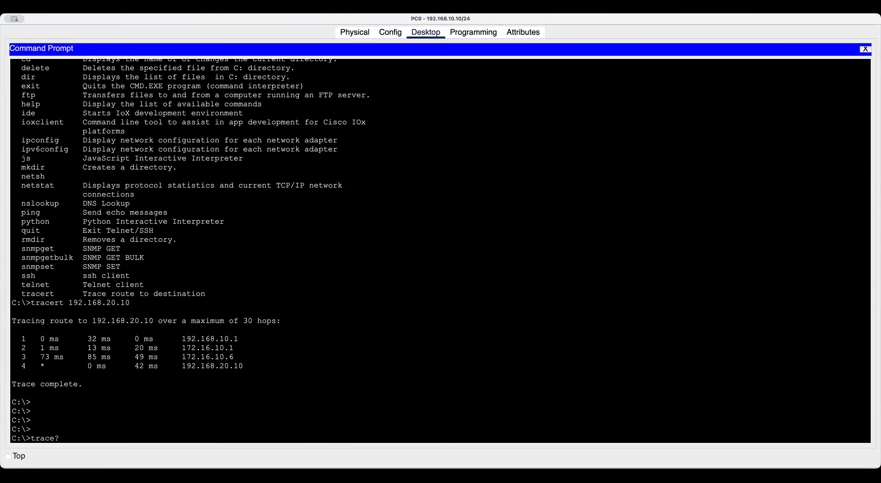
key(Up)
text(0)
key(Return)
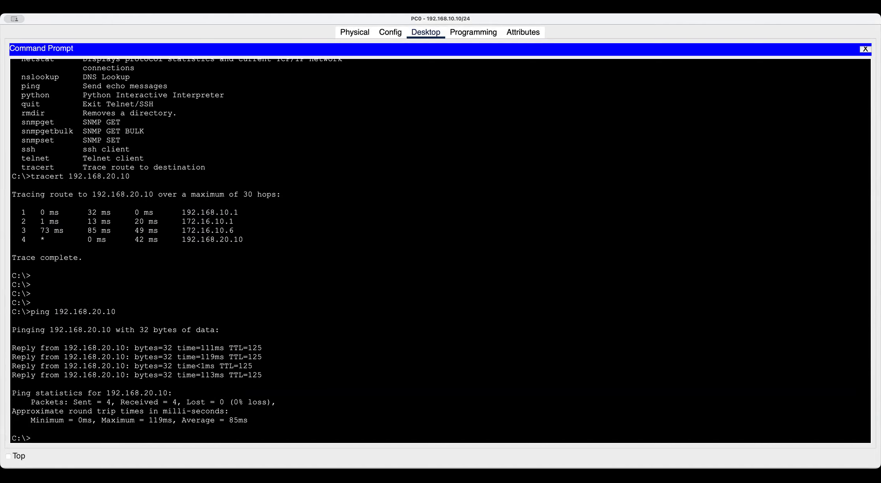
Repeat the ping to 192.168.20.10 from PC0 and compare the replies with the trace and the previous ping.
key(Return)
key(Return)
key(Return)
key(Up)
key(Return)
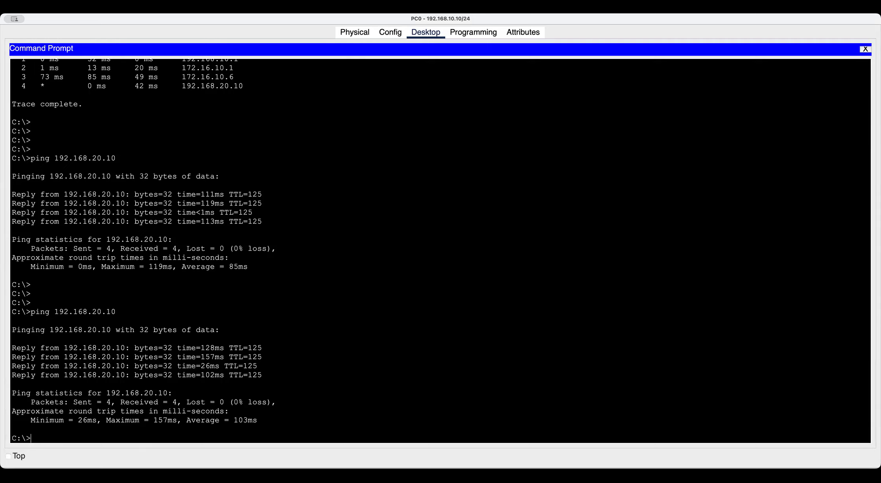
scroll(441, 250, up, 1)
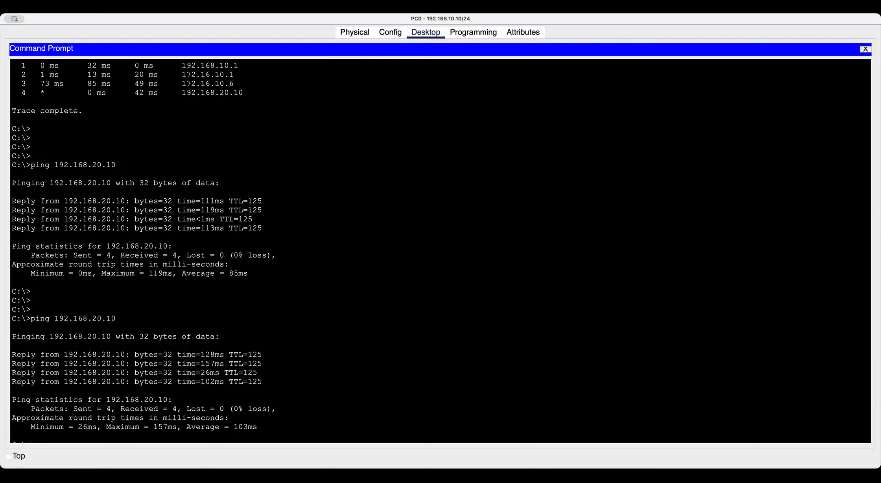
Switch to the PDF study guide and review the Corp section of the Figure 9.9 internetwork.
key(super+Tab)
scroll(550, 391, down, 5)
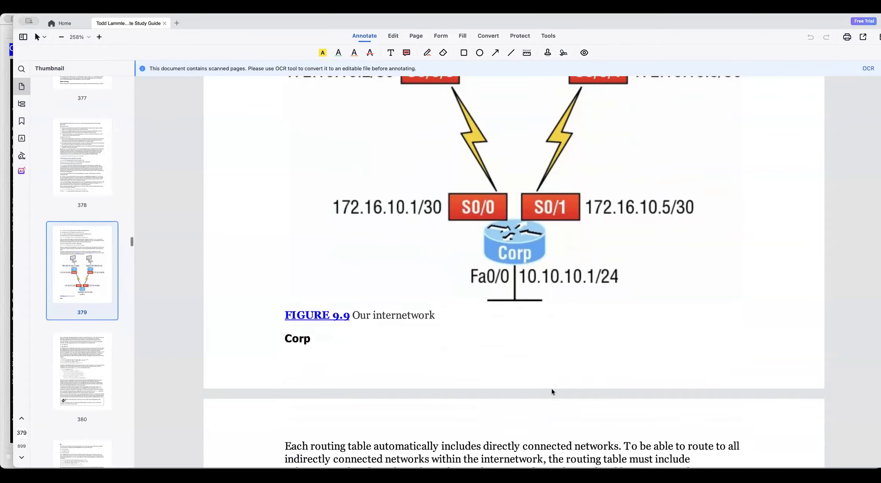
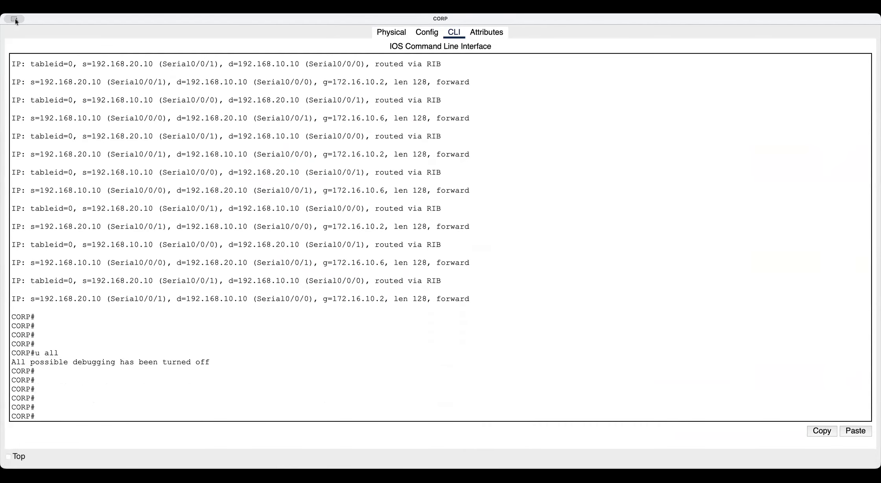
Ping CORP's LAN address 10.10.10.1 from PC1's command prompt.
key(super+m)
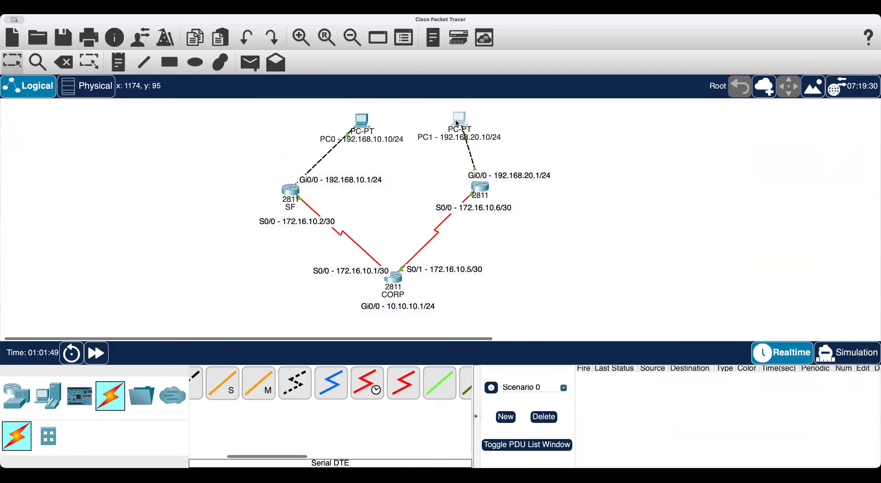
click(456, 123)
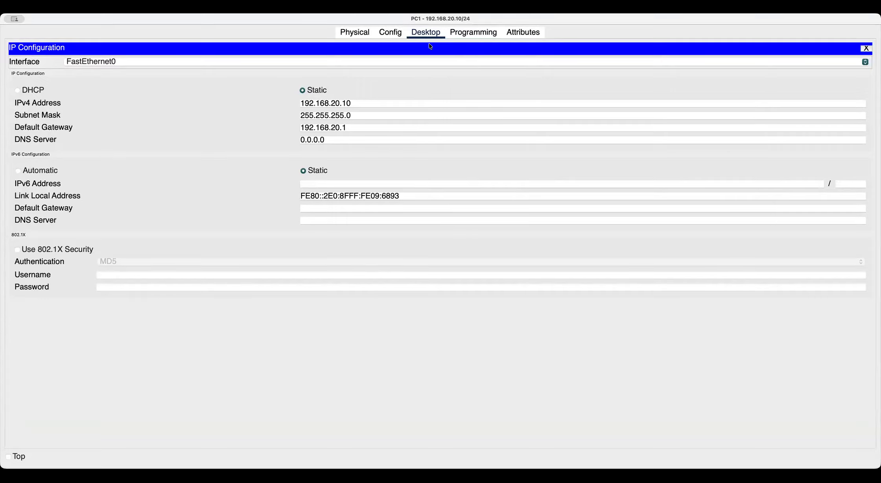
click(866, 49)
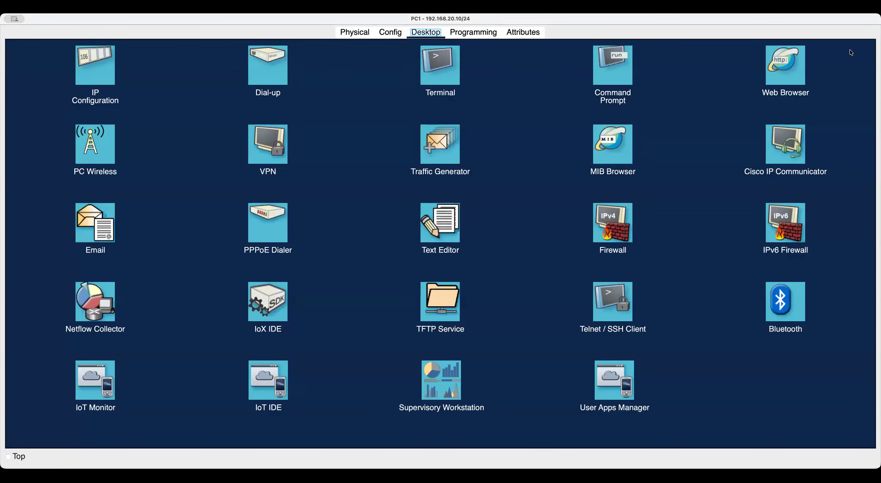
click(613, 75)
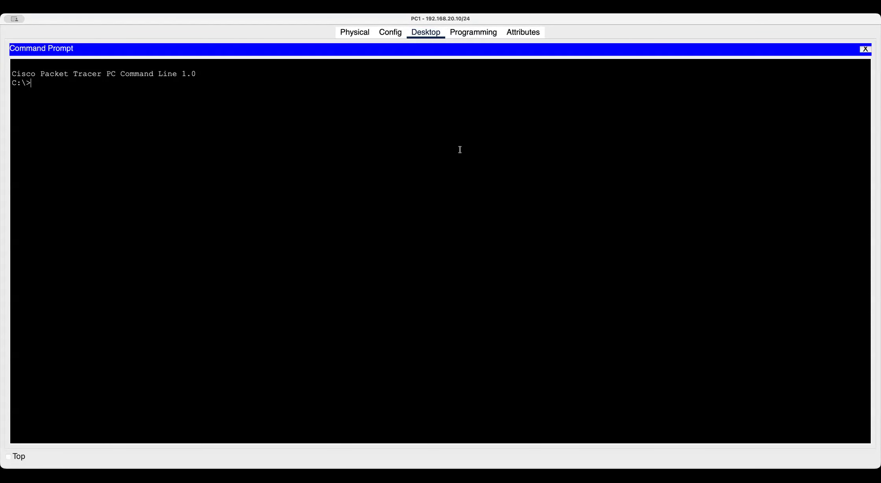
text(ping 10.10.10.2)
key(Return)
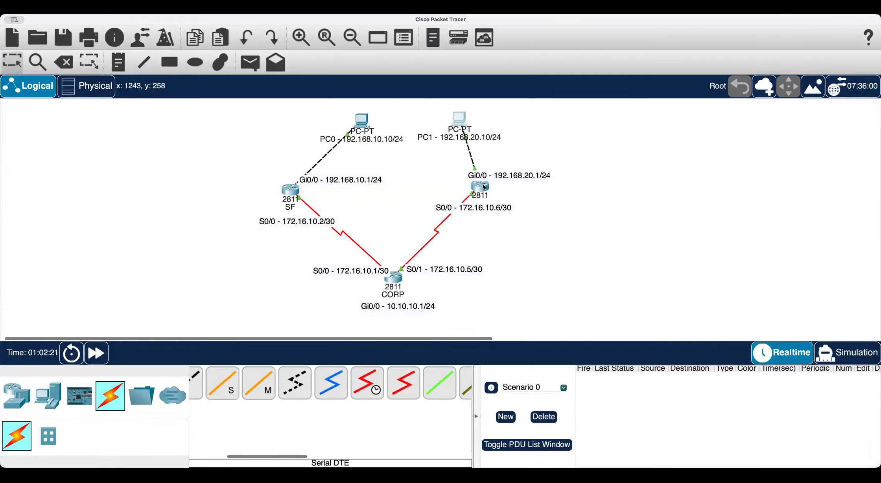
Turn off all debugging on the LA router with u all.
click(481, 187)
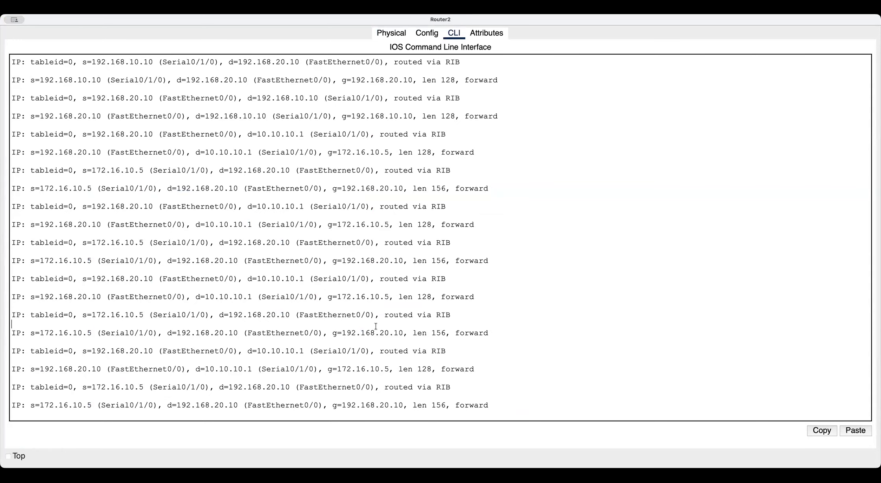
key(Return)
key(Return)
key(Return)
key(Return)
key(Return)
text(u all)
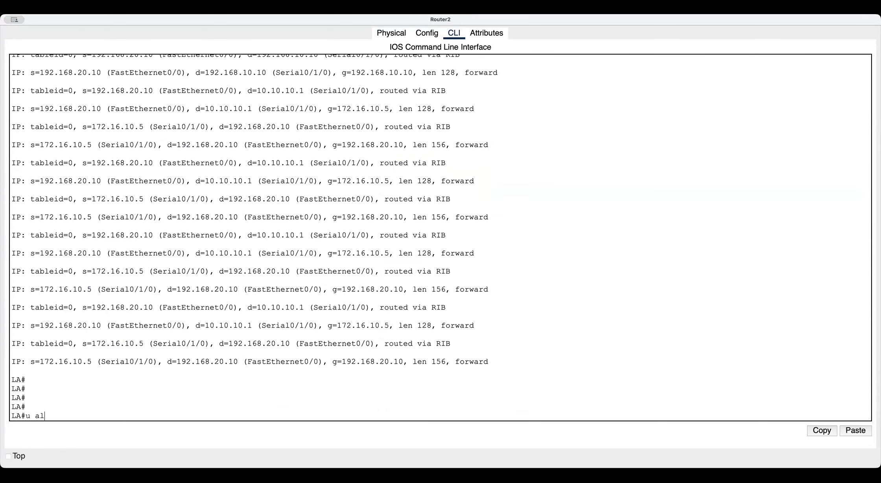
key(Return)
key(Return)
key(Return)
key(Return)
key(Return)
key(Return)
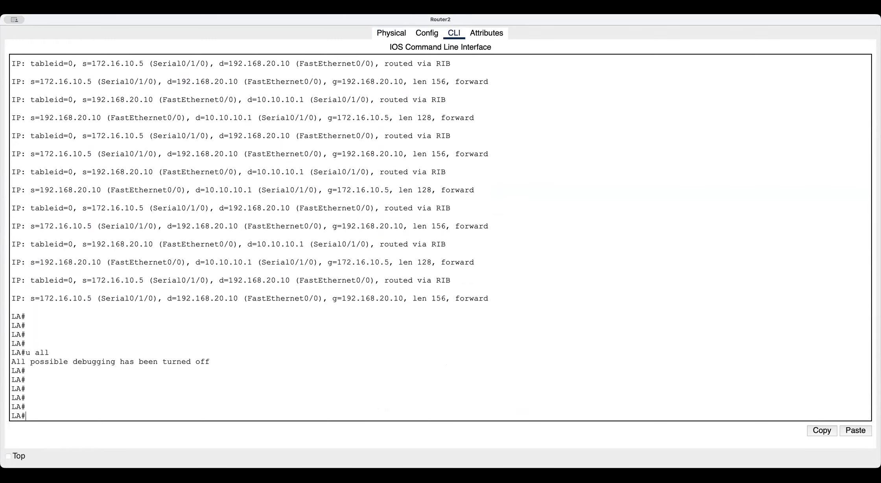
Try ipconfig on the LA router and abort the name lookup.
text(ipconfig)
key(Return)
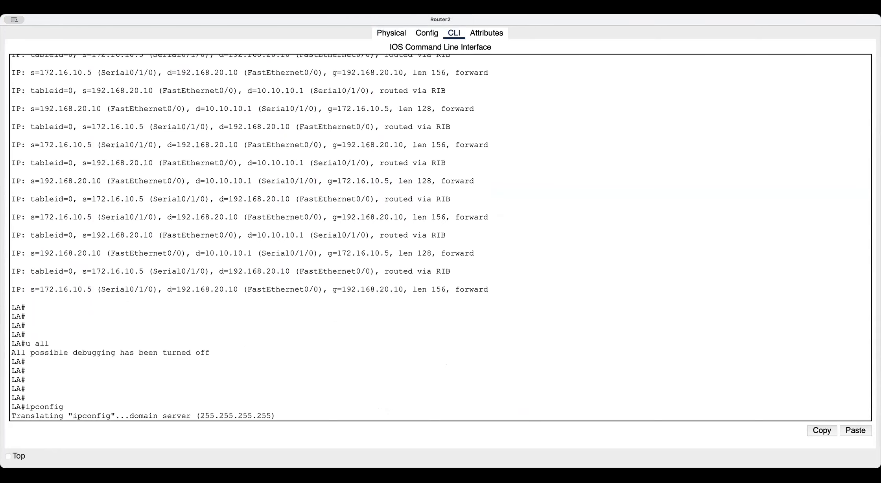
key(ctrl+shift+6)
key(Return)
key(Return)
key(Return)
key(Return)
key(Return)
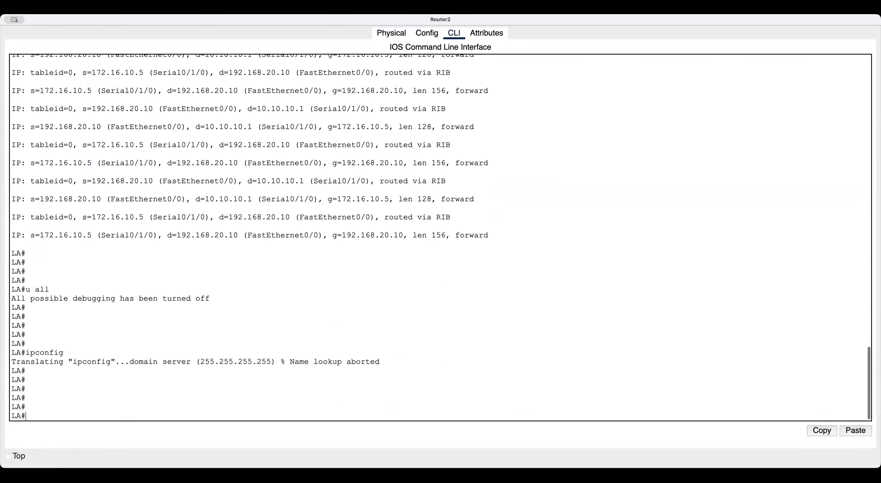
key(Return)
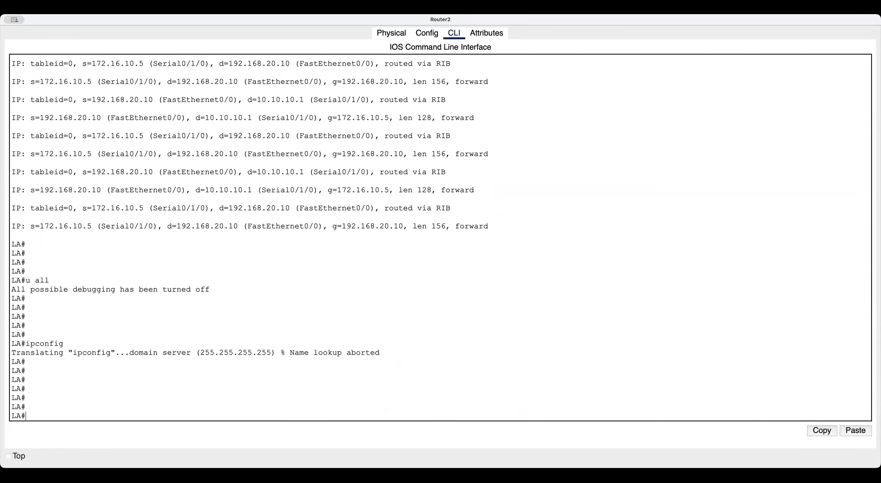
Enter configuration mode on LA and try to complete a command starting with no doma.
text(conf t)
key(Return)
key(Return)
key(Return)
text(no doma)
key(Tab)
text(a)
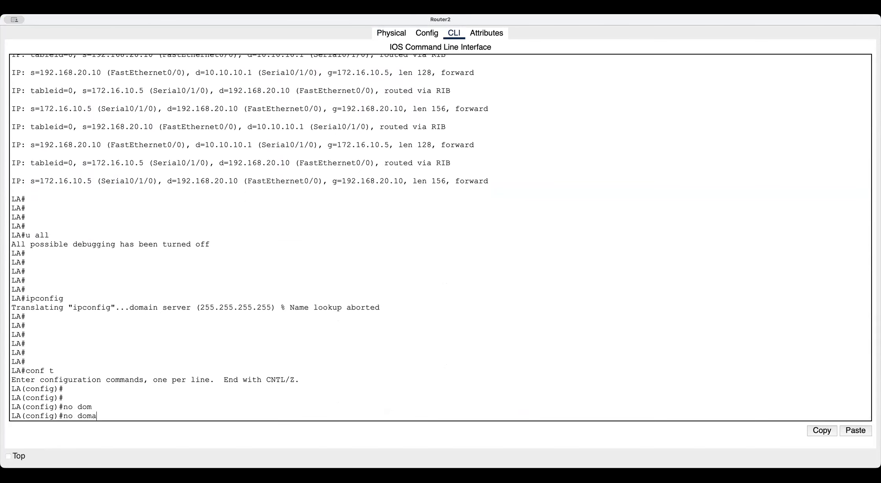
key(Tab)
key(Tab)
key(Tab)
key(Tab)
key(BackSpace)
key(BackSpace)
key(BackSpace)
key(BackSpace)
key(BackSpace)
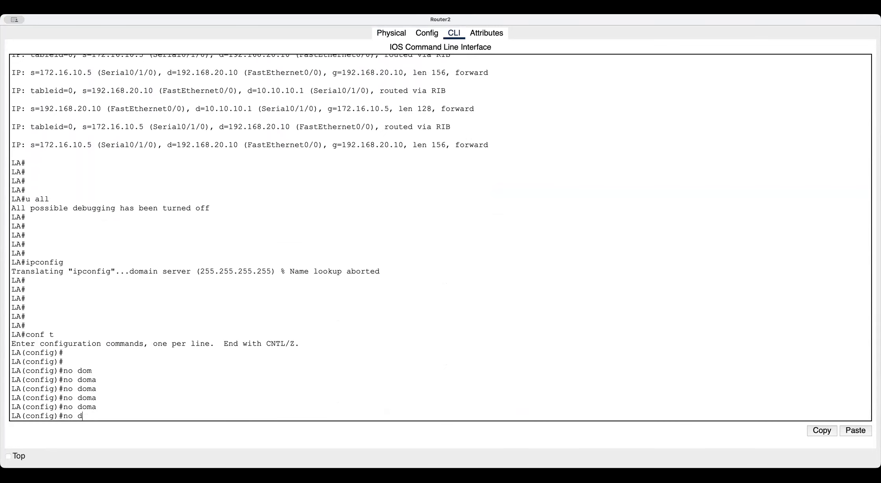
List all options of the no command on LA, discard the partial command, and leave configuration mode.
text(?)
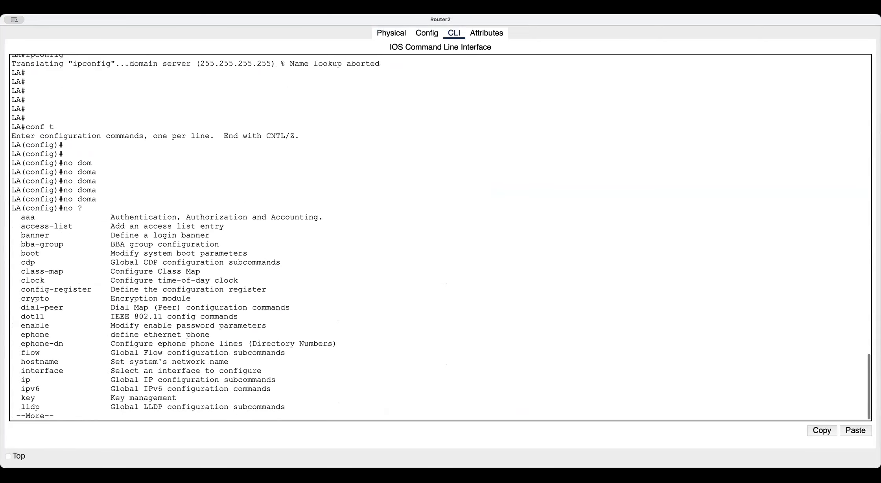
key(space)
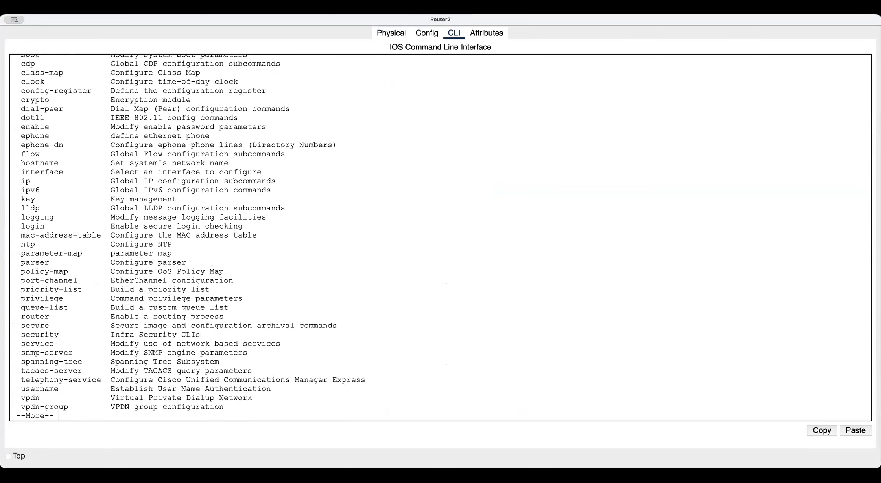
key(space)
key(BackSpace)
key(BackSpace)
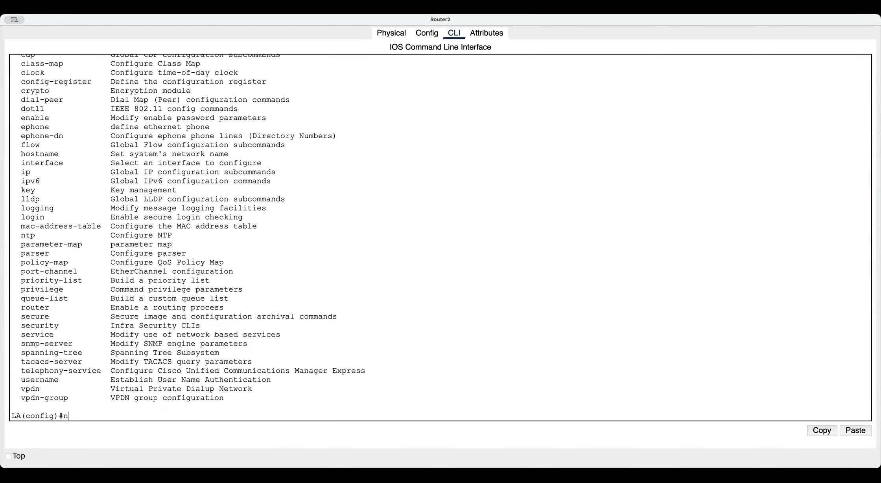
key(Return)
key(Return)
key(Return)
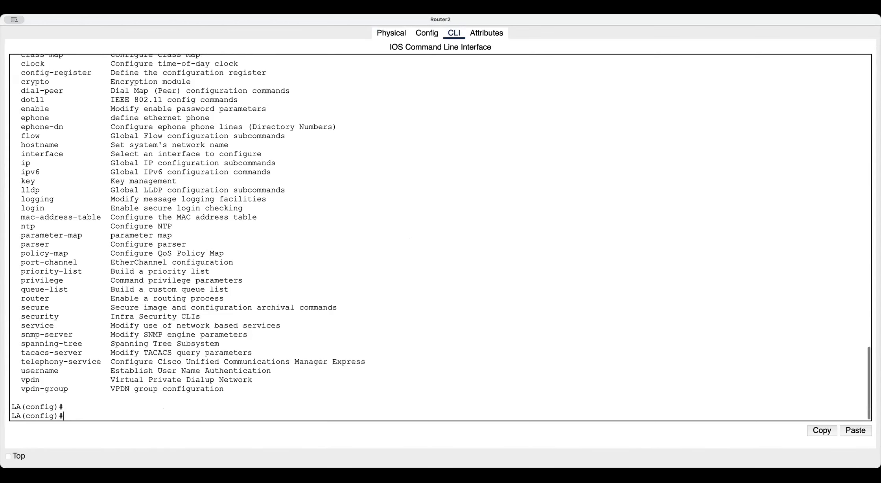
key(ctrl+z)
key(Return)
key(Return)
key(Return)
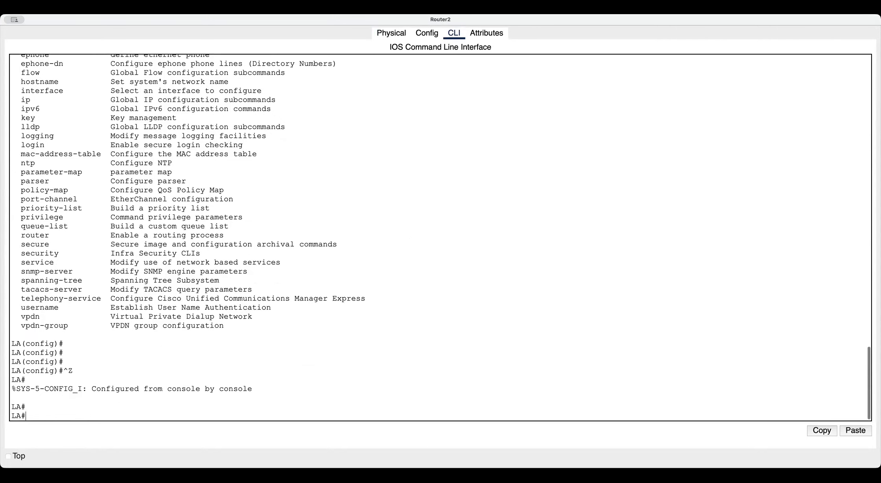
Display LA's routing table and check the default route's next hop against the earlier debug output.
text(sho)
key(Tab)
text(ip rou)
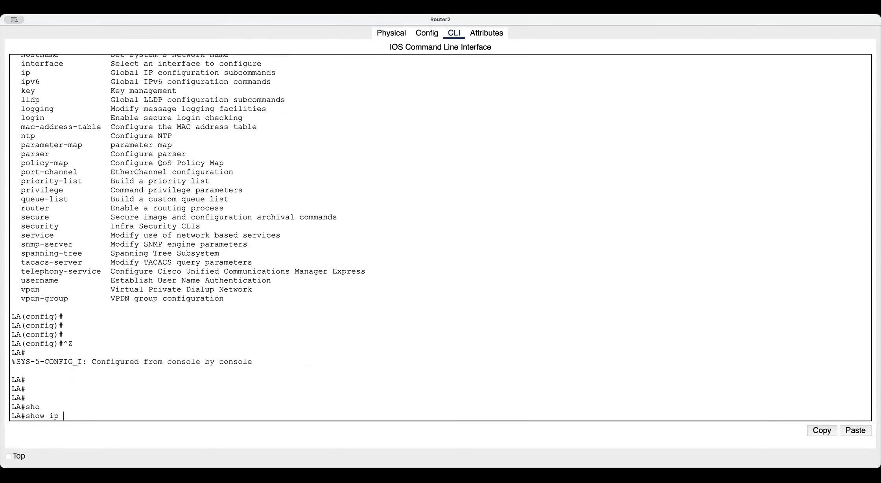
key(Tab)
key(Return)
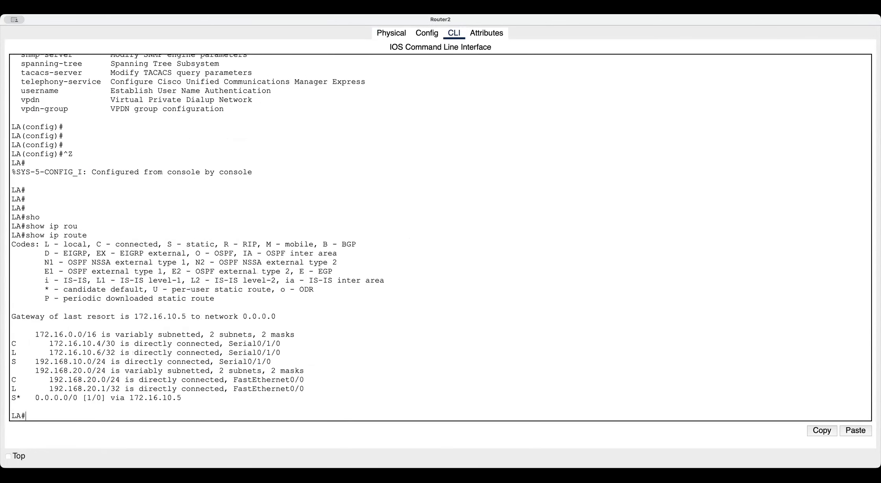
drag(129, 398, 185, 396)
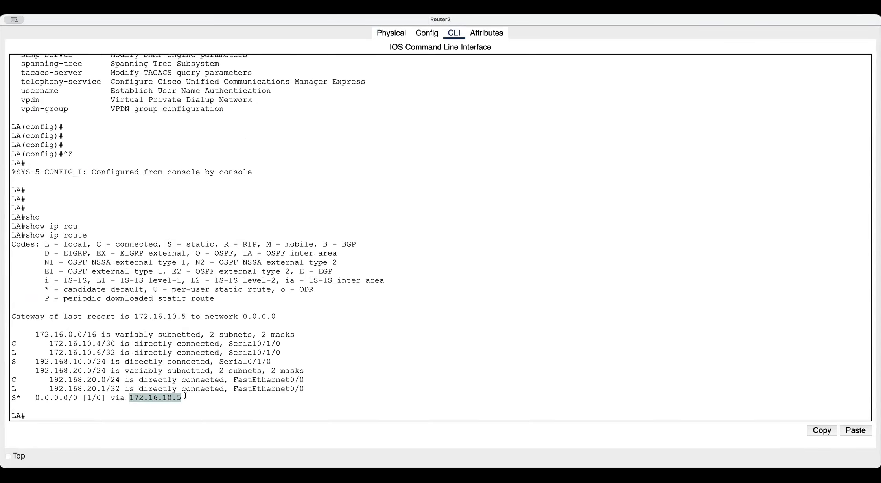
scroll(352, 179, up, 15)
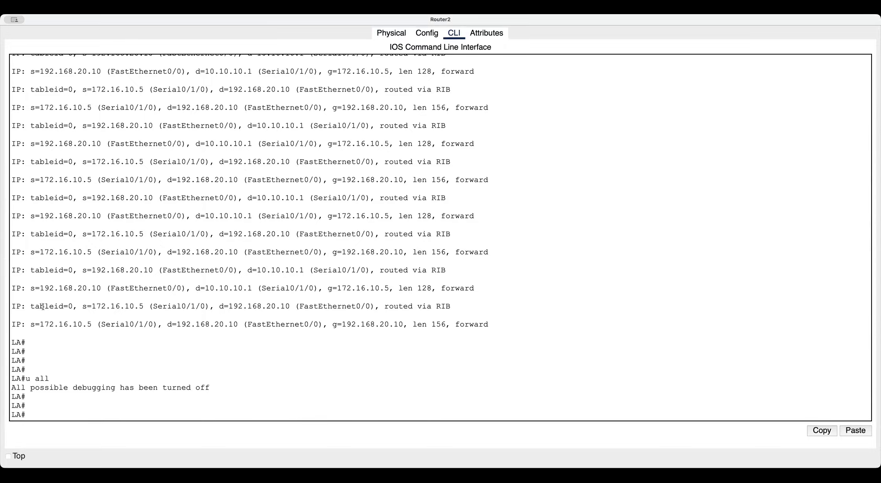
scroll(204, 292, down, 15)
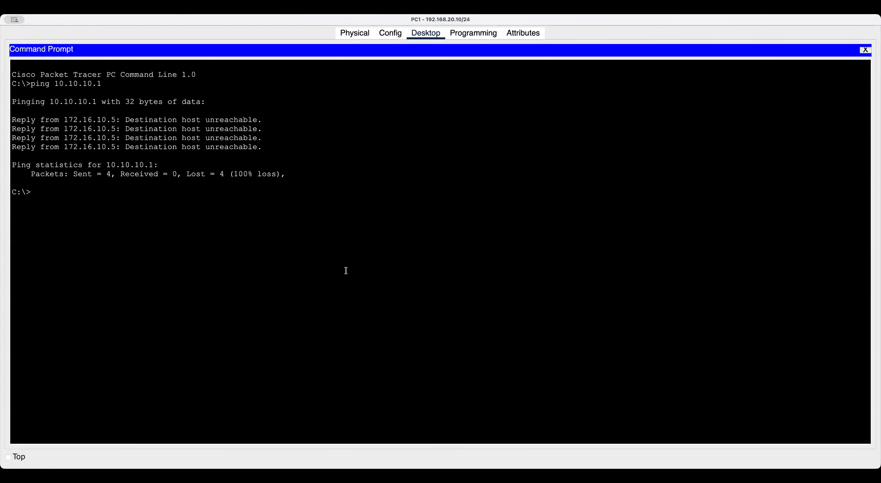
Repeat the ping to 10.10.10.1 from PC1's command prompt.
key(Up)
key(Return)
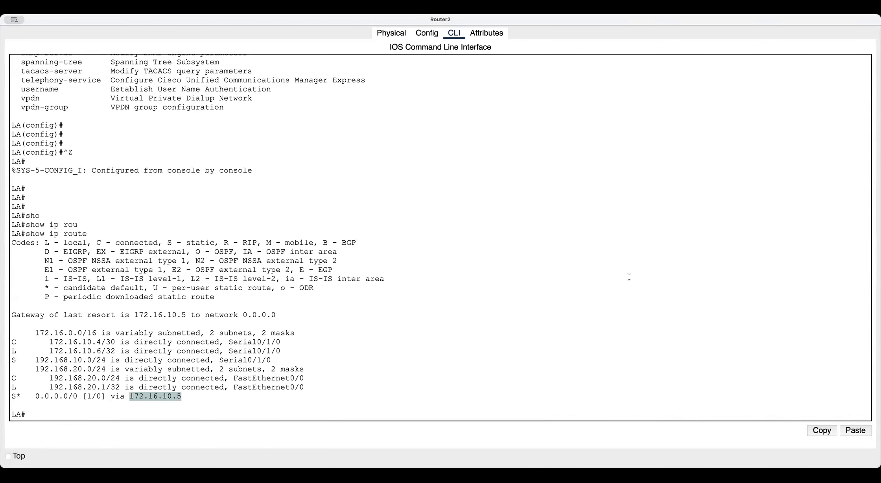
Display CORP's brief IP interface summary to check the state of its interfaces.
click(31, 22)
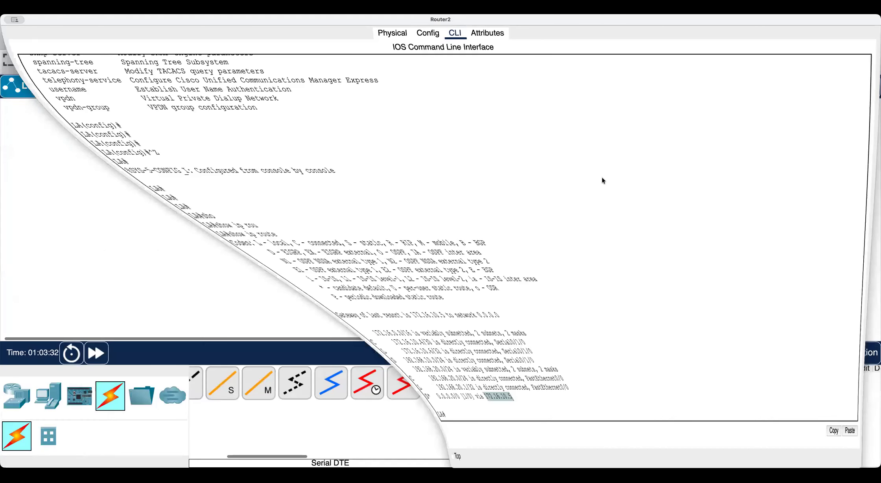
click(397, 279)
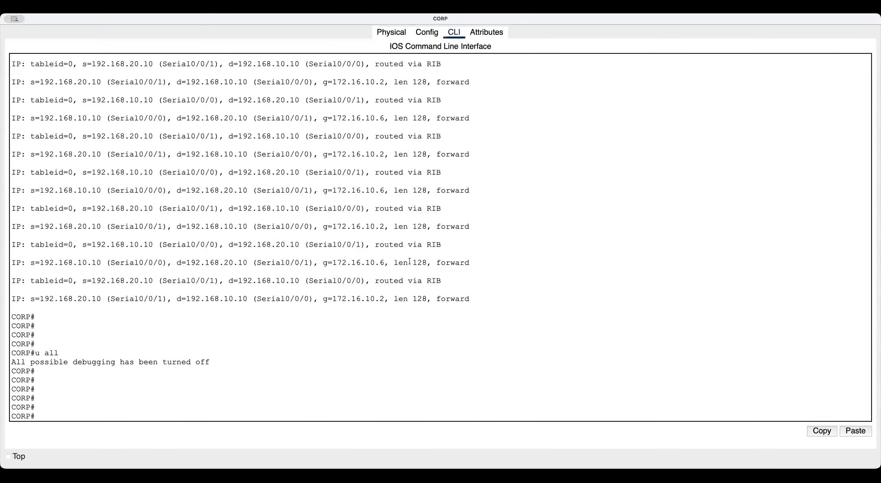
key(Return)
key(Return)
key(Return)
key(Return)
key(Return)
text(sho)
key(Tab)
text(ip int bri)
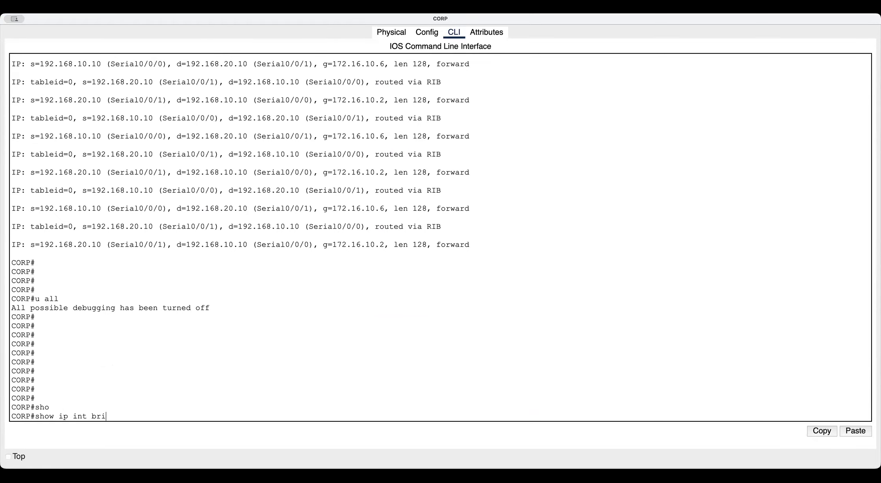
key(Tab)
key(Return)
key(Return)
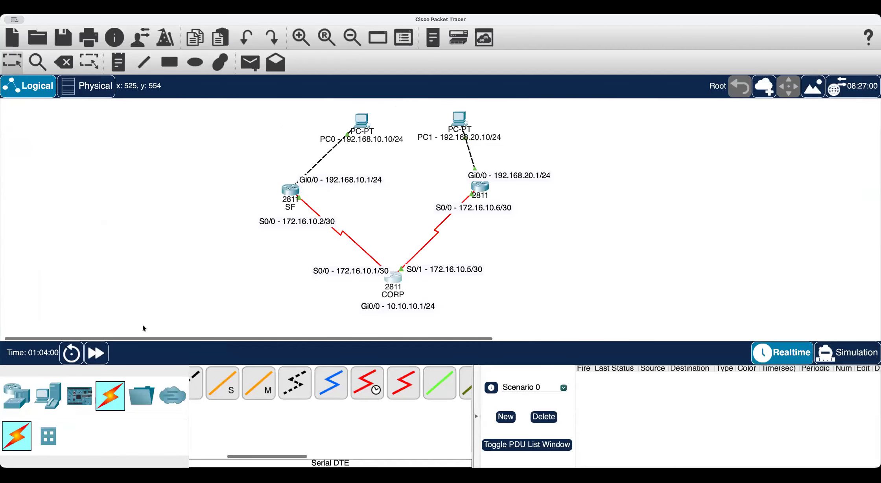
Add a generic printer to the workspace beside the CORP router.
click(42, 408)
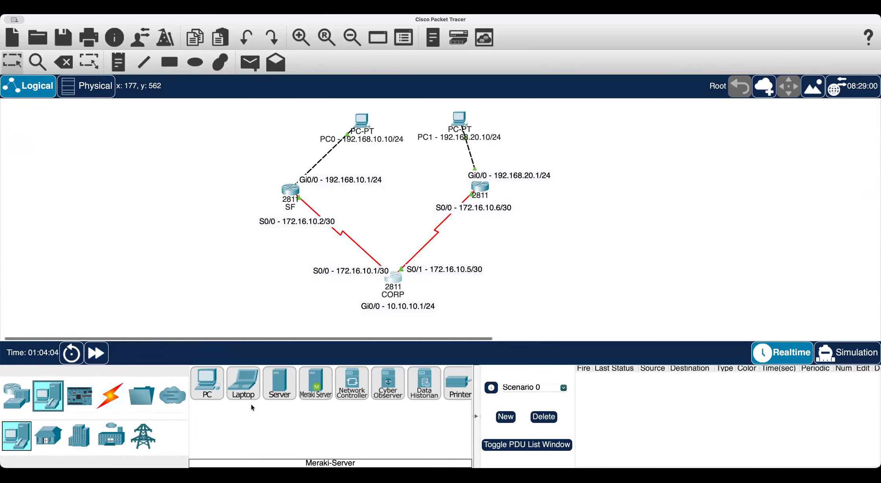
click(459, 385)
click(480, 299)
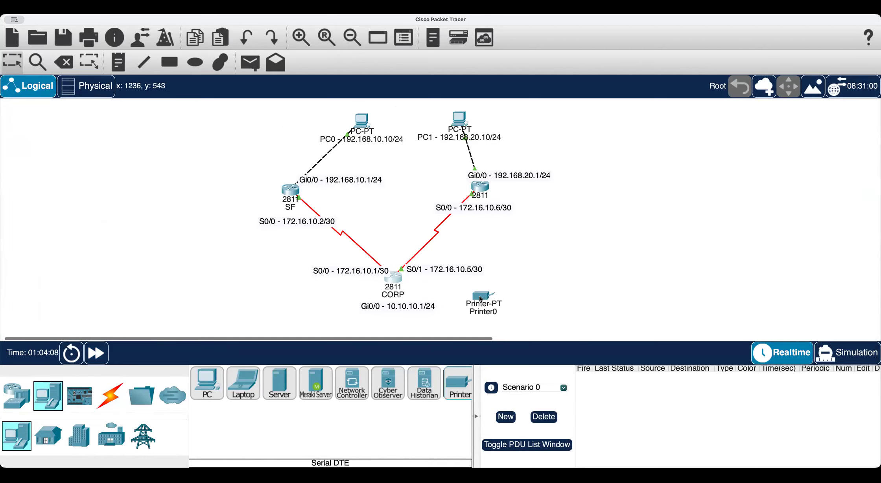
Connect the CORP router to the new printer with an automatically chosen connection type.
click(114, 398)
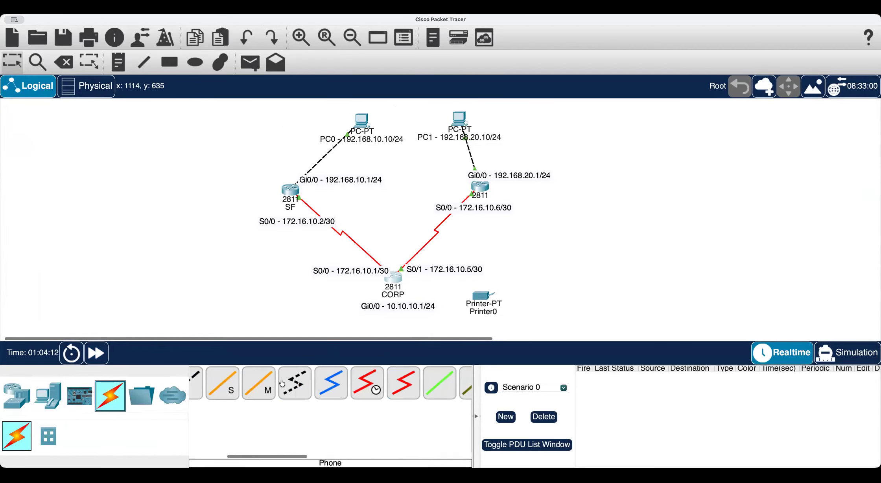
scroll(282, 383, left, 3)
click(207, 383)
click(397, 279)
click(480, 296)
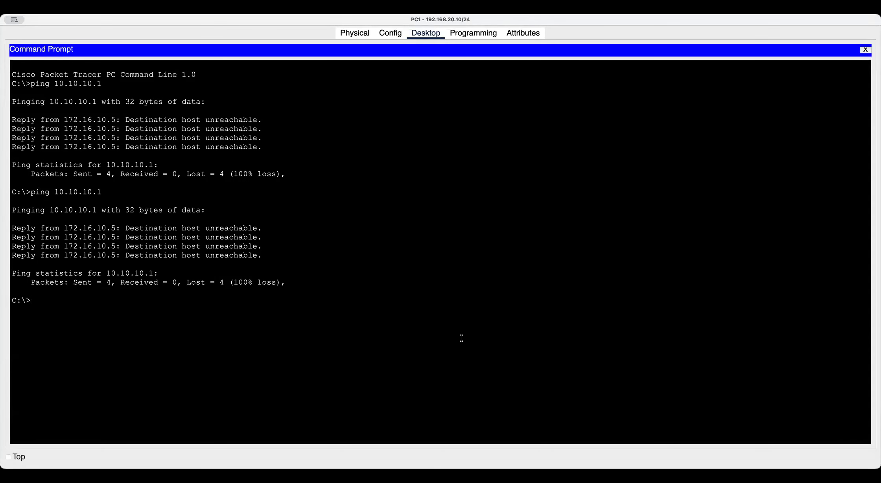
Ping 10.10.10.1 again from PC1's command prompt with the printer connected to CORP.
key(Return)
key(Return)
key(Return)
text(ping 10.10.10.1)
key(Return)
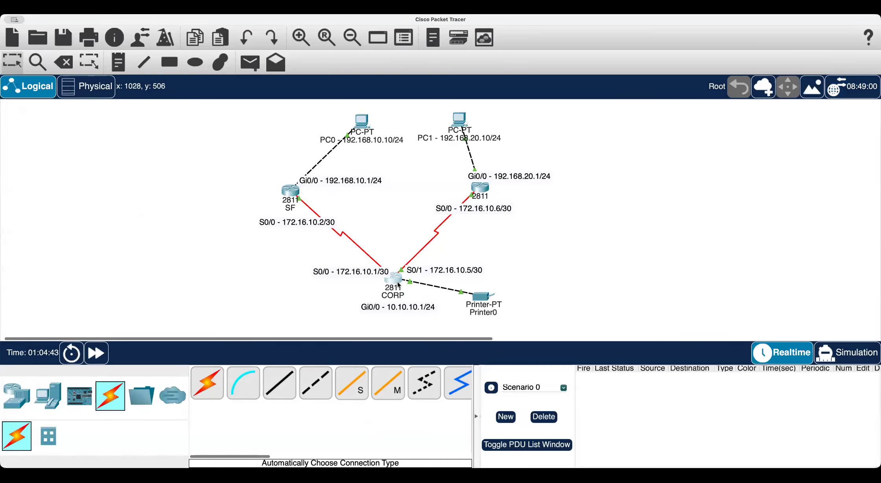
Rerun show ip int brief on CORP to recheck the state of FastEthernet0/0.
click(393, 280)
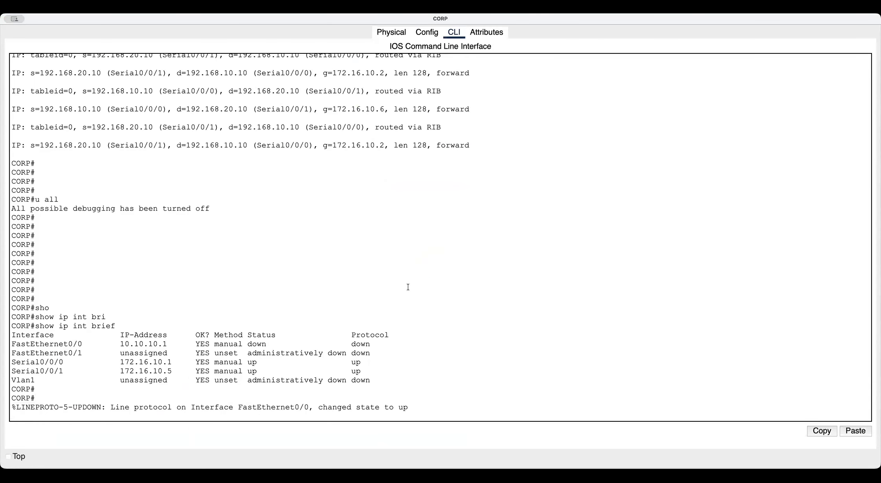
key(Return)
key(Return)
key(Return)
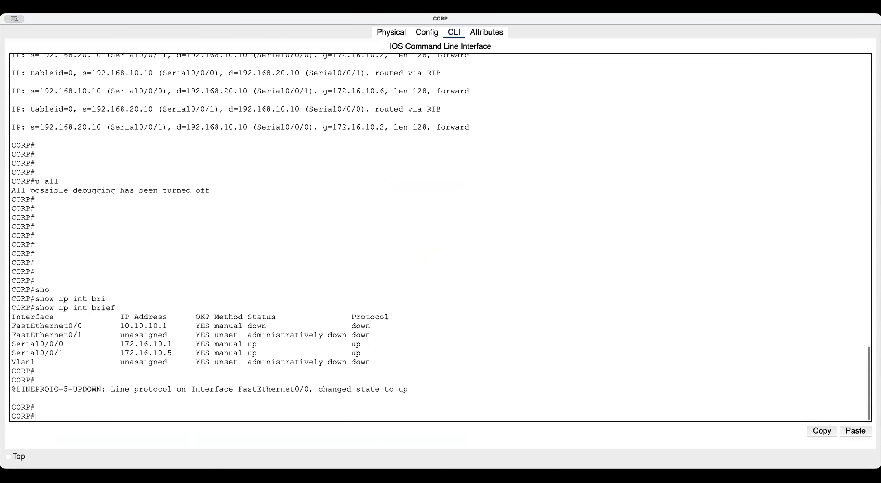
key(Up)
key(Return)
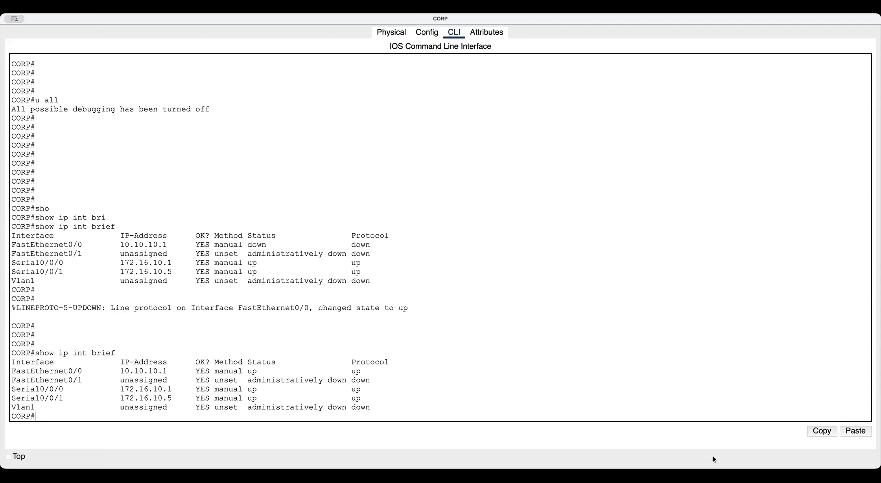
Switch to the study guide PDF and review the Figure 9.9 internetwork diagram on page 379.
click(730, 474)
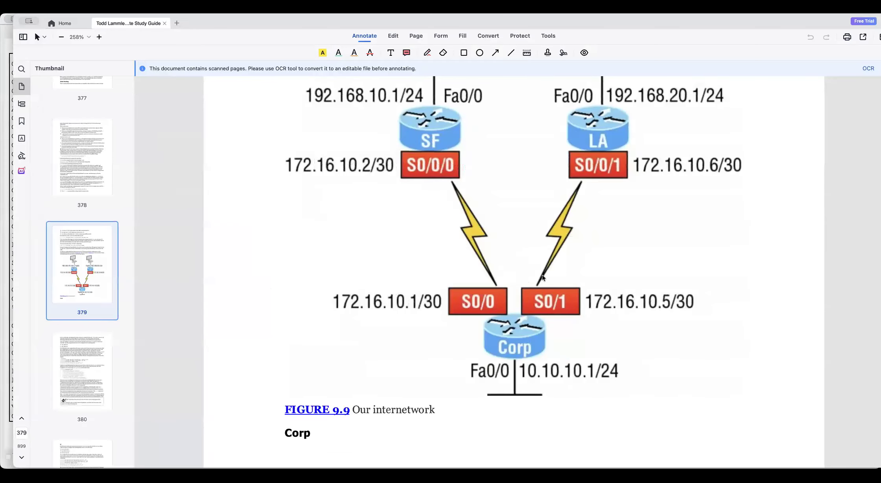
scroll(543, 279, up, 2)
scroll(542, 278, up, 2)
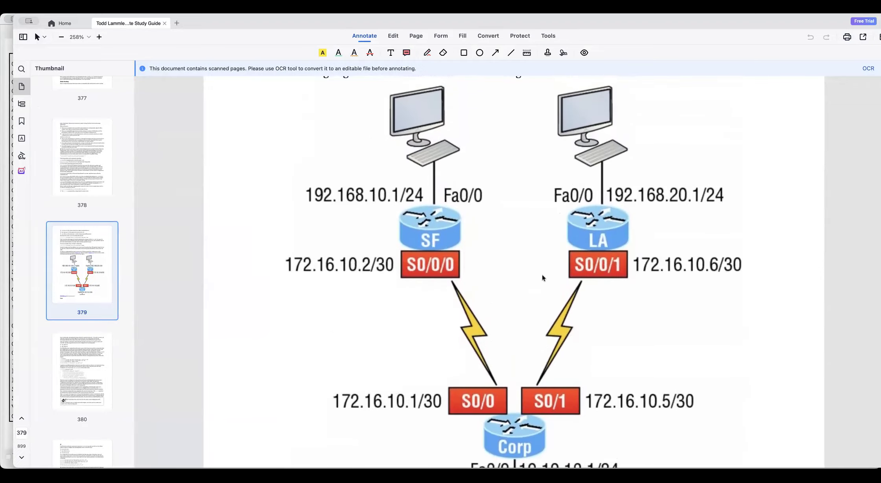
scroll(542, 278, down, 3)
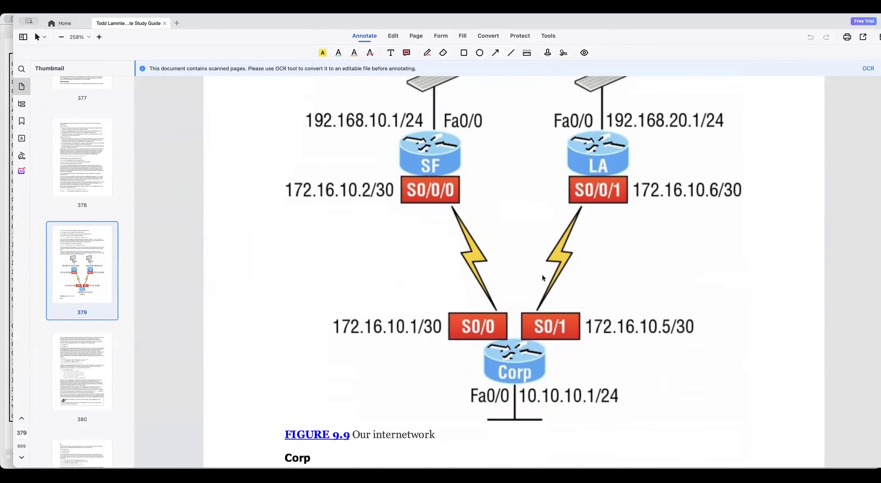